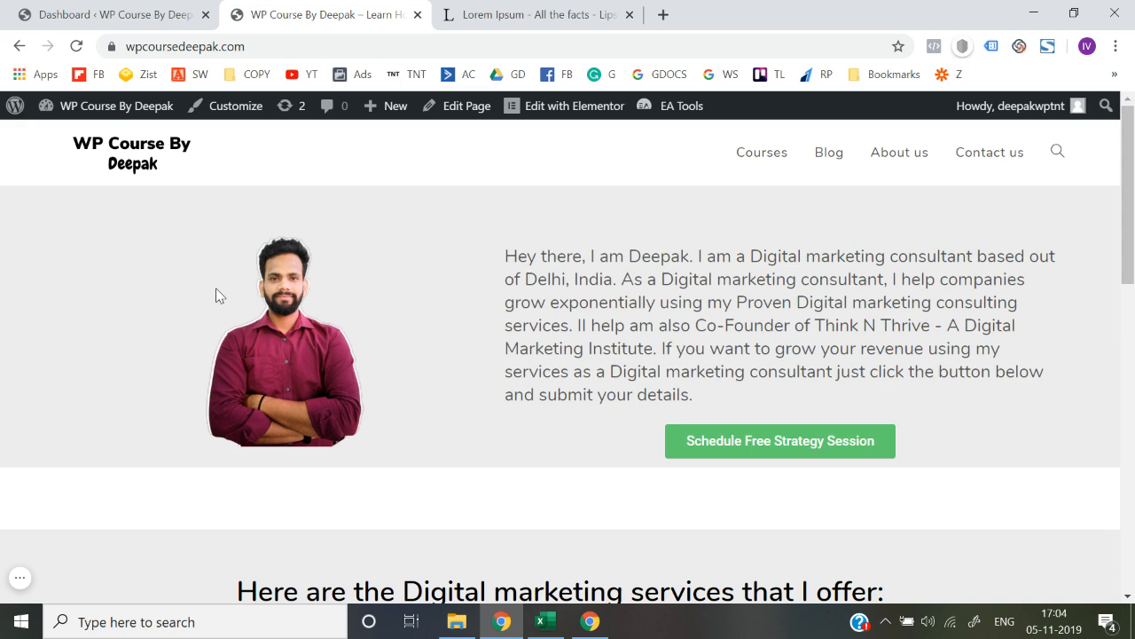
- Examine the website's homepage and Blog page from top to bottom
{"action": "scroll", "coordinate": [220, 295], "scroll_direction": "down", "scroll_amount": 10}
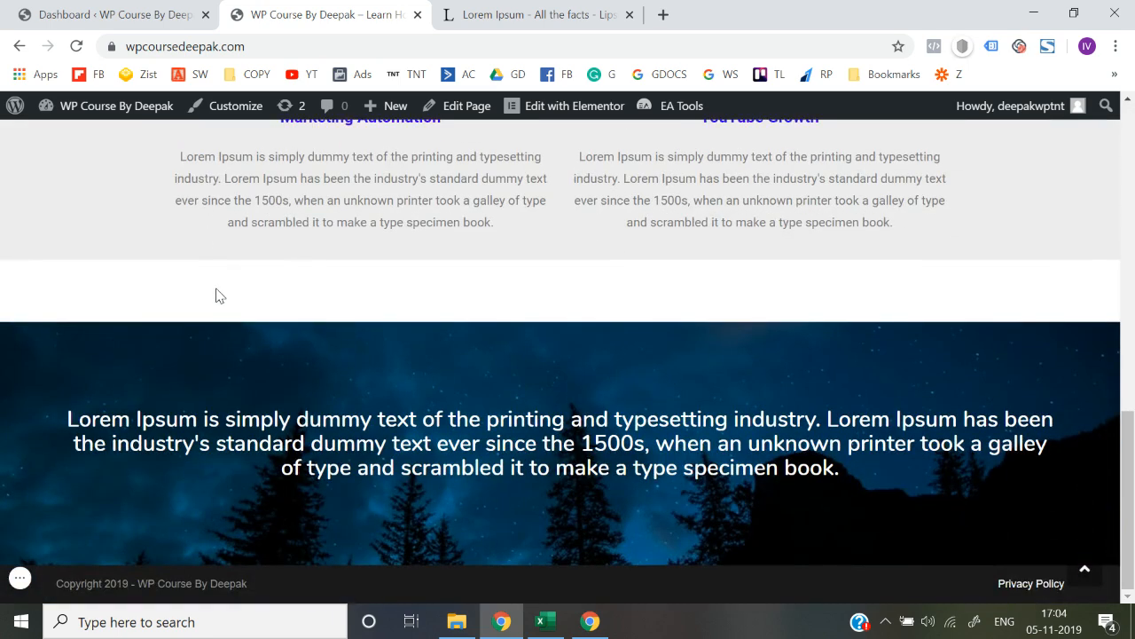
{"action": "scroll", "coordinate": [220, 295], "scroll_direction": "up", "scroll_amount": 10}
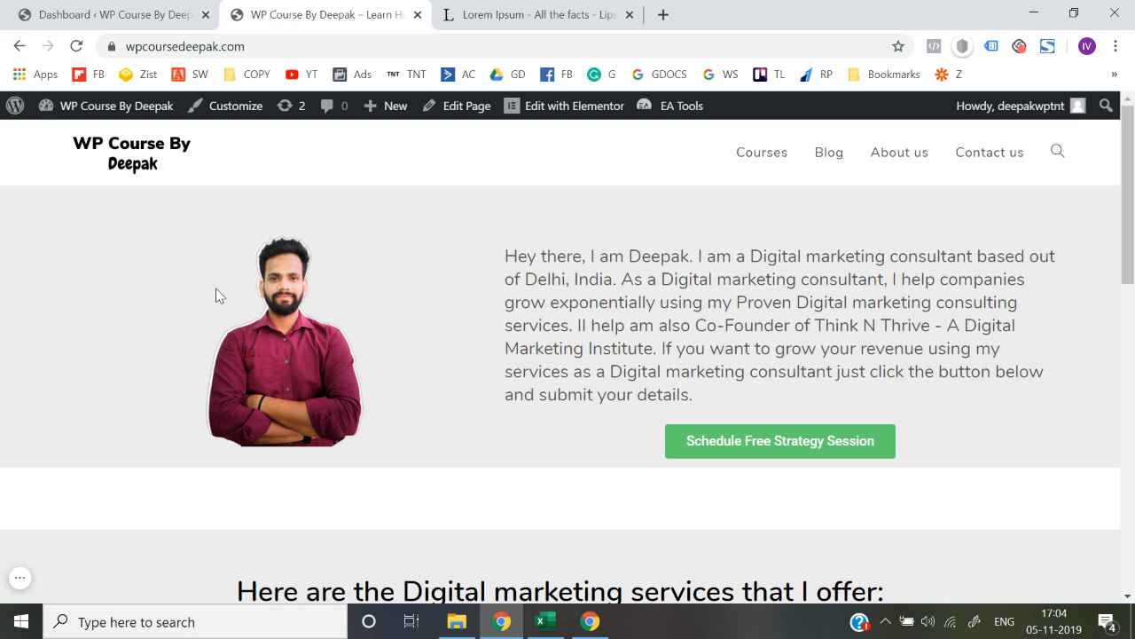
{"action": "left_click", "coordinate": [826, 160]}
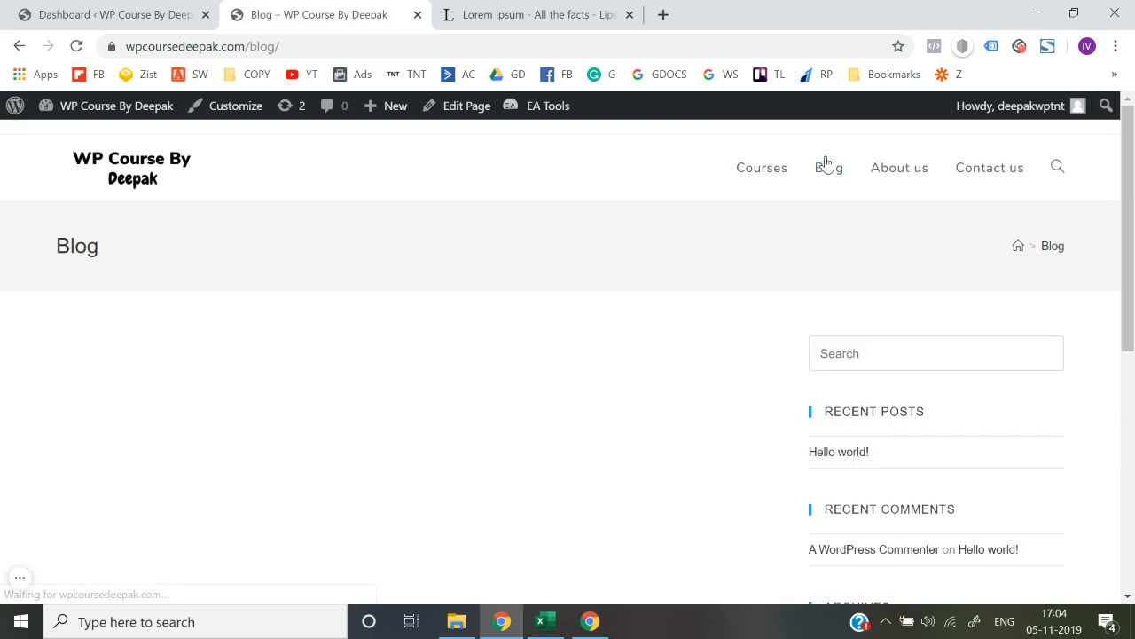
{"action": "scroll", "coordinate": [483, 413], "scroll_direction": "down", "scroll_amount": 5}
{"action": "scroll", "coordinate": [483, 412], "scroll_direction": "up", "scroll_amount": 5}
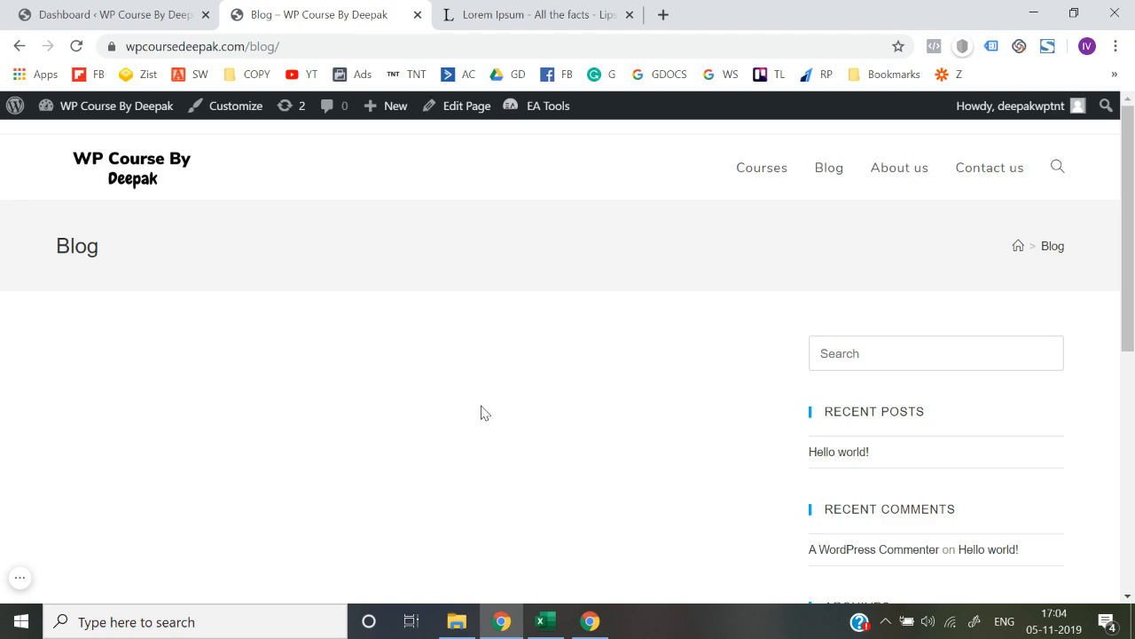
{"action": "left_click", "coordinate": [115, 176]}
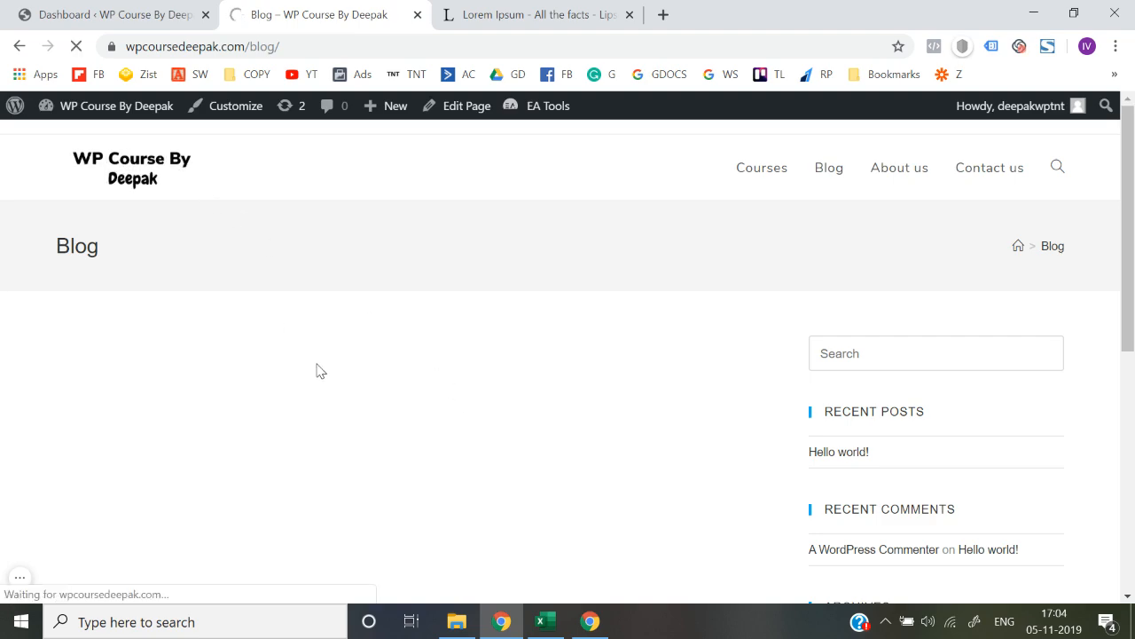
{"action": "scroll", "coordinate": [320, 371], "scroll_direction": "down", "scroll_amount": 10}
{"action": "scroll", "coordinate": [317, 371], "scroll_direction": "up", "scroll_amount": 15}
{"action": "scroll", "coordinate": [317, 371], "scroll_direction": "down", "scroll_amount": 4}
{"action": "scroll", "coordinate": [317, 370], "scroll_direction": "up", "scroll_amount": 4}
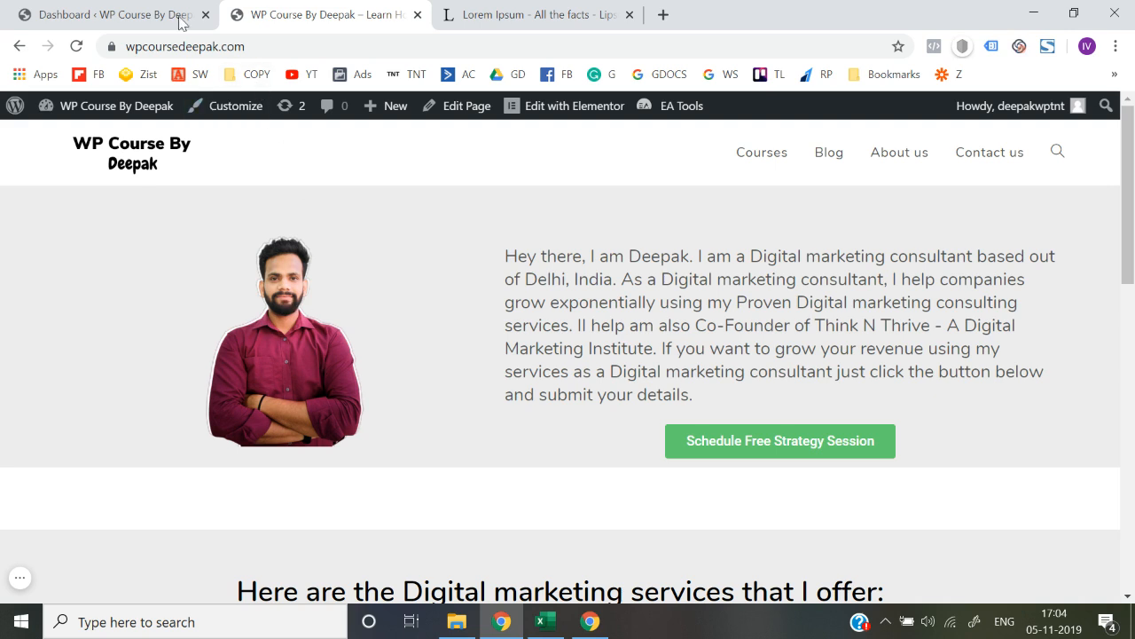
- Look over the dashboard's post options and the Lorem Ipsum page that serves as the sample text source
{"action": "left_click", "coordinate": [145, 10]}
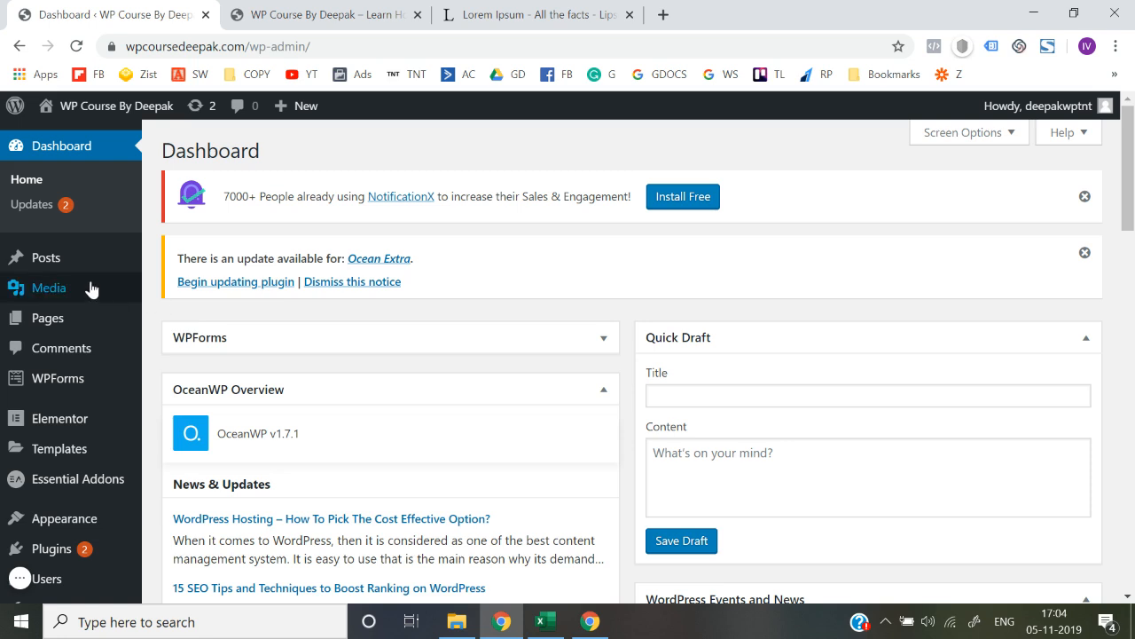
{"action": "mouse_move", "coordinate": [69, 264]}
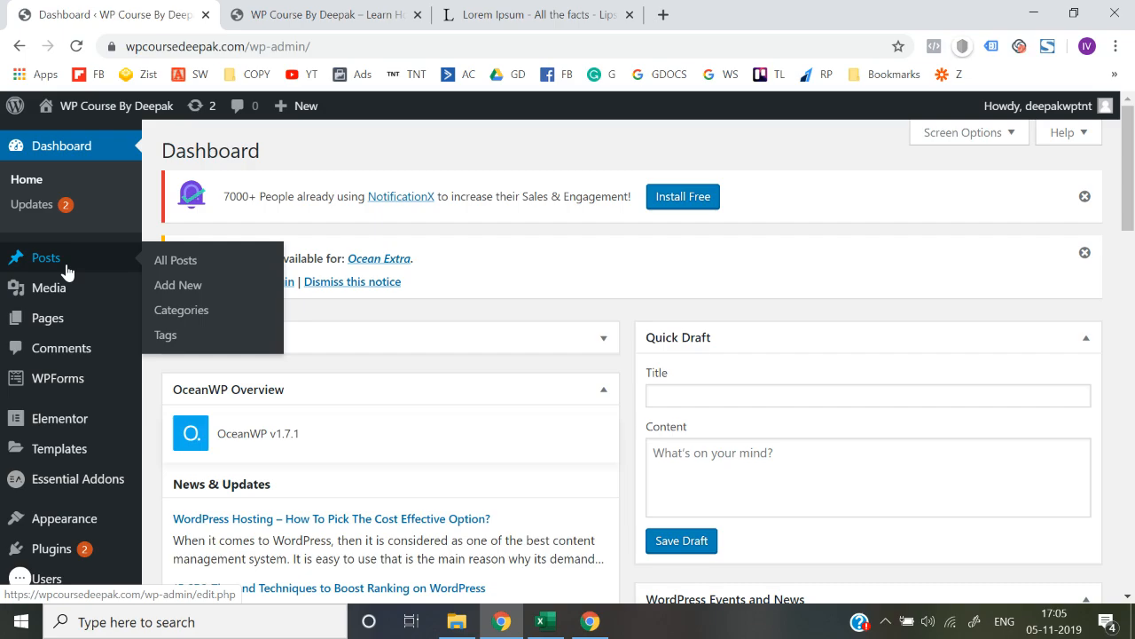
{"action": "left_click", "coordinate": [337, 11]}
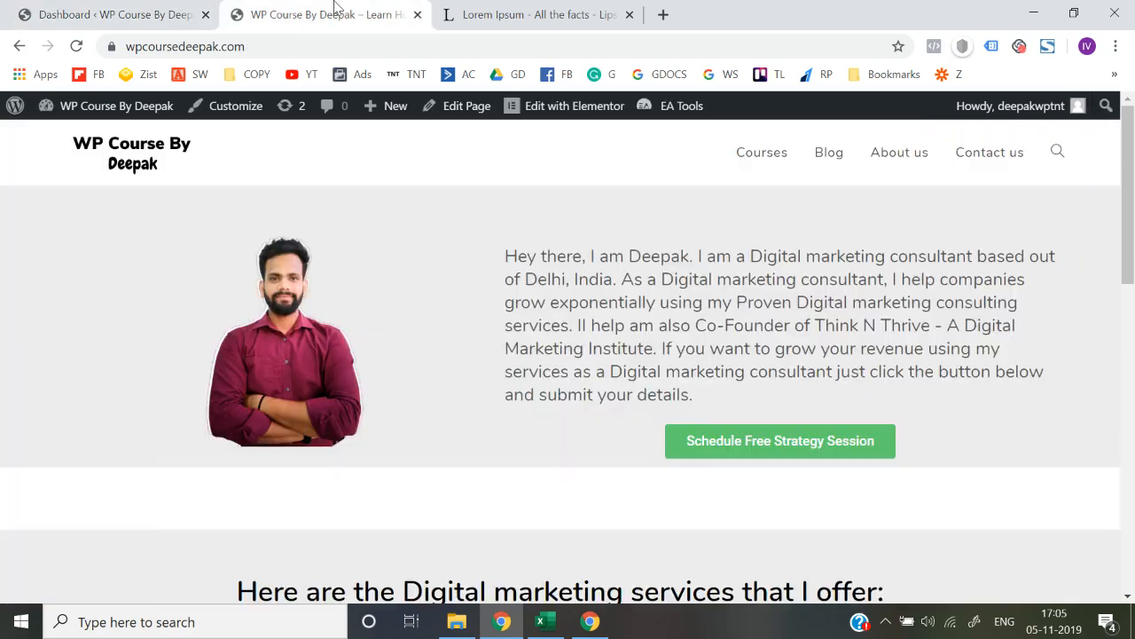
{"action": "left_click", "coordinate": [514, 11]}
{"action": "scroll", "coordinate": [464, 446], "scroll_direction": "down", "scroll_amount": 6}
{"action": "scroll", "coordinate": [467, 447], "scroll_direction": "up", "scroll_amount": 20}
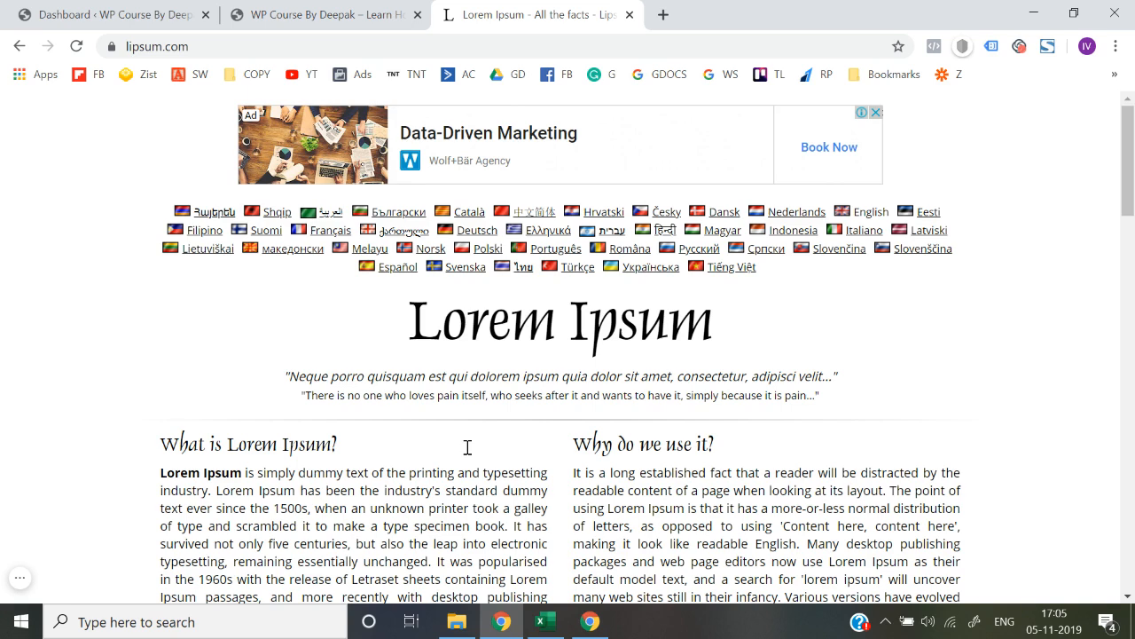
{"action": "left_click", "coordinate": [165, 13]}
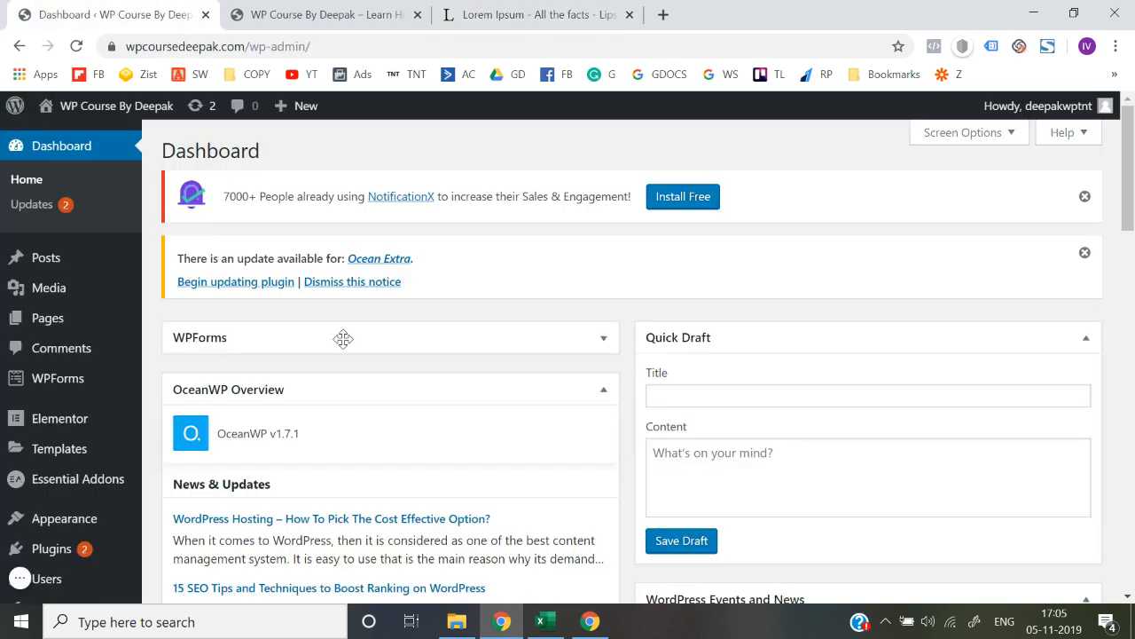
{"action": "mouse_move", "coordinate": [22, 264]}
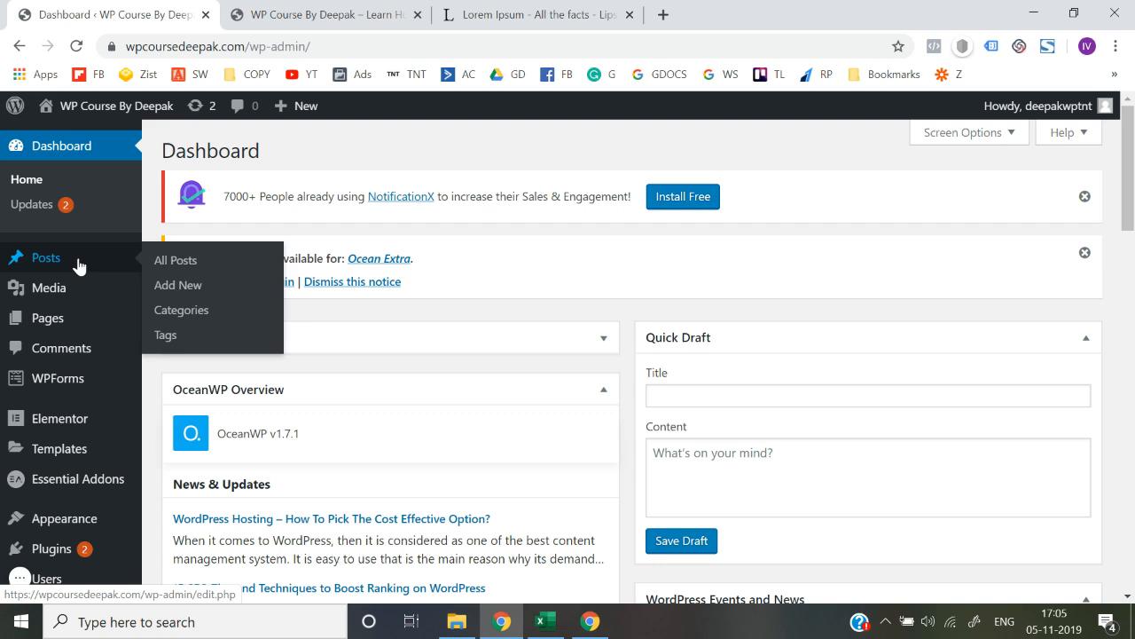
- Open the website's Blog page and examine its post area and sidebar
{"action": "left_click", "coordinate": [337, 11]}
{"action": "left_click", "coordinate": [822, 166]}
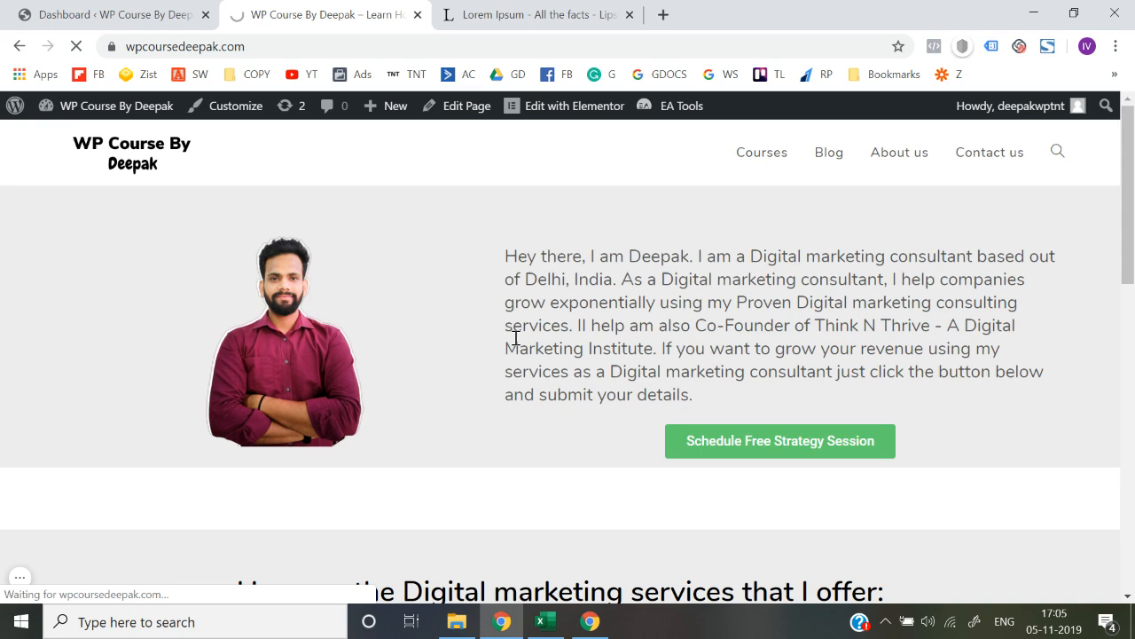
{"action": "scroll", "coordinate": [517, 338], "scroll_direction": "down", "scroll_amount": 6}
{"action": "scroll", "coordinate": [517, 338], "scroll_direction": "up", "scroll_amount": 6}
{"action": "scroll", "coordinate": [516, 338], "scroll_direction": "down", "scroll_amount": 5}
{"action": "scroll", "coordinate": [516, 337], "scroll_direction": "up", "scroll_amount": 5}
{"action": "scroll", "coordinate": [516, 338], "scroll_direction": "down", "scroll_amount": 3}
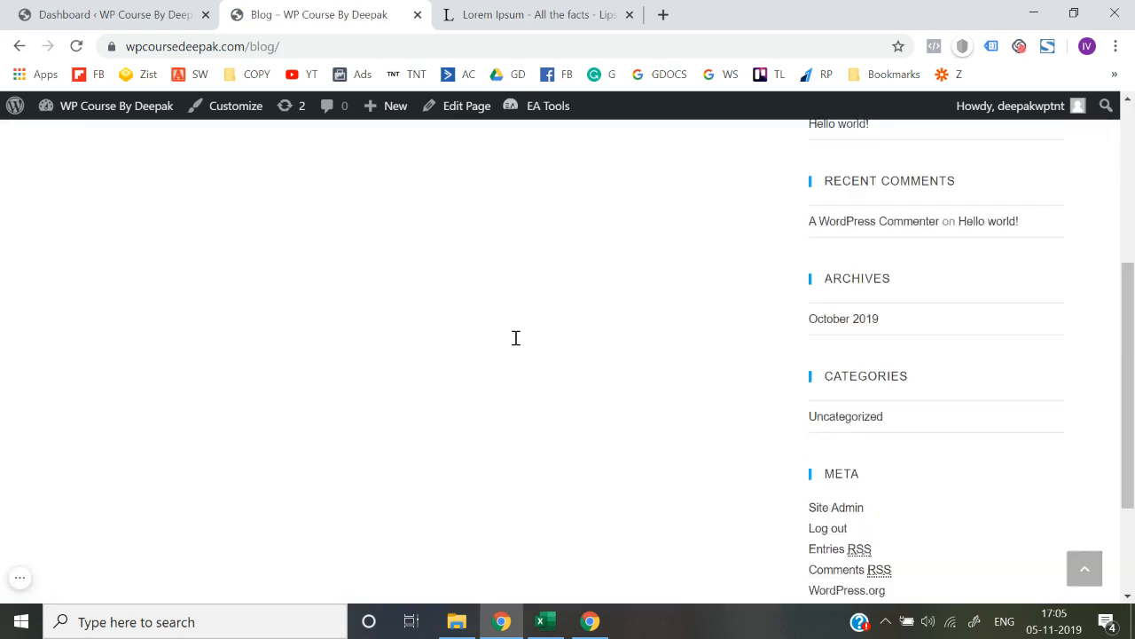
{"action": "scroll", "coordinate": [516, 338], "scroll_direction": "up", "scroll_amount": 3}
{"action": "scroll", "coordinate": [516, 338], "scroll_direction": "down", "scroll_amount": 5}
{"action": "scroll", "coordinate": [516, 338], "scroll_direction": "up", "scroll_amount": 5}
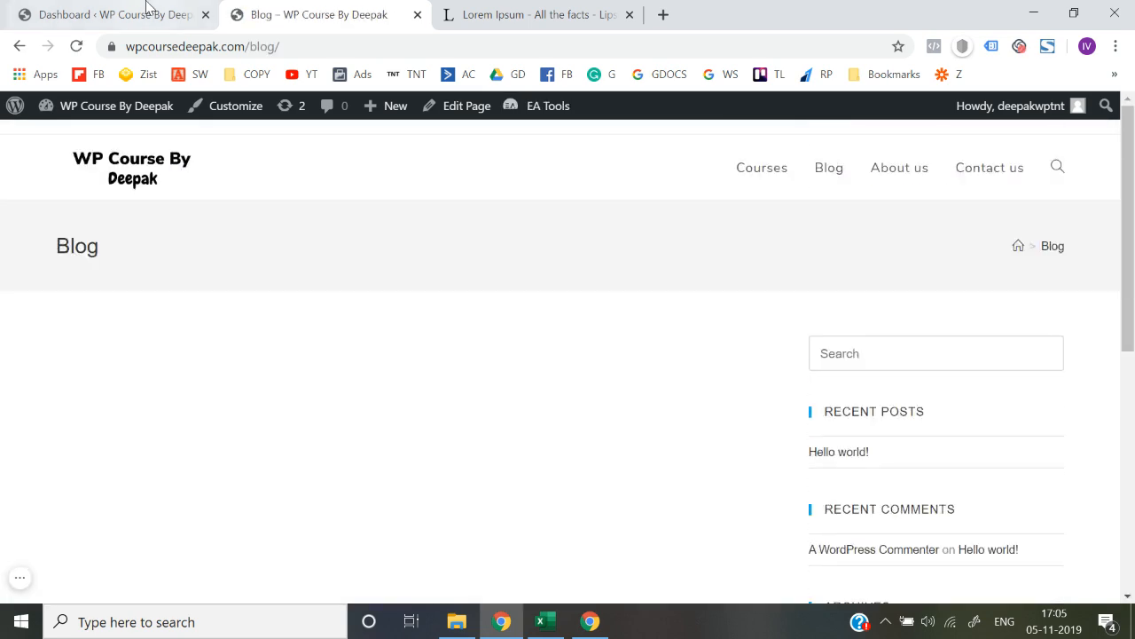
- Create a new post and give it the title "What is Lorem Ipsum?" copied from the heading on lipsum.com
{"action": "left_click", "coordinate": [148, 12]}
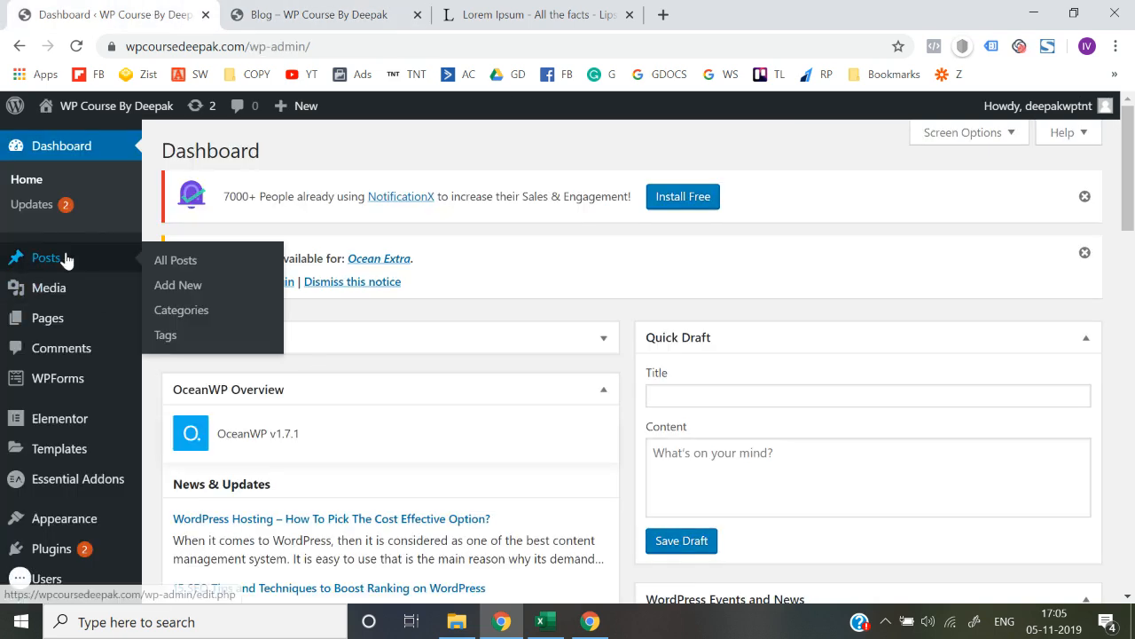
{"action": "left_click", "coordinate": [190, 289]}
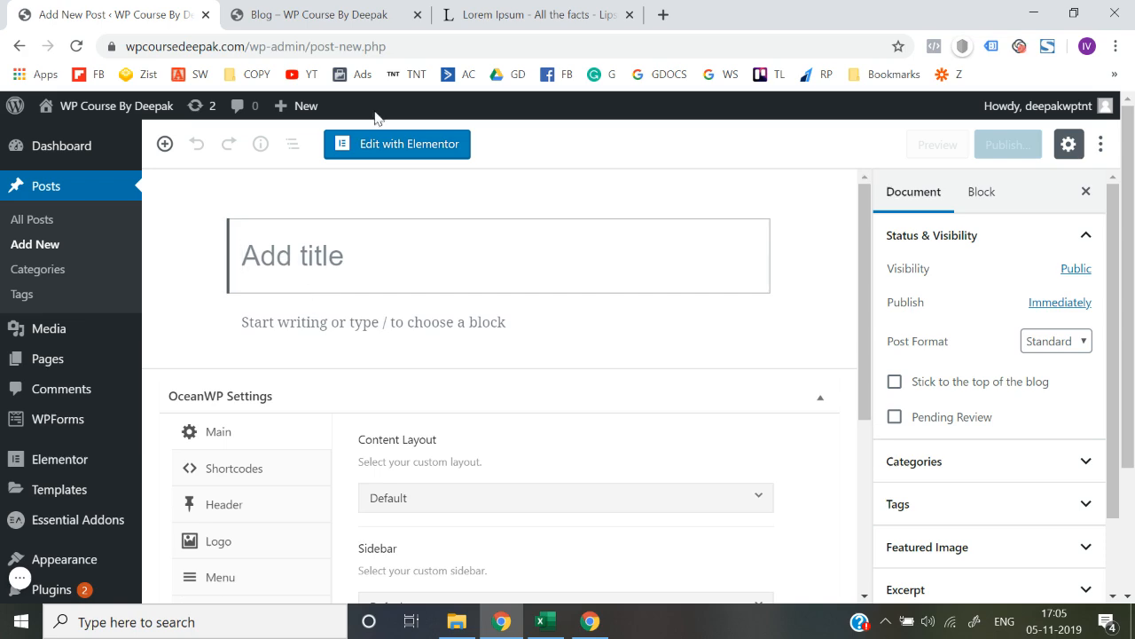
{"action": "left_click", "coordinate": [519, 11]}
{"action": "scroll", "coordinate": [397, 395], "scroll_direction": "down", "scroll_amount": 1}
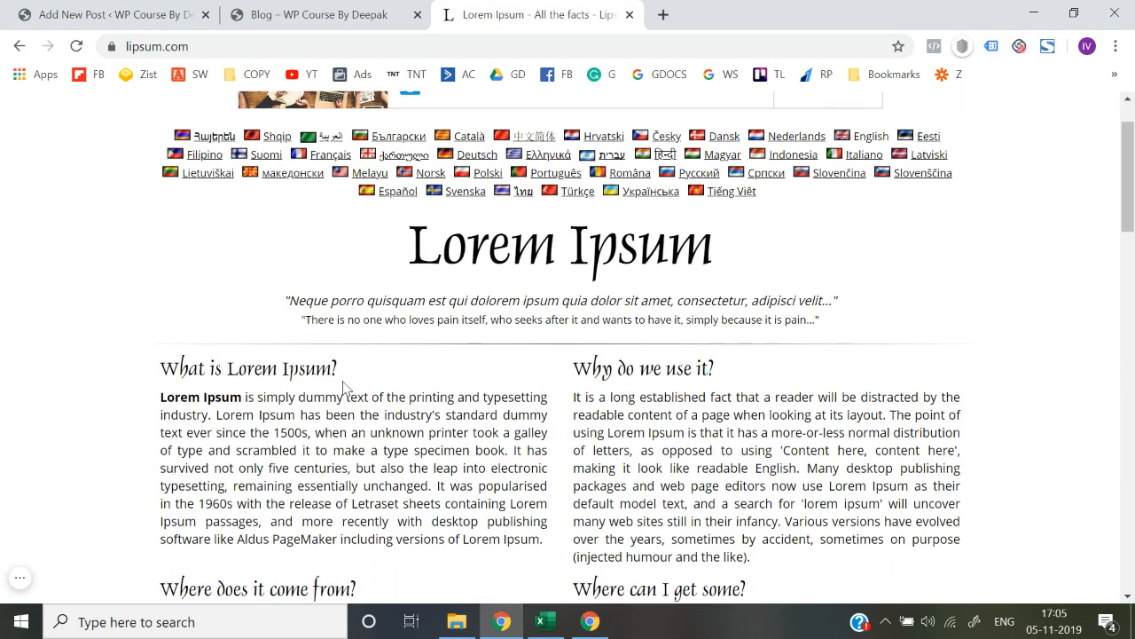
{"action": "left_click_drag", "start_coordinate": [337, 369], "coordinate": [170, 372]}
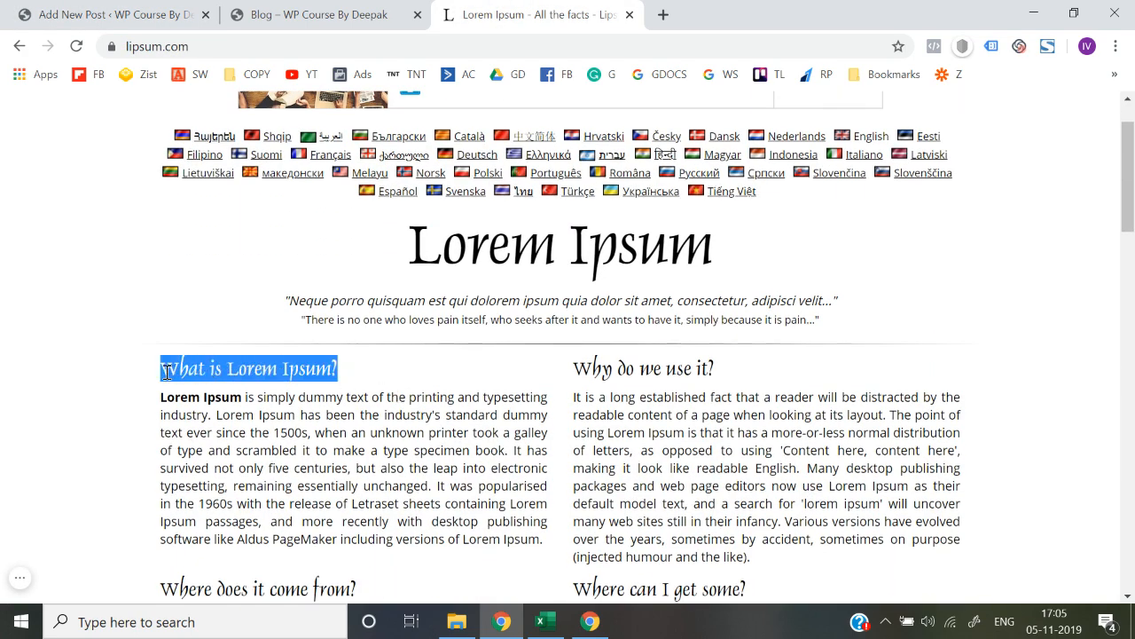
{"action": "key", "text": "ctrl+c"}
{"action": "left_click", "coordinate": [115, 14]}
{"action": "key", "text": "ctrl+v"}
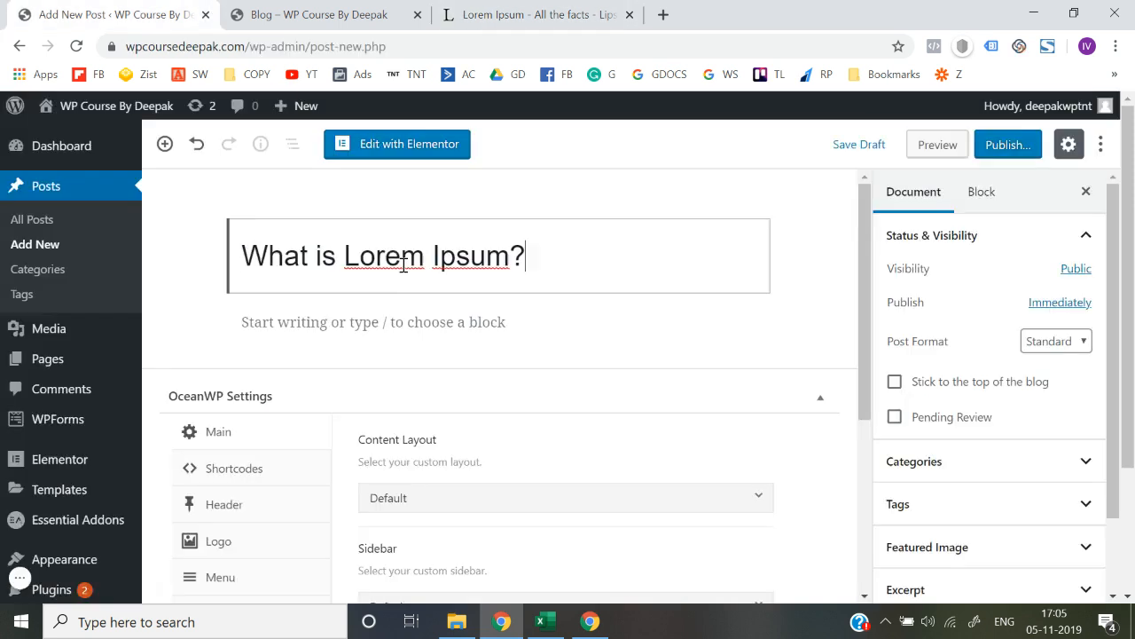
{"action": "left_click", "coordinate": [229, 322]}
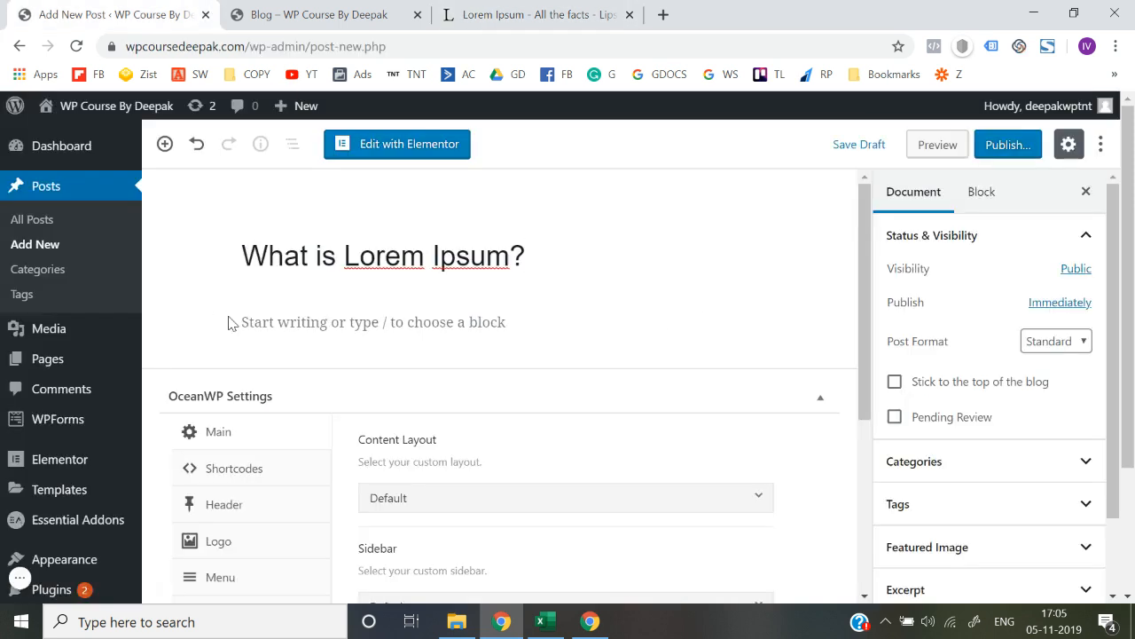
{"action": "left_click", "coordinate": [301, 325]}
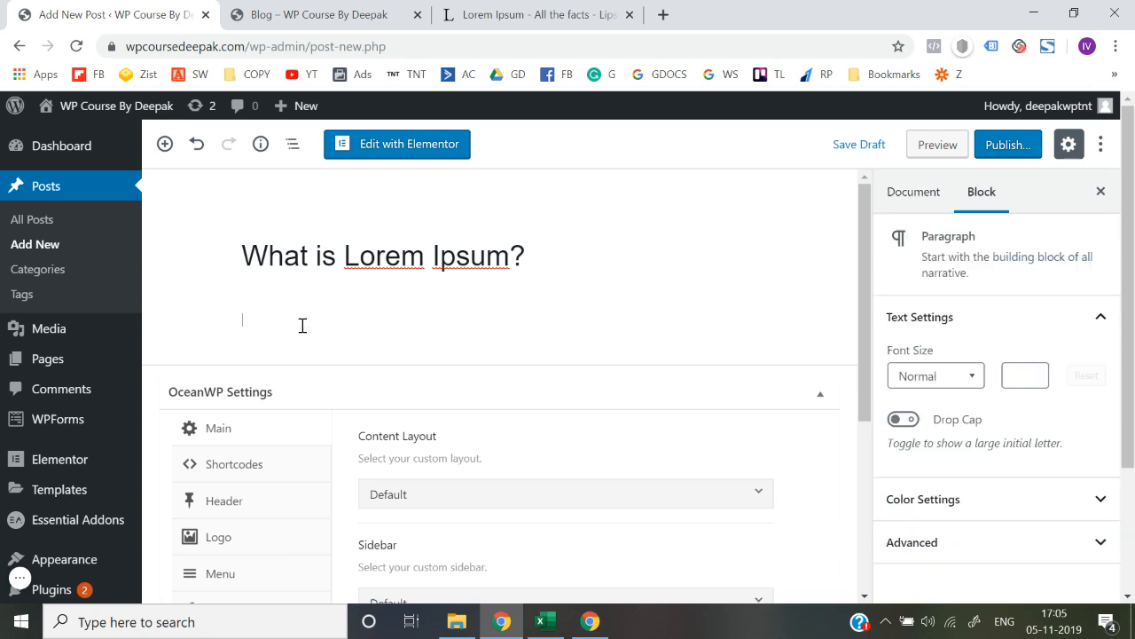
{"action": "left_click", "coordinate": [192, 302]}
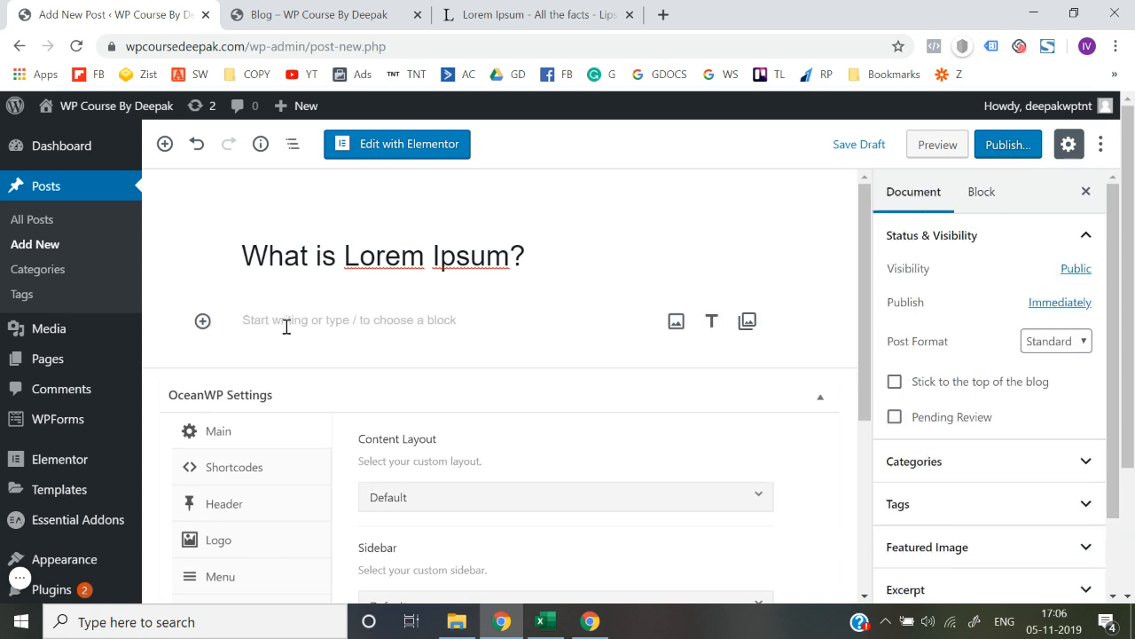
{"action": "left_click", "coordinate": [338, 326]}
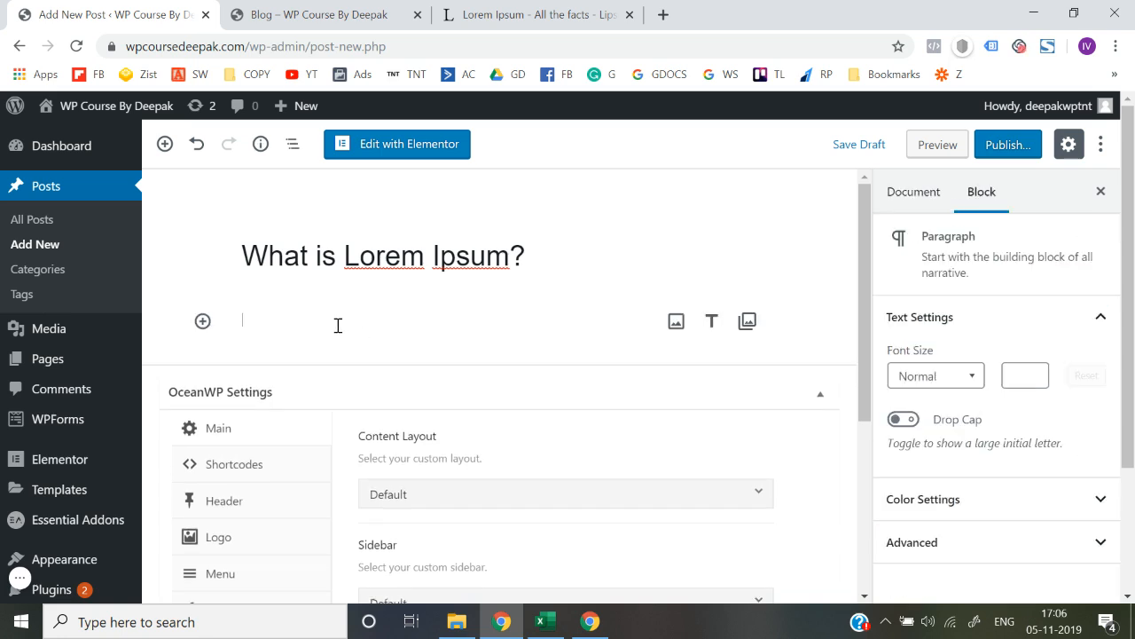
{"action": "left_click", "coordinate": [174, 279]}
- Copy the full paragraph under "What is Lorem Ipsum?" on lipsum.com into the post body below the title
{"action": "left_click", "coordinate": [266, 327]}
{"action": "left_click", "coordinate": [350, 7]}
{"action": "left_click", "coordinate": [442, 9]}
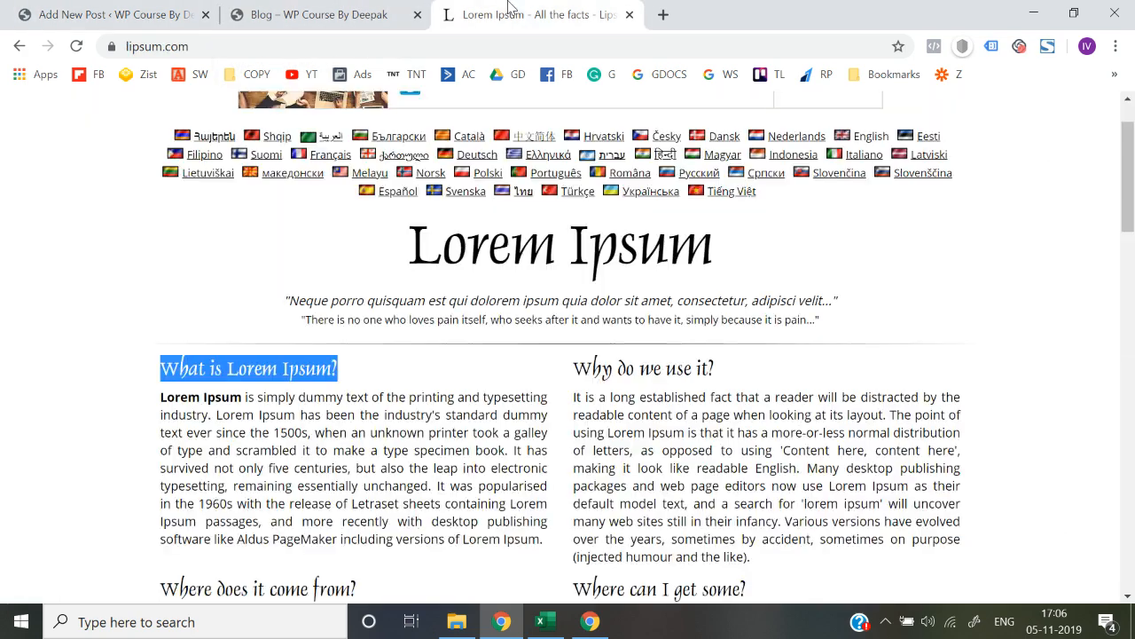
{"action": "scroll", "coordinate": [178, 468], "scroll_direction": "down", "scroll_amount": 1}
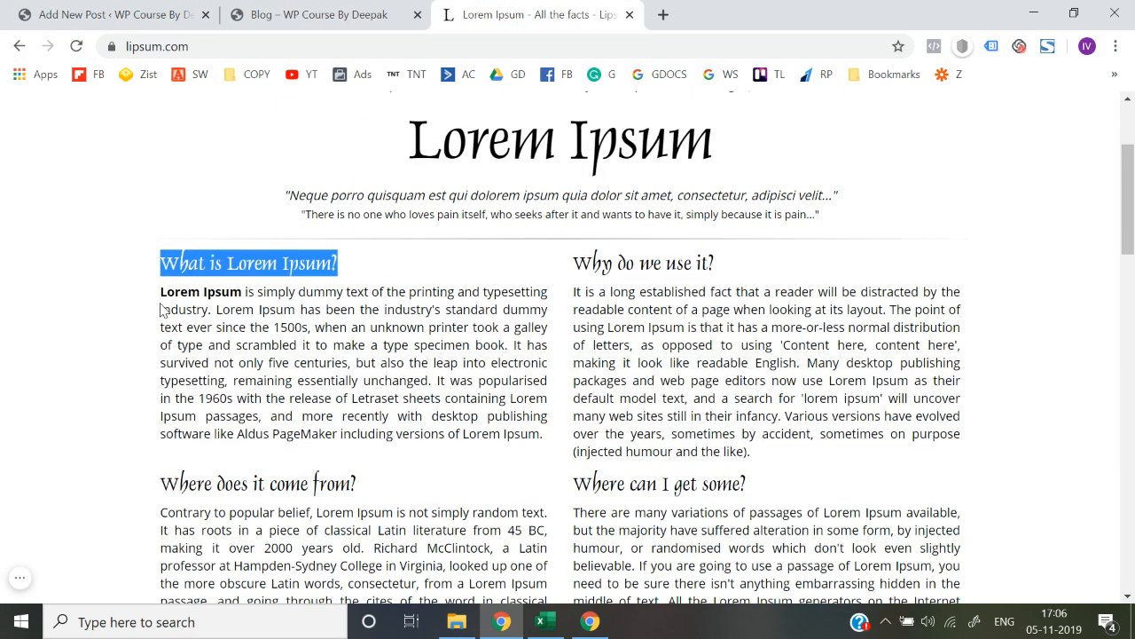
{"action": "left_click_drag", "start_coordinate": [161, 294], "coordinate": [545, 440]}
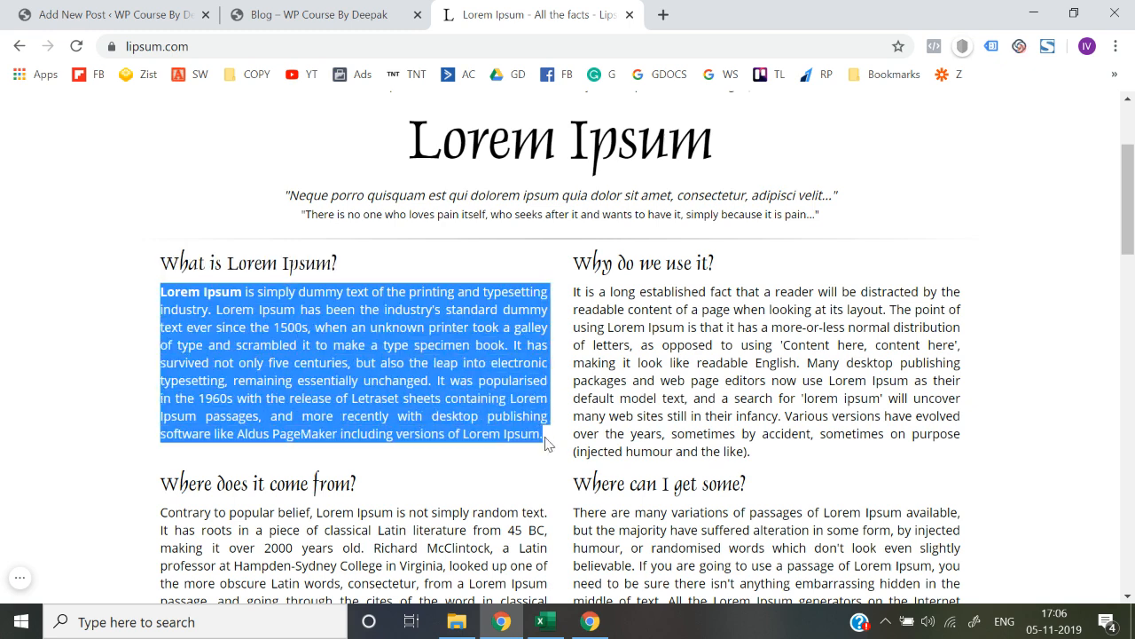
{"action": "key", "text": "ctrl+c"}
{"action": "key", "text": "ctrl+1"}
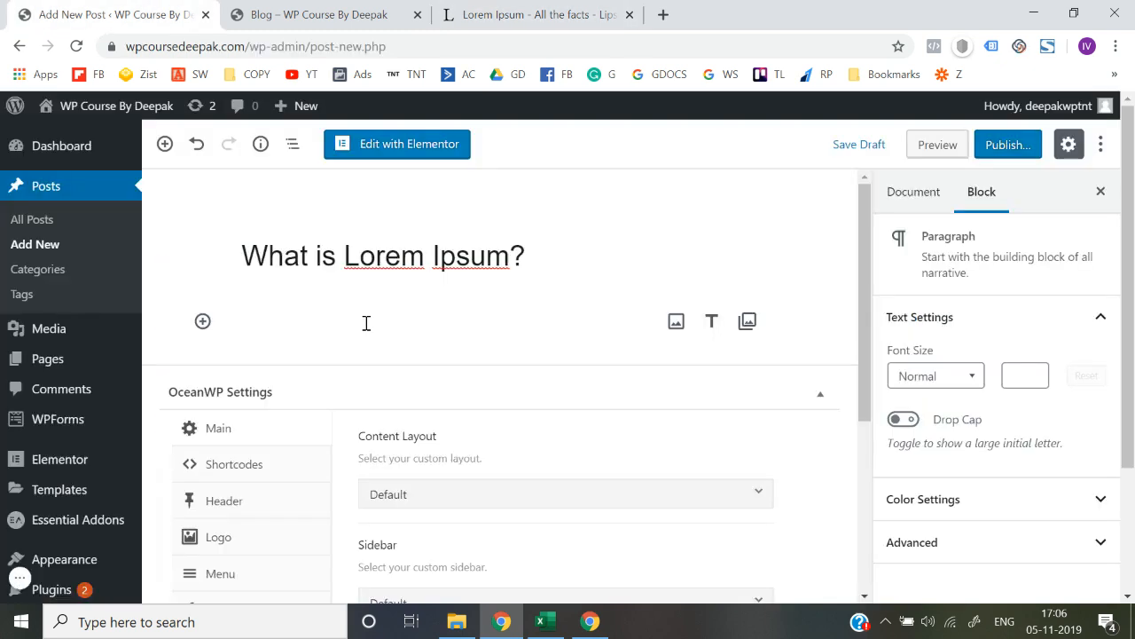
{"action": "key", "text": "ctrl+v"}
{"action": "left_click", "coordinate": [151, 437]}
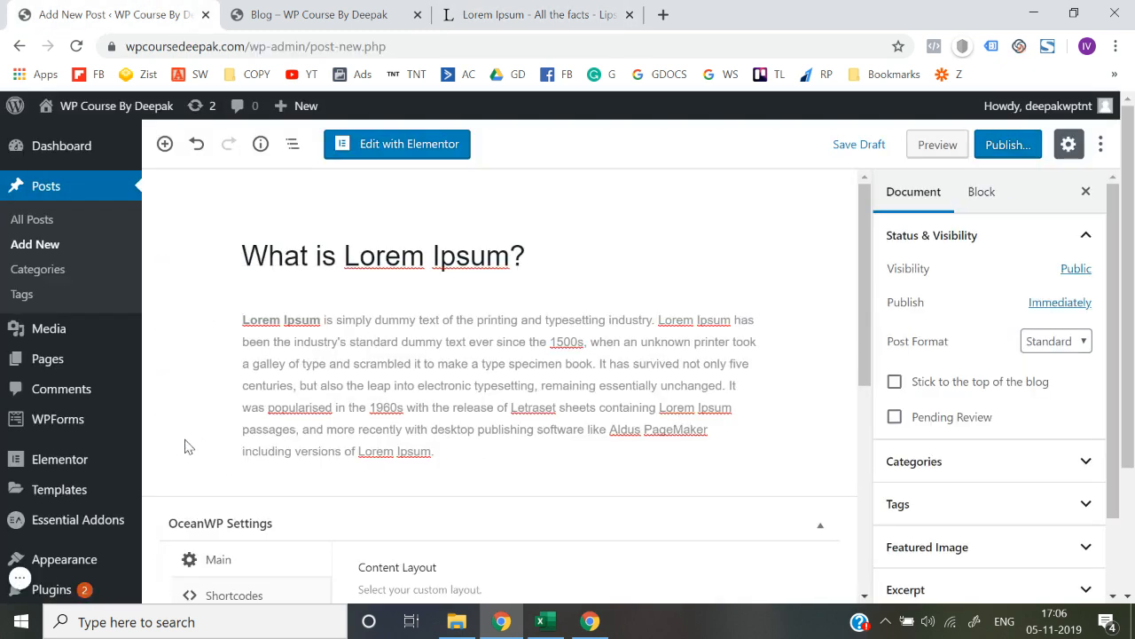
- Add an empty Image block below the post's body paragraph
{"action": "scroll", "coordinate": [223, 458], "scroll_direction": "down", "scroll_amount": 1}
{"action": "left_click", "coordinate": [449, 408]}
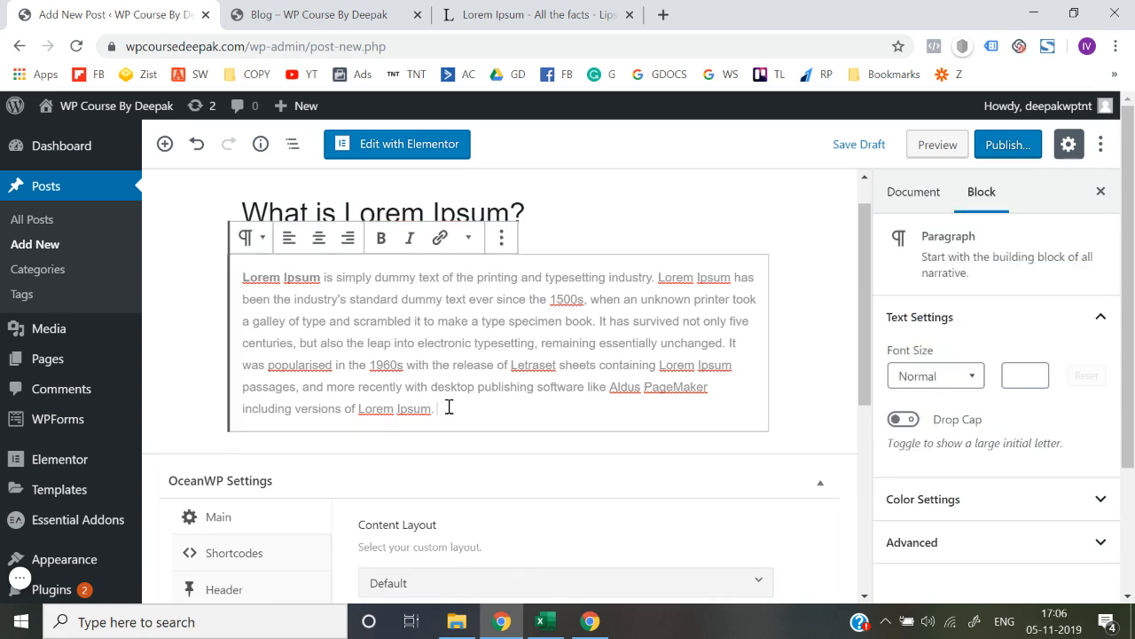
{"action": "key", "text": "Return"}
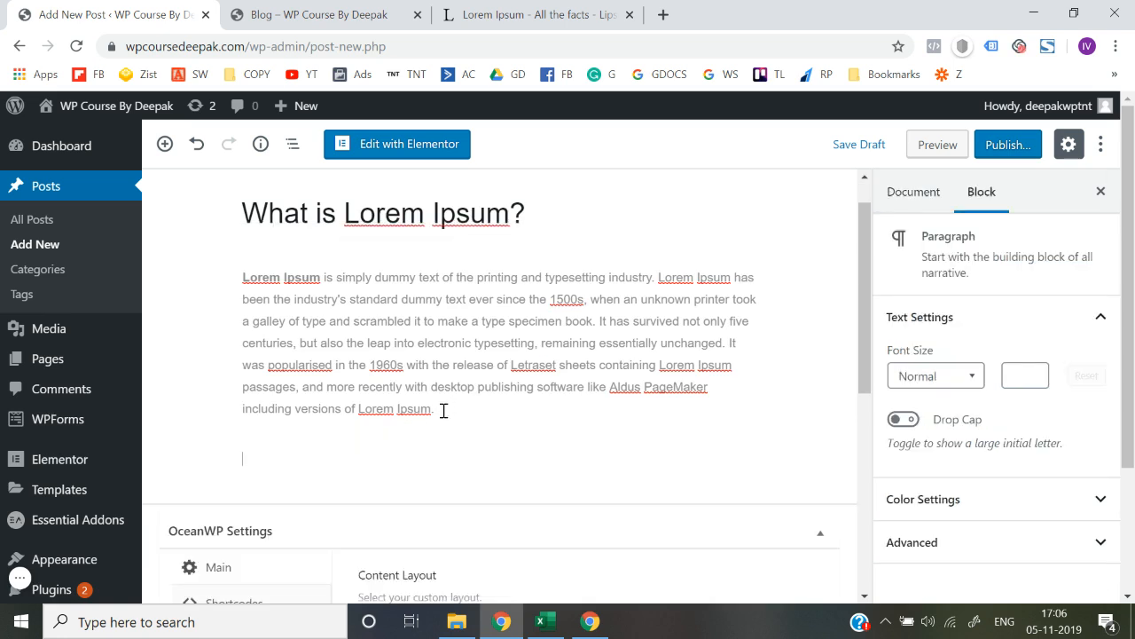
{"action": "left_click", "coordinate": [204, 459]}
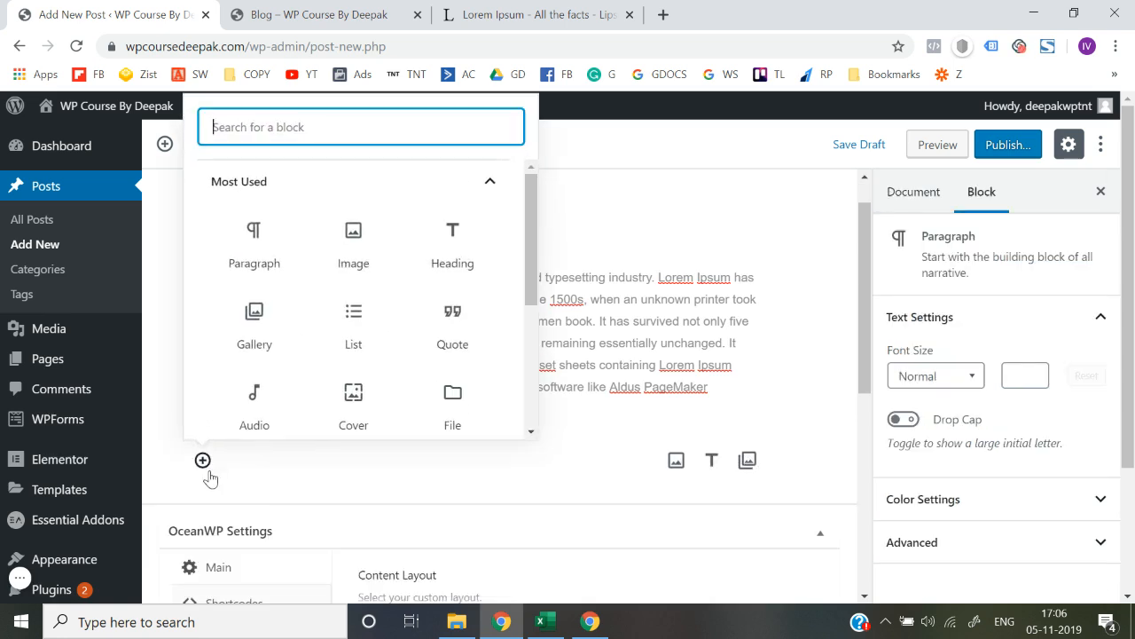
{"action": "left_click", "coordinate": [192, 461]}
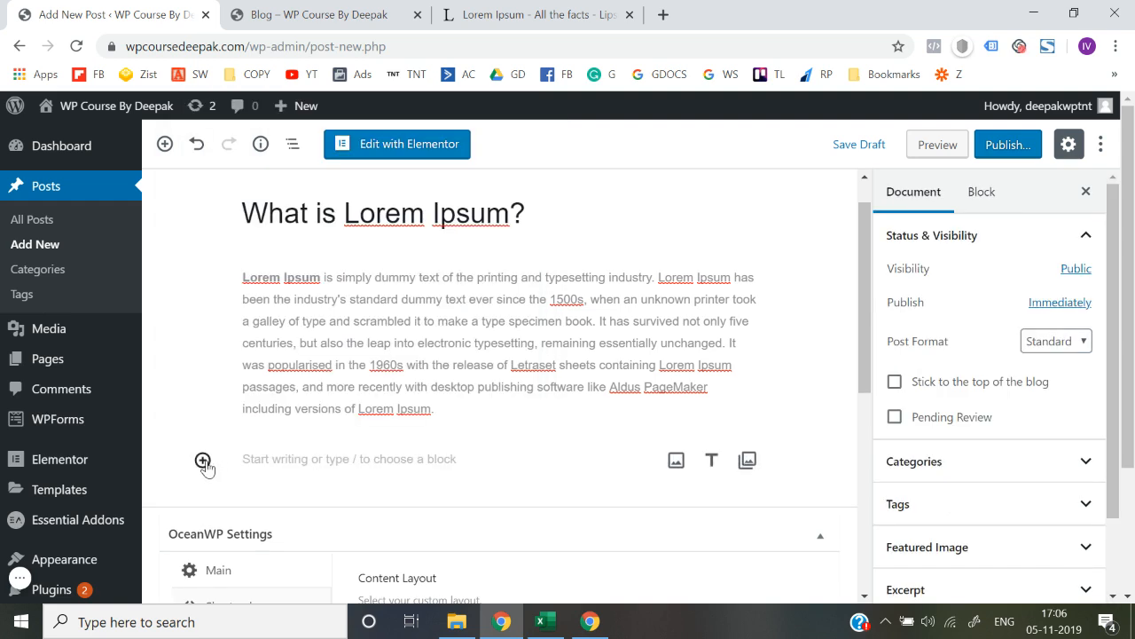
{"action": "left_click", "coordinate": [202, 460]}
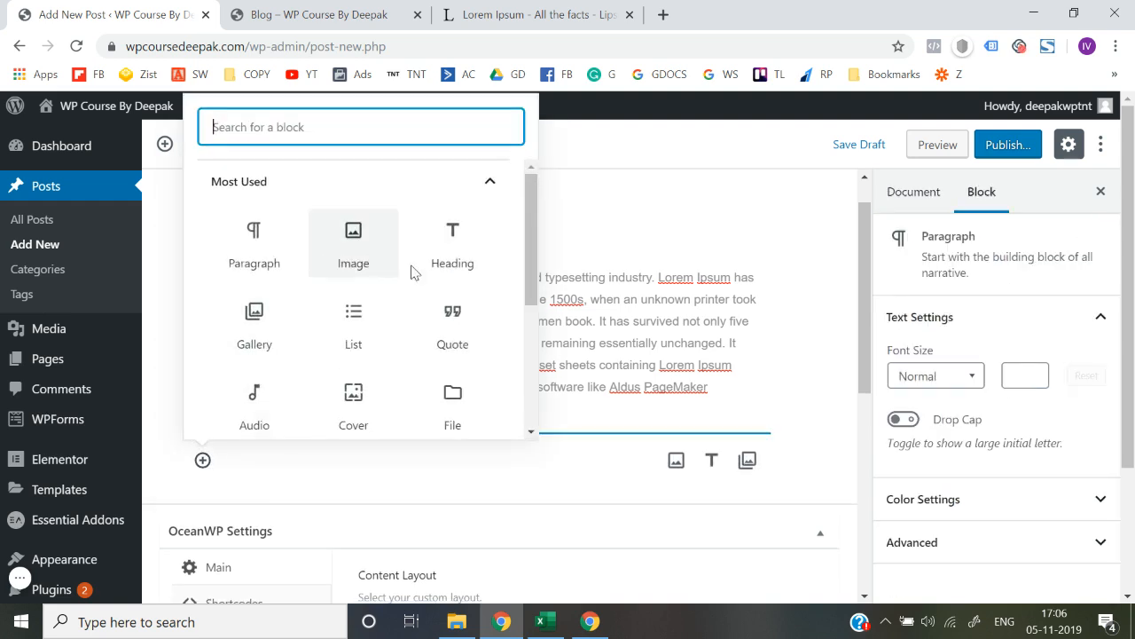
{"action": "left_click", "coordinate": [364, 268]}
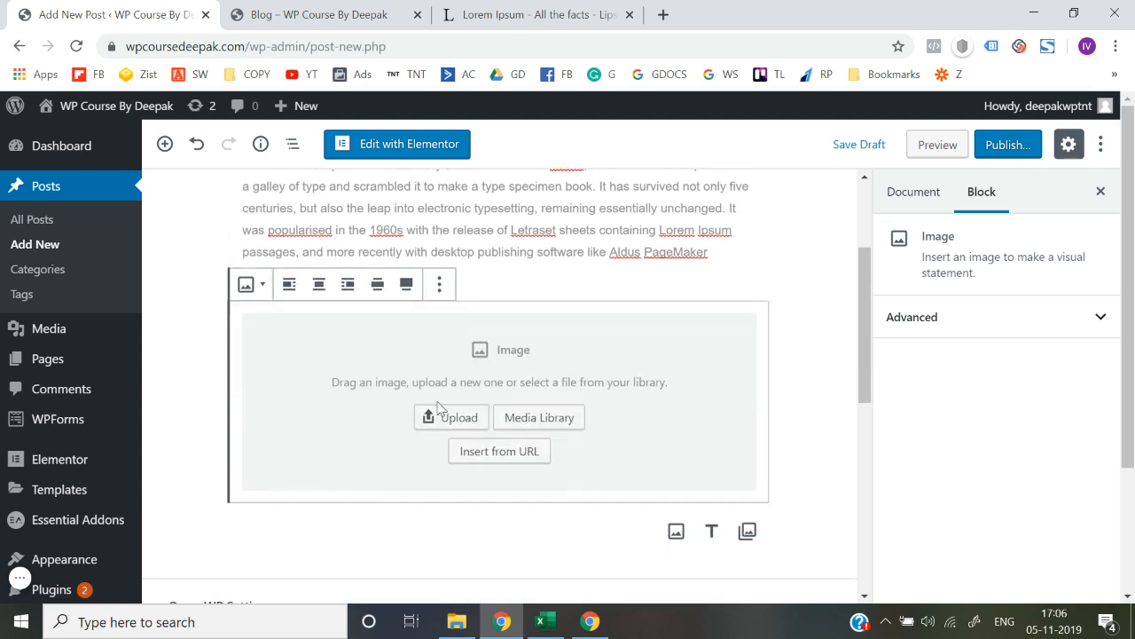
- Upload background-board-chart-data-590041.jpg from the Downloads folder into the empty Image block
{"action": "left_click", "coordinate": [454, 422]}
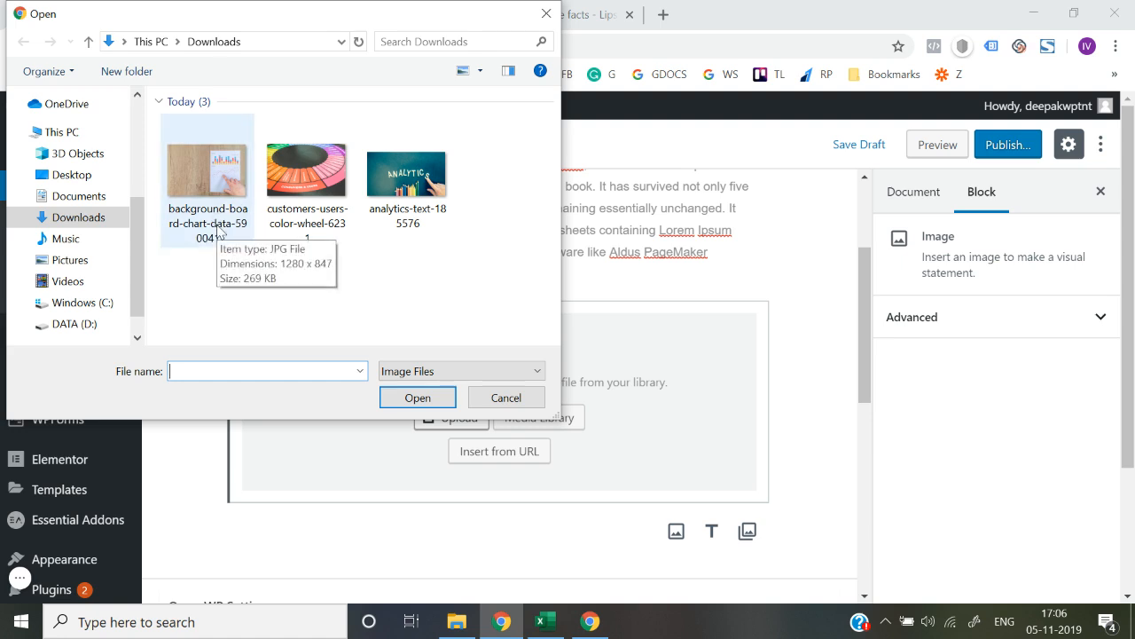
{"action": "double_click", "coordinate": [221, 232]}
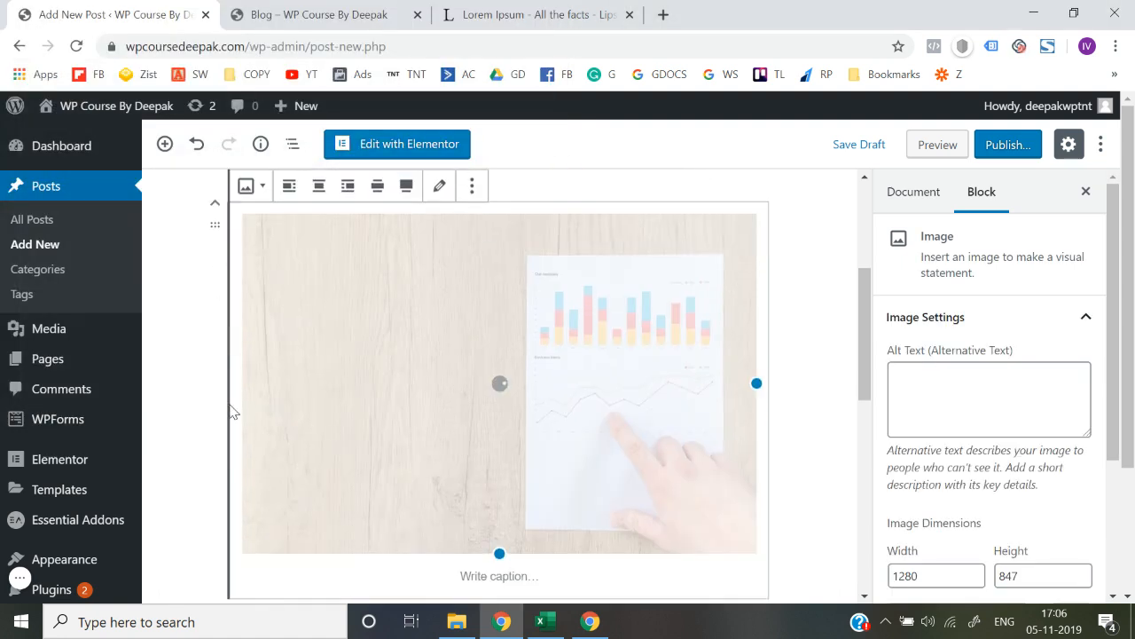
{"action": "scroll", "coordinate": [229, 413], "scroll_direction": "down", "scroll_amount": 1}
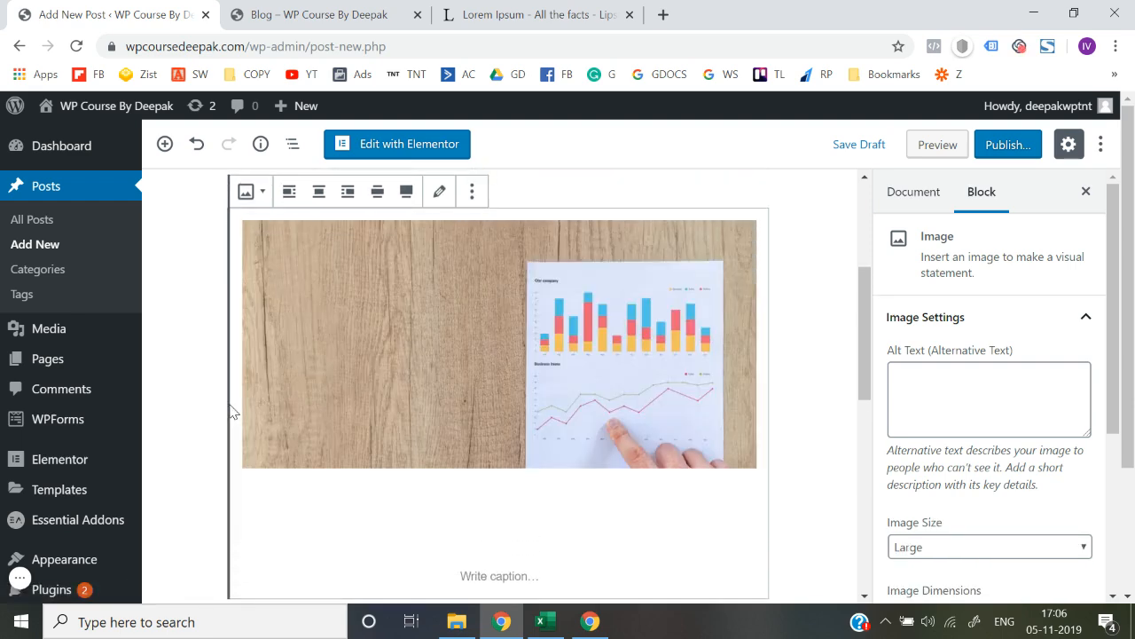
- Add an empty Paragraph block below the chart image in the post
{"action": "scroll", "coordinate": [230, 407], "scroll_direction": "down", "scroll_amount": 2}
{"action": "mouse_move", "coordinate": [192, 508]}
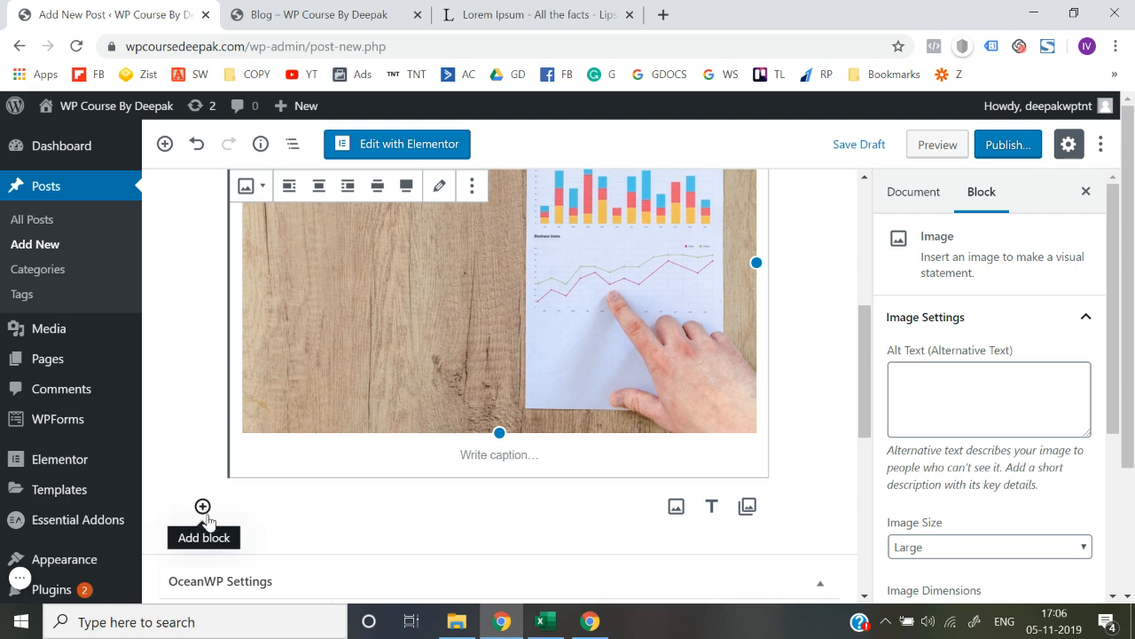
{"action": "scroll", "coordinate": [206, 521], "scroll_direction": "down", "scroll_amount": 1}
{"action": "left_click", "coordinate": [203, 462]}
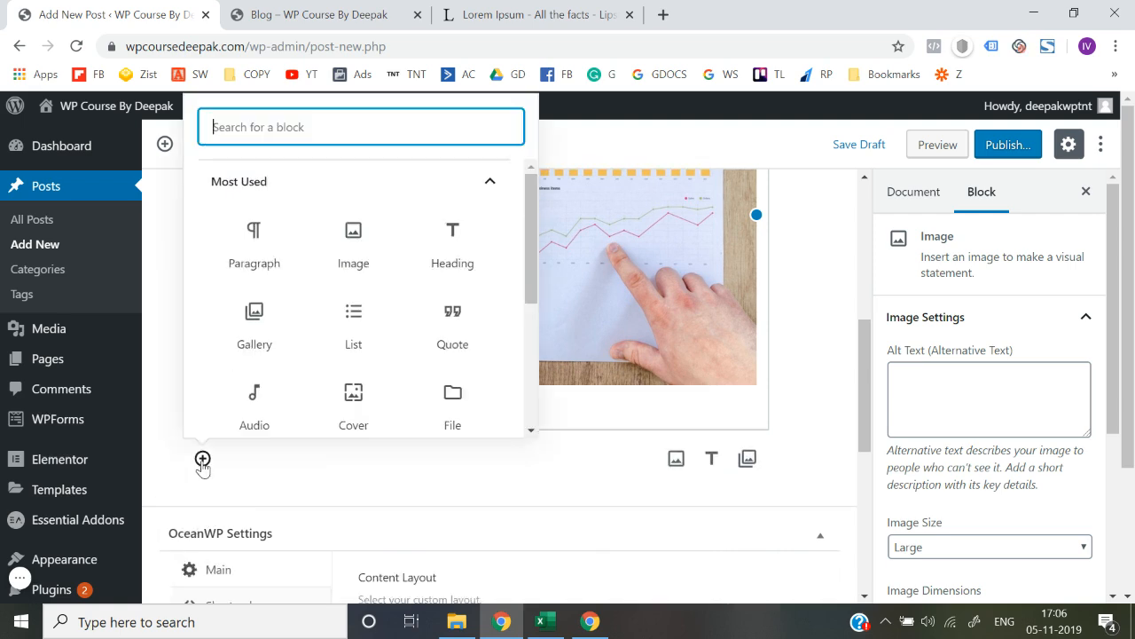
{"action": "left_click", "coordinate": [271, 263]}
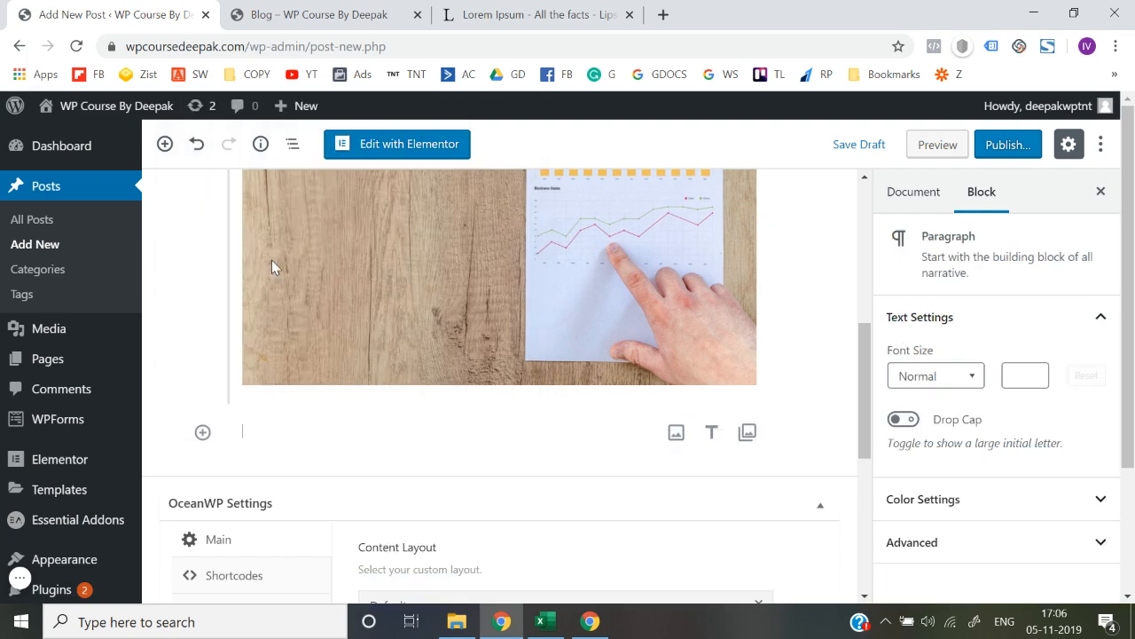
- Copy both paragraphs under "Where does it come from?" on lipsum.com into the empty paragraph below the image
{"action": "left_click", "coordinate": [337, 14]}
{"action": "left_click", "coordinate": [512, 14]}
{"action": "scroll", "coordinate": [319, 404], "scroll_direction": "down", "scroll_amount": 3}
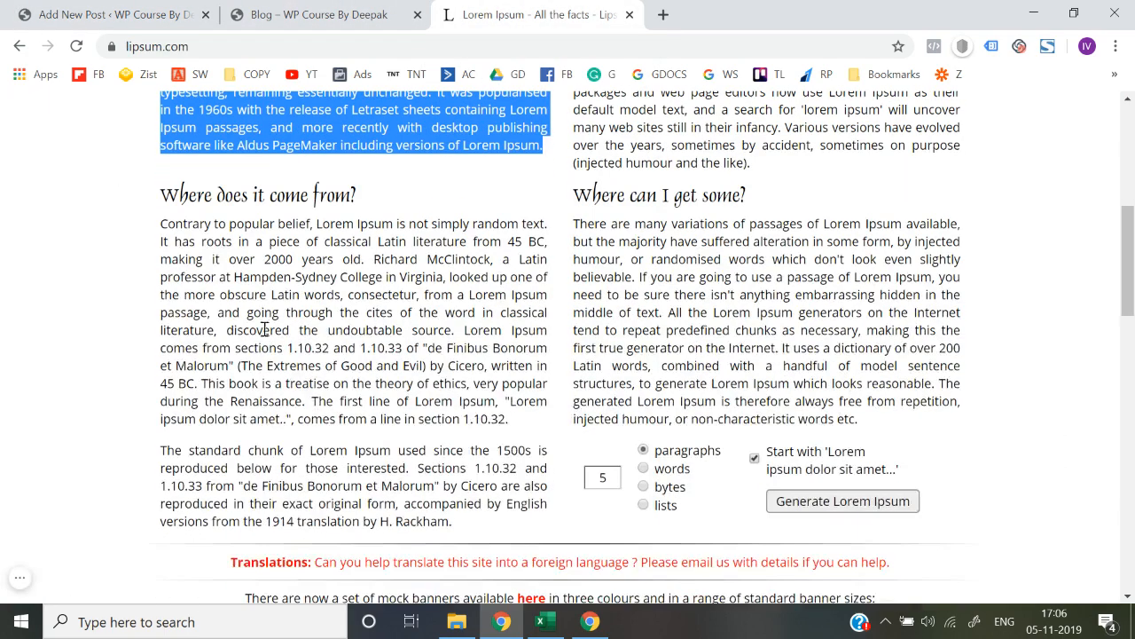
{"action": "left_click_drag", "start_coordinate": [162, 223], "coordinate": [463, 528]}
{"action": "key", "text": "ctrl+1"}
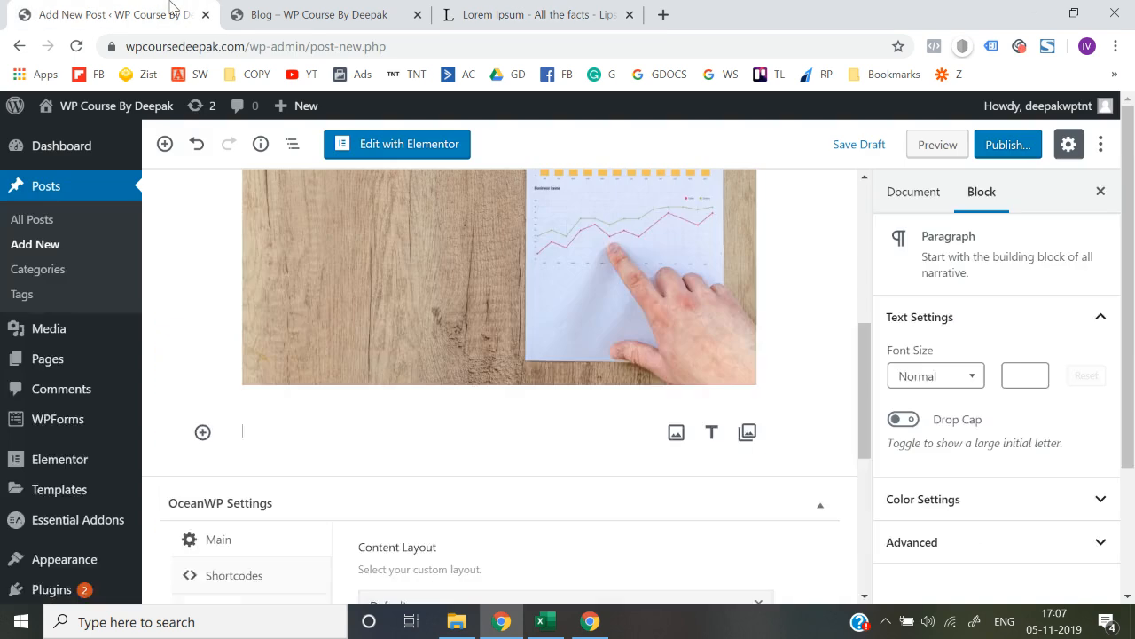
{"action": "key", "text": "ctrl+v"}
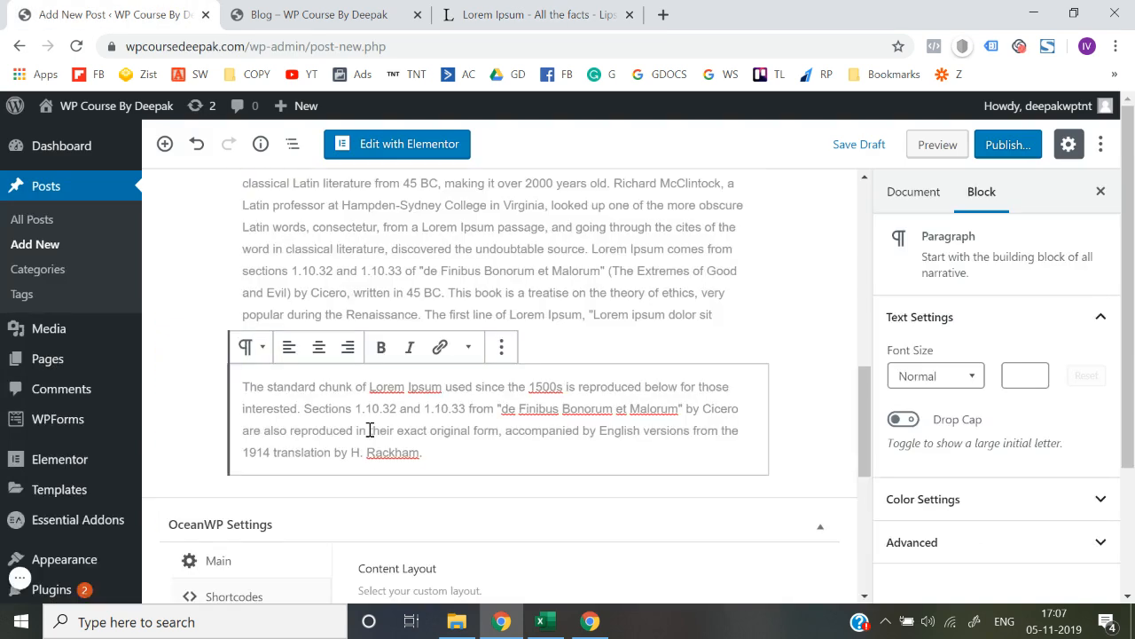
{"action": "left_click", "coordinate": [200, 420]}
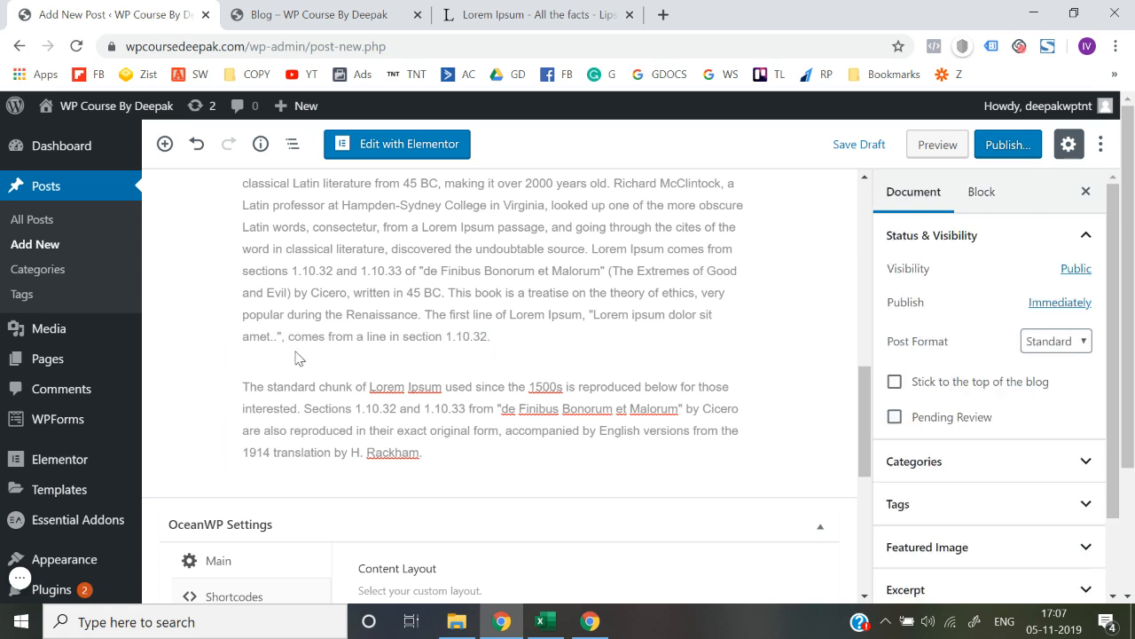
- Make the sentence "Contrary to popular belief, Lorem Ipsum is not simply random text." bold in the paragraph below the image
{"action": "scroll", "coordinate": [266, 390], "scroll_direction": "up", "scroll_amount": 1}
{"action": "left_click", "coordinate": [396, 366]}
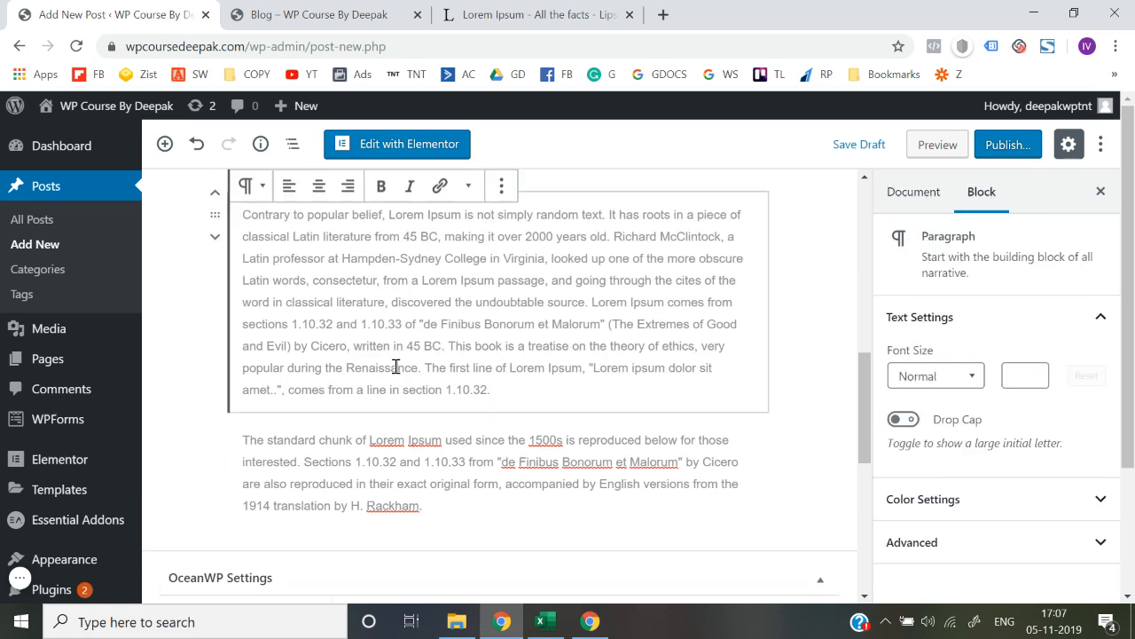
{"action": "scroll", "coordinate": [395, 366], "scroll_direction": "up", "scroll_amount": 1}
{"action": "left_click_drag", "start_coordinate": [246, 270], "coordinate": [606, 264]}
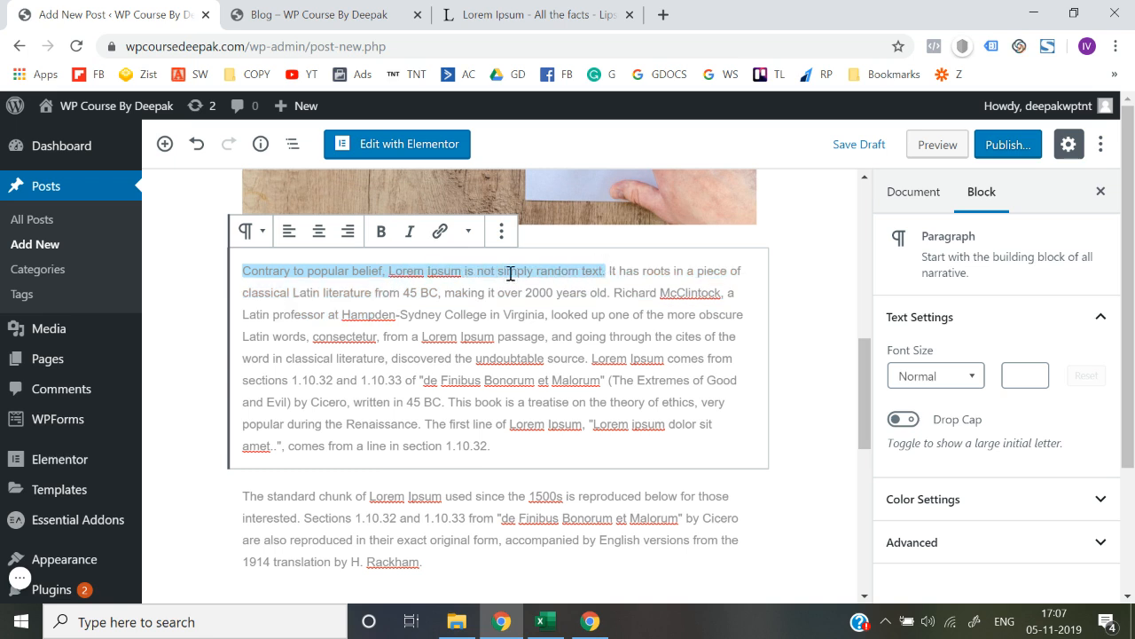
{"action": "left_click", "coordinate": [380, 231]}
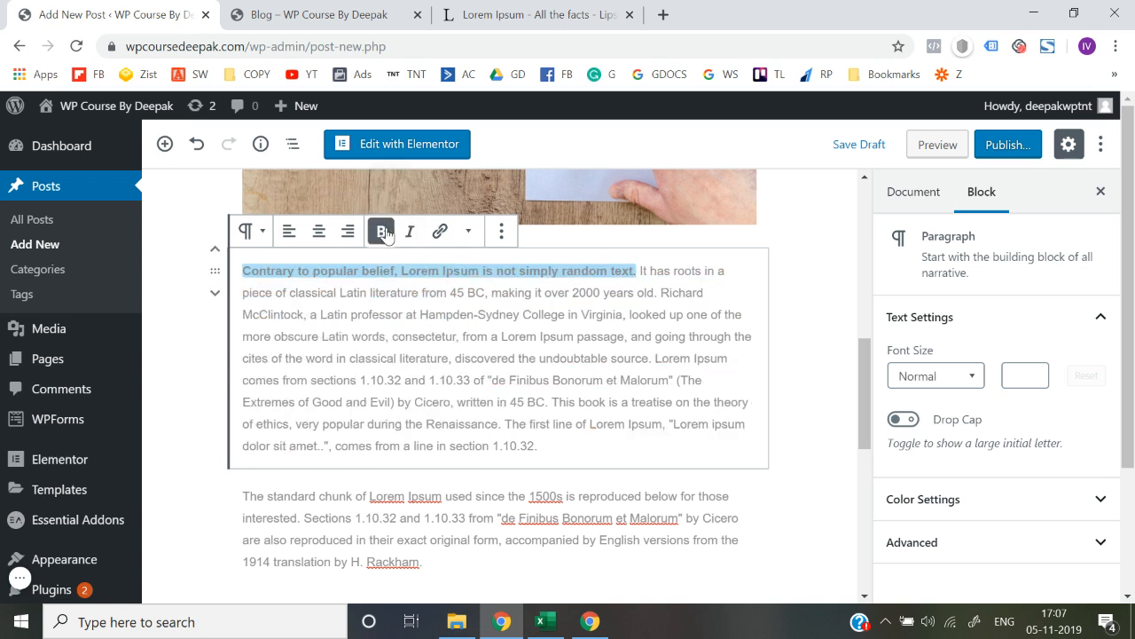
{"action": "left_click", "coordinate": [186, 378]}
- Italicize the sentence "This book is a treatise on the theory of ethics, very popular during the Renaissance." in the same paragraph
{"action": "scroll", "coordinate": [649, 354], "scroll_direction": "down", "scroll_amount": 1}
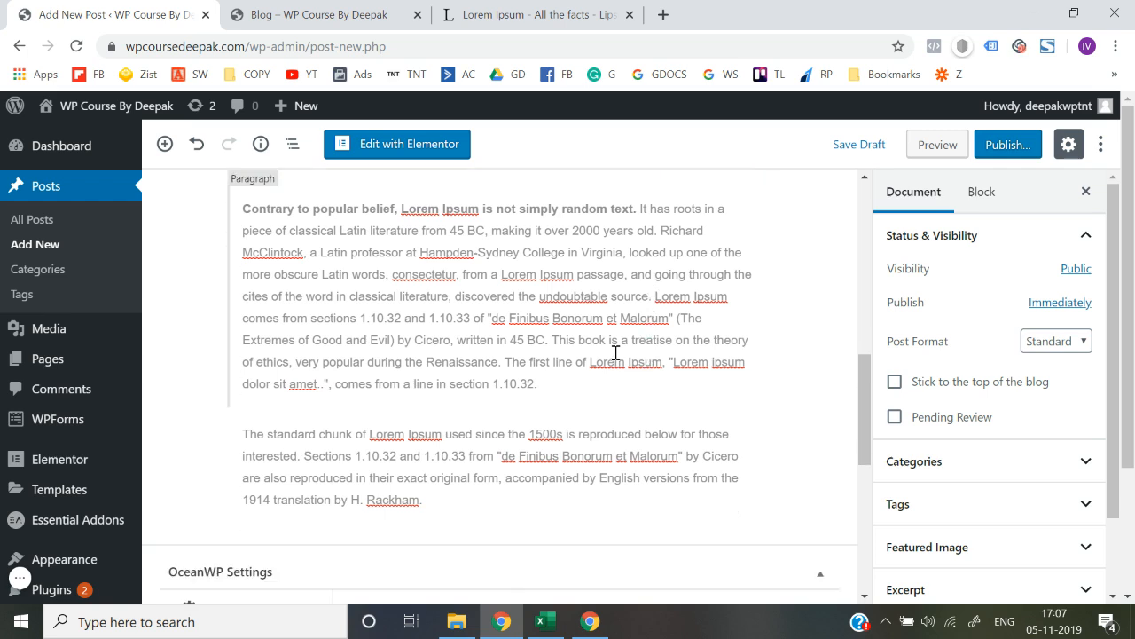
{"action": "left_click", "coordinate": [616, 352]}
{"action": "left_click_drag", "start_coordinate": [554, 339], "coordinate": [503, 365]}
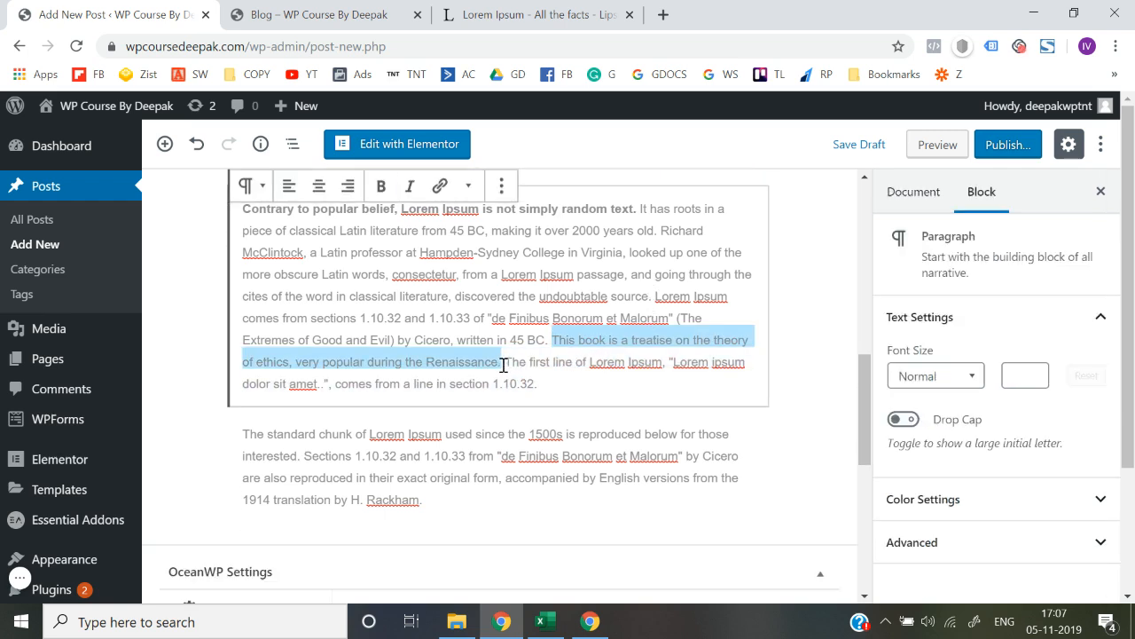
{"action": "left_click", "coordinate": [410, 185]}
{"action": "left_click", "coordinate": [195, 364]}
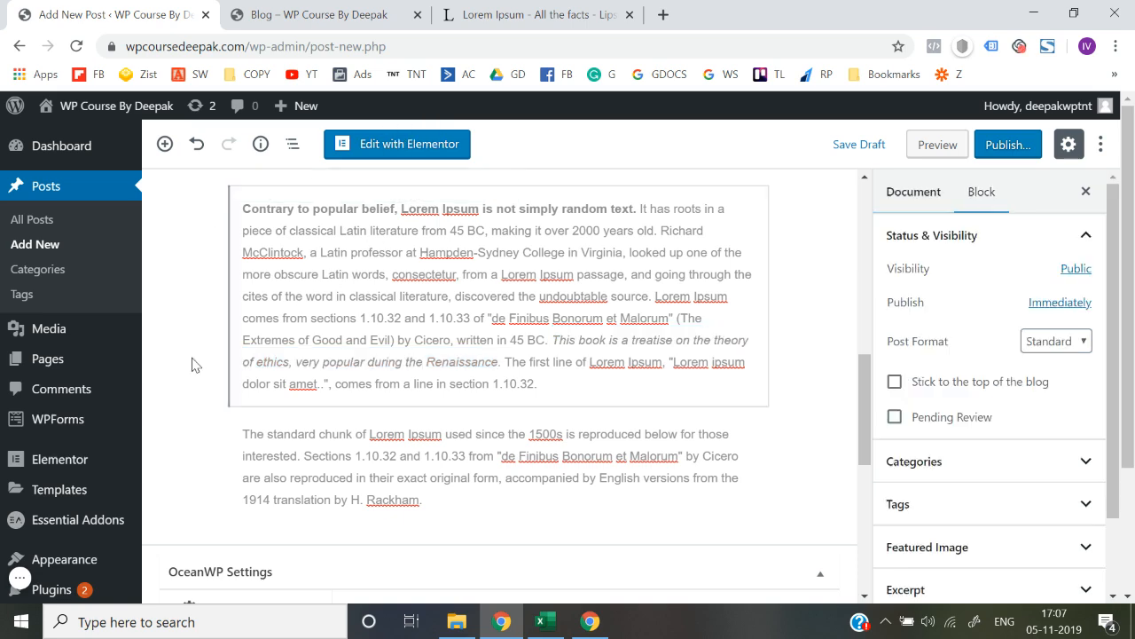
- Create a new category named "Facebook ads" without a parent category and assign it to the post
{"action": "scroll", "coordinate": [968, 325], "scroll_direction": "down", "scroll_amount": 2}
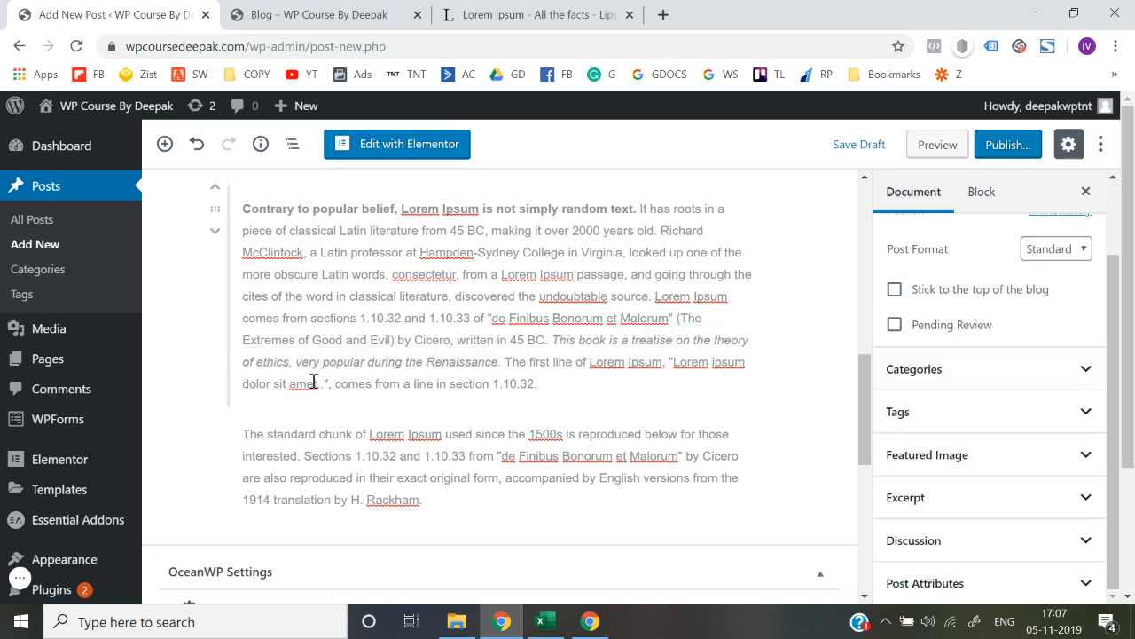
{"action": "scroll", "coordinate": [208, 354], "scroll_direction": "up", "scroll_amount": 6}
{"action": "scroll", "coordinate": [203, 360], "scroll_direction": "up", "scroll_amount": 2}
{"action": "scroll", "coordinate": [203, 360], "scroll_direction": "down", "scroll_amount": 10}
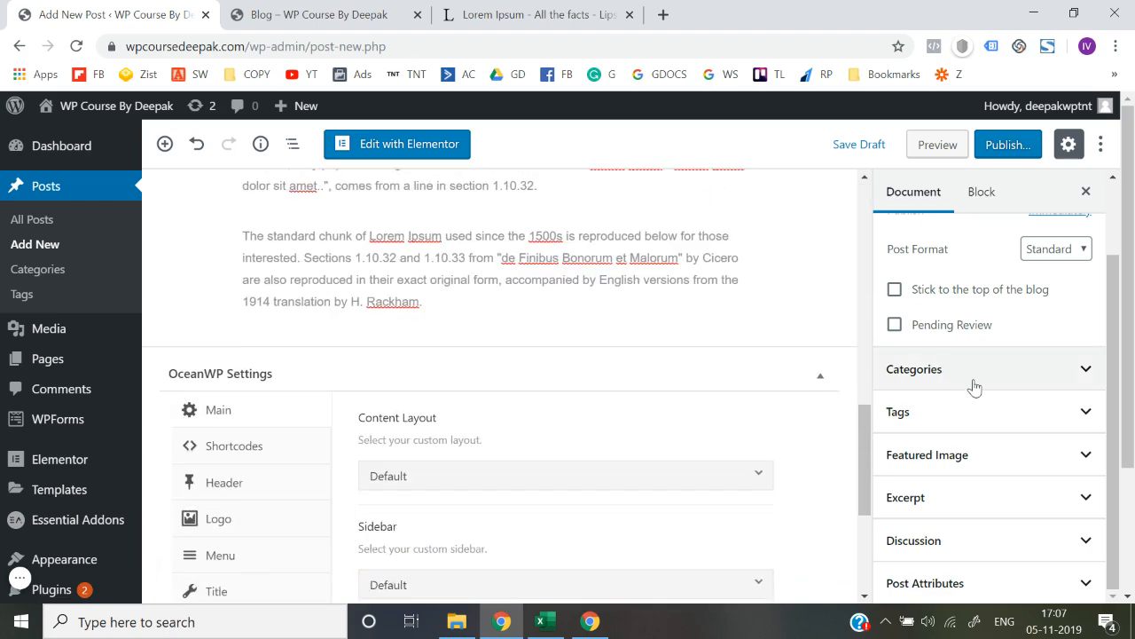
{"action": "scroll", "coordinate": [739, 324], "scroll_direction": "up", "scroll_amount": 1}
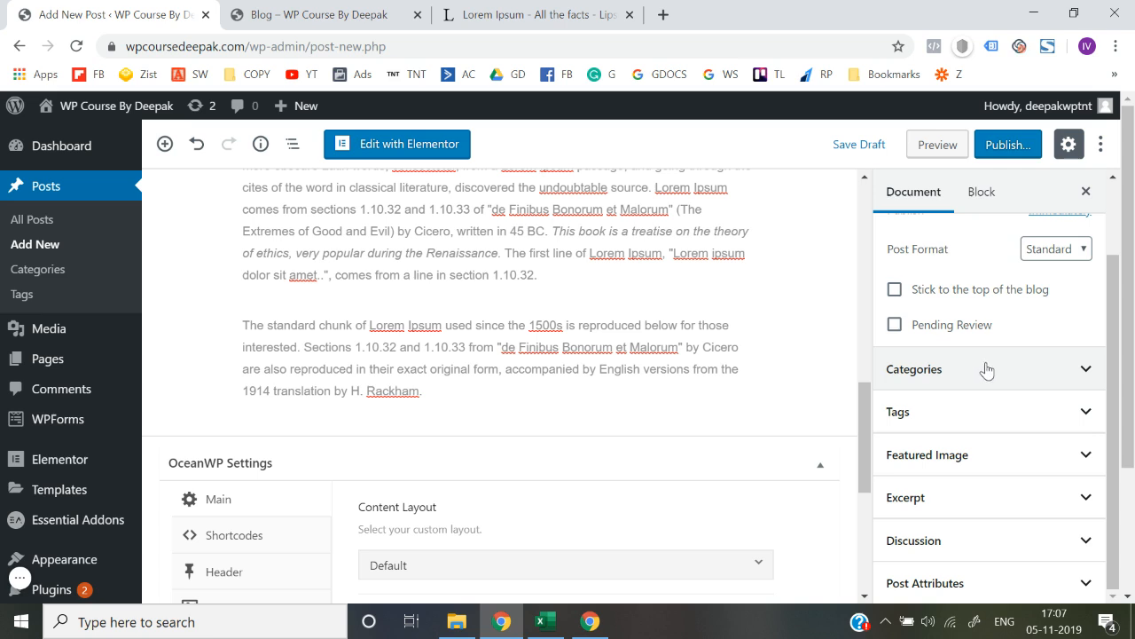
{"action": "left_click", "coordinate": [1019, 375]}
{"action": "scroll", "coordinate": [994, 382], "scroll_direction": "down", "scroll_amount": 1}
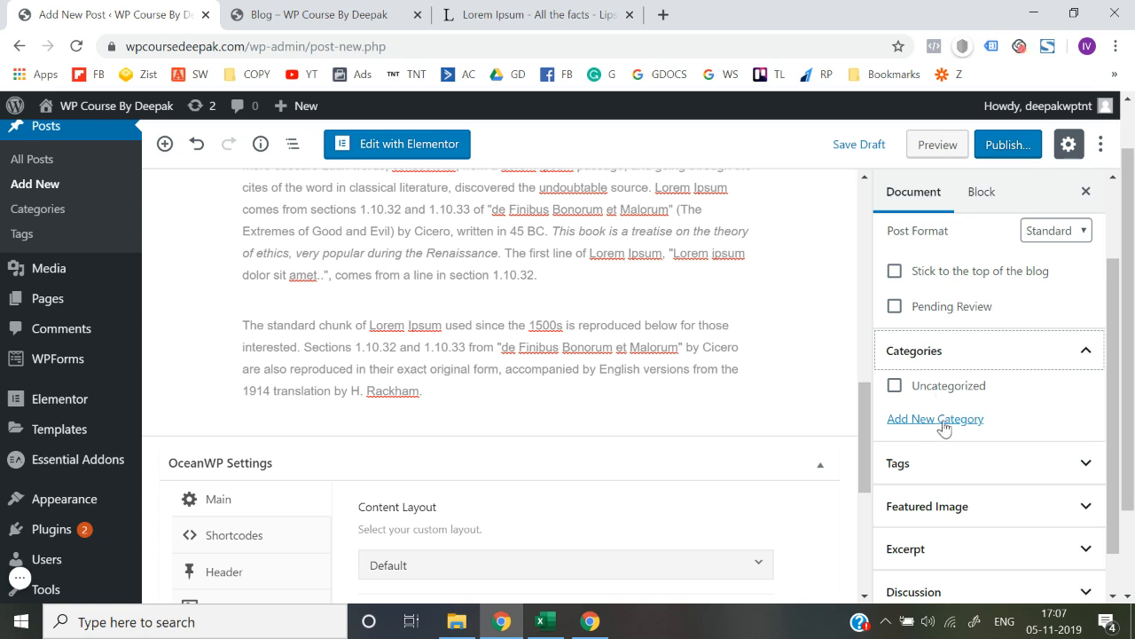
{"action": "left_click", "coordinate": [937, 421]}
{"action": "left_click", "coordinate": [931, 476]}
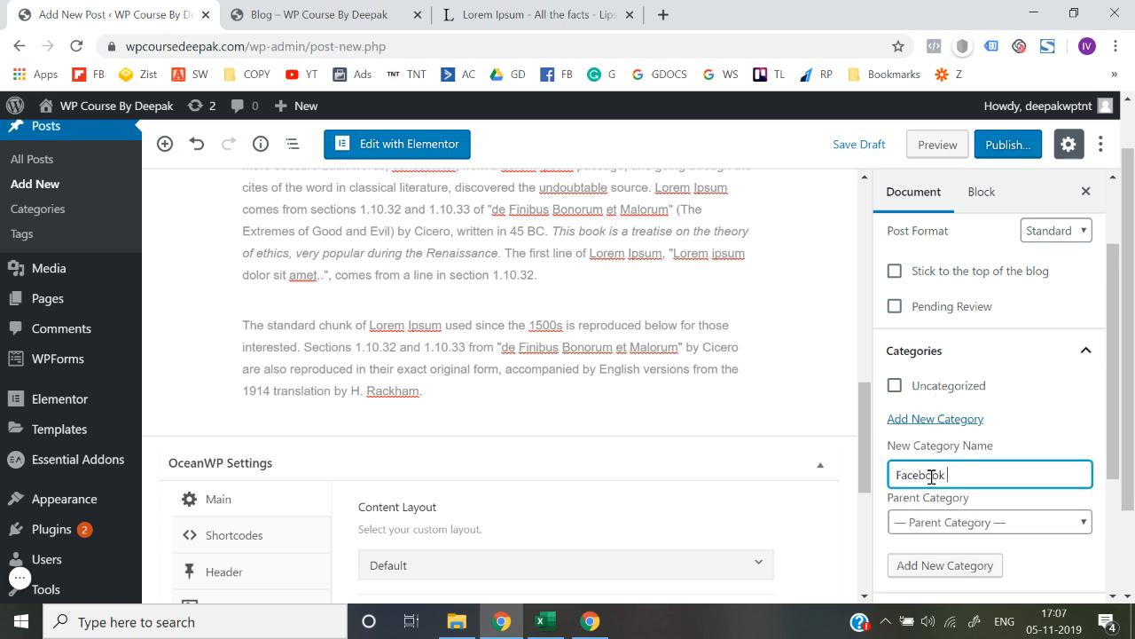
{"action": "left_click", "coordinate": [957, 573]}
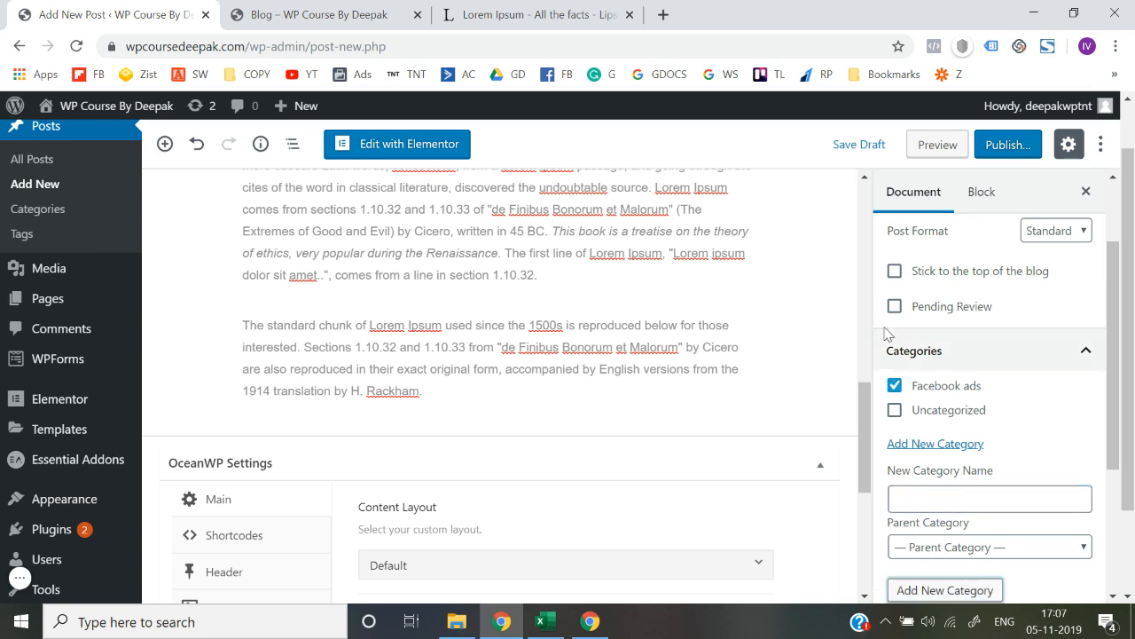
{"action": "left_click", "coordinate": [1088, 357]}
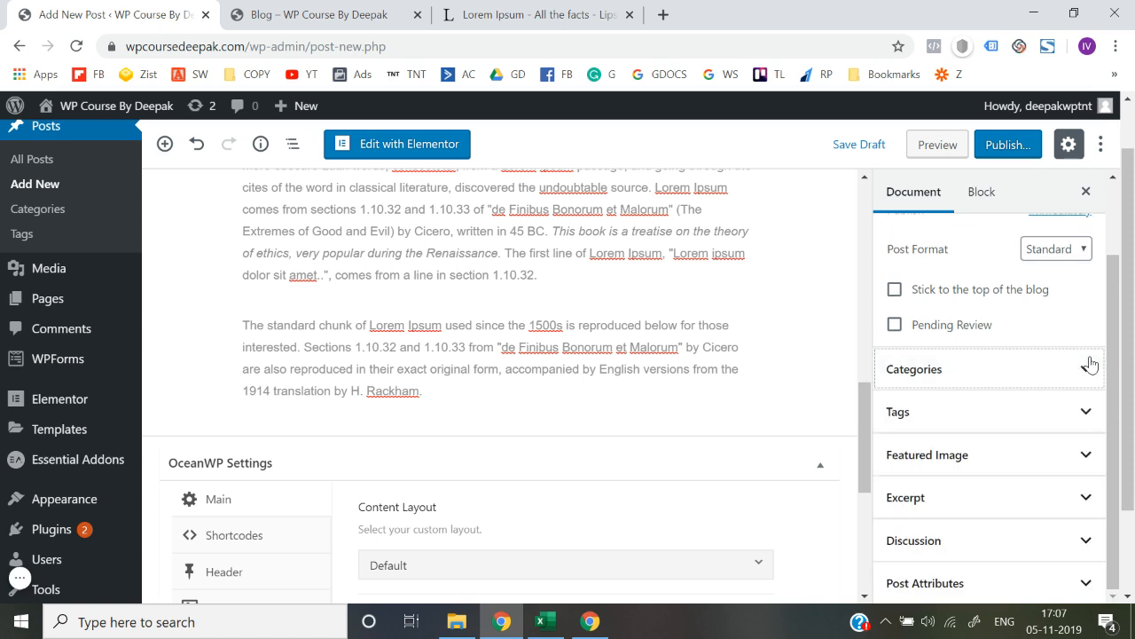
- Add the tags "facebook ads" and "digital marketing" to the post
{"action": "left_click", "coordinate": [1024, 422]}
{"action": "left_click", "coordinate": [965, 468]}
{"action": "type", "text": "facebook ads"}
{"action": "key", "text": "Tab"}
{"action": "left_click", "coordinate": [998, 464]}
{"action": "key", "text": "Return"}
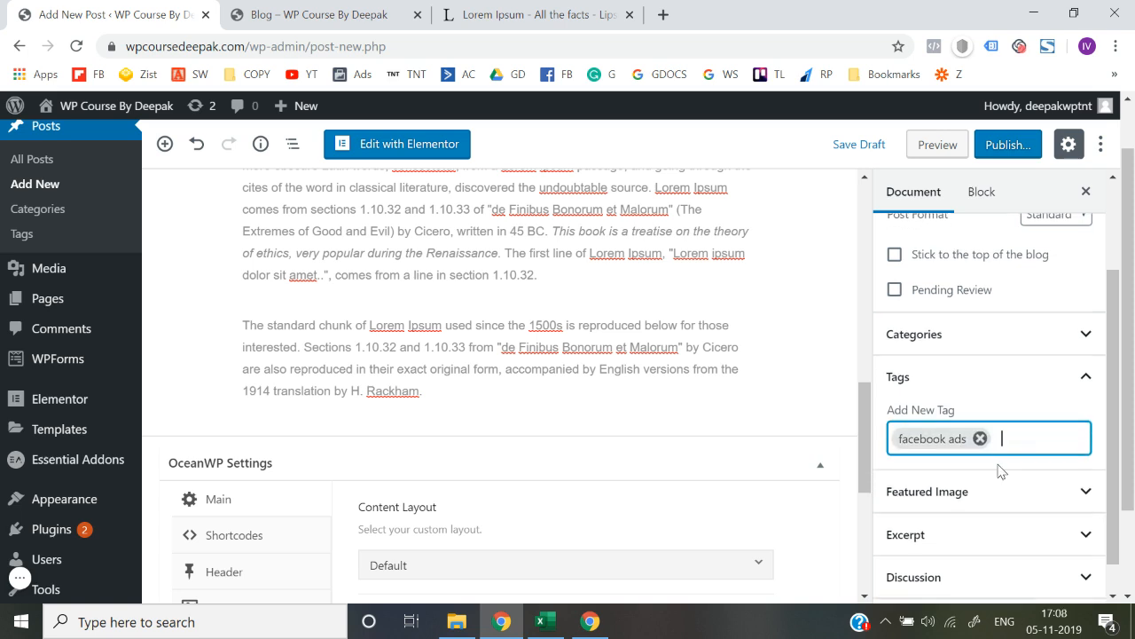
{"action": "type", "text": "digital marketing"}
{"action": "key", "text": "Return"}
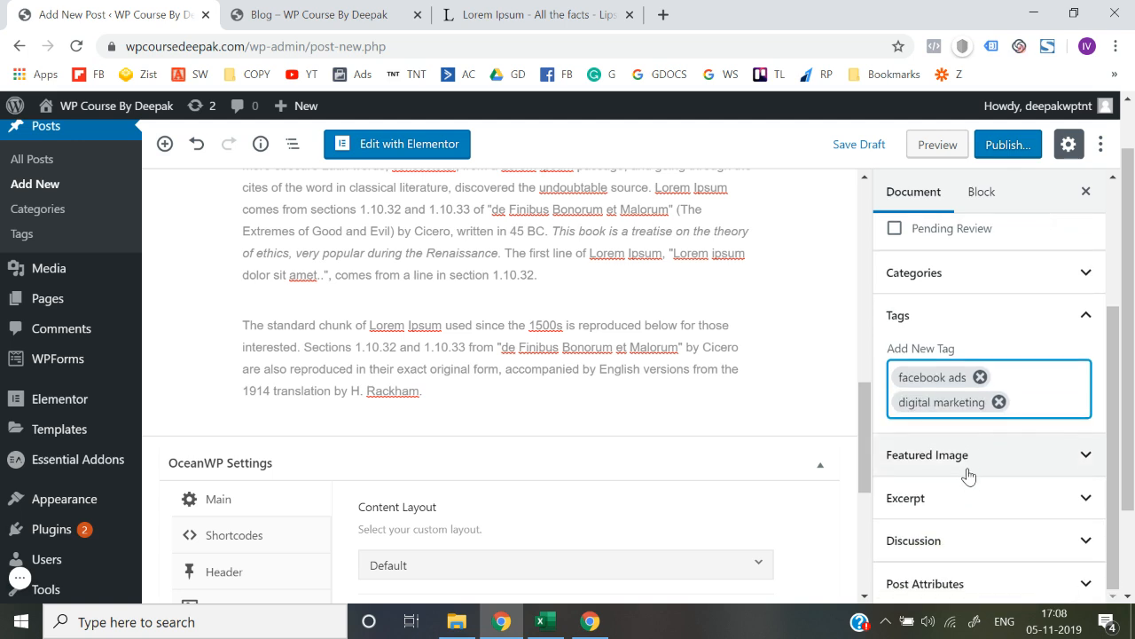
- Set background-board-chart-data-590041.jpg from the media library as the post's featured image
{"action": "left_click", "coordinate": [969, 475]}
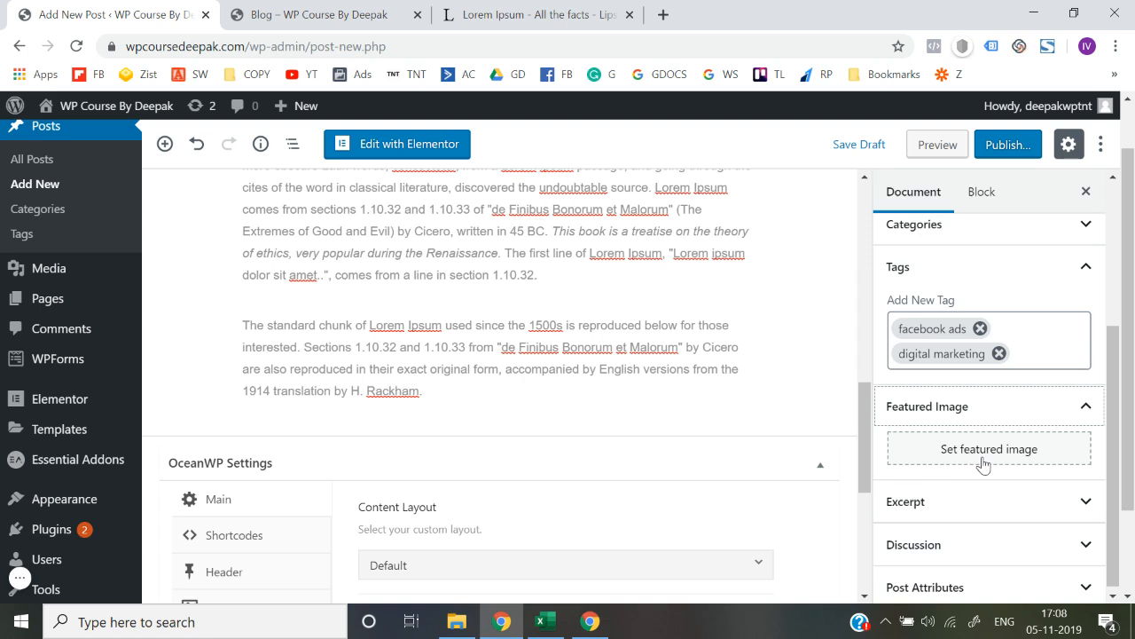
{"action": "left_click", "coordinate": [984, 463]}
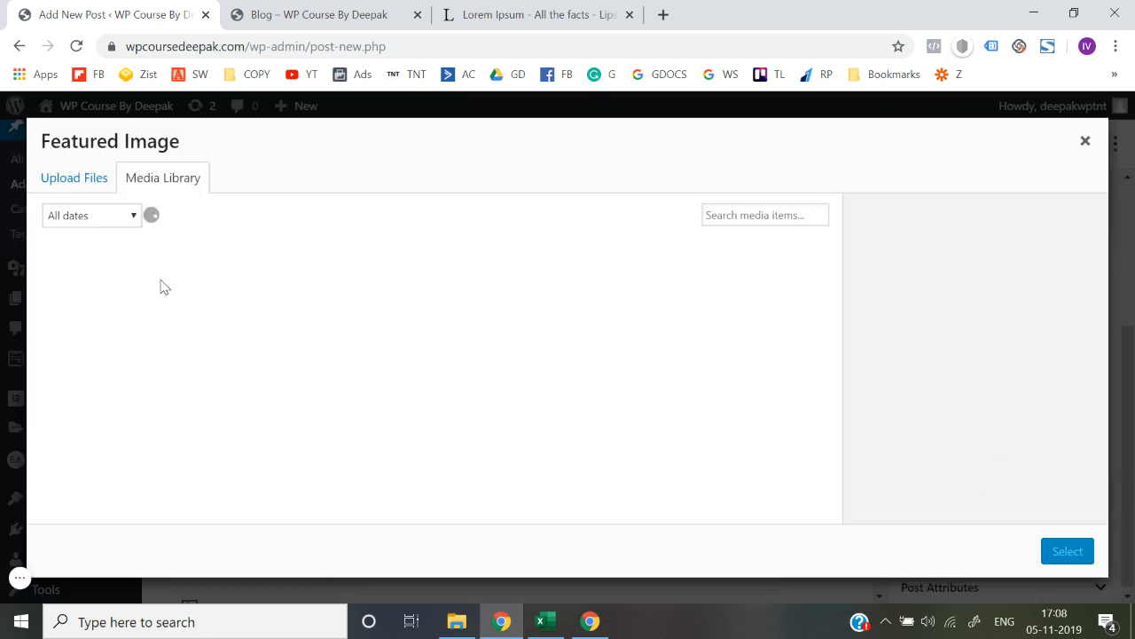
{"action": "left_click", "coordinate": [122, 316]}
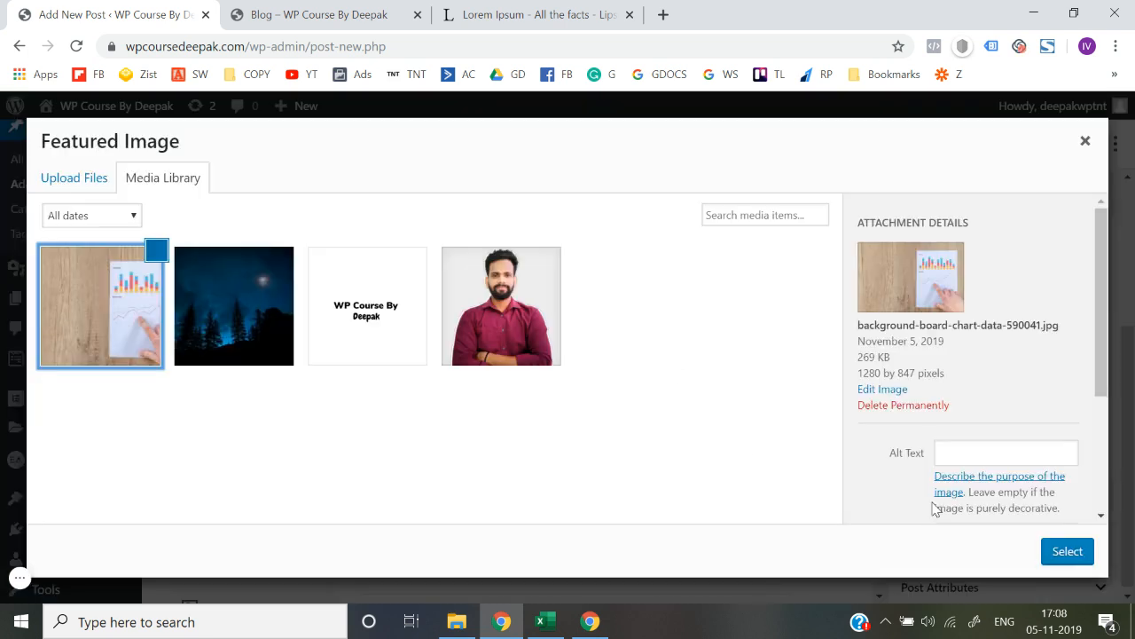
{"action": "left_click", "coordinate": [1067, 550]}
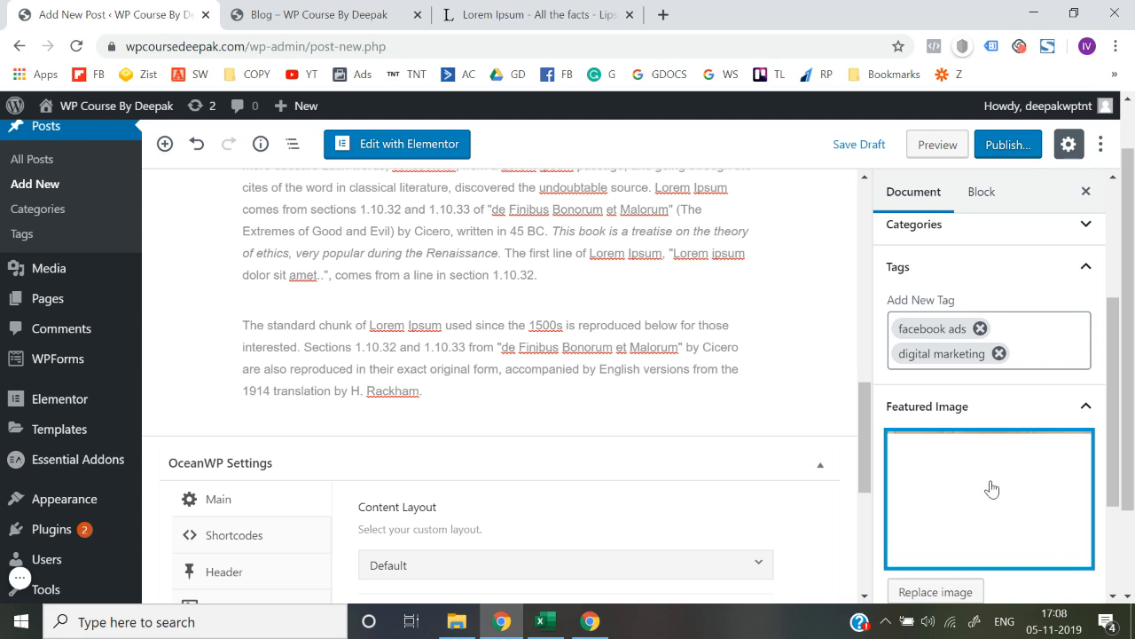
{"action": "scroll", "coordinate": [992, 489], "scroll_direction": "down", "scroll_amount": 2}
{"action": "left_click", "coordinate": [992, 496]}
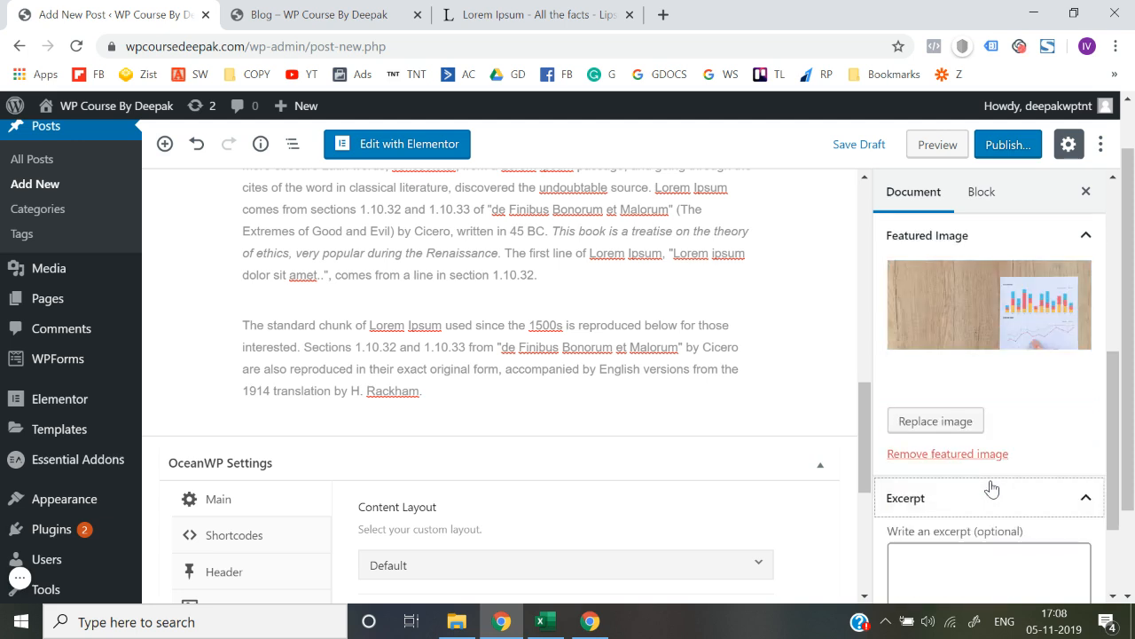
{"action": "left_click", "coordinate": [1022, 355]}
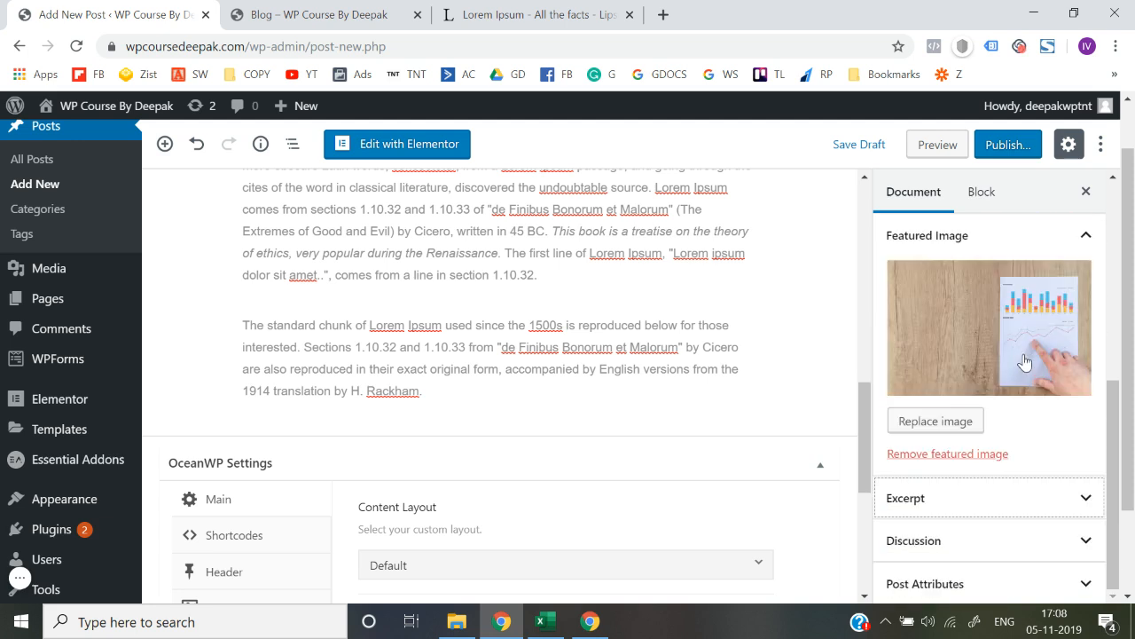
- Publish the post immediately with public visibility
{"action": "scroll", "coordinate": [747, 350], "scroll_direction": "up", "scroll_amount": 2}
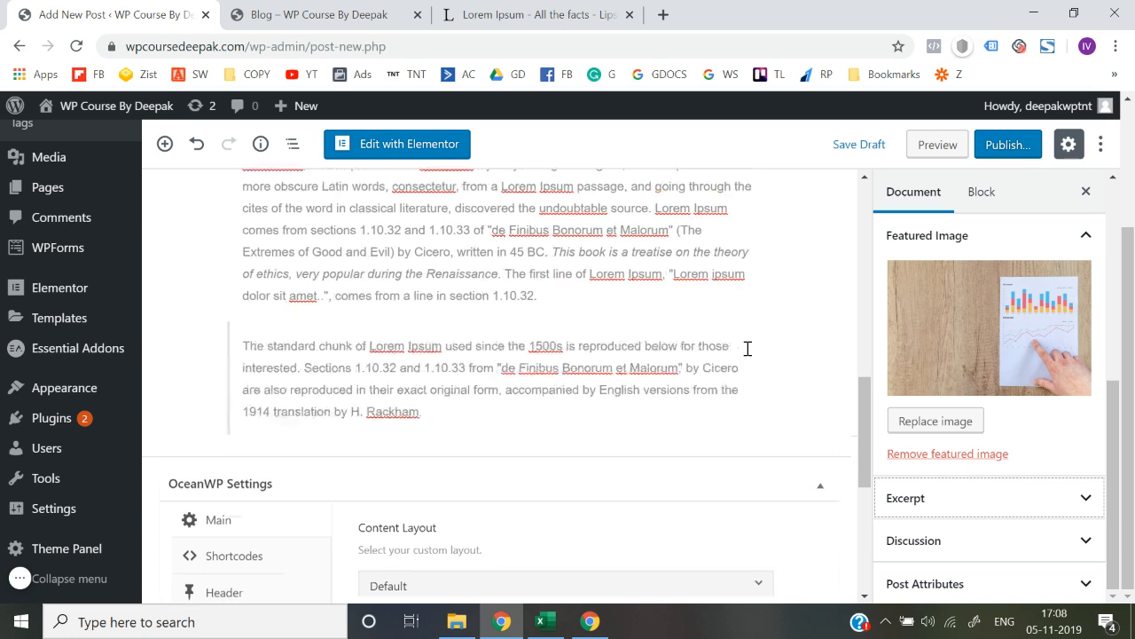
{"action": "scroll", "coordinate": [983, 307], "scroll_direction": "up", "scroll_amount": 5}
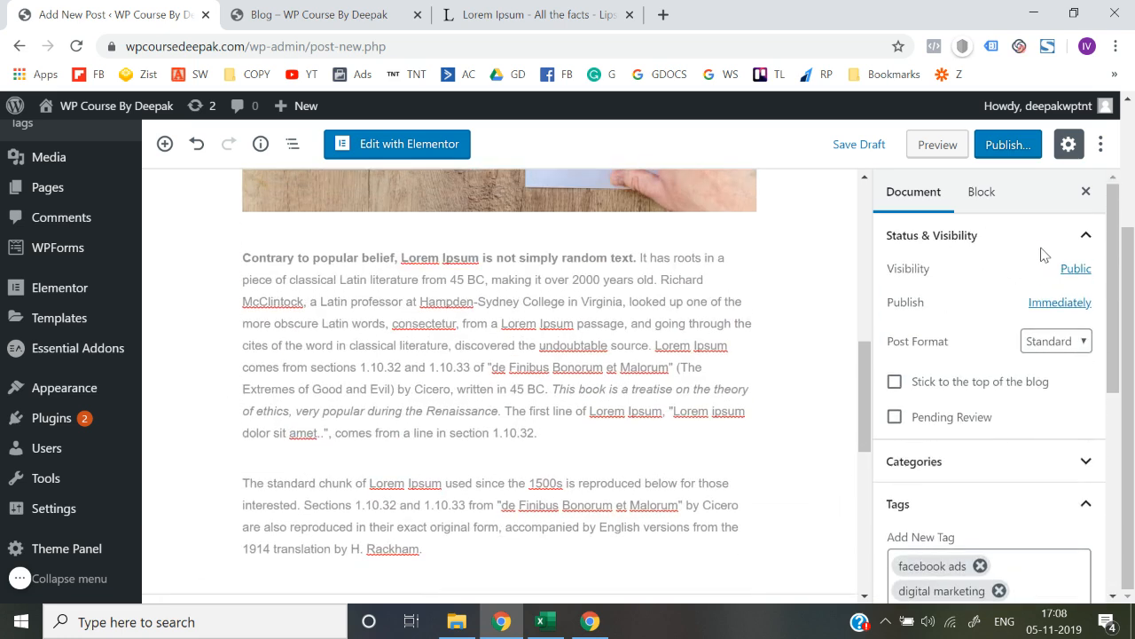
{"action": "left_click", "coordinate": [1018, 154]}
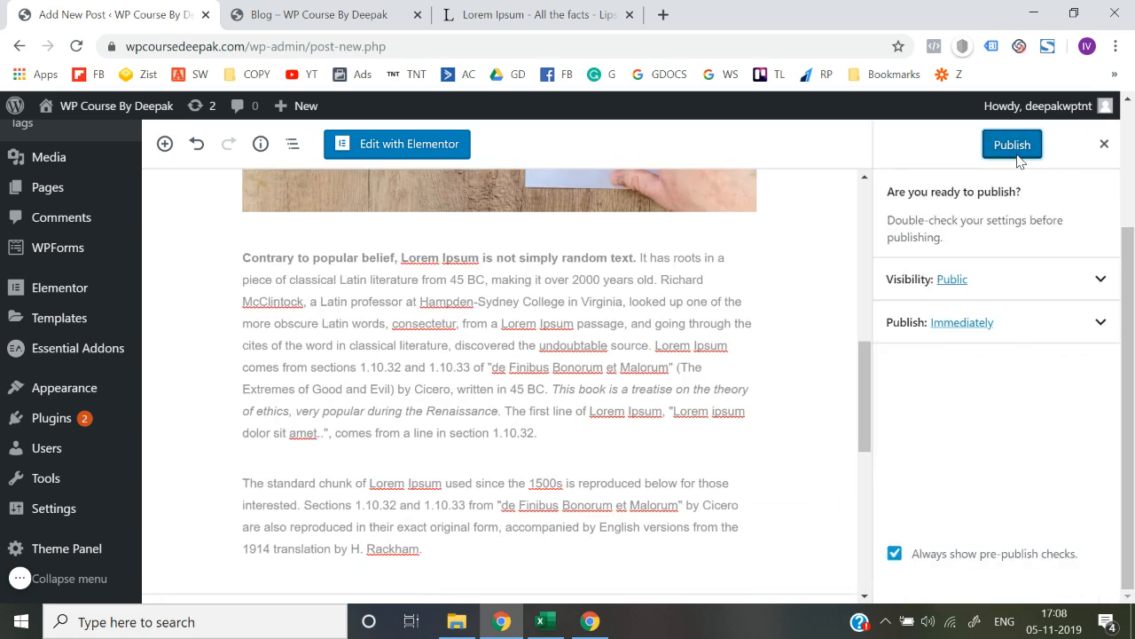
{"action": "left_click", "coordinate": [1013, 146]}
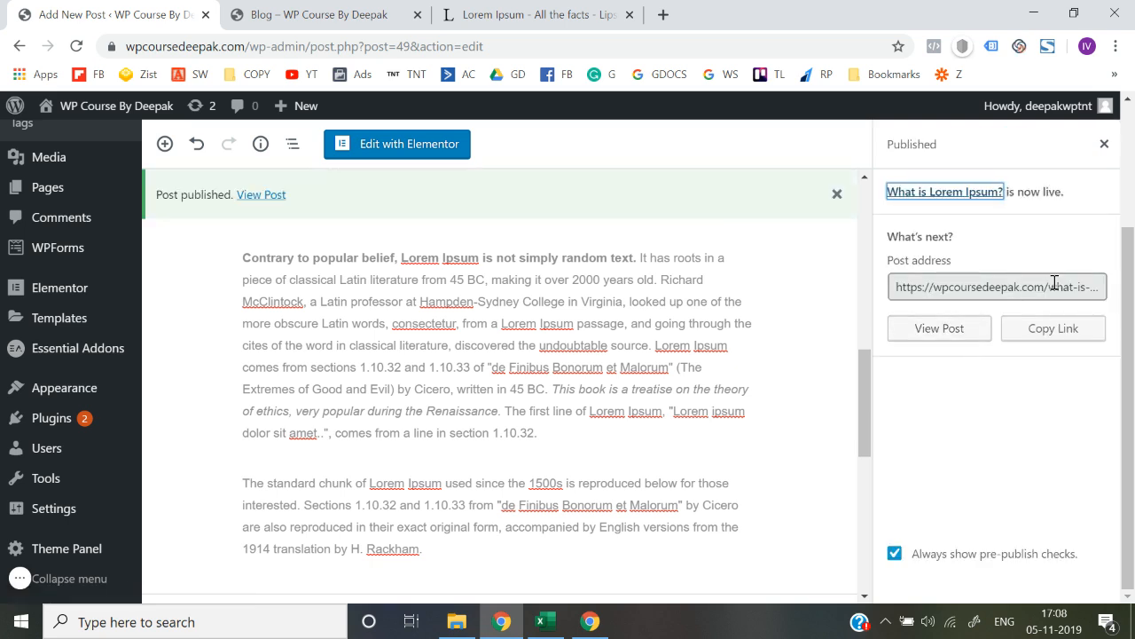
- Change the published post's URL slug to "lorem" and update the post
{"action": "scroll", "coordinate": [1006, 232], "scroll_direction": "up", "scroll_amount": 1}
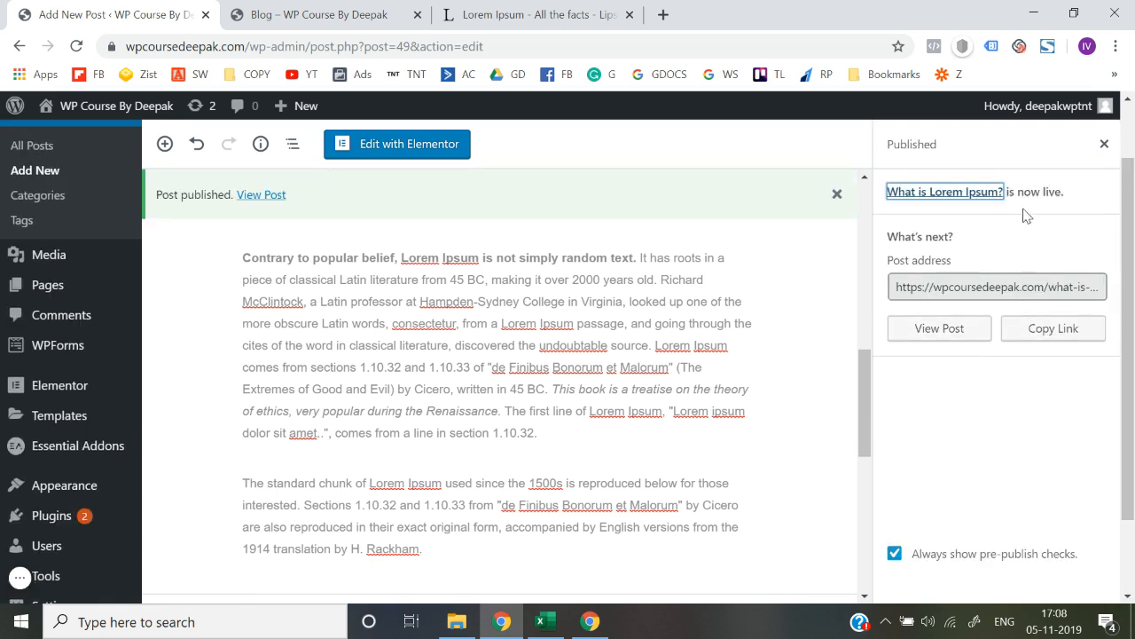
{"action": "left_click", "coordinate": [1104, 144]}
{"action": "scroll", "coordinate": [1029, 398], "scroll_direction": "down", "scroll_amount": 1}
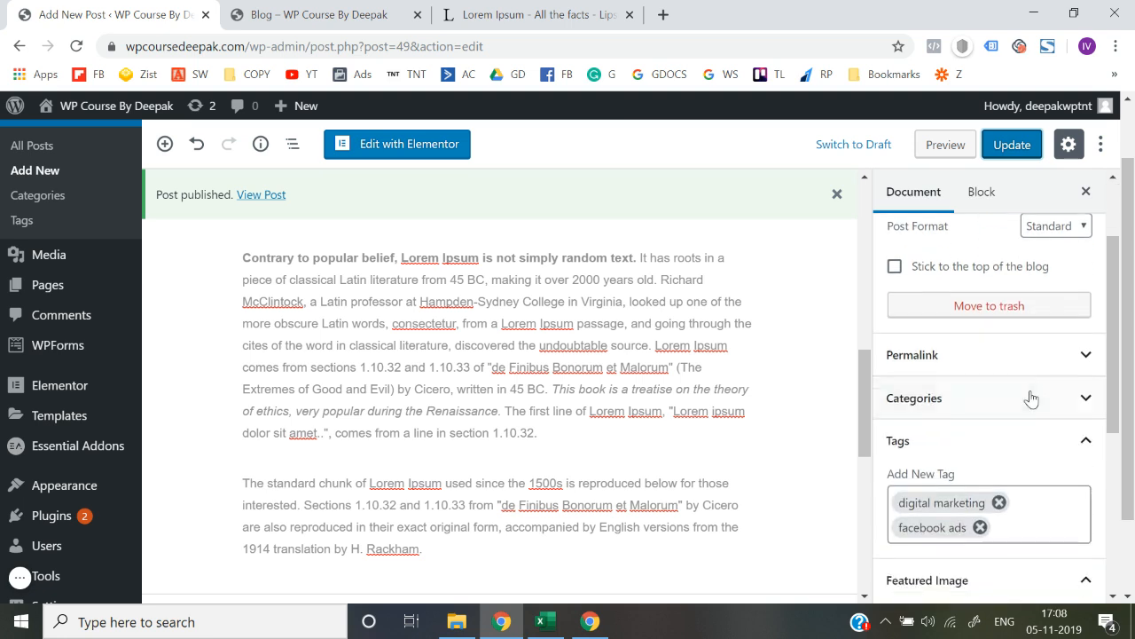
{"action": "left_click", "coordinate": [984, 365]}
{"action": "left_click", "coordinate": [1023, 418]}
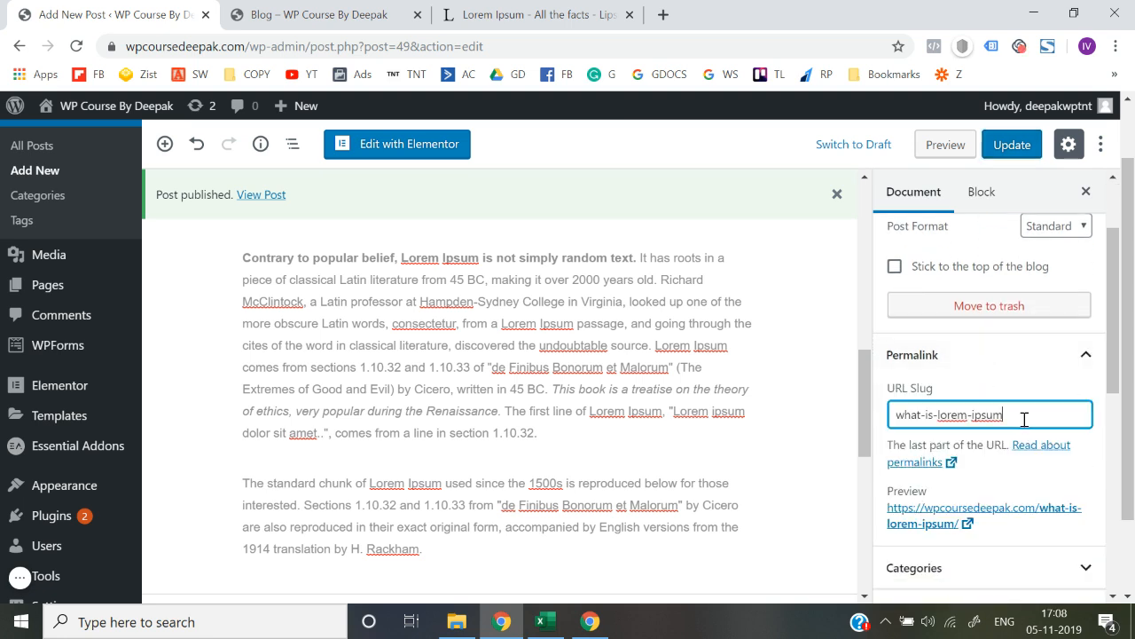
{"action": "key", "text": "ctrl+a"}
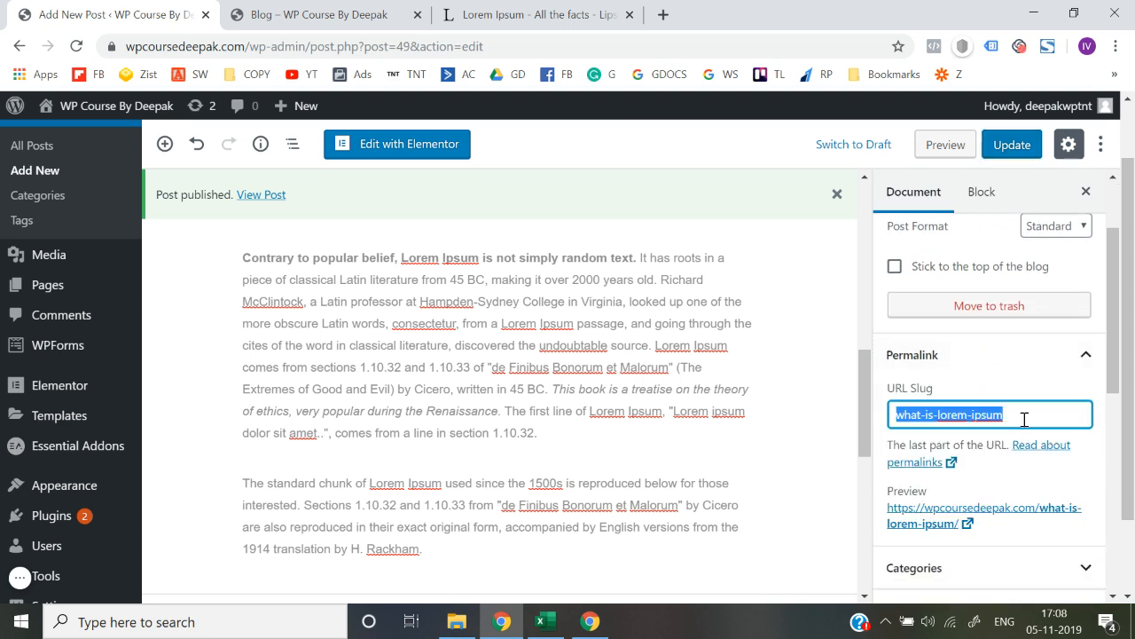
{"action": "type", "text": "lorem"}
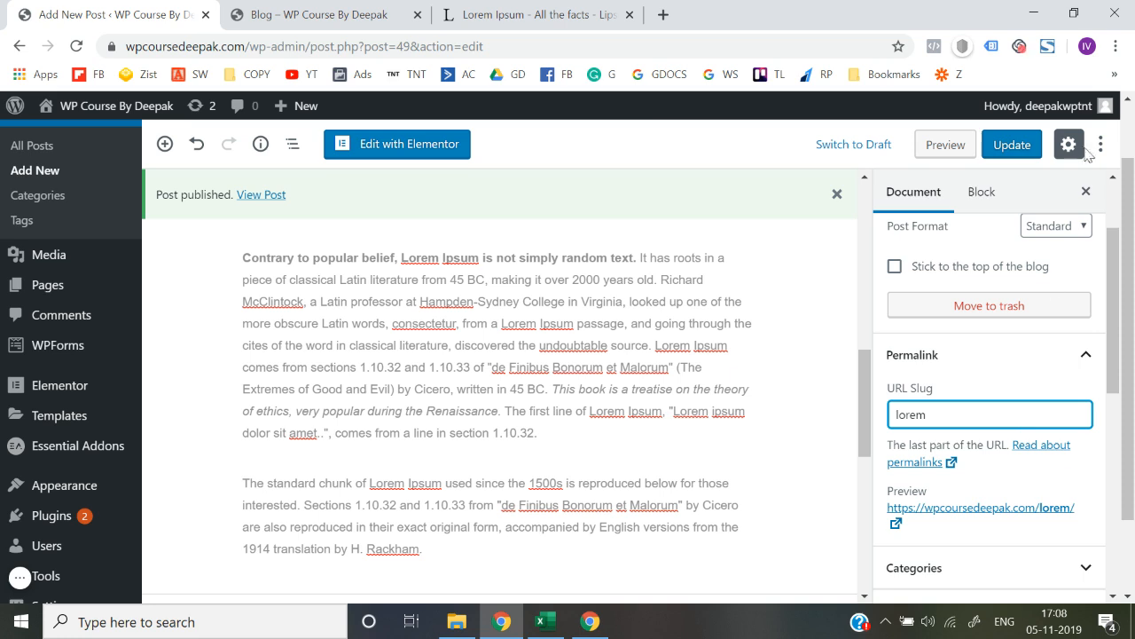
{"action": "left_click", "coordinate": [999, 145]}
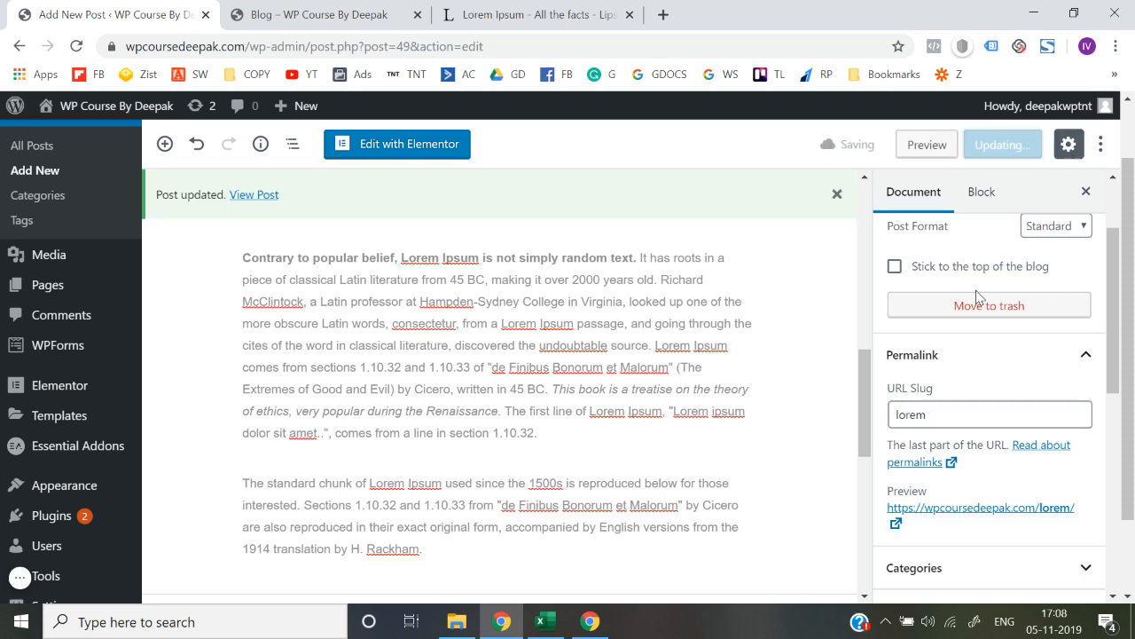
- Open the post's permalink in a new tab and review the live post from header to comment form
{"action": "right_click", "coordinate": [970, 510]}
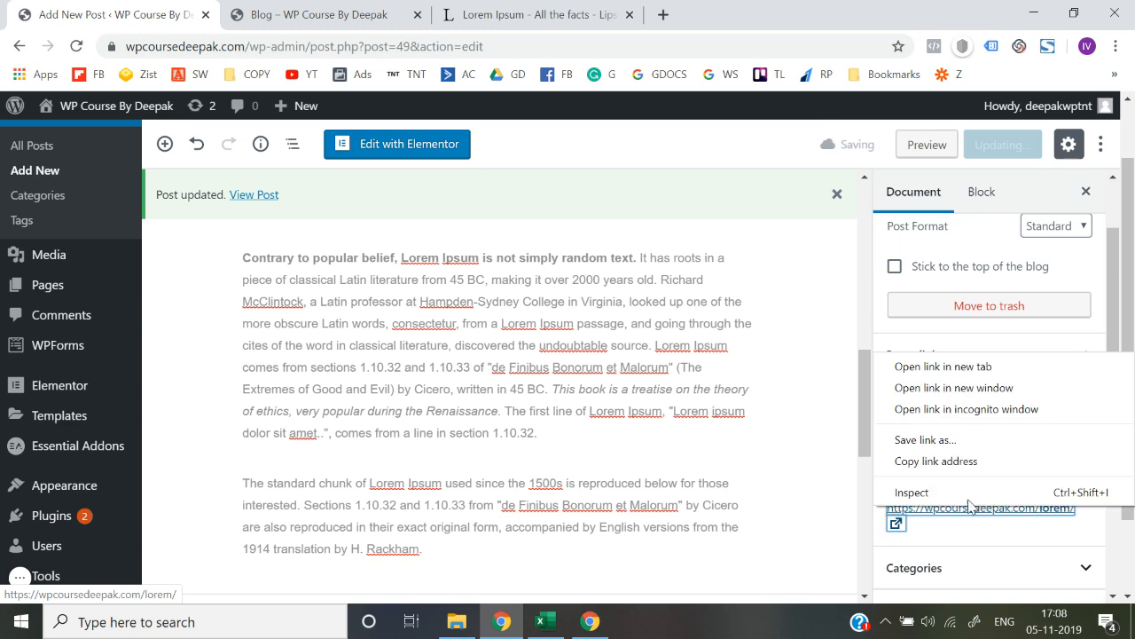
{"action": "left_click", "coordinate": [942, 366]}
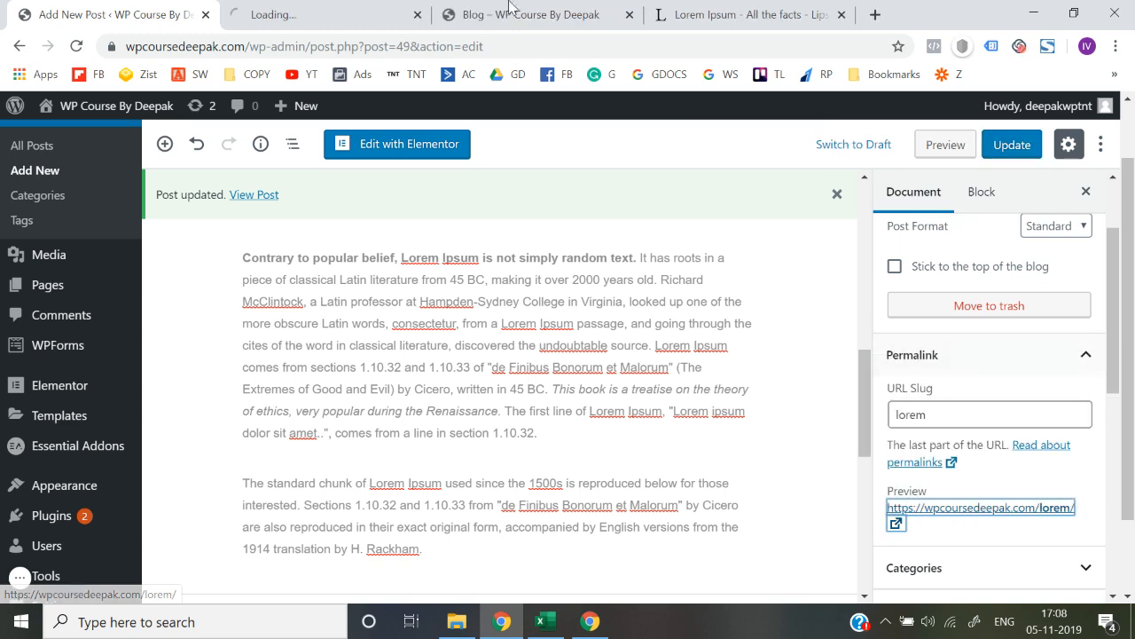
{"action": "left_click", "coordinate": [366, 10]}
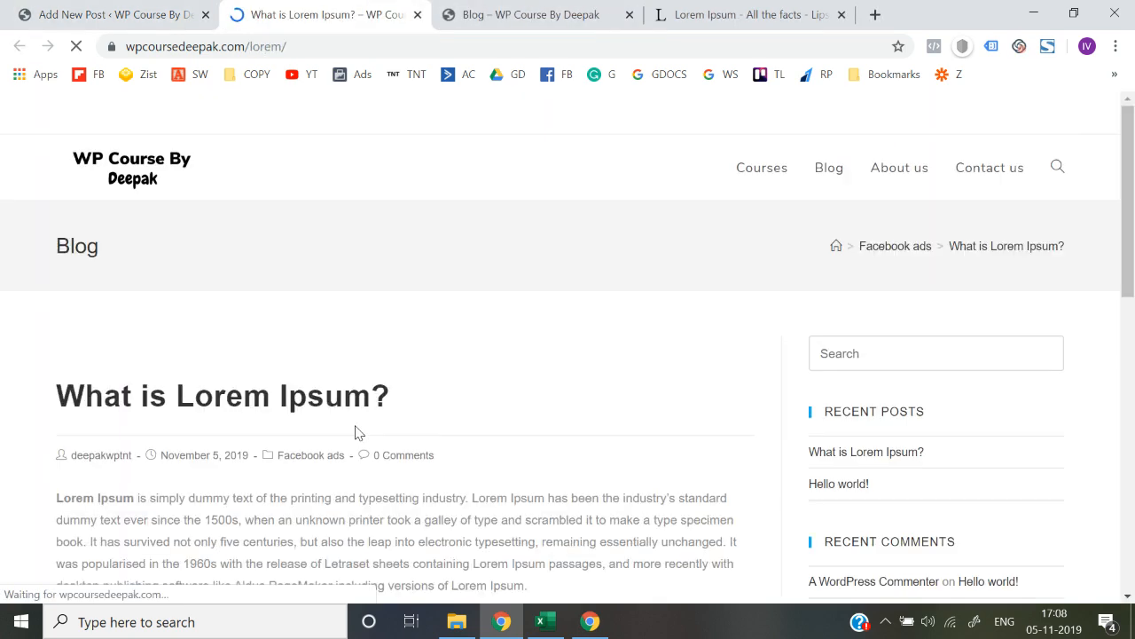
{"action": "scroll", "coordinate": [354, 433], "scroll_direction": "down", "scroll_amount": 5}
{"action": "scroll", "coordinate": [355, 433], "scroll_direction": "down", "scroll_amount": 6}
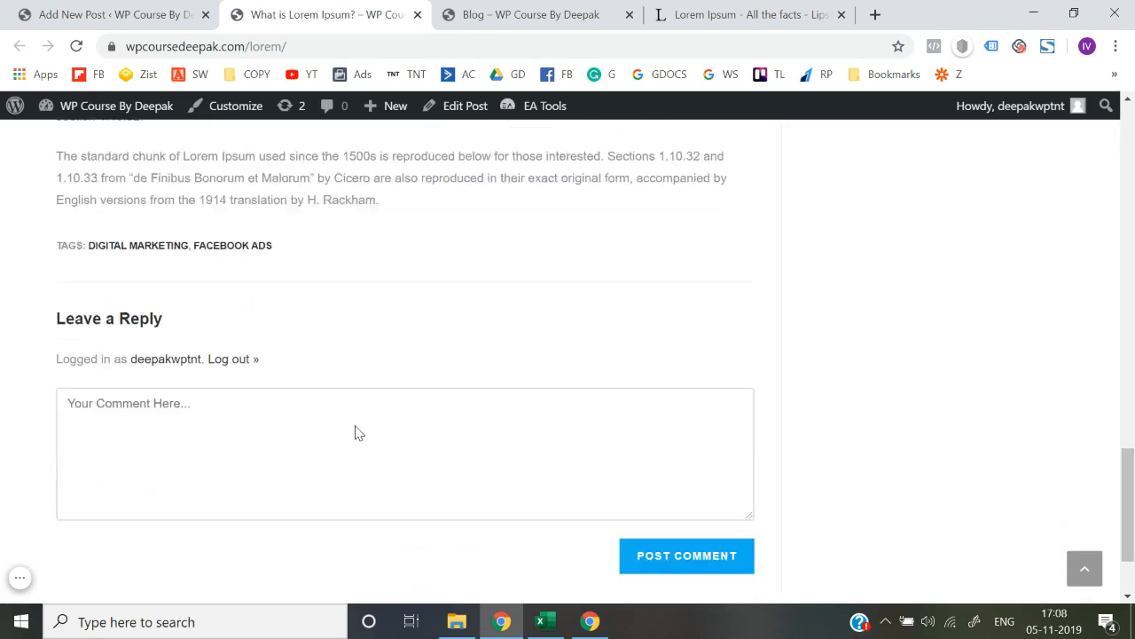
{"action": "scroll", "coordinate": [355, 433], "scroll_direction": "up", "scroll_amount": 12}
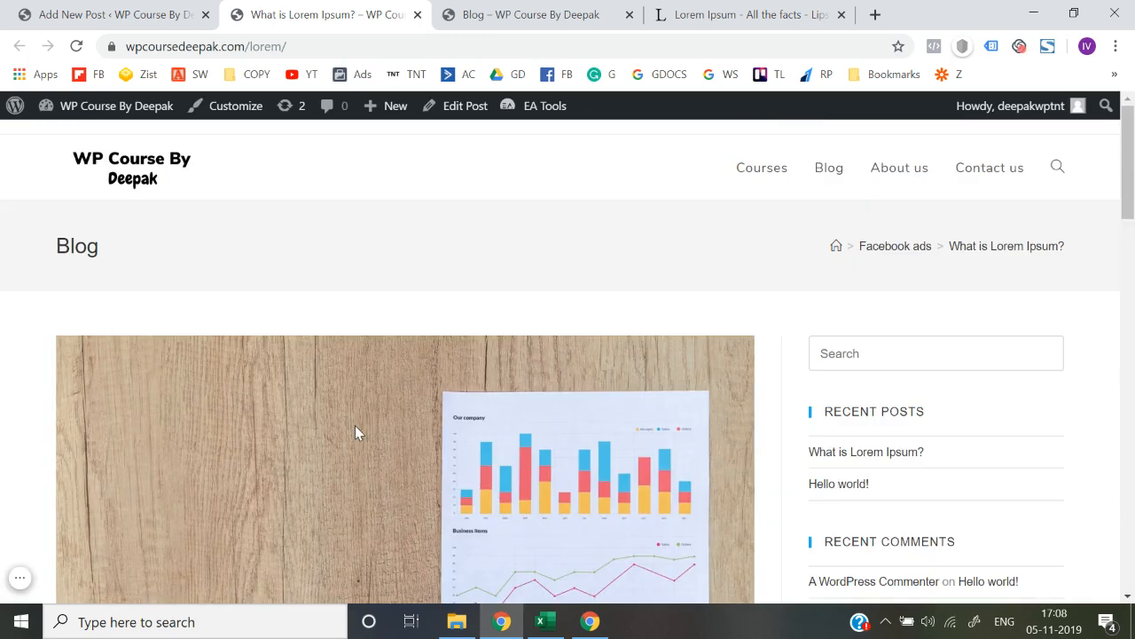
- Reload the site's Blog page and check whether it lists the new post, comparing it with the live post
{"action": "left_click", "coordinate": [567, 12]}
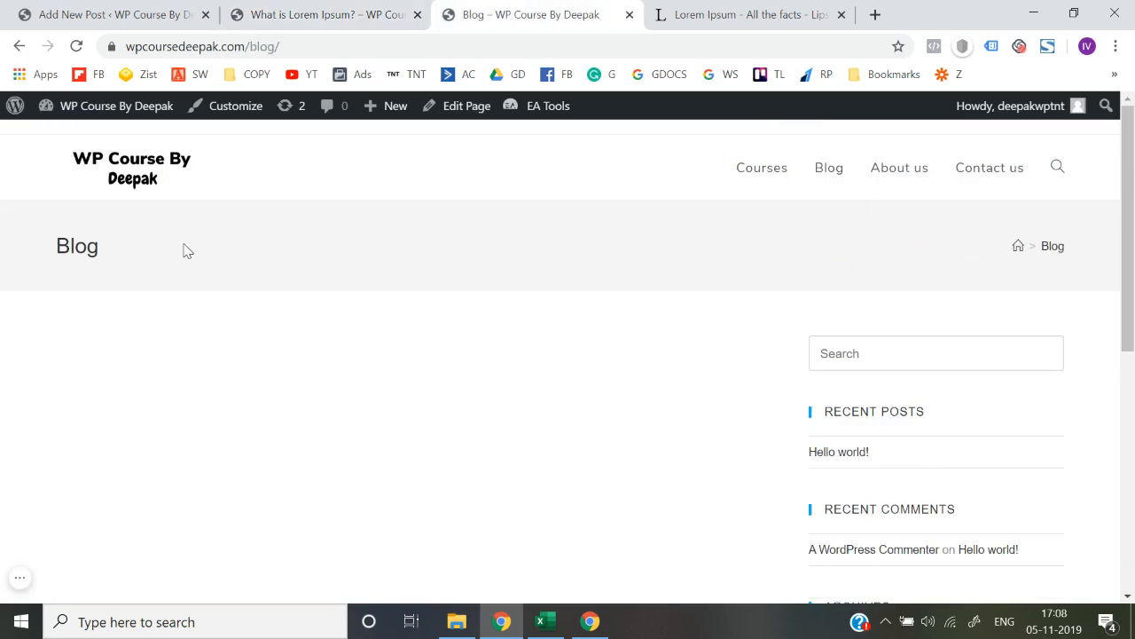
{"action": "left_click", "coordinate": [77, 47]}
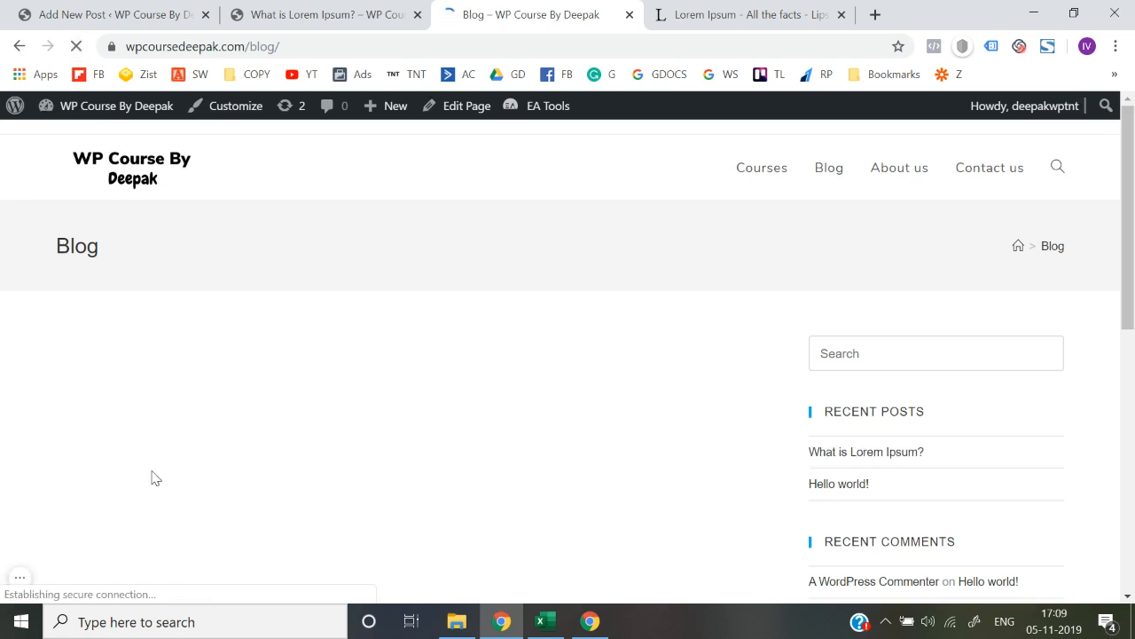
{"action": "scroll", "coordinate": [398, 471], "scroll_direction": "down", "scroll_amount": 8}
{"action": "scroll", "coordinate": [398, 470], "scroll_direction": "up", "scroll_amount": 8}
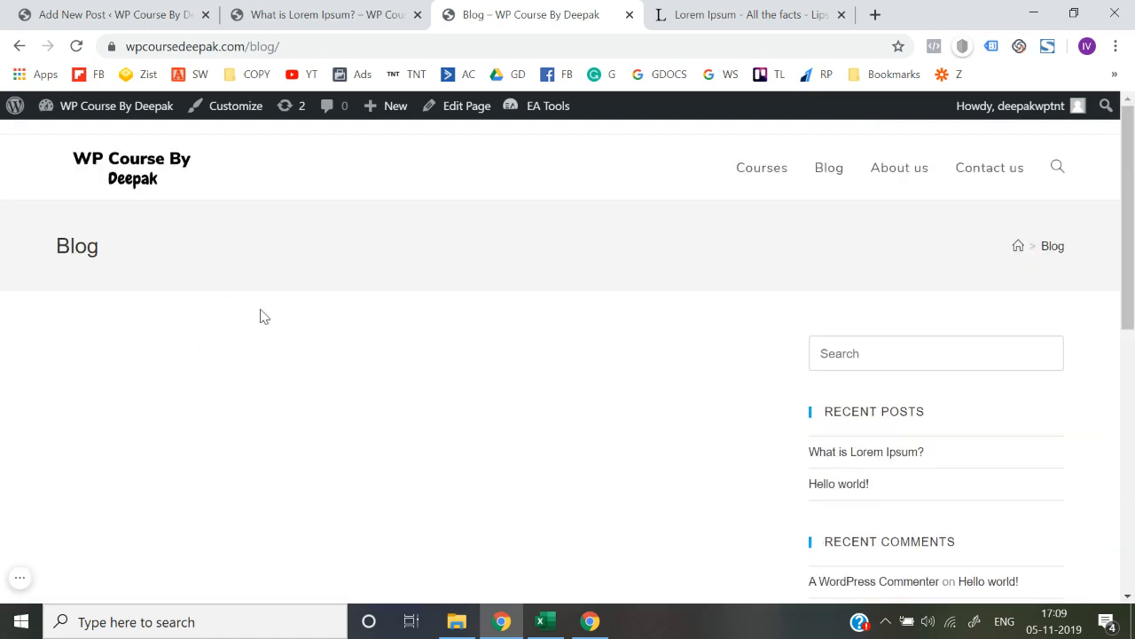
{"action": "left_click", "coordinate": [393, 8]}
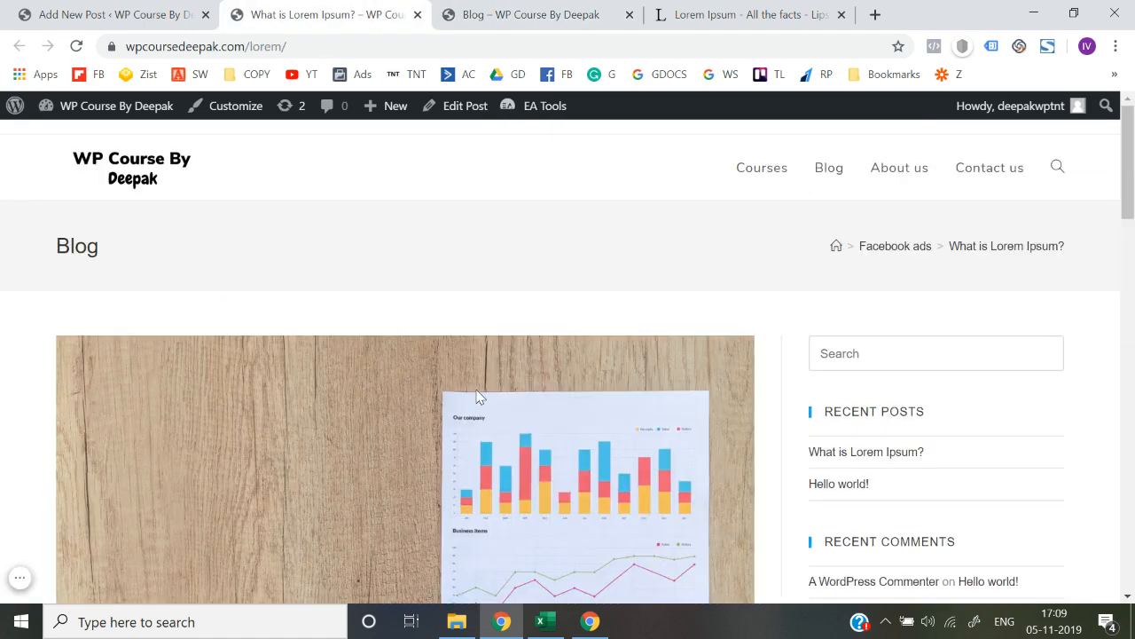
{"action": "left_click", "coordinate": [568, 8]}
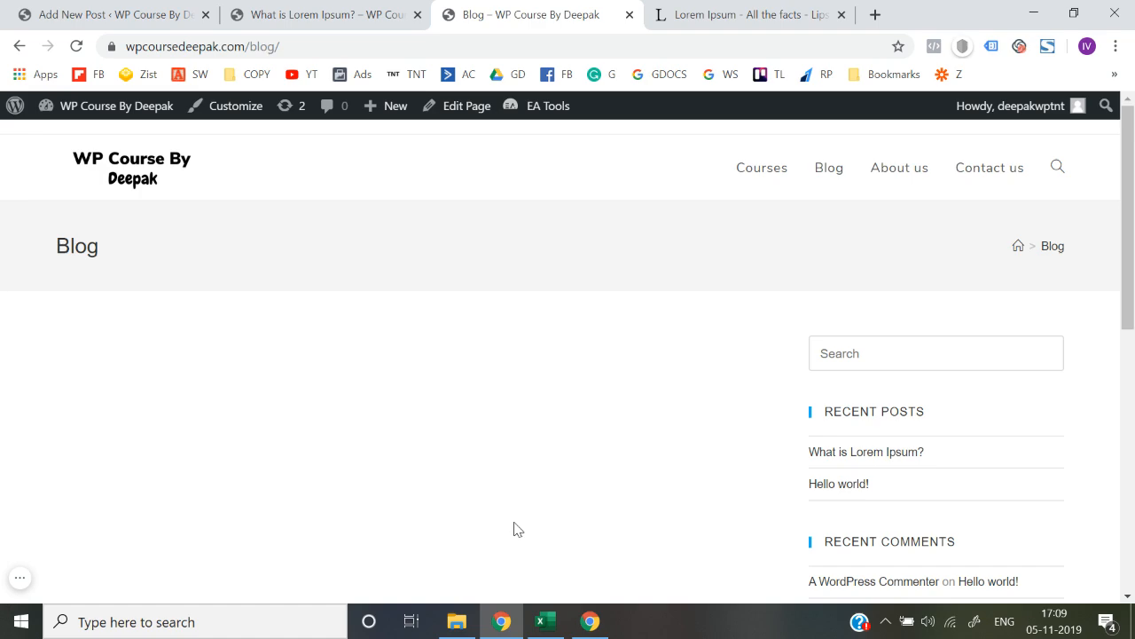
- Examine the live post's layout, including the "Blog" title banner above the featured image
{"action": "left_click", "coordinate": [390, 14]}
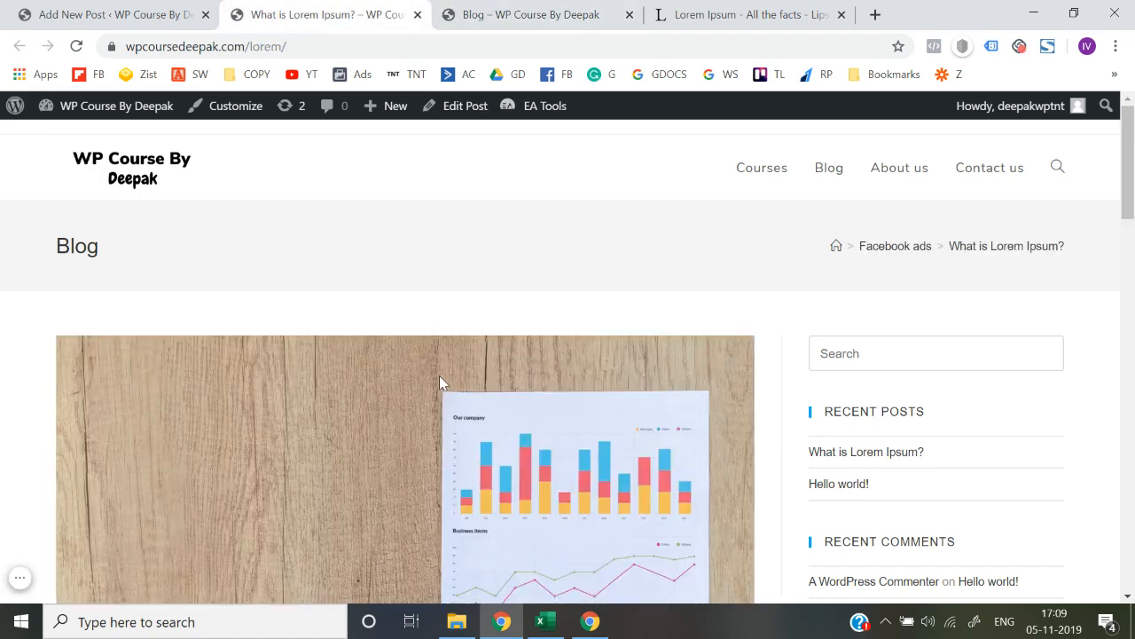
{"action": "scroll", "coordinate": [440, 377], "scroll_direction": "down", "scroll_amount": 3}
{"action": "scroll", "coordinate": [441, 381], "scroll_direction": "down", "scroll_amount": 6}
{"action": "scroll", "coordinate": [439, 377], "scroll_direction": "up", "scroll_amount": 9}
{"action": "left_click_drag", "start_coordinate": [65, 265], "coordinate": [397, 264]}
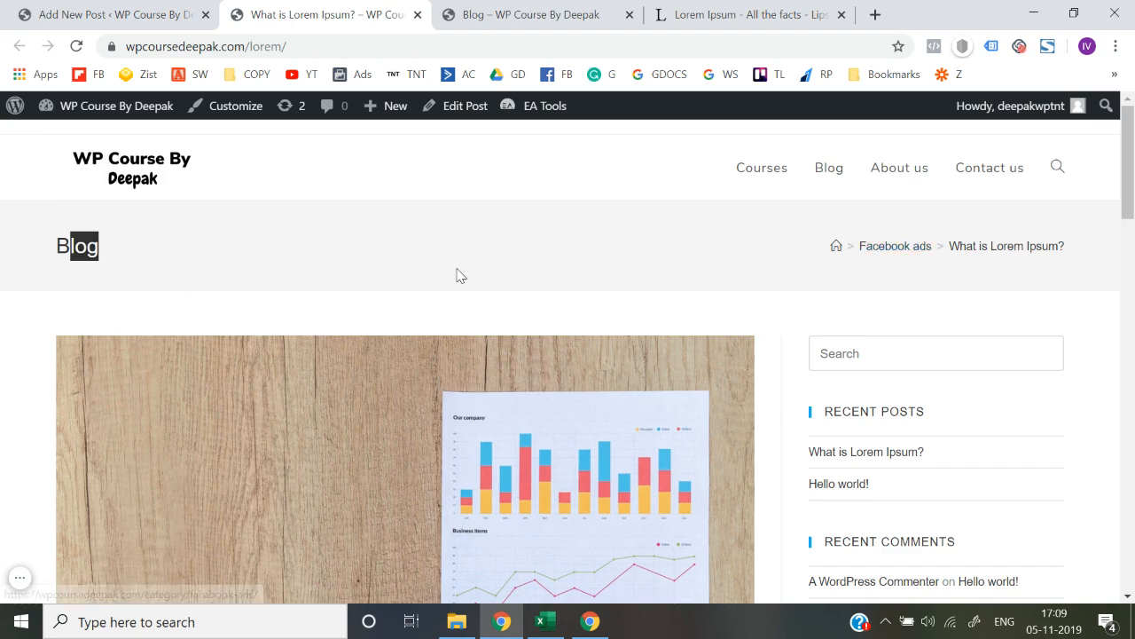
{"action": "scroll", "coordinate": [459, 274], "scroll_direction": "down", "scroll_amount": 8}
{"action": "scroll", "coordinate": [459, 275], "scroll_direction": "up", "scroll_amount": 8}
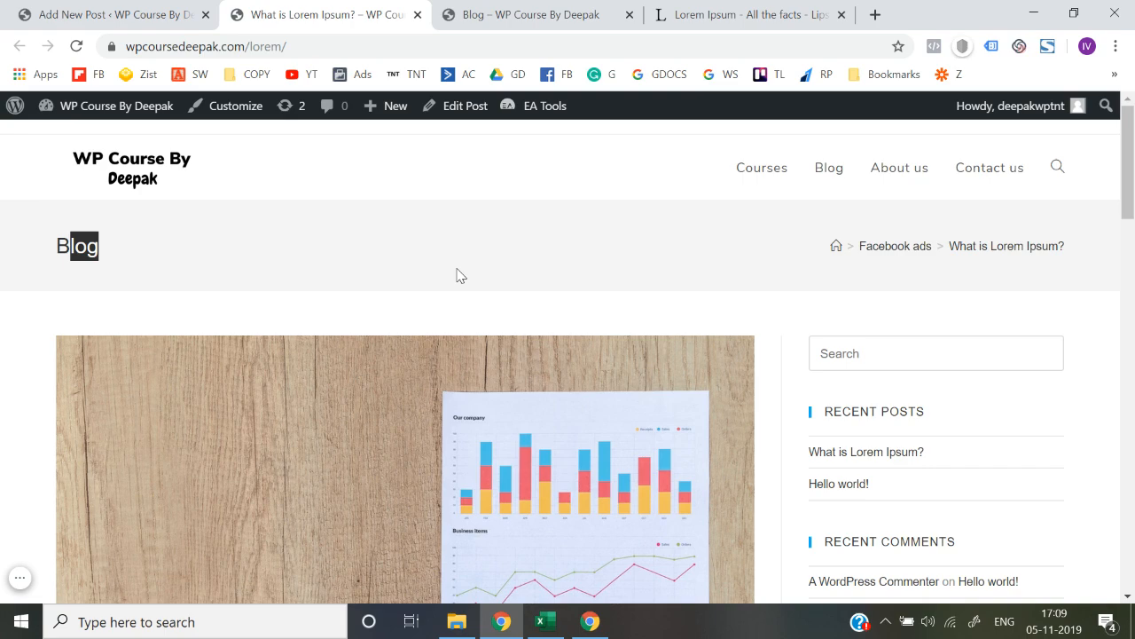
- Disable Display Page Title in the post's OceanWP settings and update the post
{"action": "left_click", "coordinate": [89, 15]}
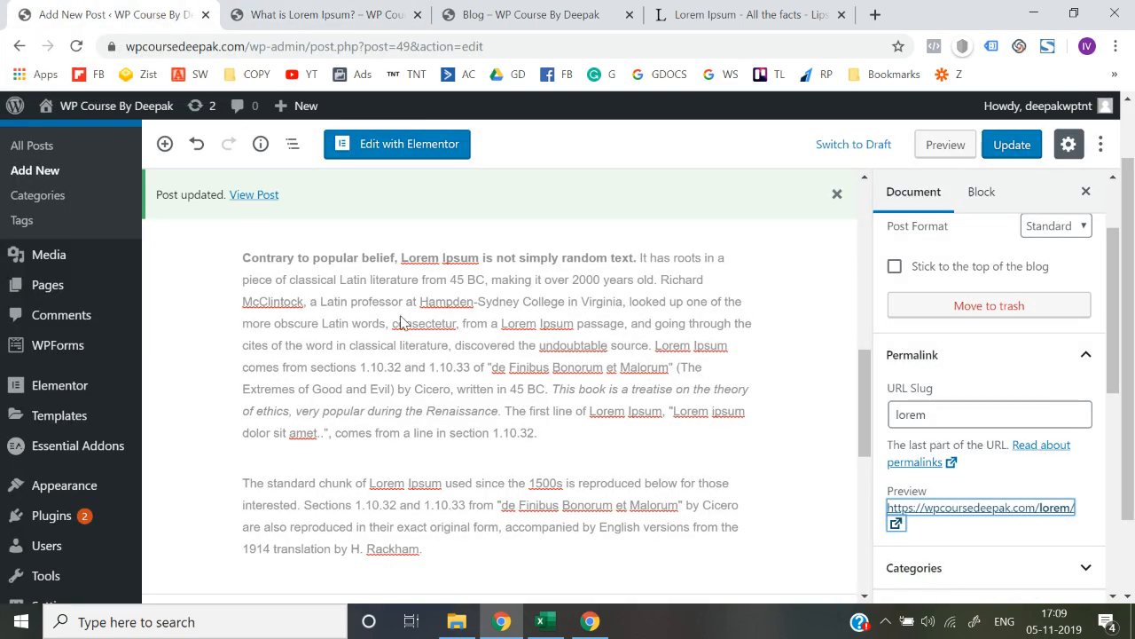
{"action": "scroll", "coordinate": [134, 436], "scroll_direction": "down", "scroll_amount": 2}
{"action": "scroll", "coordinate": [222, 446], "scroll_direction": "down", "scroll_amount": 10}
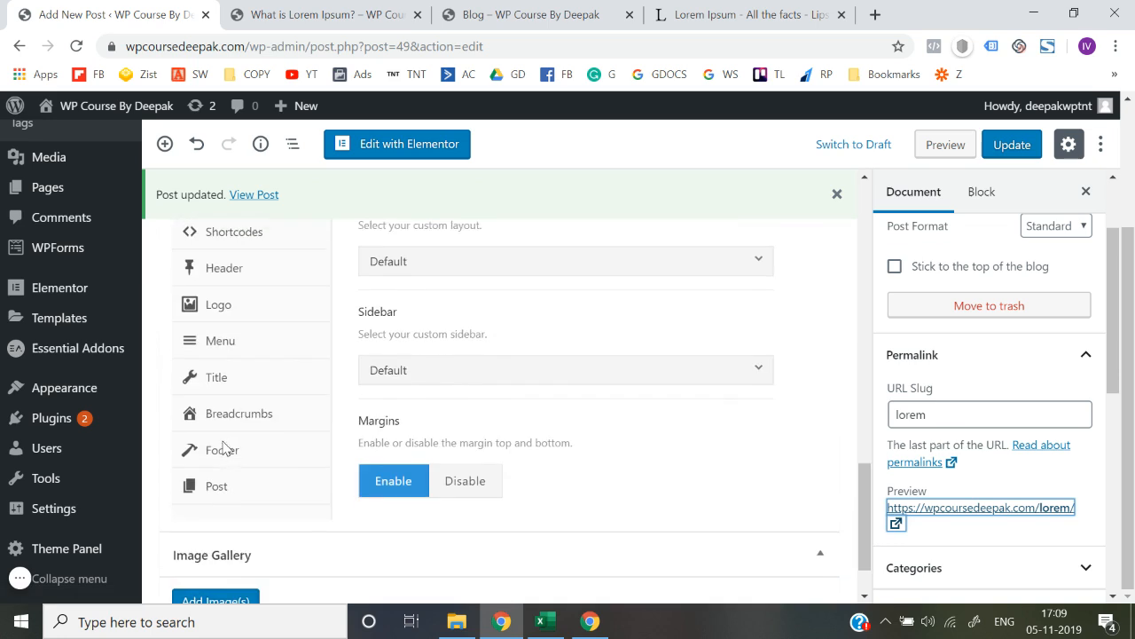
{"action": "scroll", "coordinate": [223, 447], "scroll_direction": "up", "scroll_amount": 1}
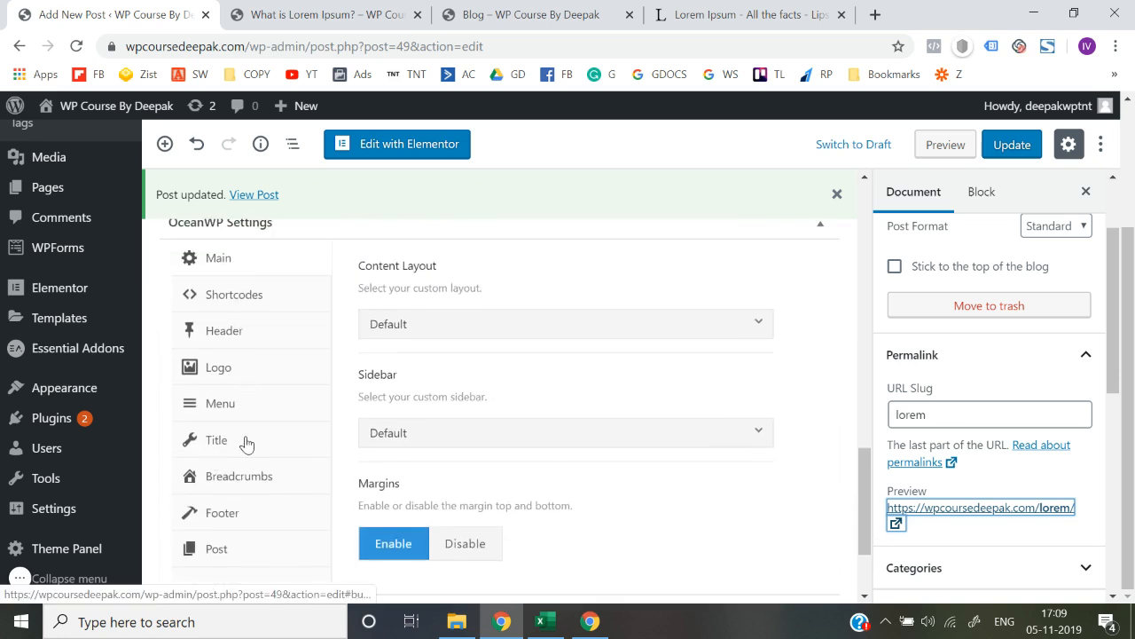
{"action": "left_click", "coordinate": [246, 444]}
{"action": "left_click", "coordinate": [546, 337]}
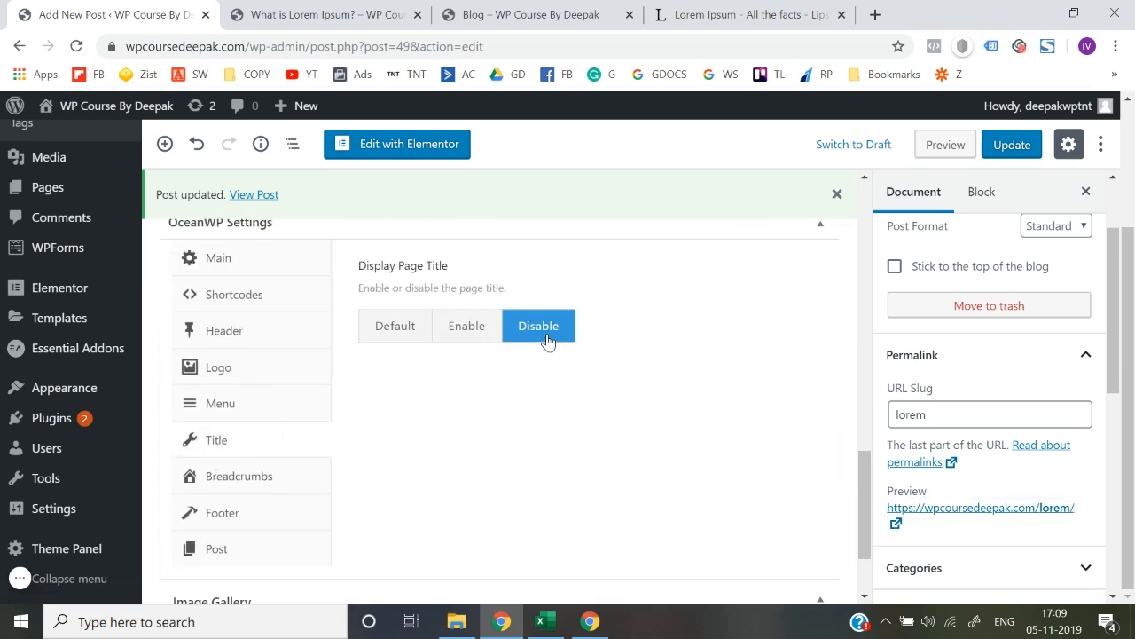
{"action": "left_click", "coordinate": [1013, 145]}
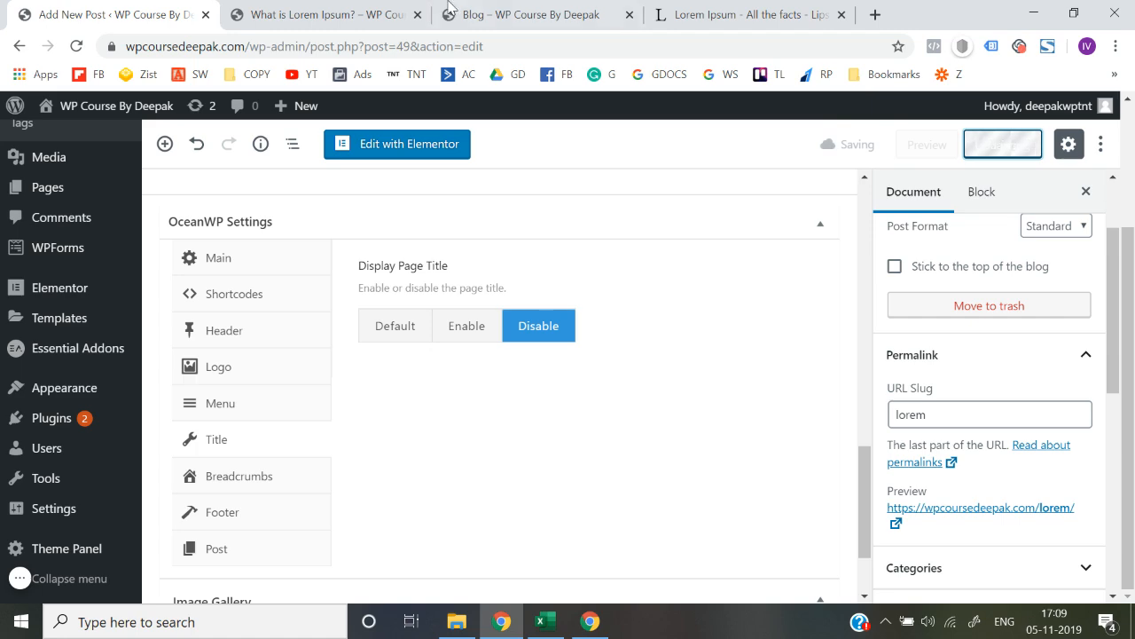
- Reload the live post and review its page without the title banner
{"action": "left_click", "coordinate": [408, 9]}
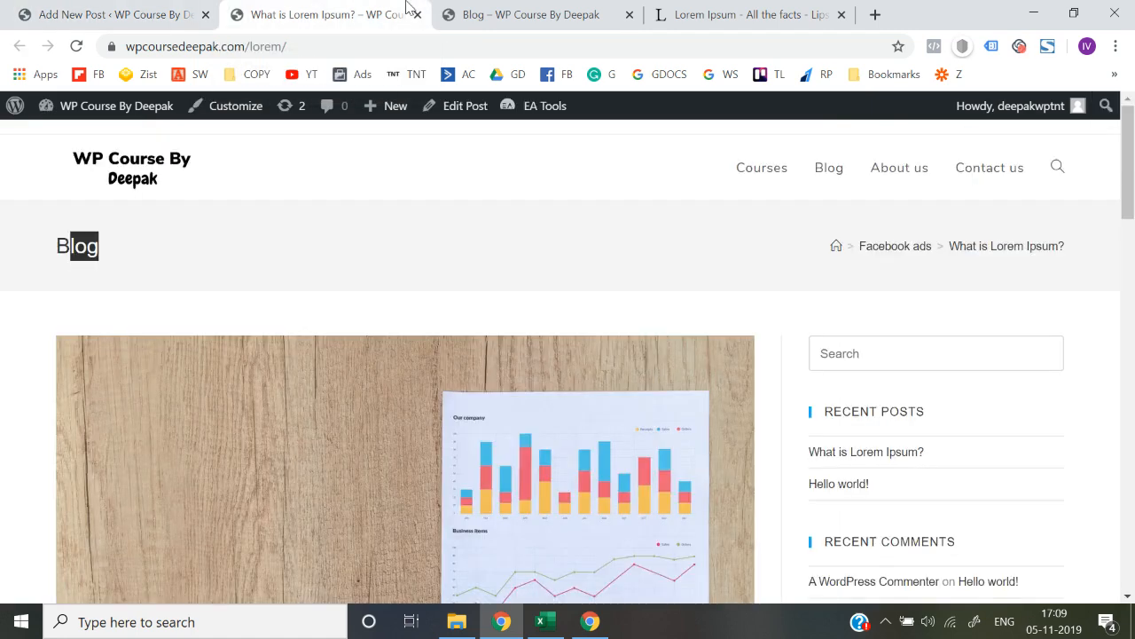
{"action": "key", "text": "Return"}
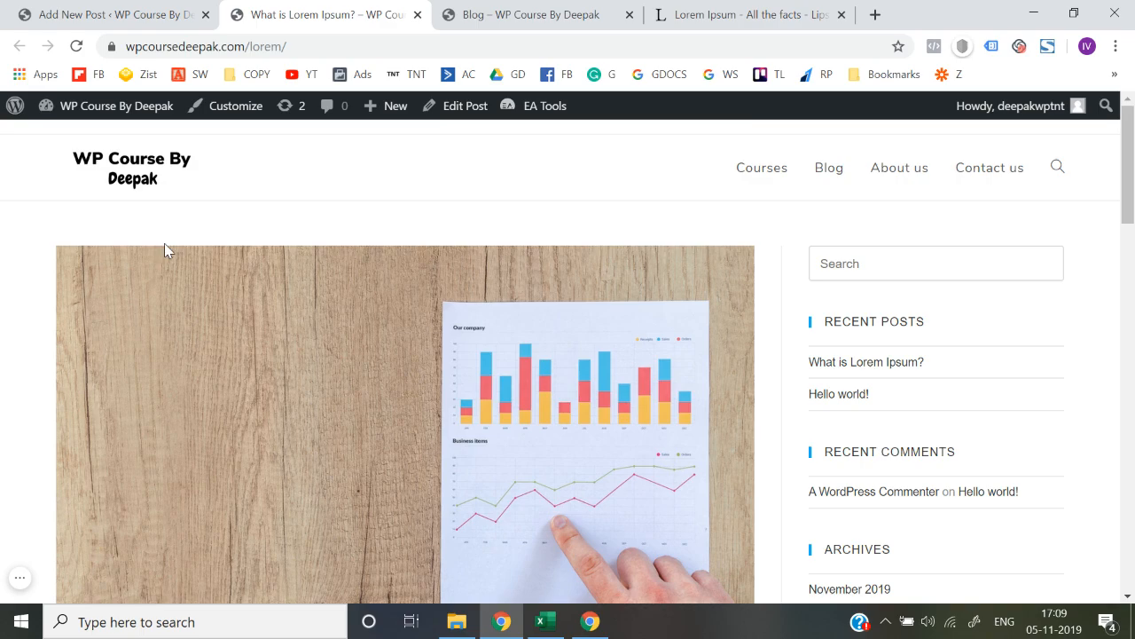
{"action": "scroll", "coordinate": [205, 233], "scroll_direction": "down", "scroll_amount": 15}
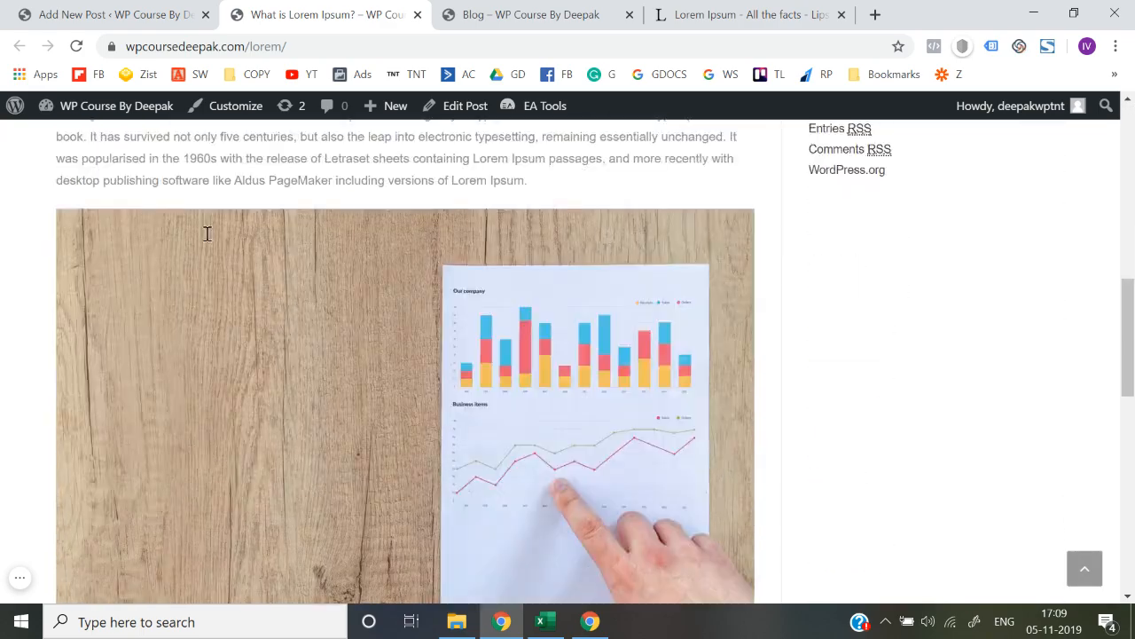
{"action": "scroll", "coordinate": [206, 233], "scroll_direction": "down", "scroll_amount": 3}
{"action": "scroll", "coordinate": [206, 233], "scroll_direction": "up", "scroll_amount": 18}
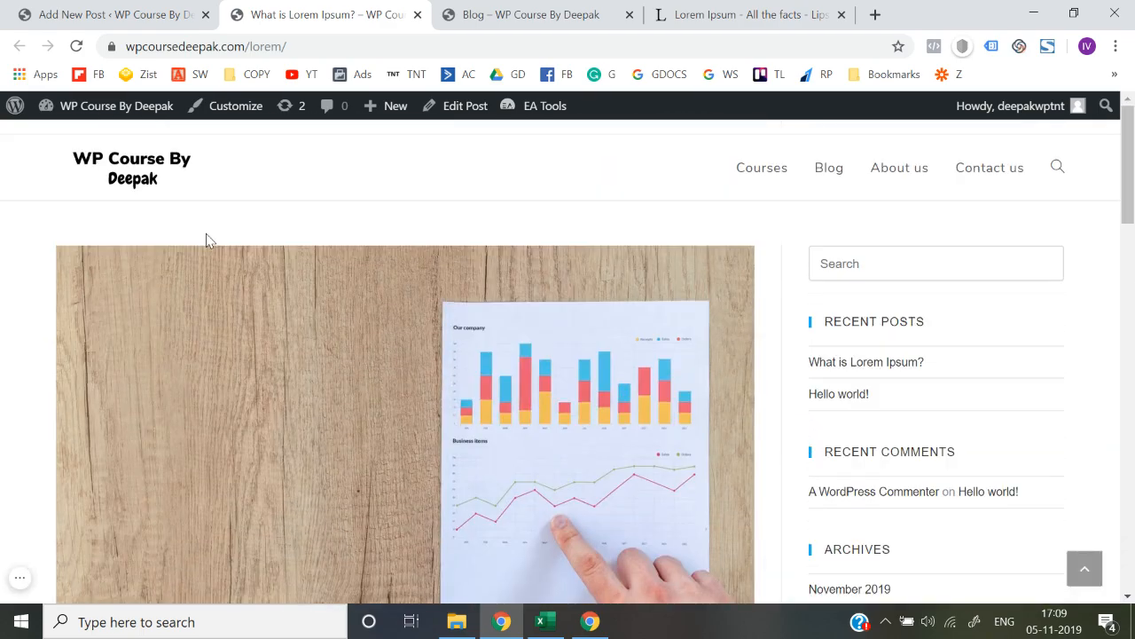
- Customize the site's homepage settings from the Blog page, set Blog as the posts page, and publish the change
{"action": "left_click", "coordinate": [557, 9]}
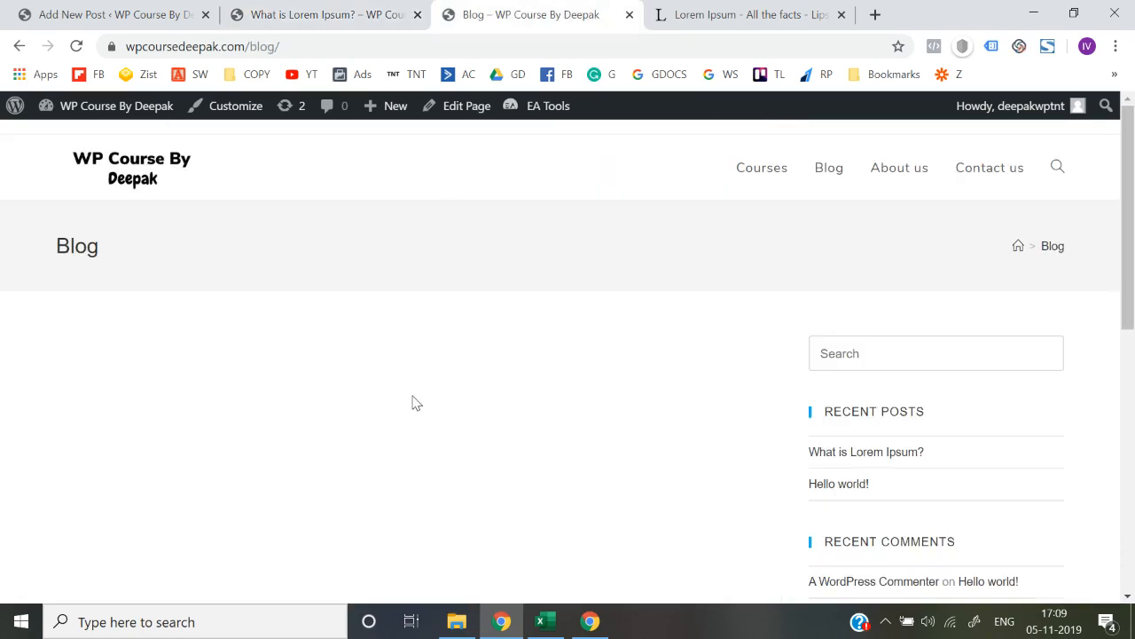
{"action": "left_click", "coordinate": [76, 46]}
{"action": "left_click", "coordinate": [225, 114]}
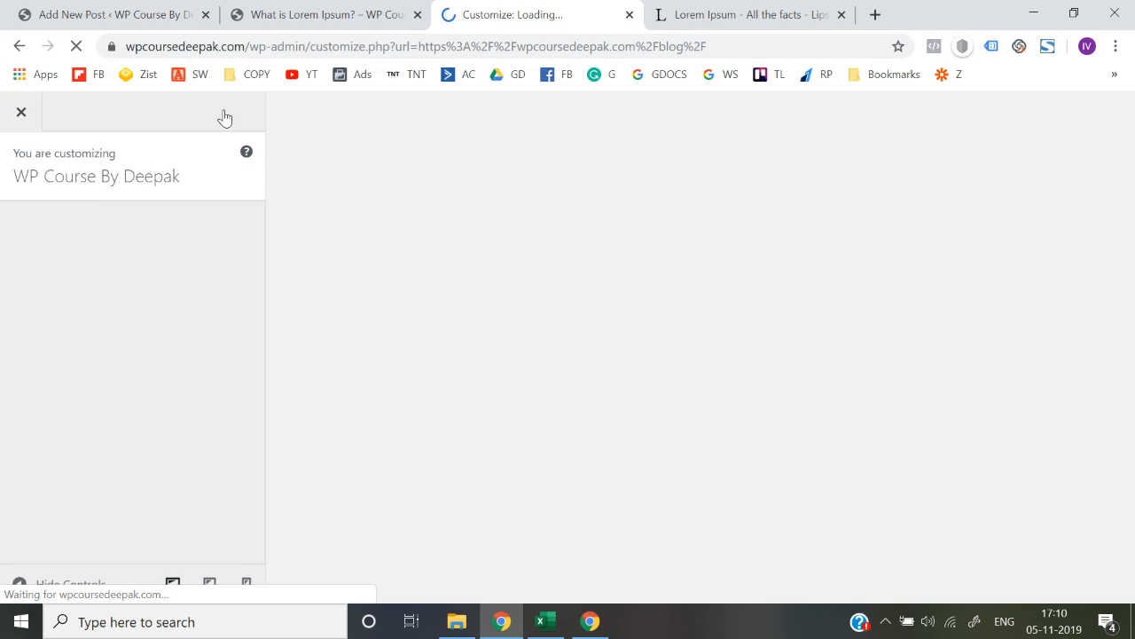
{"action": "scroll", "coordinate": [122, 464], "scroll_direction": "down", "scroll_amount": 1}
{"action": "left_click", "coordinate": [157, 433]}
{"action": "scroll", "coordinate": [161, 432], "scroll_direction": "down", "scroll_amount": 2}
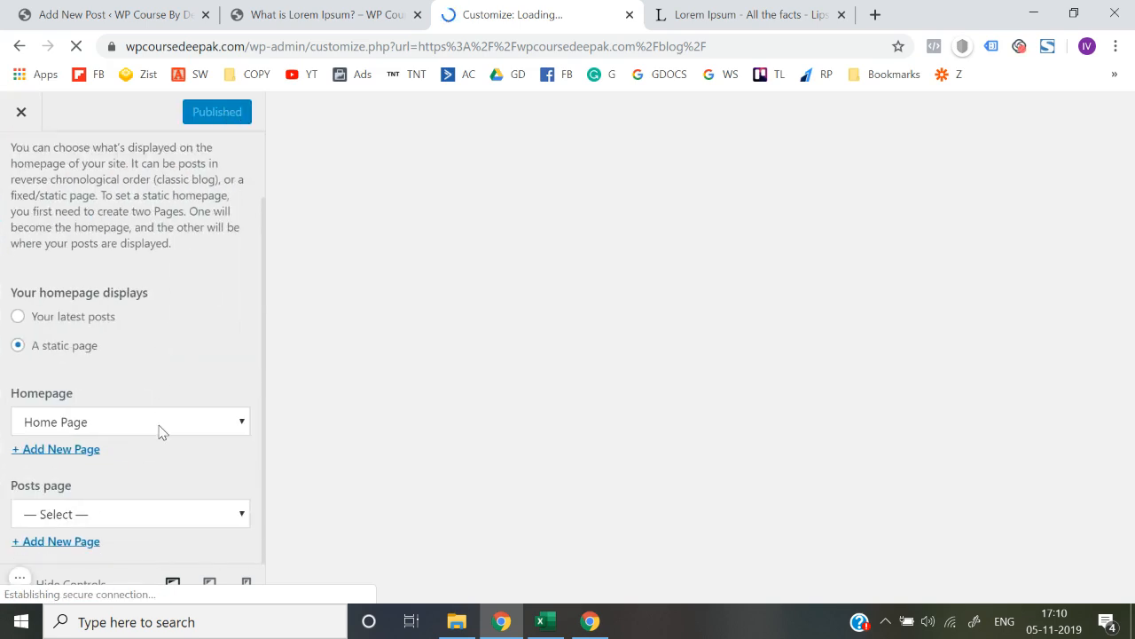
{"action": "left_click", "coordinate": [84, 515]}
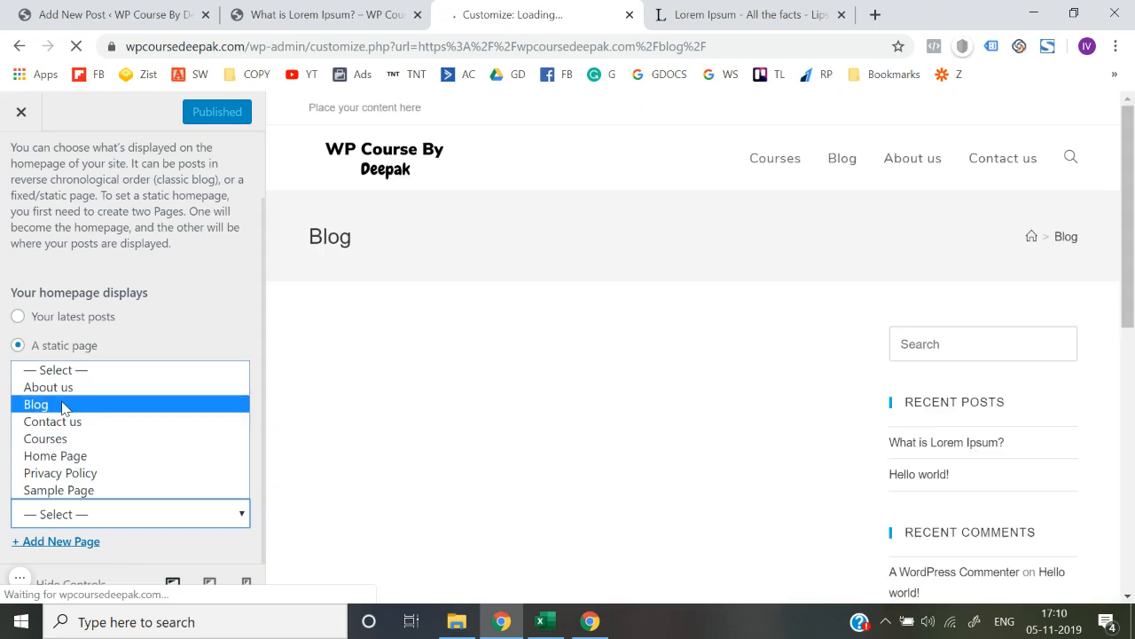
{"action": "left_click", "coordinate": [62, 407]}
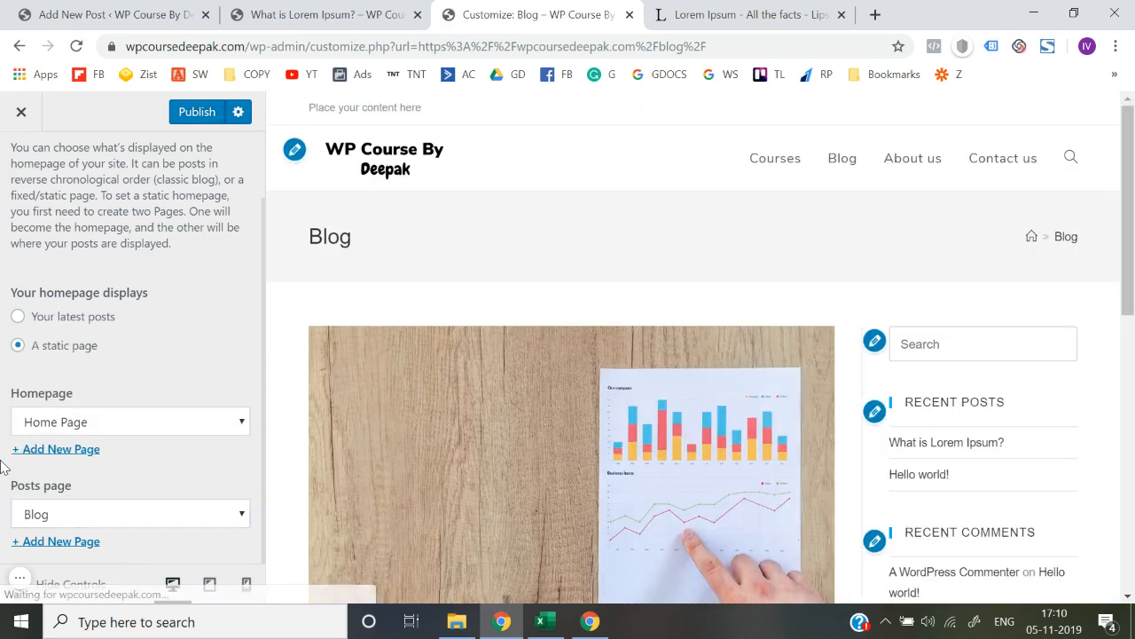
{"action": "scroll", "coordinate": [522, 435], "scroll_direction": "down", "scroll_amount": 8}
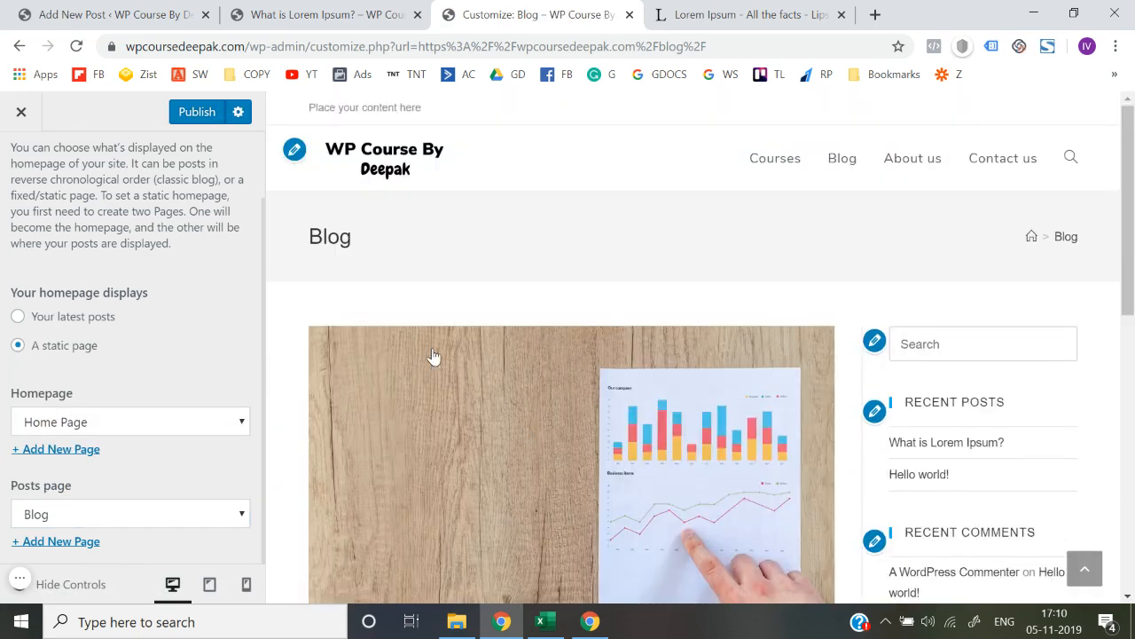
{"action": "left_click", "coordinate": [203, 114]}
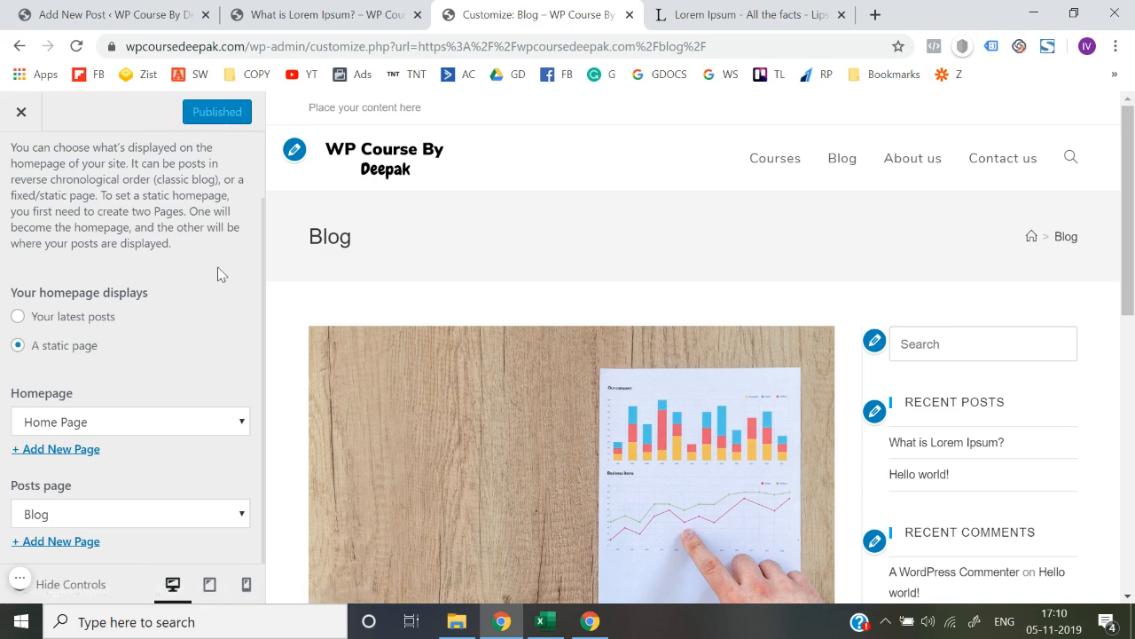
- Close the site customizer and look over the live Blog page with its posts
{"action": "left_click", "coordinate": [22, 116]}
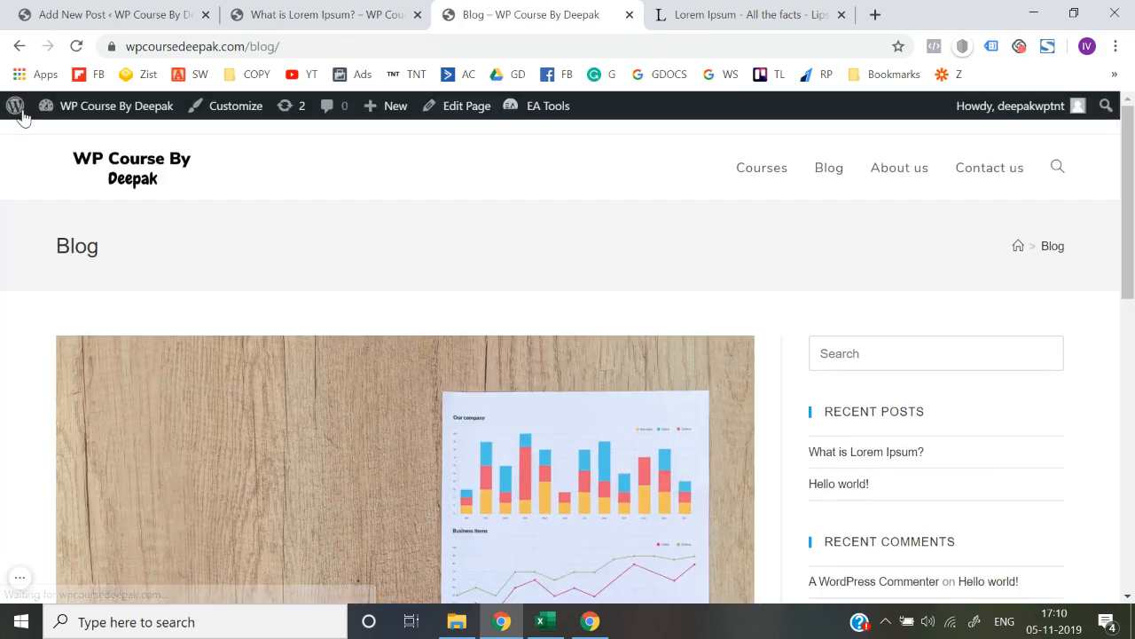
{"action": "scroll", "coordinate": [216, 328], "scroll_direction": "down", "scroll_amount": 10}
{"action": "scroll", "coordinate": [215, 328], "scroll_direction": "up", "scroll_amount": 10}
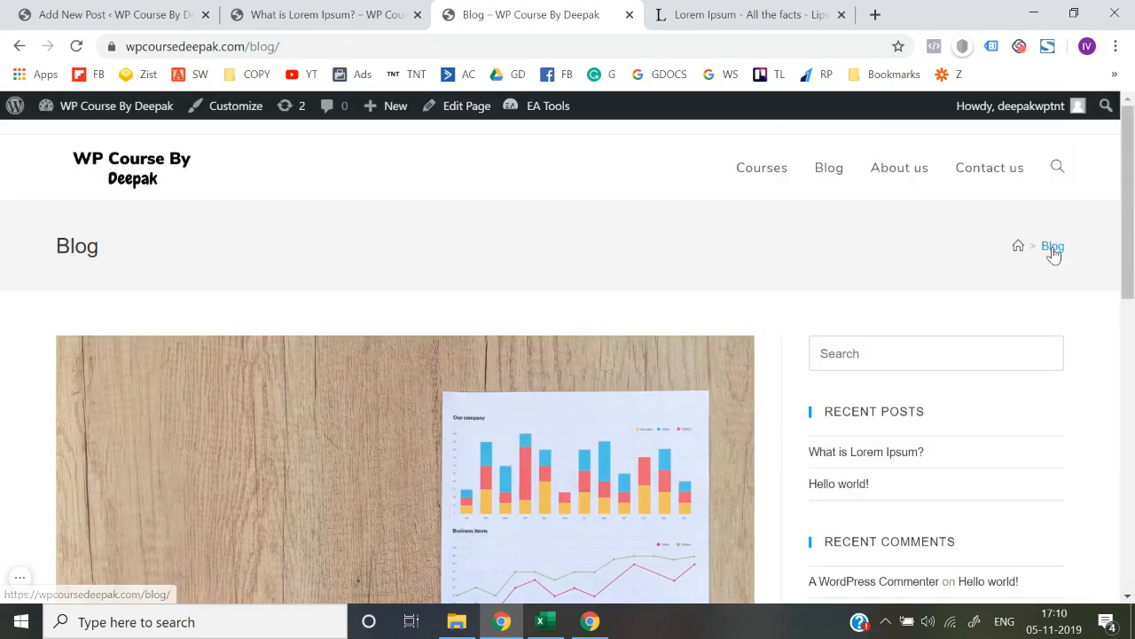
{"action": "left_click", "coordinate": [424, 9]}
{"action": "left_click", "coordinate": [502, 11]}
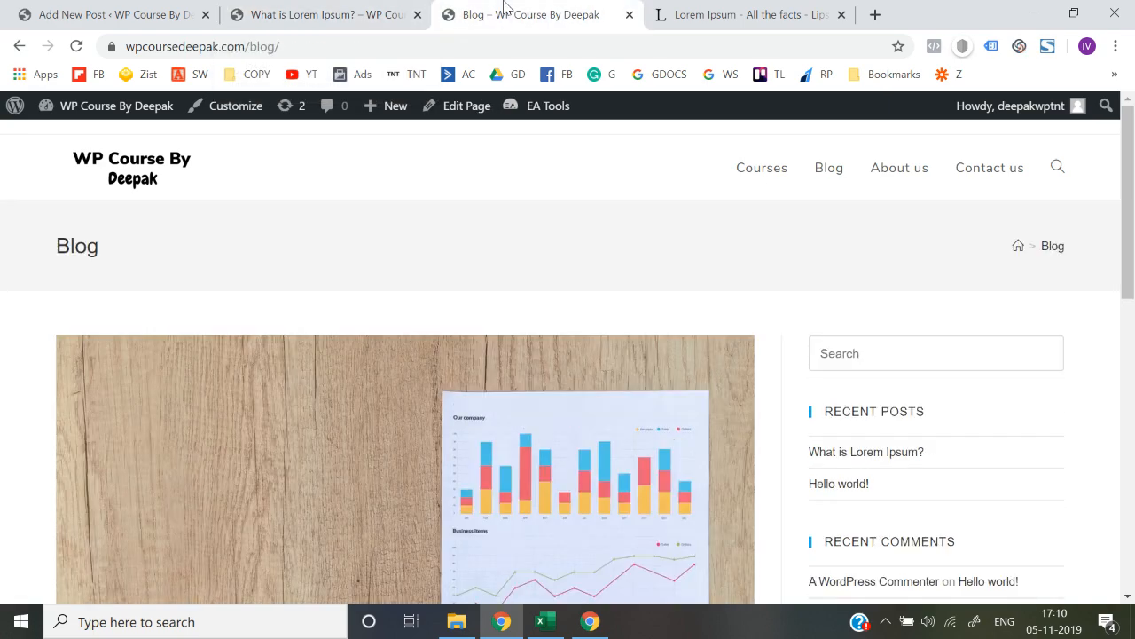
- Open the Blog page for editing at its OceanWP Settings and close the live post's browser tab
{"action": "left_click", "coordinate": [465, 118]}
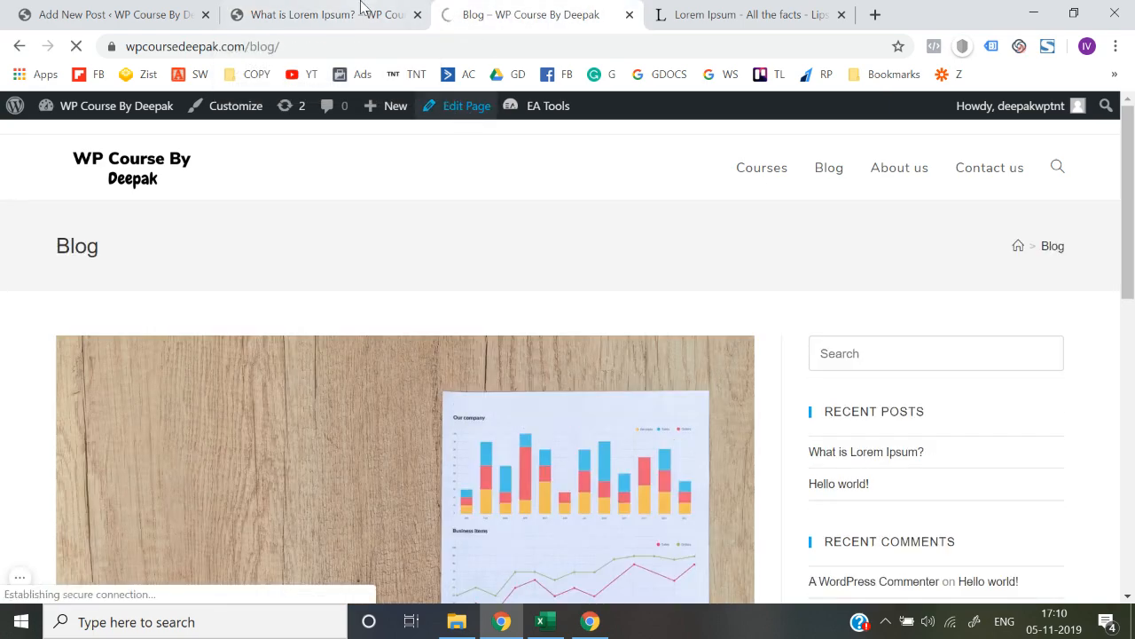
{"action": "left_click", "coordinate": [361, 7]}
{"action": "left_click", "coordinate": [479, 10]}
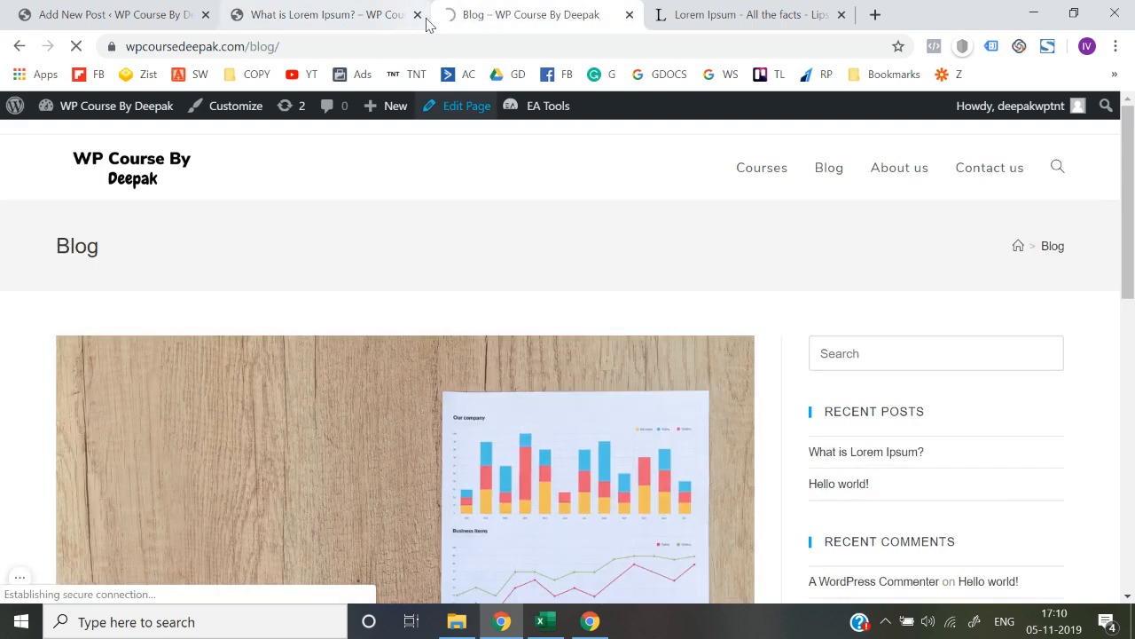
{"action": "left_click", "coordinate": [416, 14]}
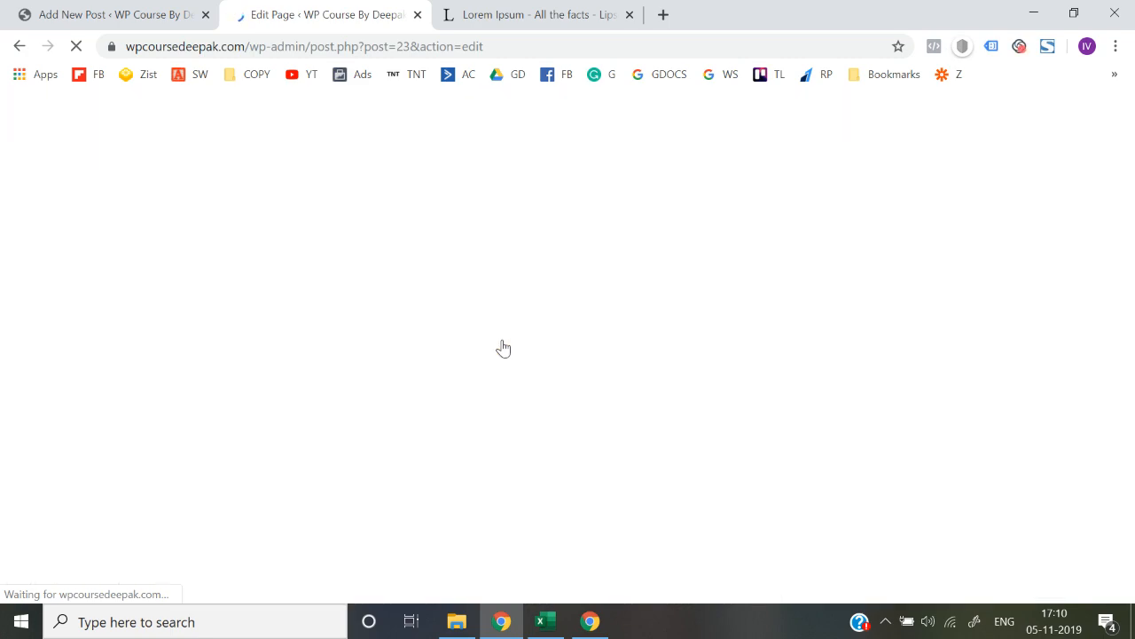
{"action": "scroll", "coordinate": [502, 347], "scroll_direction": "down", "scroll_amount": 4}
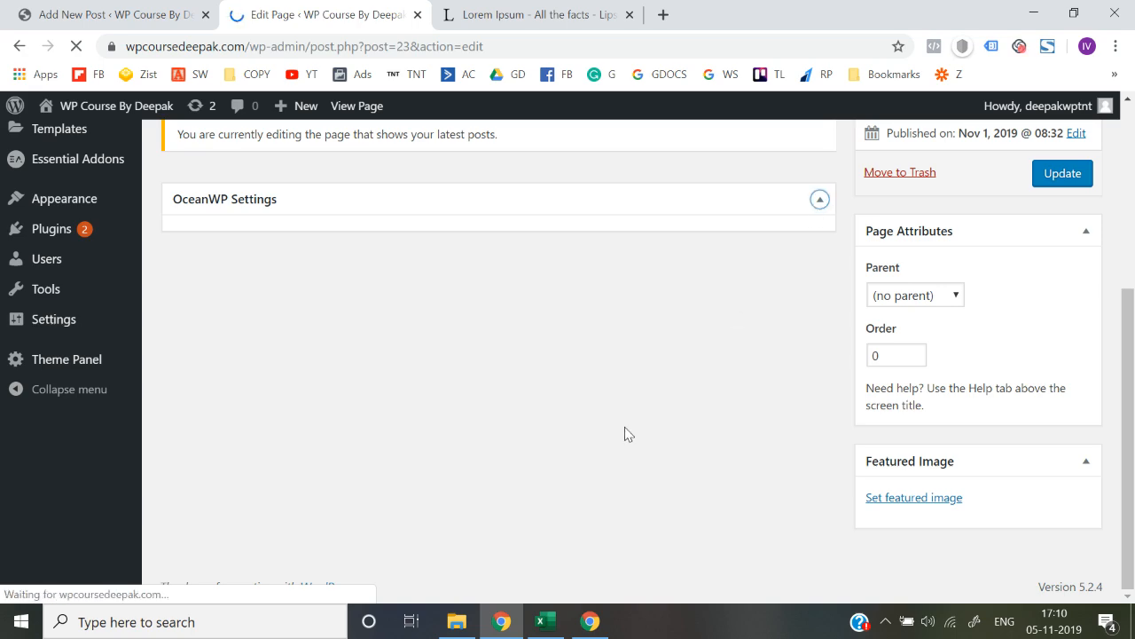
{"action": "scroll", "coordinate": [626, 433], "scroll_direction": "down", "scroll_amount": 3}
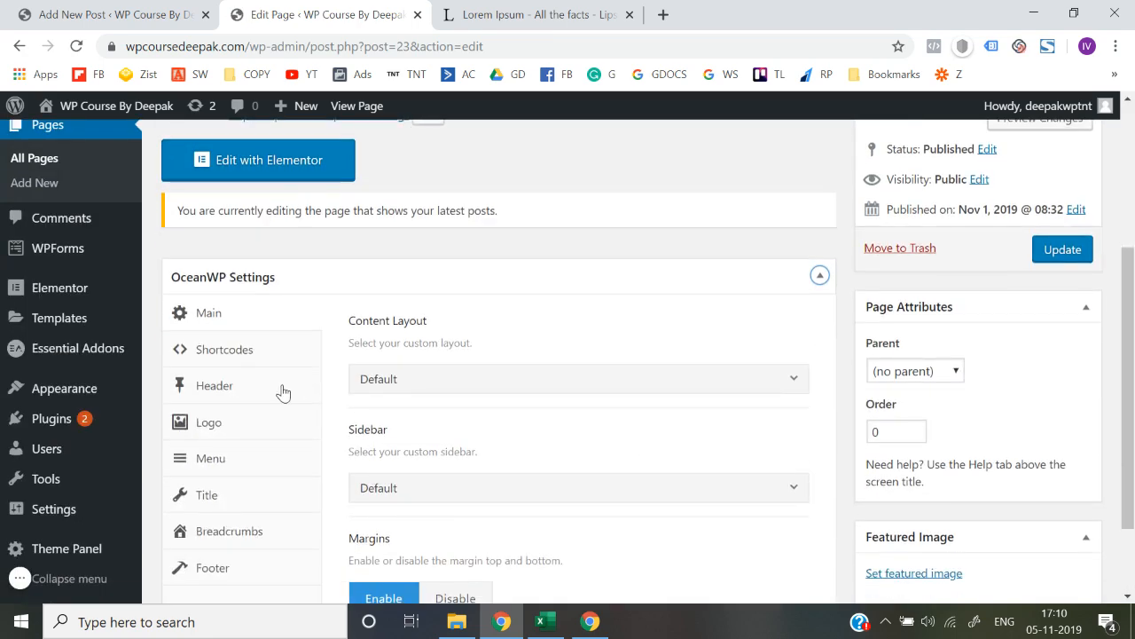
- Open the live site in a separate browser tab and go to its Blog page
{"action": "left_click", "coordinate": [588, 11]}
{"action": "left_click", "coordinate": [415, 9]}
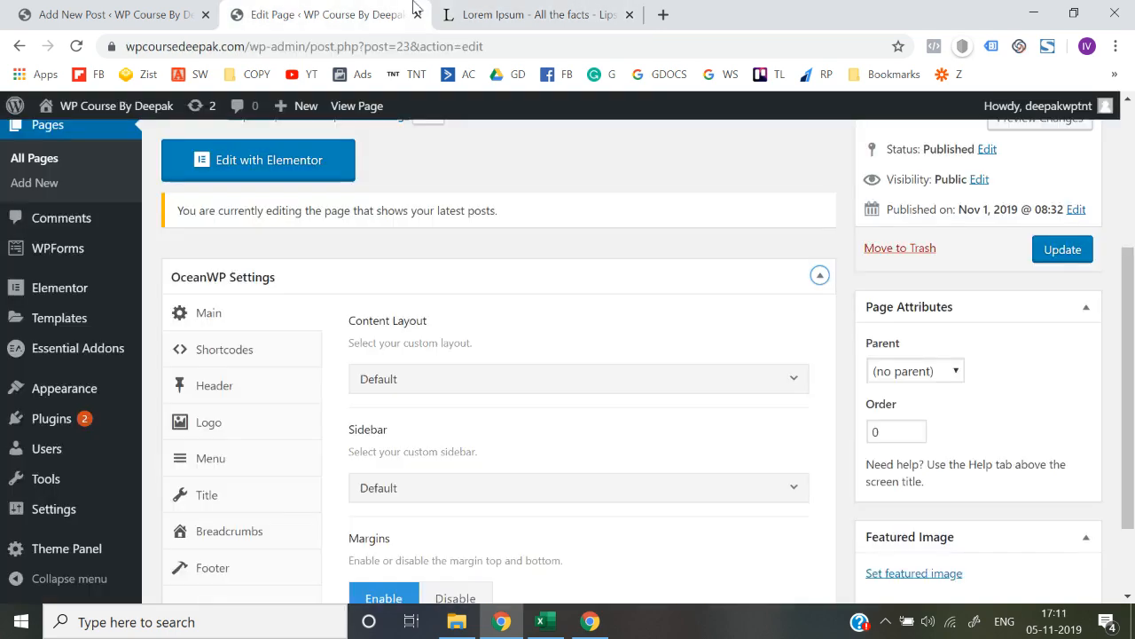
{"action": "mouse_move", "coordinate": [83, 115]}
{"action": "right_click", "coordinate": [65, 138]}
{"action": "left_click", "coordinate": [92, 148]}
{"action": "left_click", "coordinate": [465, 13]}
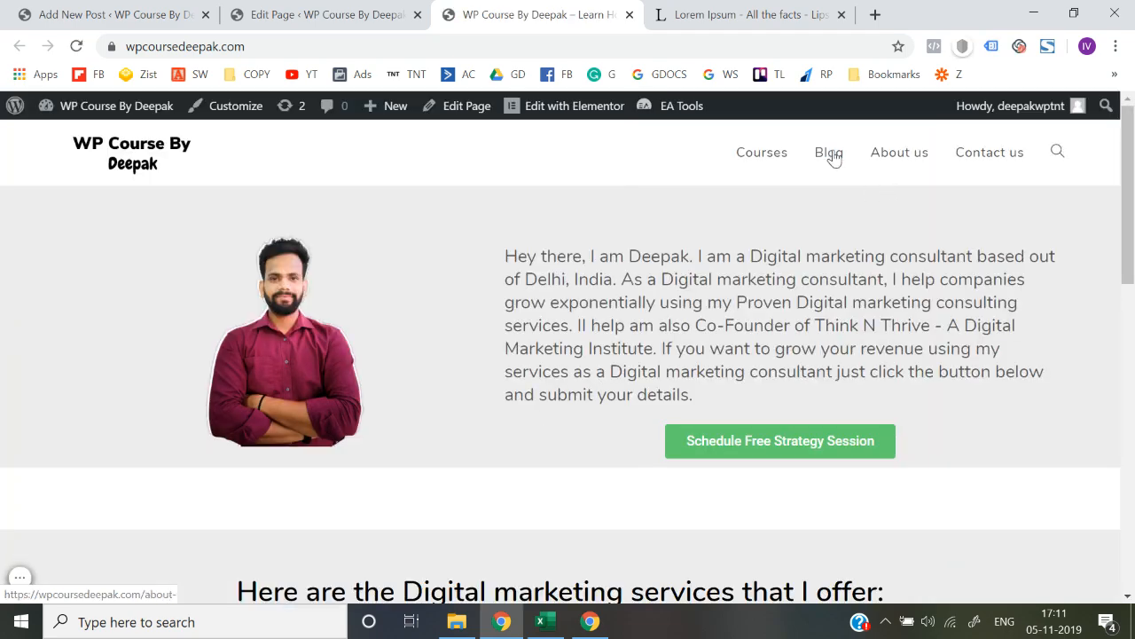
{"action": "left_click", "coordinate": [829, 155]}
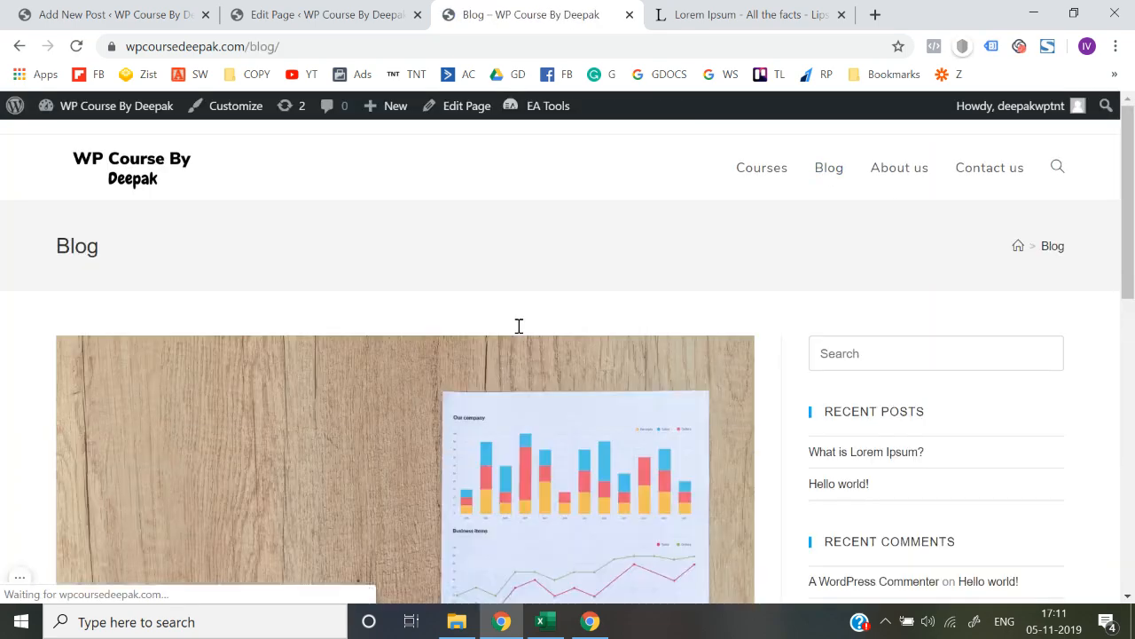
- Disable the page title display in the Blog page's OceanWP title settings and update the page
{"action": "left_click", "coordinate": [320, 11]}
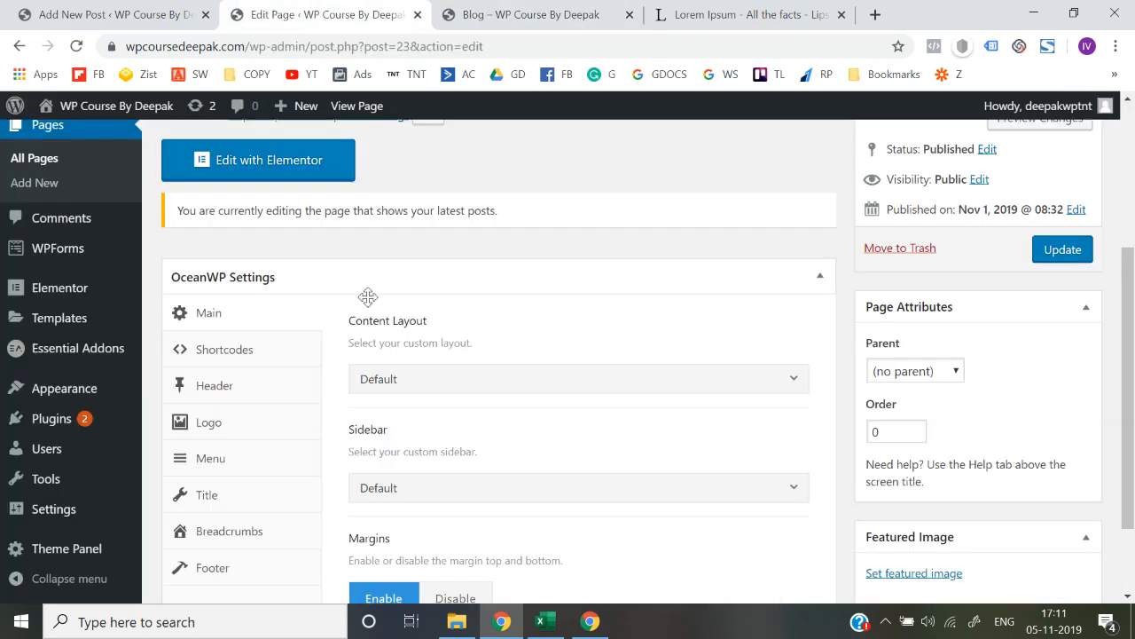
{"action": "left_click", "coordinate": [206, 495]}
{"action": "left_click", "coordinate": [531, 383]}
{"action": "left_click", "coordinate": [1064, 258]}
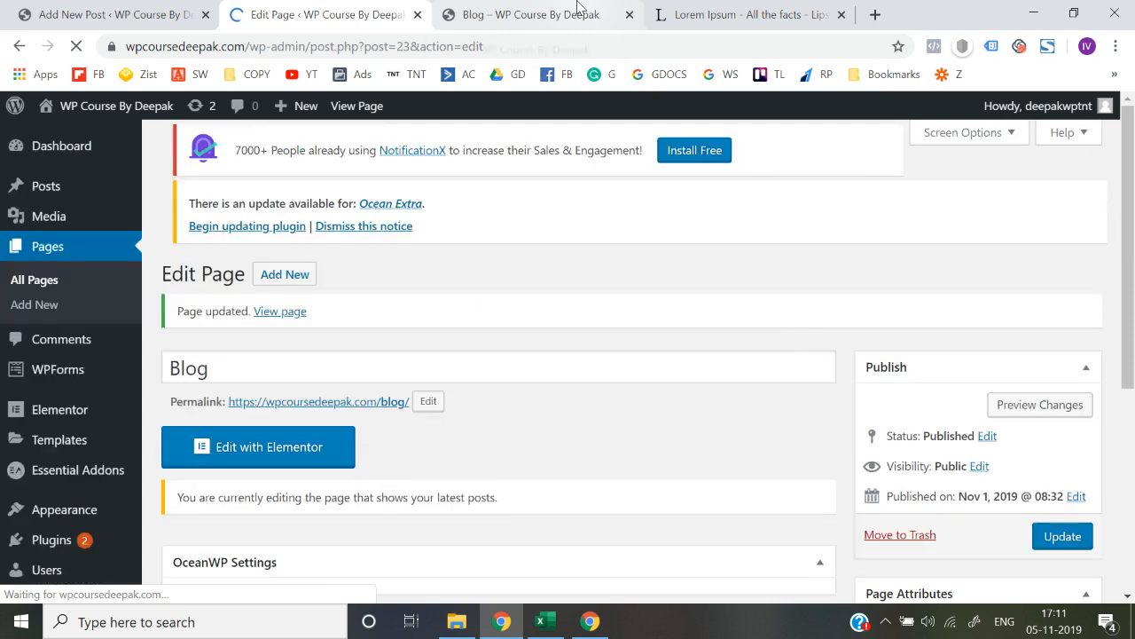
- Reload the live Blog page and check the area between the site header and the first post
{"action": "left_click", "coordinate": [572, 11]}
{"action": "left_click", "coordinate": [570, 45]}
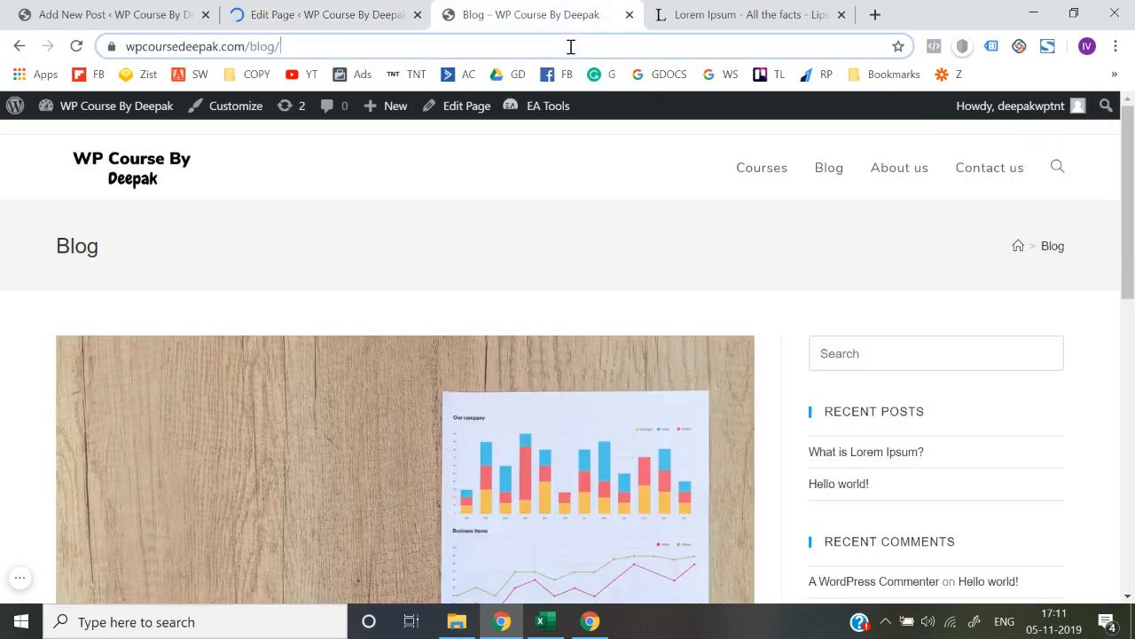
{"action": "key", "text": "Return"}
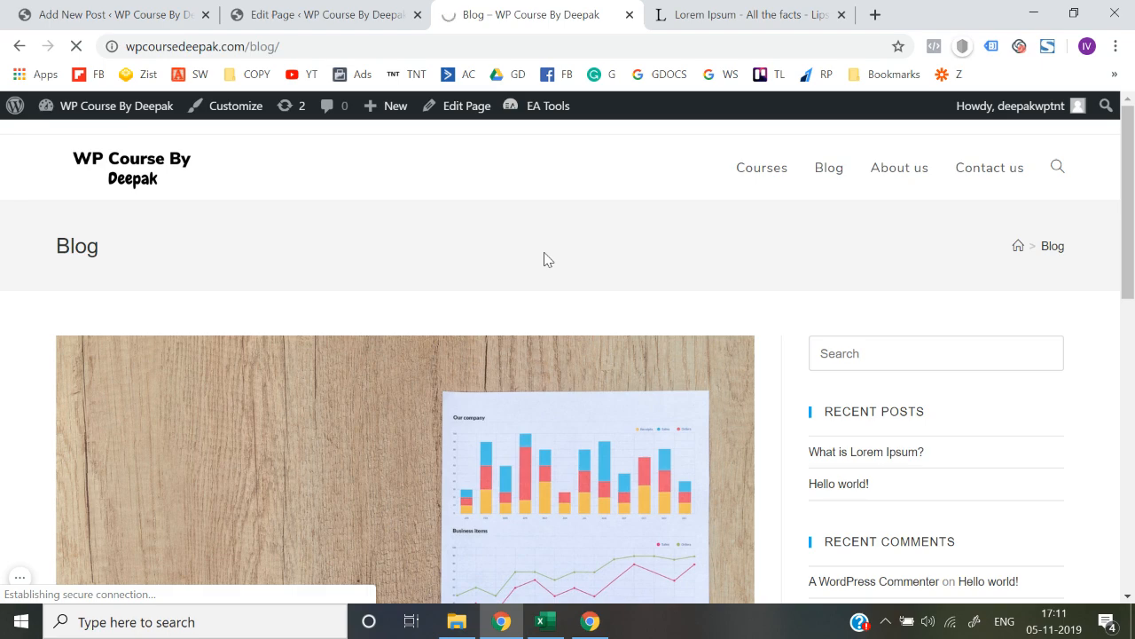
{"action": "scroll", "coordinate": [3, 320], "scroll_direction": "down", "scroll_amount": 4}
{"action": "scroll", "coordinate": [4, 322], "scroll_direction": "up", "scroll_amount": 4}
{"action": "scroll", "coordinate": [4, 323], "scroll_direction": "down", "scroll_amount": 1}
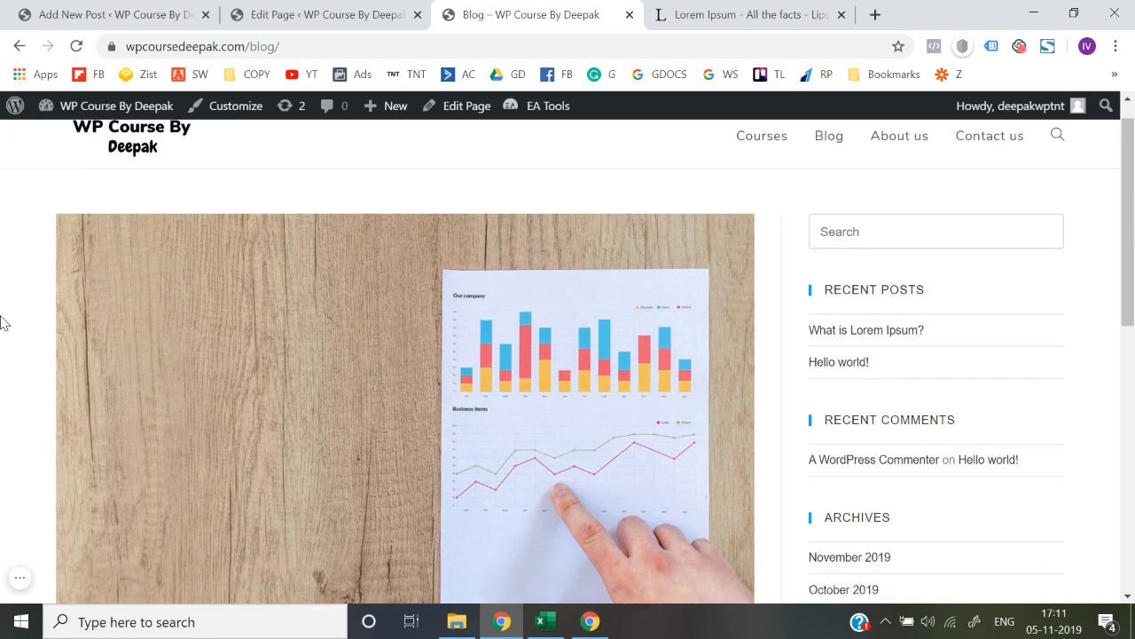
- Look through the post entries on the Blog page, including their featured images, metadata and excerpts
{"action": "scroll", "coordinate": [3, 322], "scroll_direction": "down", "scroll_amount": 8}
{"action": "scroll", "coordinate": [3, 322], "scroll_direction": "up", "scroll_amount": 3}
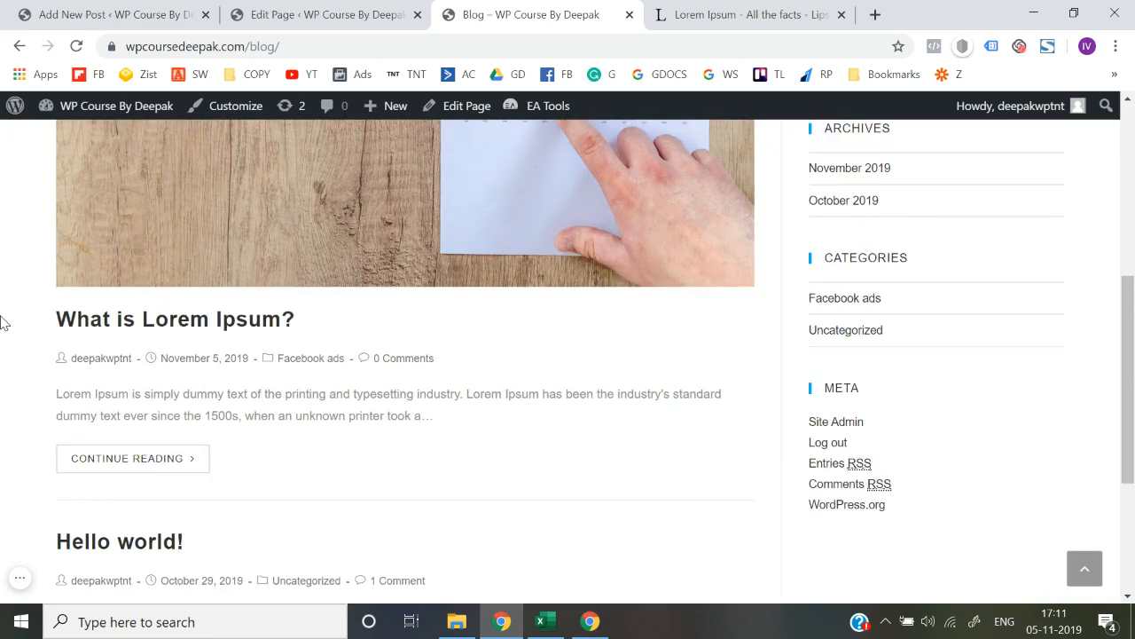
{"action": "scroll", "coordinate": [3, 322], "scroll_direction": "down", "scroll_amount": 3}
{"action": "scroll", "coordinate": [3, 322], "scroll_direction": "up", "scroll_amount": 8}
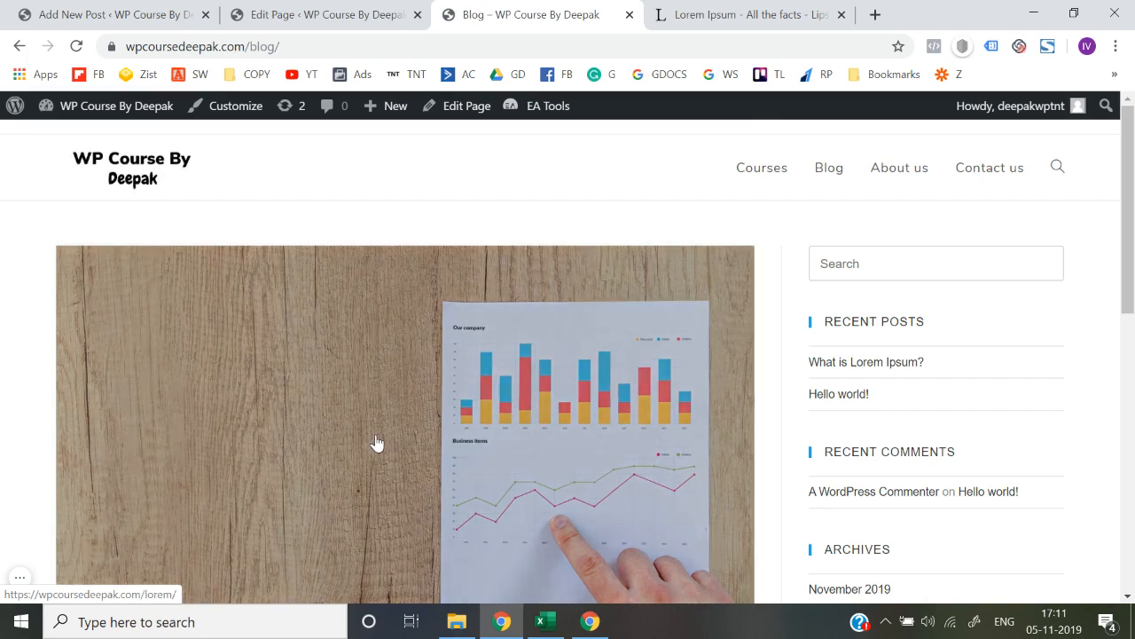
{"action": "scroll", "coordinate": [376, 442], "scroll_direction": "down", "scroll_amount": 5}
{"action": "scroll", "coordinate": [376, 442], "scroll_direction": "up", "scroll_amount": 2}
{"action": "scroll", "coordinate": [376, 442], "scroll_direction": "up", "scroll_amount": 2}
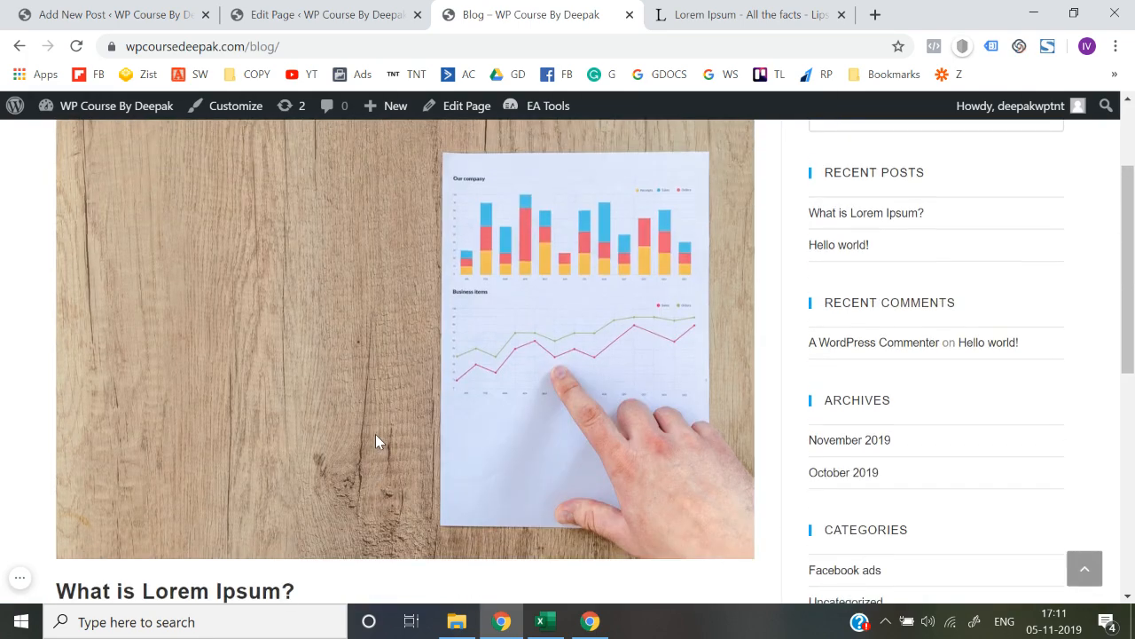
{"action": "scroll", "coordinate": [2, 372], "scroll_direction": "up", "scroll_amount": 2}
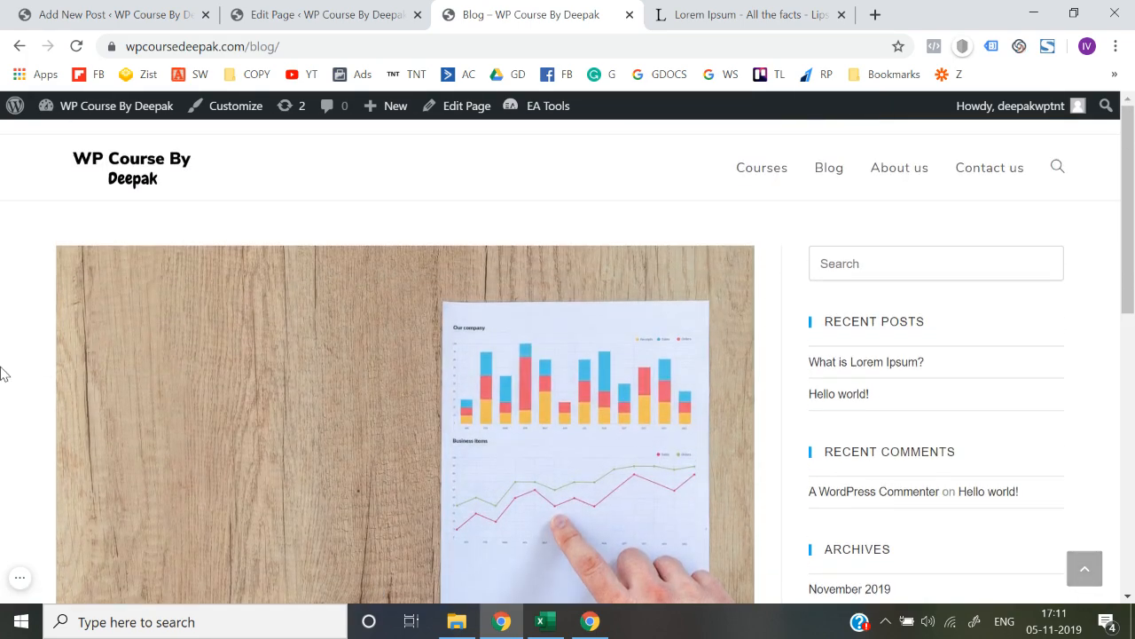
- Open the "What is Lorem Ipsum?" post from the Blog page and review its featured image, metadata and content
{"action": "scroll", "coordinate": [213, 344], "scroll_direction": "down", "scroll_amount": 3}
{"action": "left_click", "coordinate": [217, 346]}
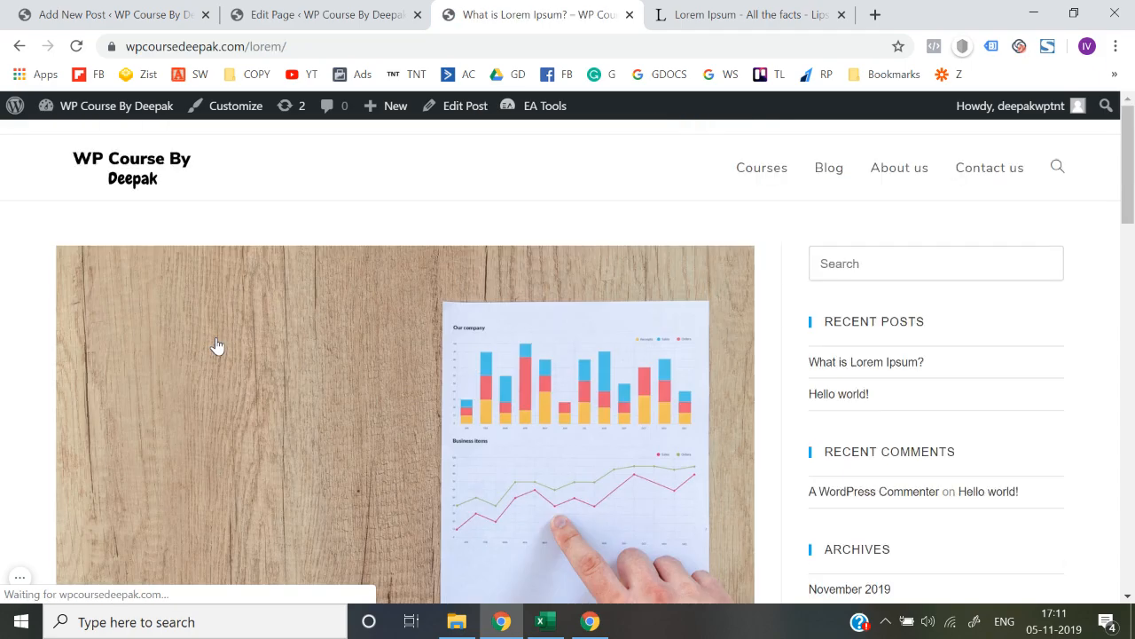
{"action": "scroll", "coordinate": [365, 431], "scroll_direction": "down", "scroll_amount": 5}
{"action": "scroll", "coordinate": [366, 430], "scroll_direction": "down", "scroll_amount": 7}
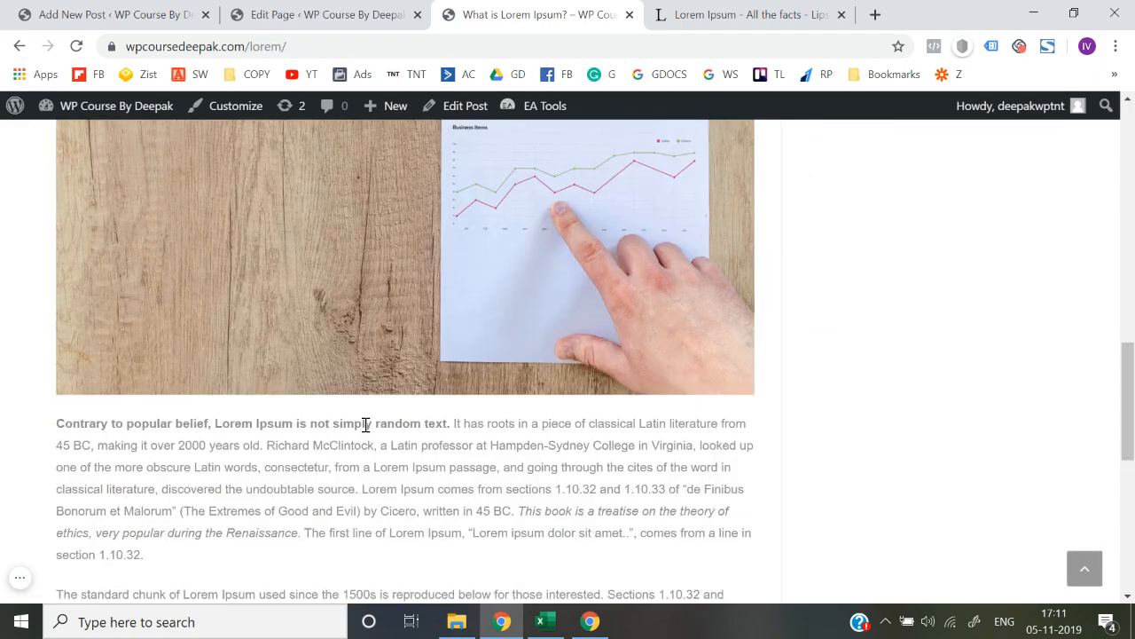
{"action": "scroll", "coordinate": [393, 350], "scroll_direction": "up", "scroll_amount": 12}
{"action": "scroll", "coordinate": [332, 452], "scroll_direction": "down", "scroll_amount": 10}
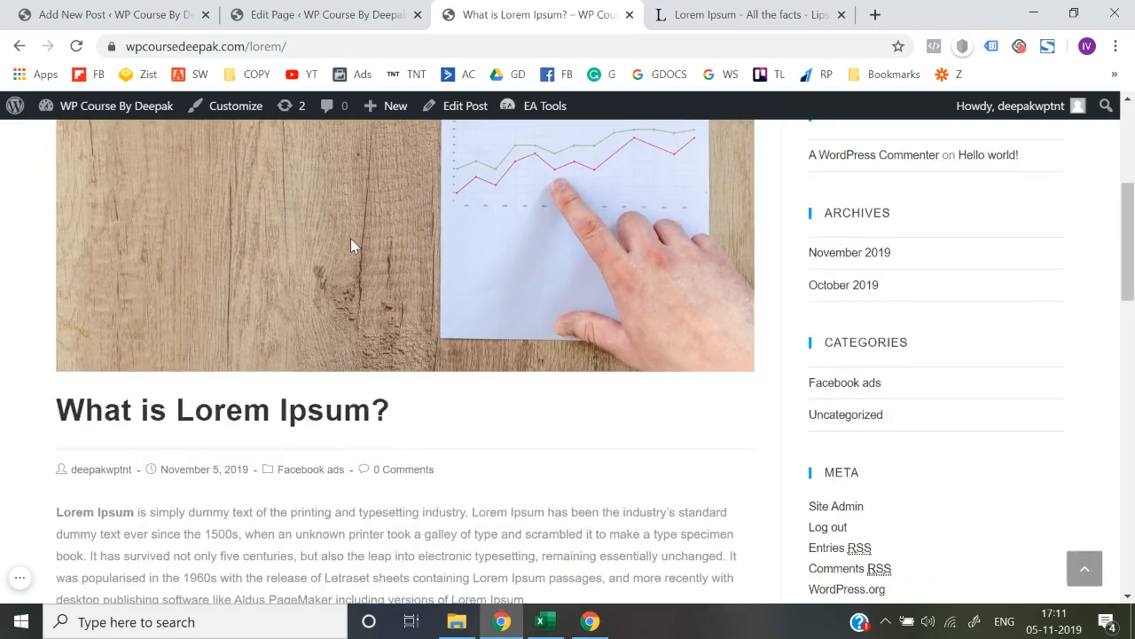
{"action": "scroll", "coordinate": [333, 475], "scroll_direction": "down", "scroll_amount": 3}
{"action": "scroll", "coordinate": [332, 475], "scroll_direction": "up", "scroll_amount": 15}
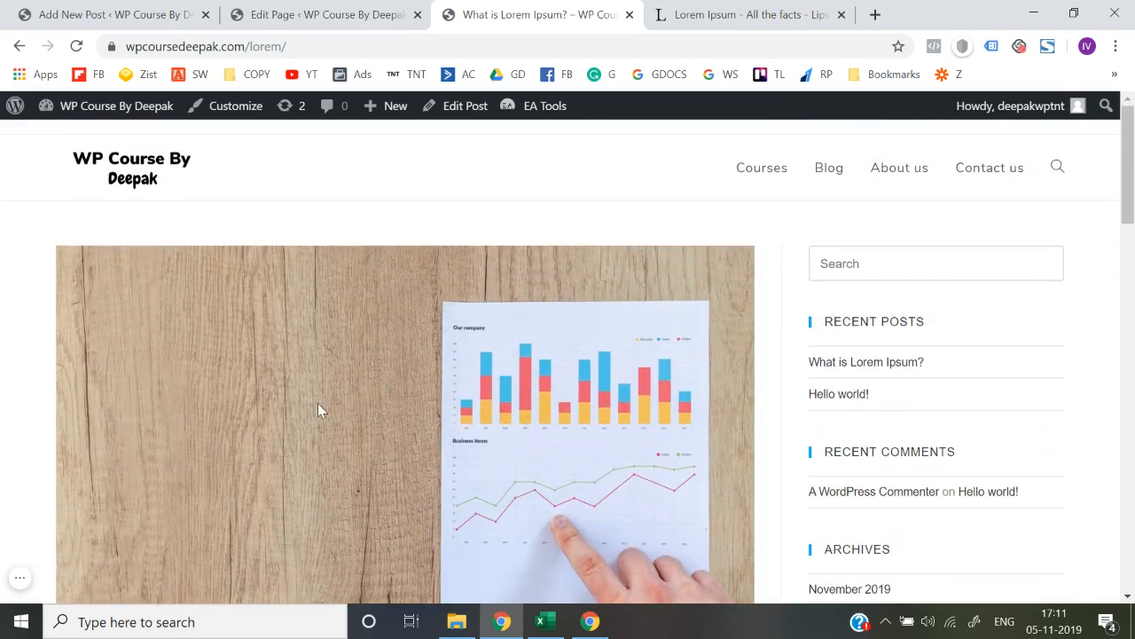
- Customize the Blog's Single Post settings from the live post and hide the Featured Image element
{"action": "left_click", "coordinate": [233, 110]}
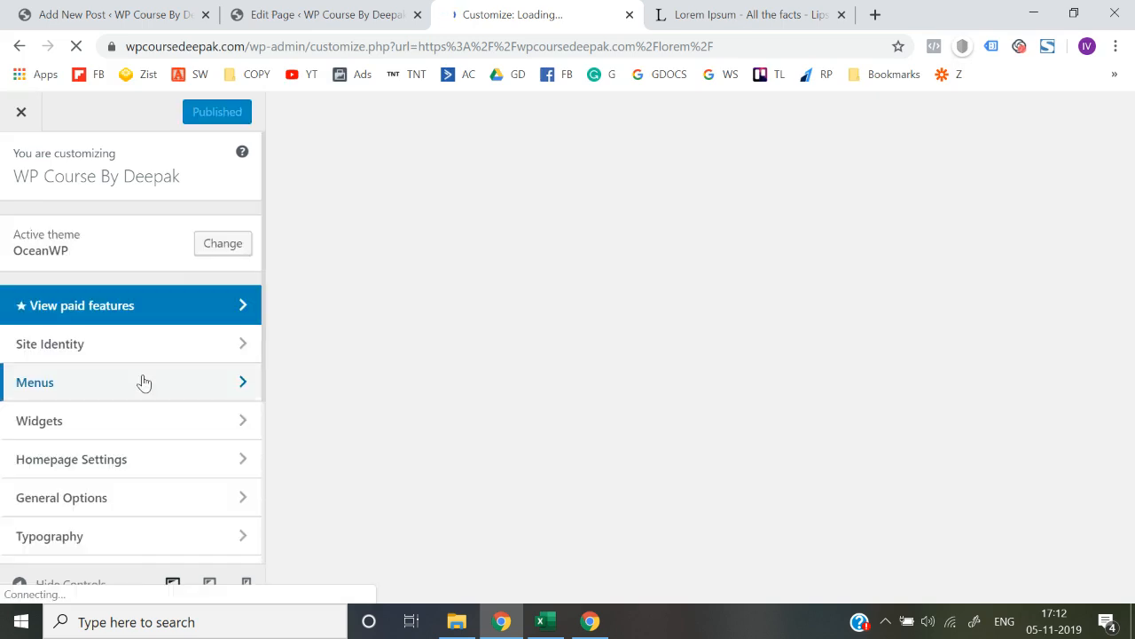
{"action": "scroll", "coordinate": [142, 381], "scroll_direction": "down", "scroll_amount": 2}
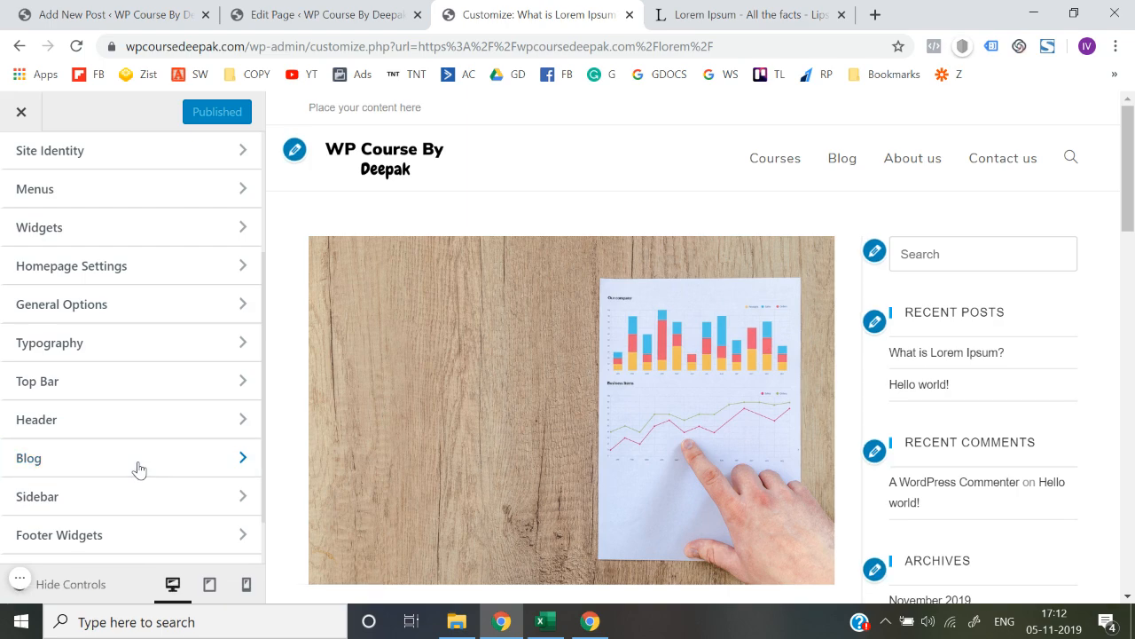
{"action": "left_click", "coordinate": [138, 458]}
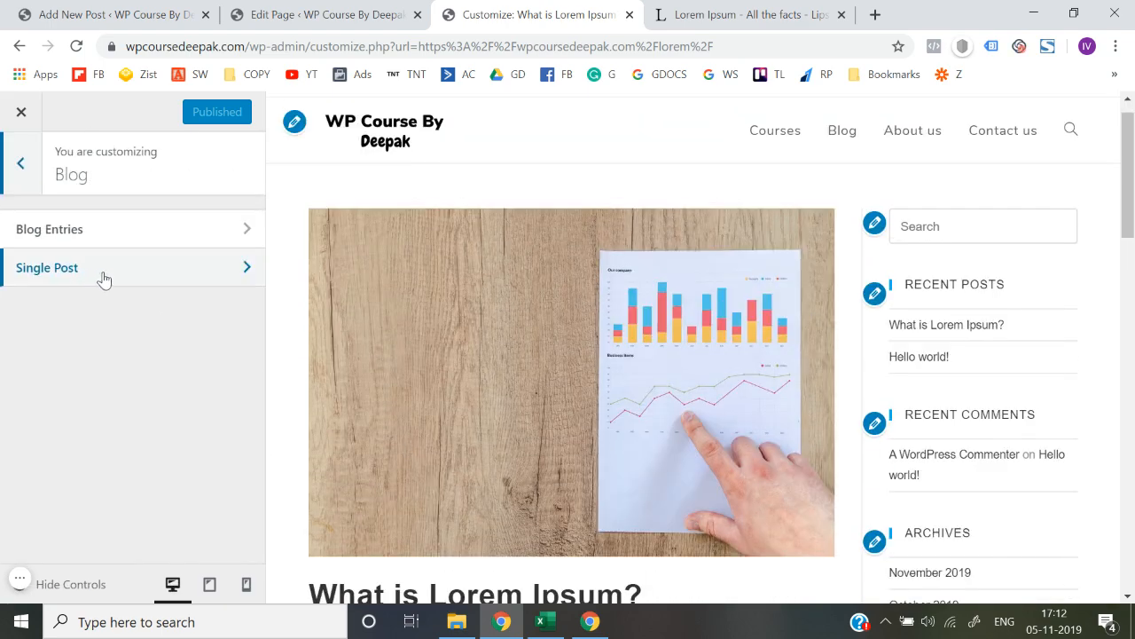
{"action": "left_click", "coordinate": [124, 281]}
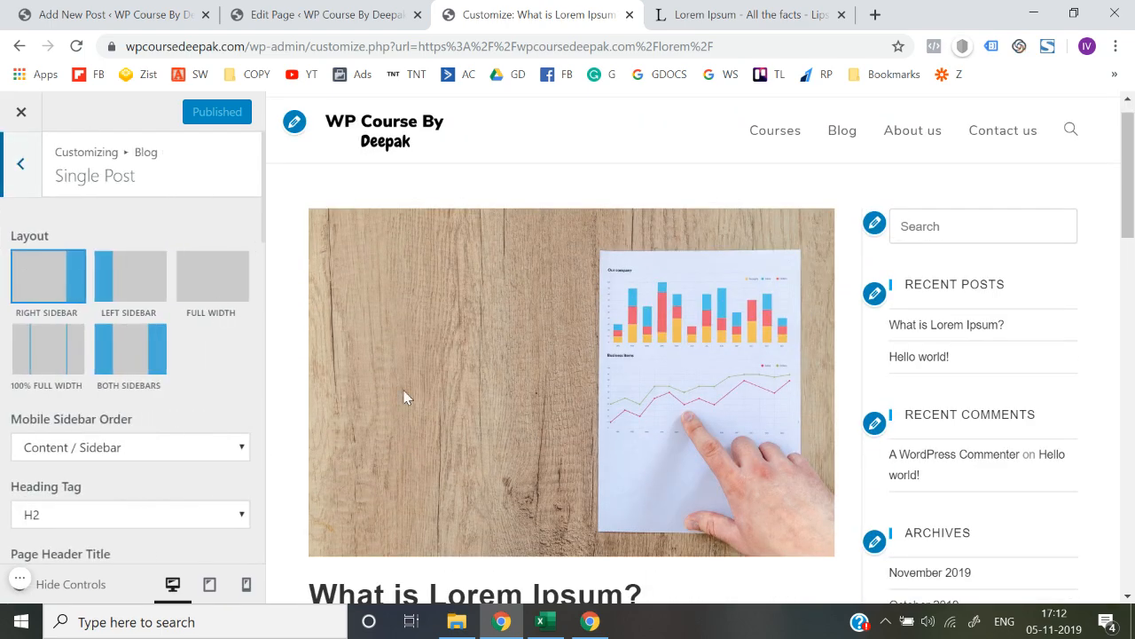
{"action": "scroll", "coordinate": [405, 397], "scroll_direction": "down", "scroll_amount": 4}
{"action": "scroll", "coordinate": [124, 431], "scroll_direction": "down", "scroll_amount": 8}
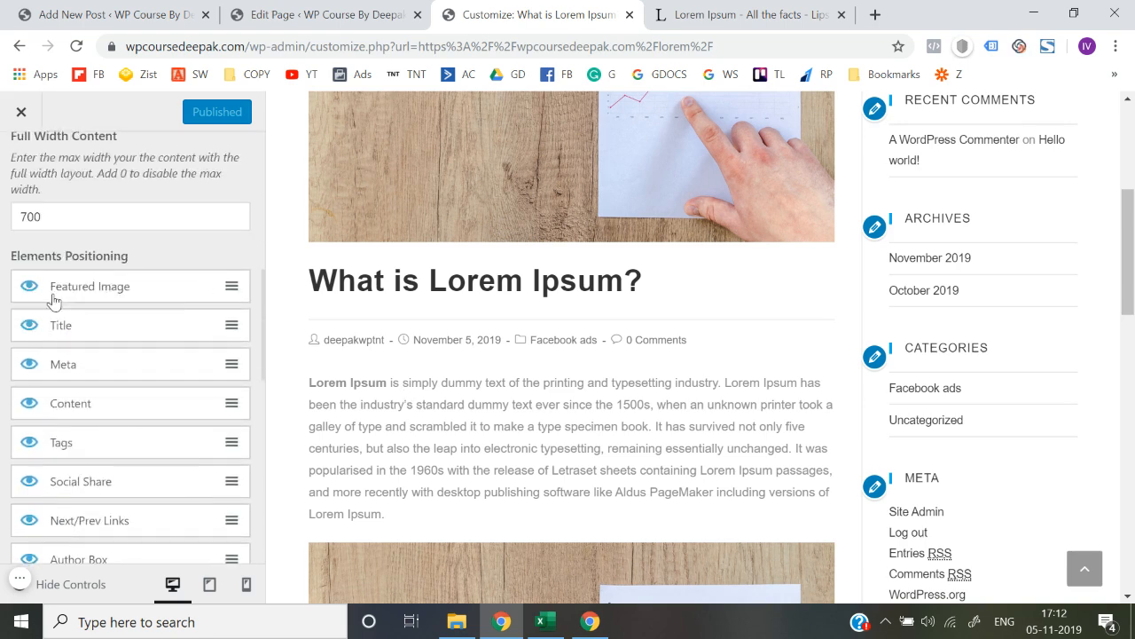
{"action": "left_click", "coordinate": [27, 288]}
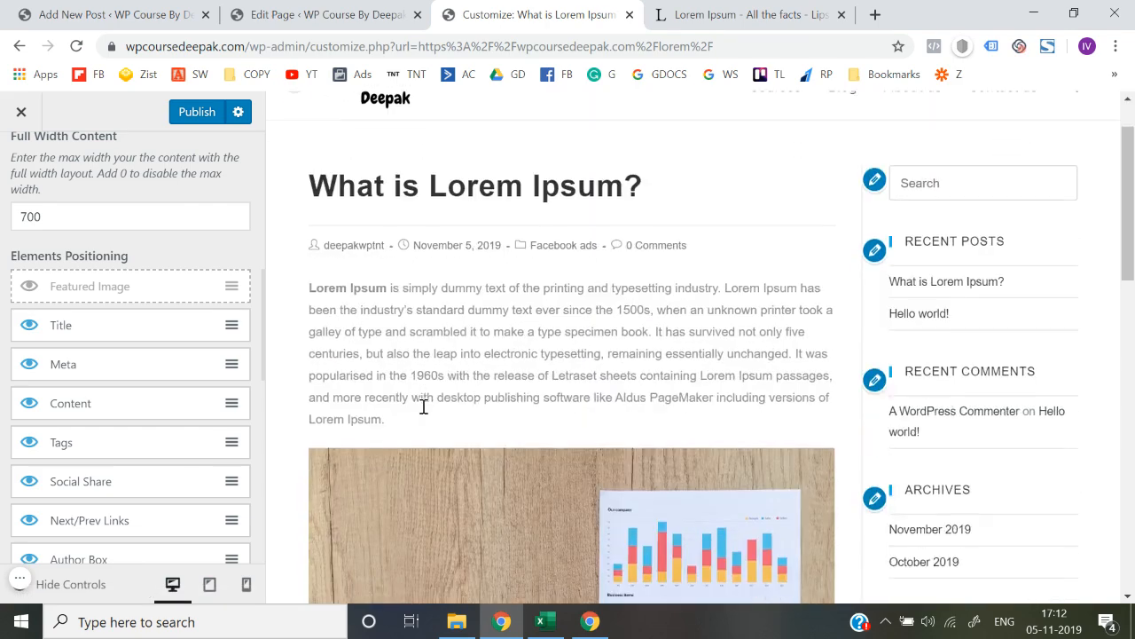
- Hide the Meta element in the Single Post elements, then publish the changes and close the customizer
{"action": "scroll", "coordinate": [425, 411], "scroll_direction": "down", "scroll_amount": 1}
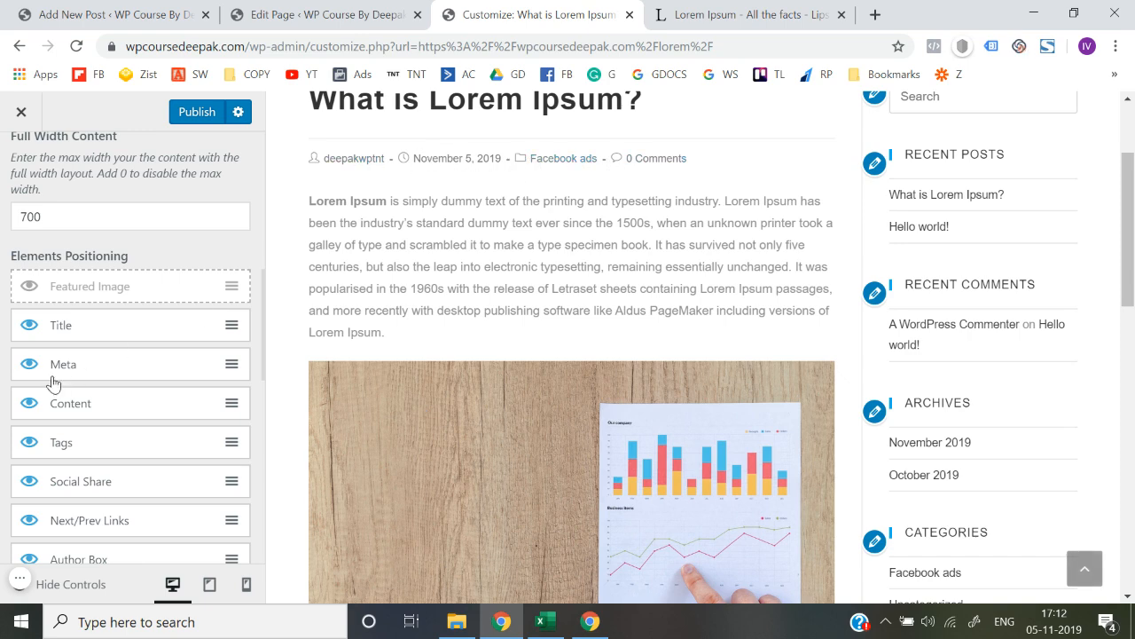
{"action": "scroll", "coordinate": [54, 382], "scroll_direction": "down", "scroll_amount": 1}
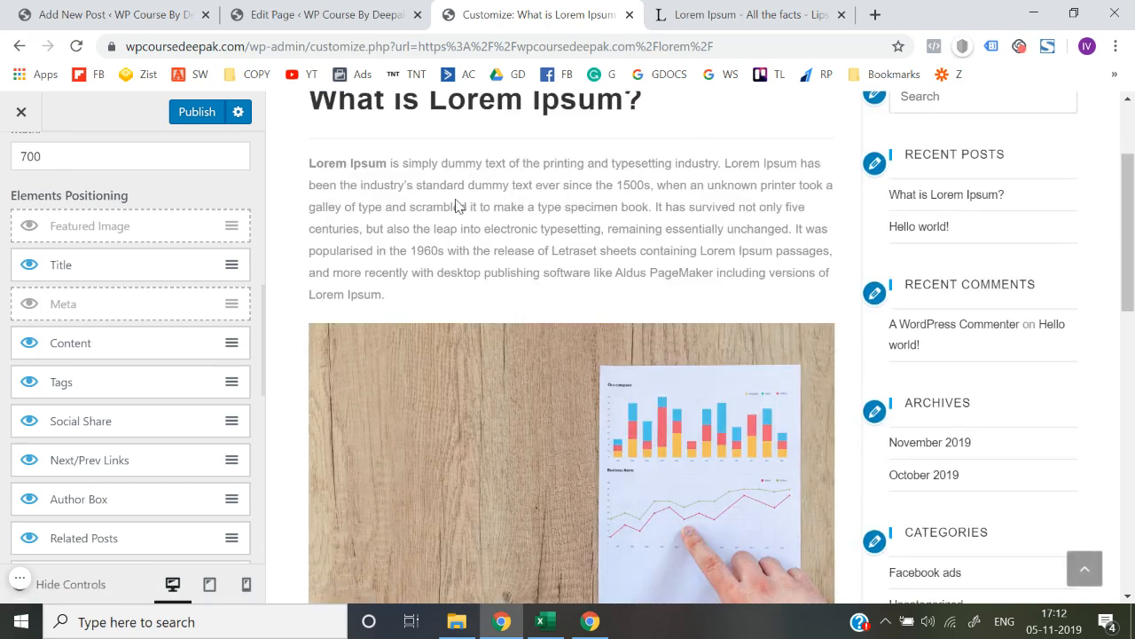
{"action": "scroll", "coordinate": [457, 206], "scroll_direction": "up", "scroll_amount": 1}
{"action": "scroll", "coordinate": [102, 452], "scroll_direction": "down", "scroll_amount": 5}
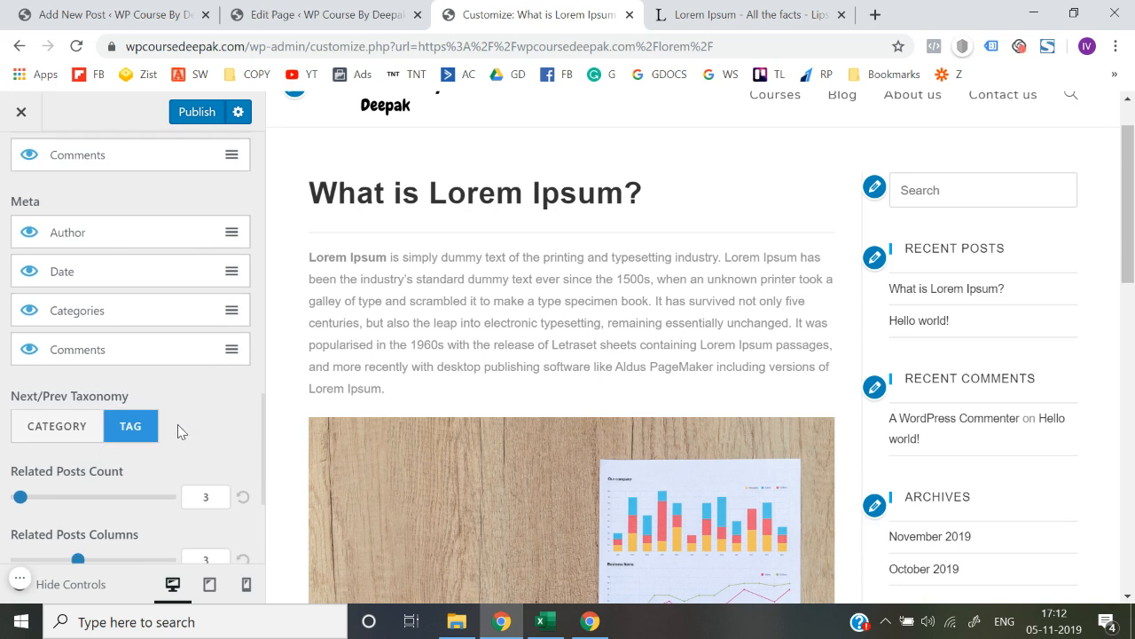
{"action": "scroll", "coordinate": [177, 431], "scroll_direction": "down", "scroll_amount": 2}
{"action": "scroll", "coordinate": [178, 431], "scroll_direction": "up", "scroll_amount": 10}
{"action": "left_click", "coordinate": [199, 110]}
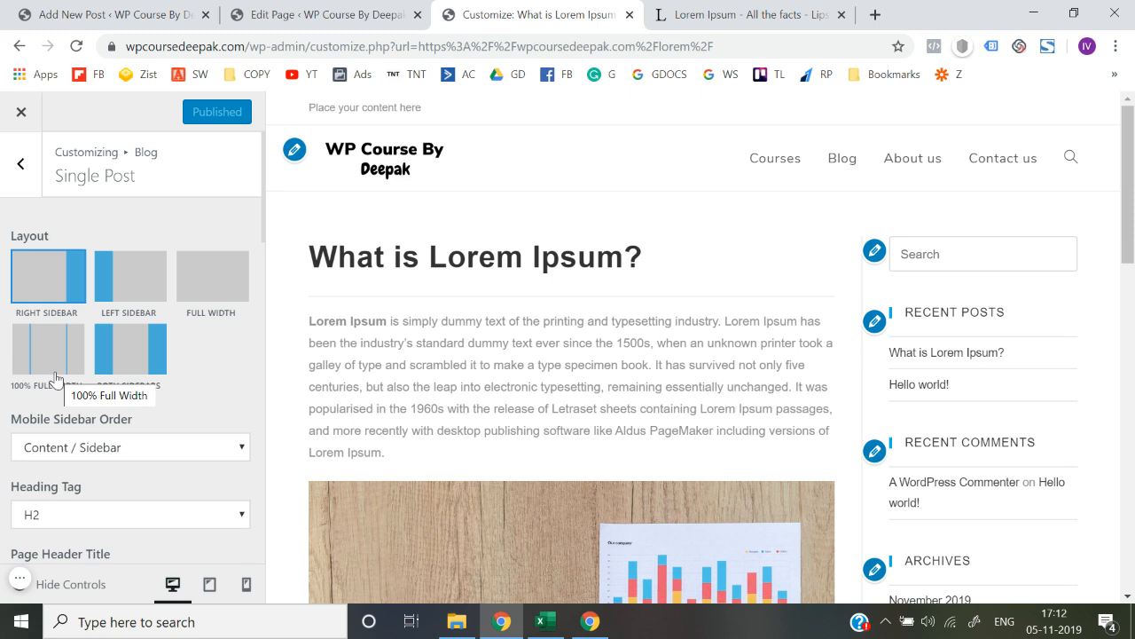
{"action": "left_click", "coordinate": [21, 113]}
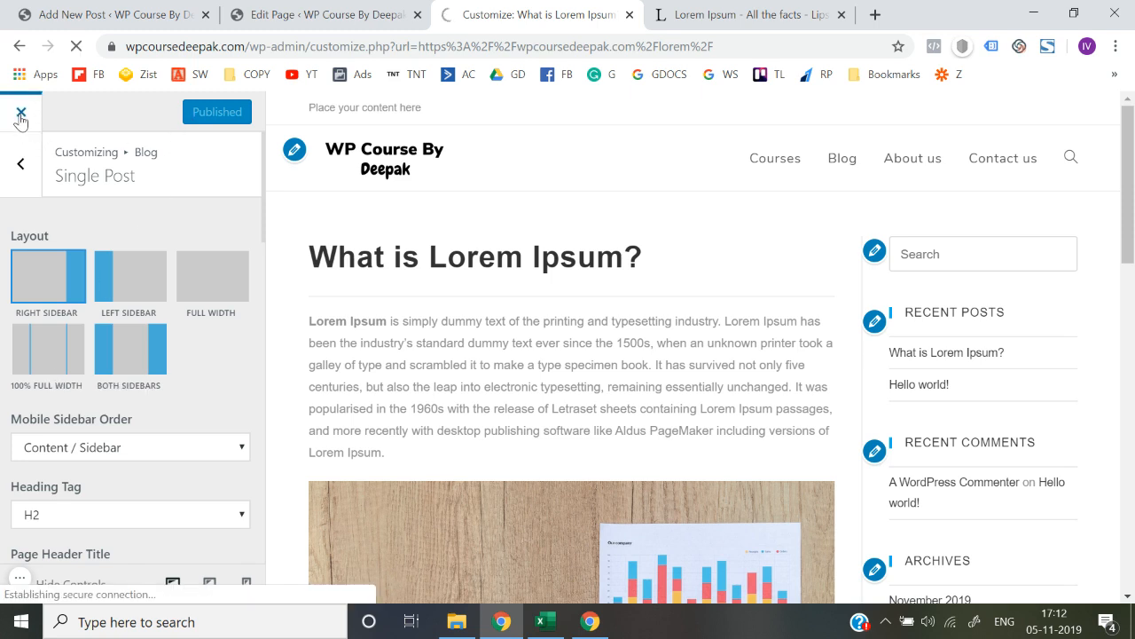
- Review the live "What is Lorem Ipsum?" post, visit the home page and look through the post entries on the Blog page
{"action": "scroll", "coordinate": [353, 351], "scroll_direction": "down", "scroll_amount": 12}
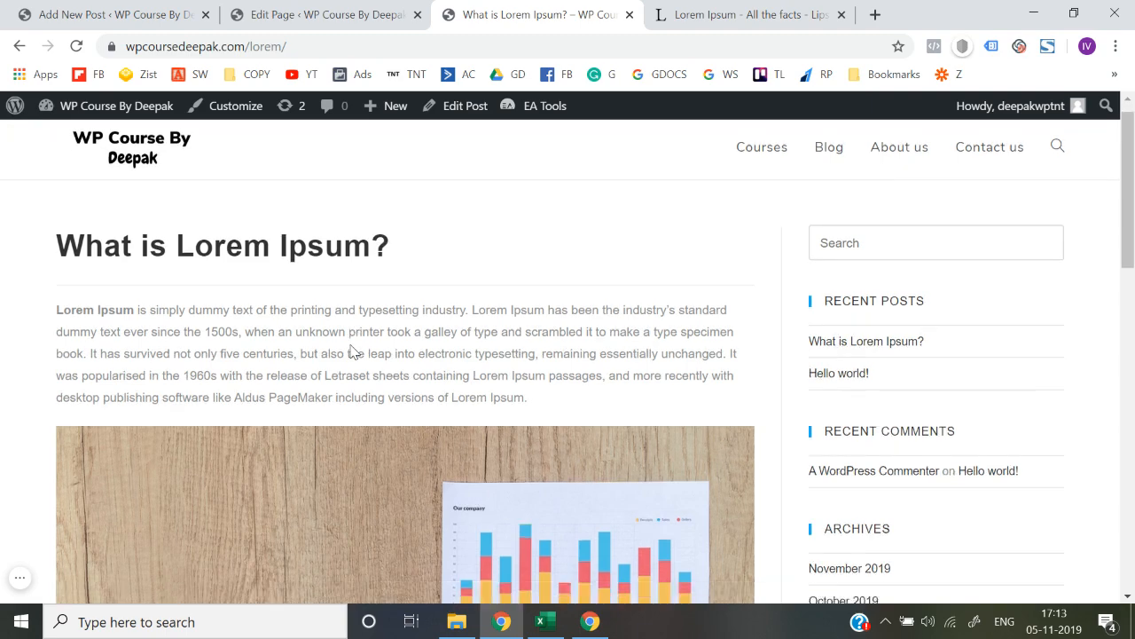
{"action": "scroll", "coordinate": [352, 345], "scroll_direction": "up", "scroll_amount": 12}
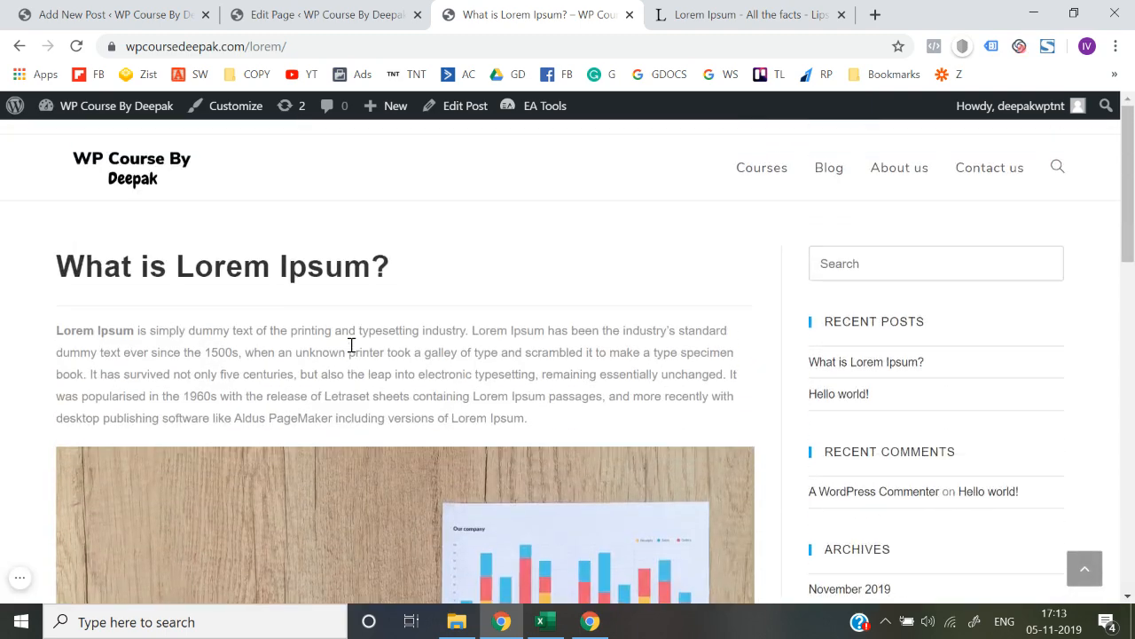
{"action": "left_click", "coordinate": [145, 183]}
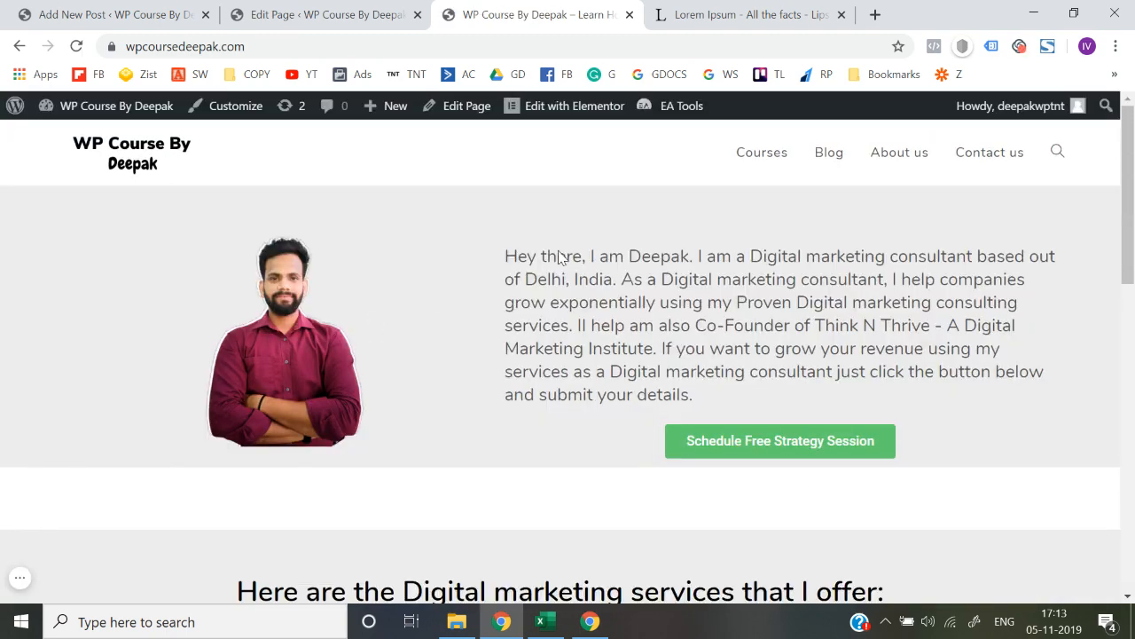
{"action": "left_click", "coordinate": [810, 157]}
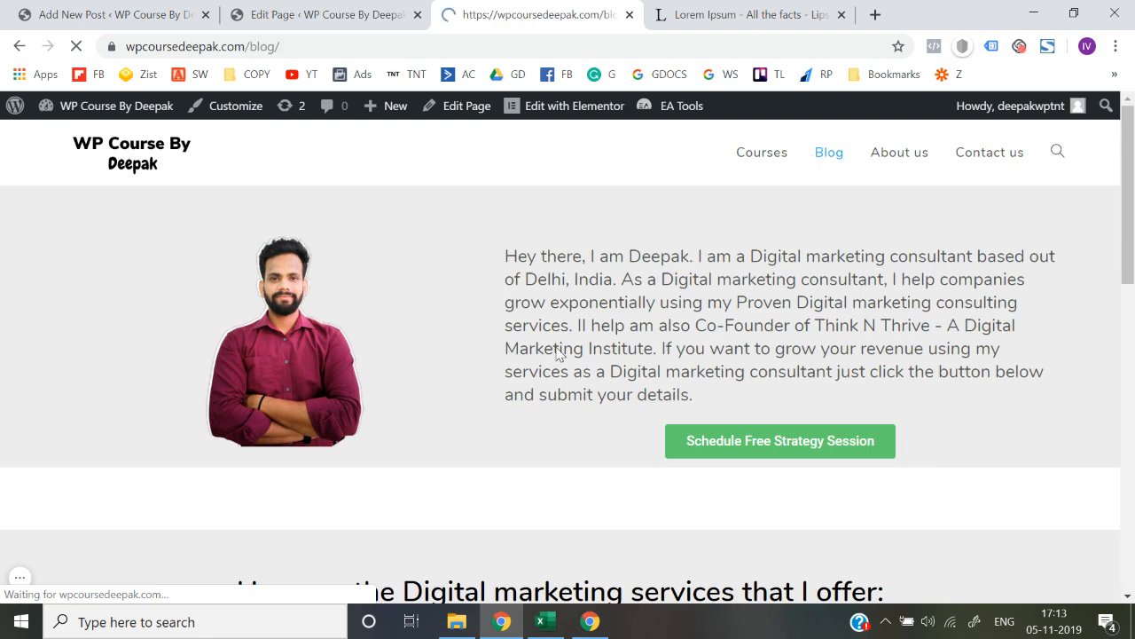
{"action": "scroll", "coordinate": [547, 359], "scroll_direction": "down", "scroll_amount": 4}
{"action": "scroll", "coordinate": [546, 359], "scroll_direction": "down", "scroll_amount": 4}
{"action": "scroll", "coordinate": [546, 359], "scroll_direction": "up", "scroll_amount": 8}
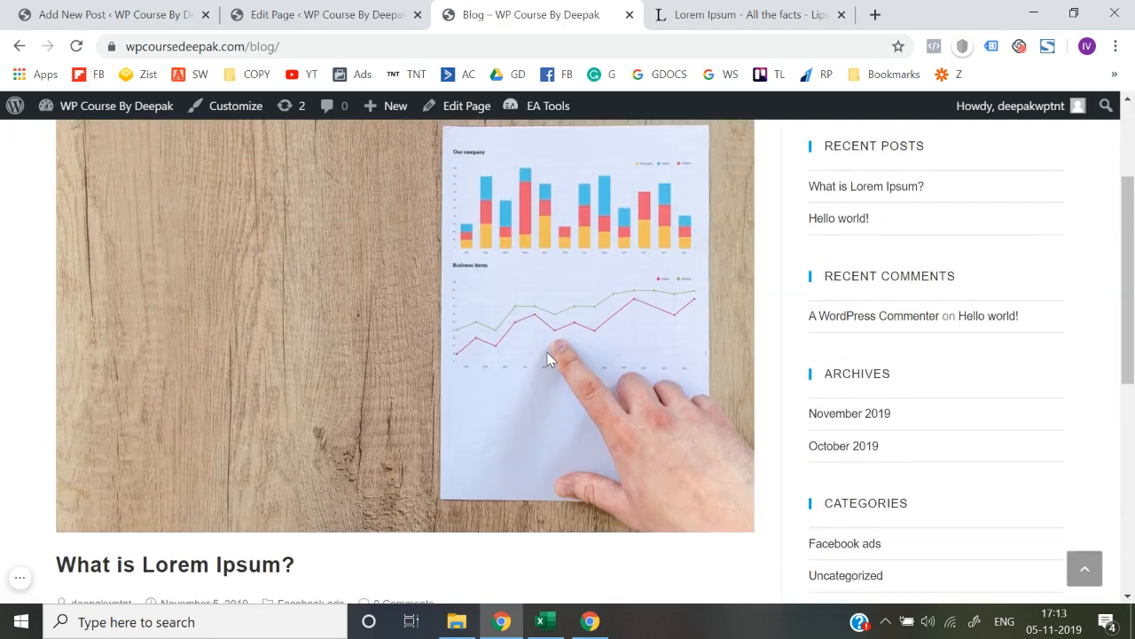
{"action": "scroll", "coordinate": [547, 359], "scroll_direction": "down", "scroll_amount": 5}
{"action": "scroll", "coordinate": [548, 353], "scroll_direction": "up", "scroll_amount": 5}
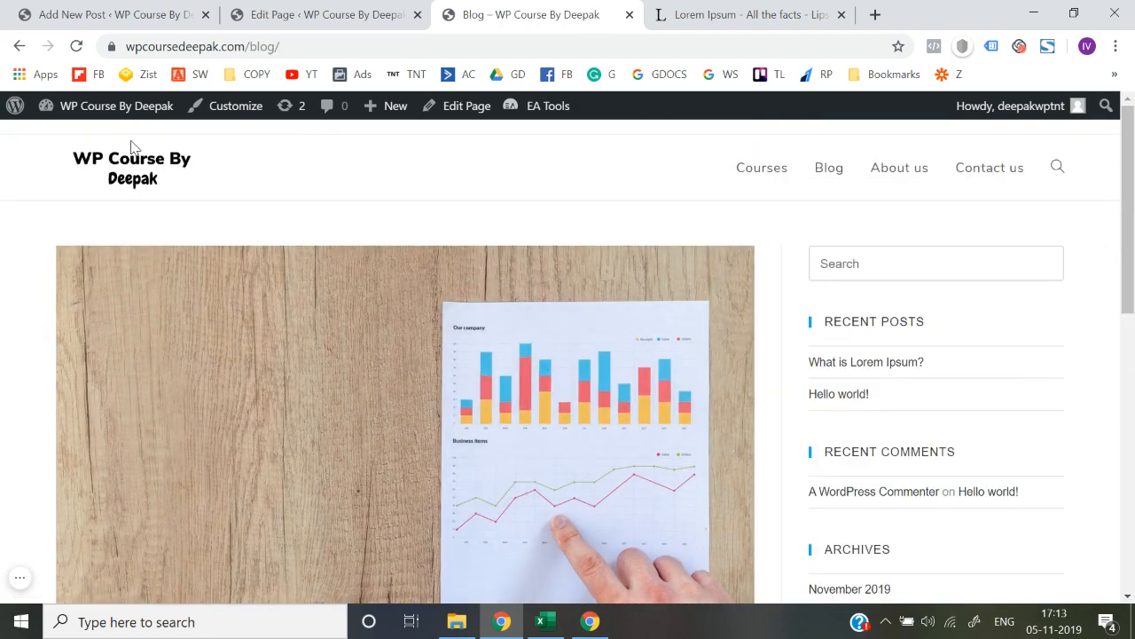
{"action": "left_click", "coordinate": [336, 9]}
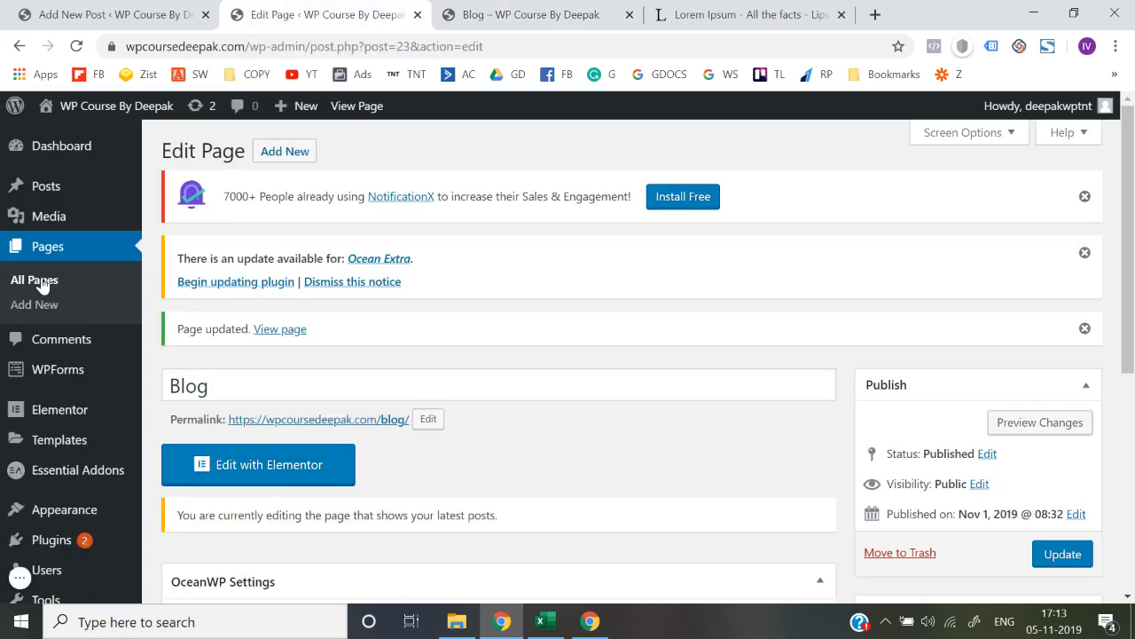
{"action": "mouse_move", "coordinate": [55, 188]}
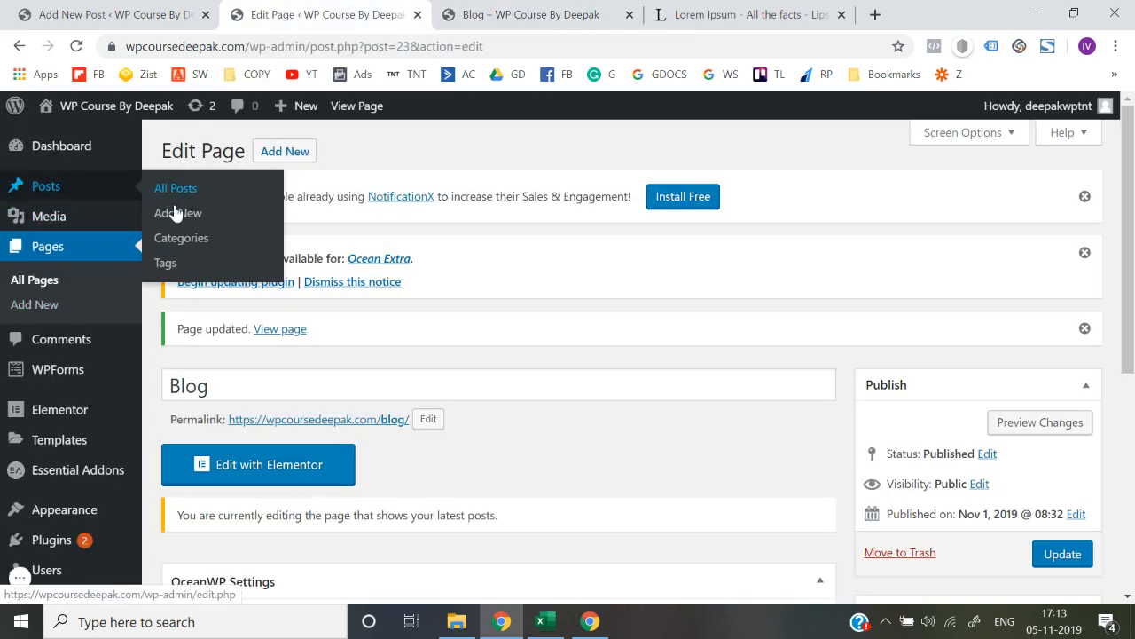
{"action": "left_click", "coordinate": [177, 215]}
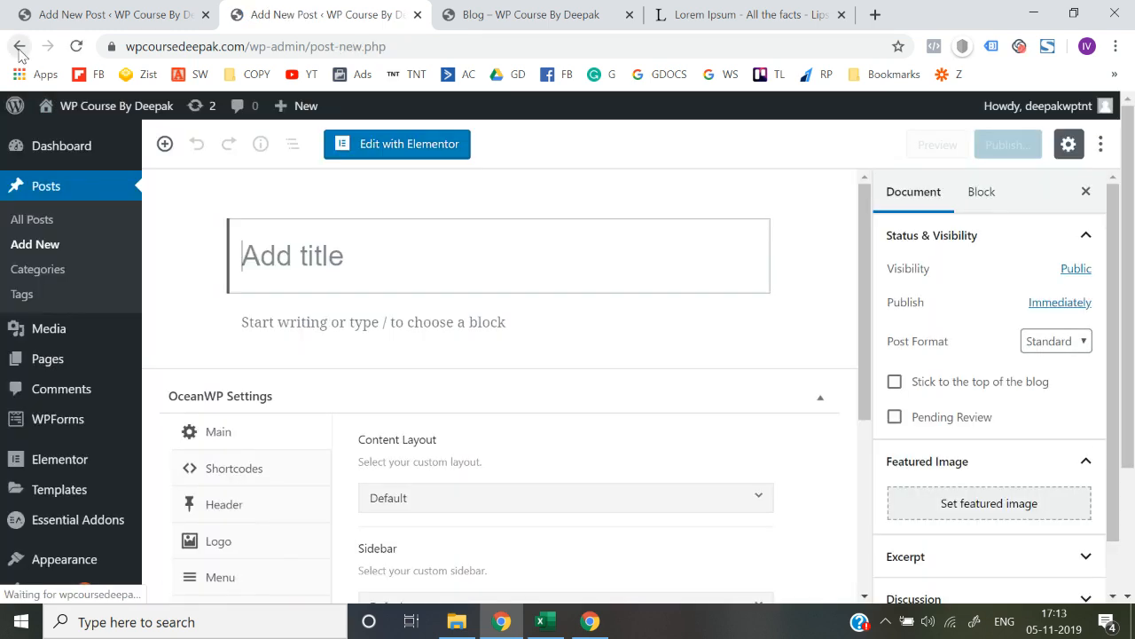
{"action": "left_click", "coordinate": [20, 48]}
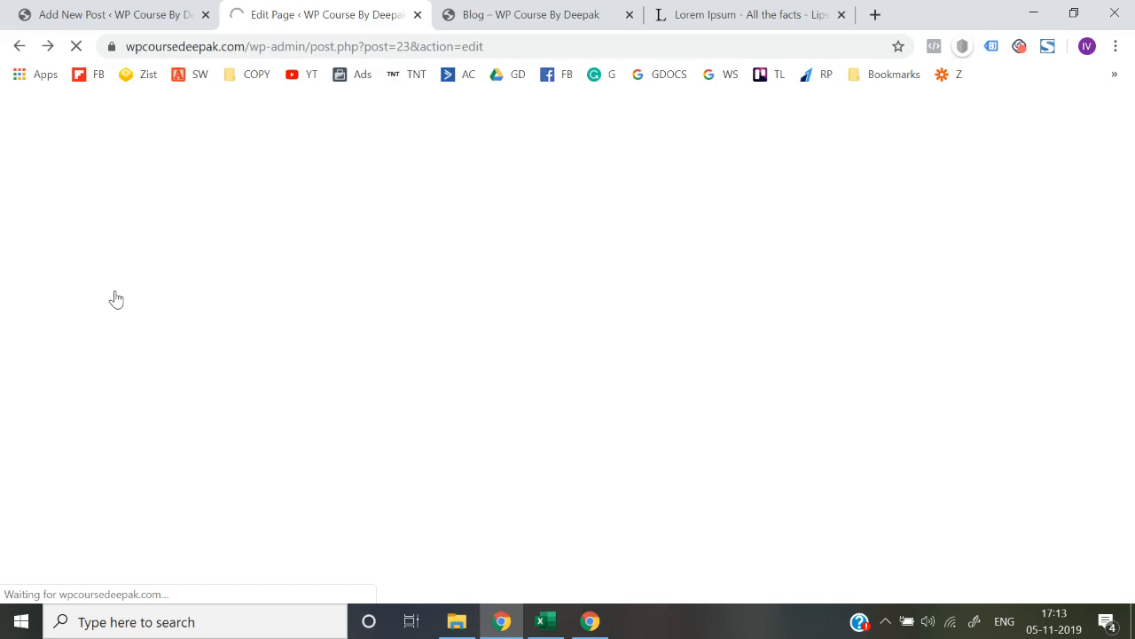
{"action": "left_click", "coordinate": [489, 13]}
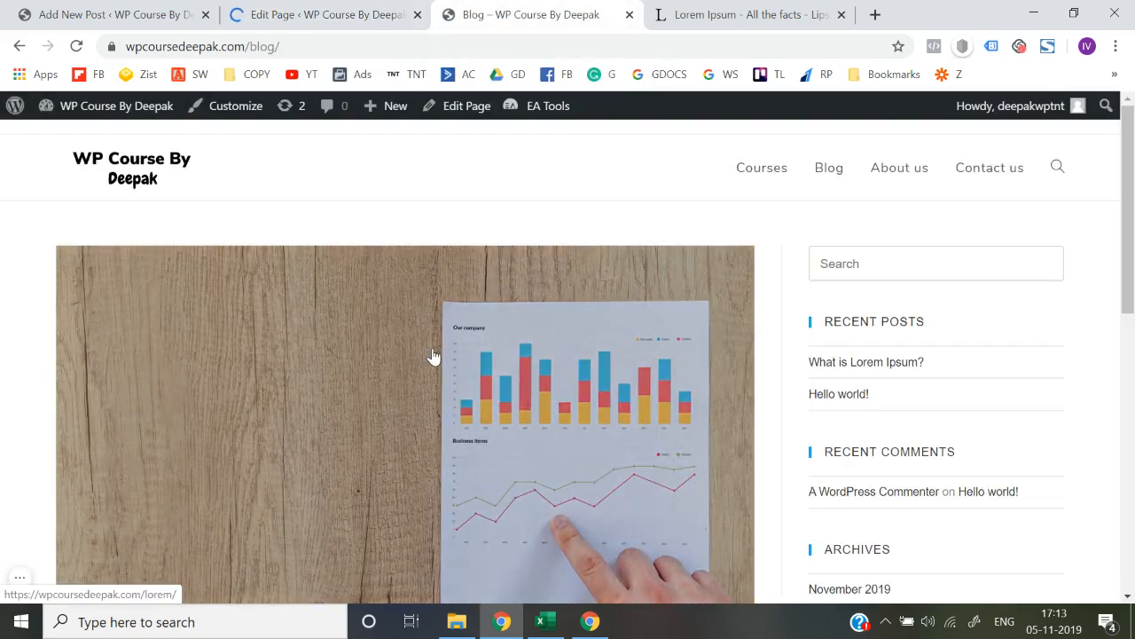
{"action": "scroll", "coordinate": [431, 355], "scroll_direction": "down", "scroll_amount": 6}
- From the dashboard's list of all posts, duplicate the published "What is Lorem Ipsum?" post with EA Duplicator
{"action": "left_click", "coordinate": [373, 12]}
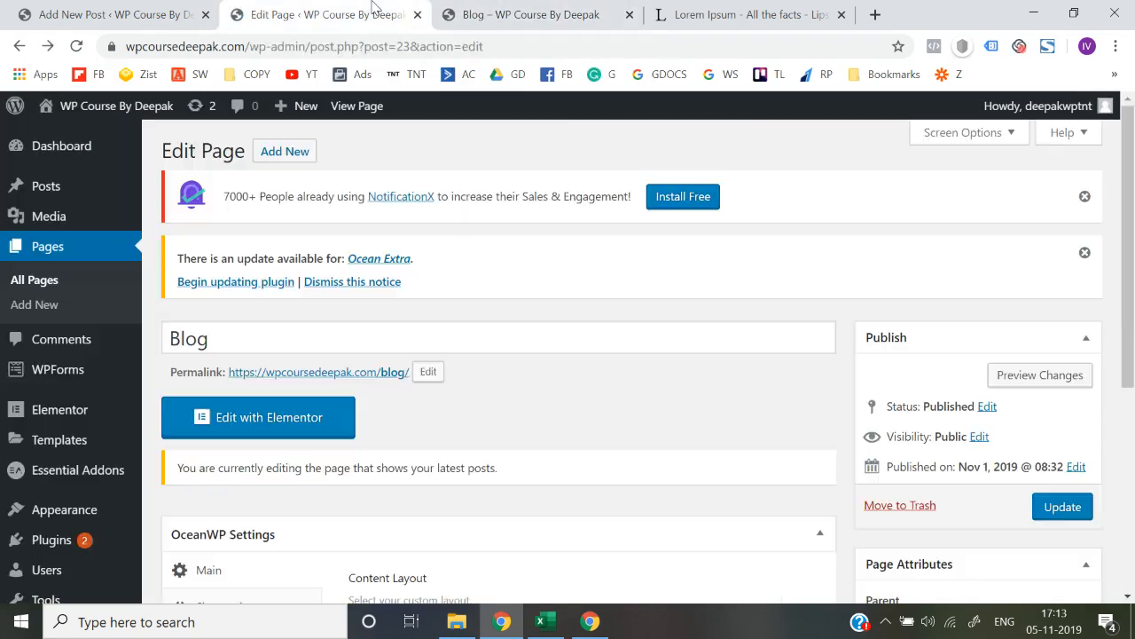
{"action": "scroll", "coordinate": [222, 321], "scroll_direction": "down", "scroll_amount": 2}
{"action": "scroll", "coordinate": [88, 236], "scroll_direction": "up", "scroll_amount": 3}
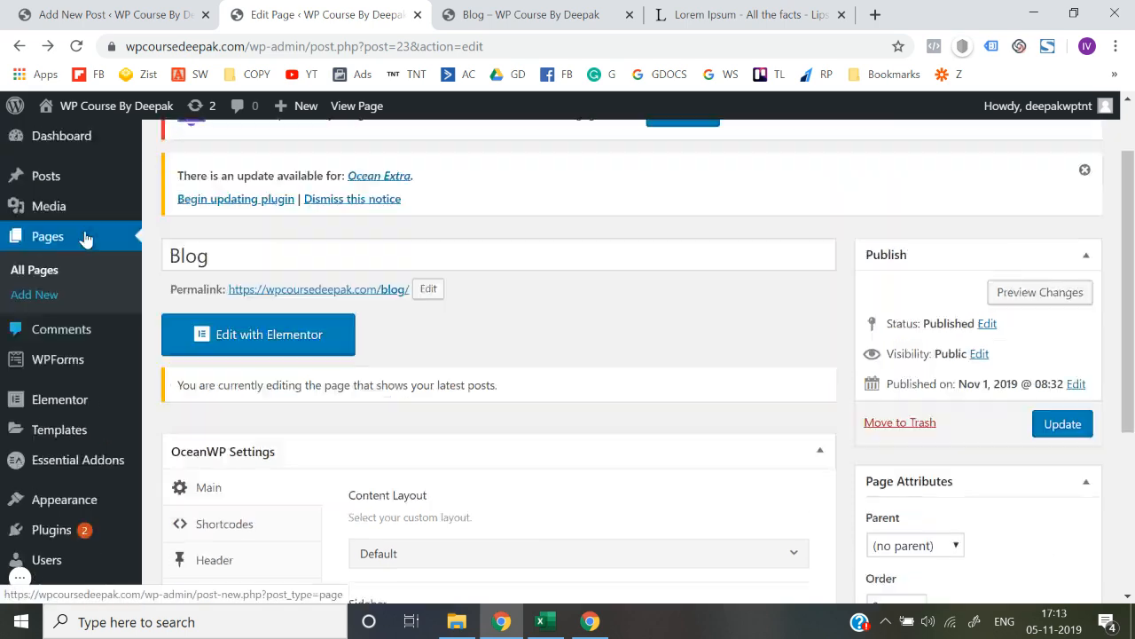
{"action": "mouse_move", "coordinate": [71, 193]}
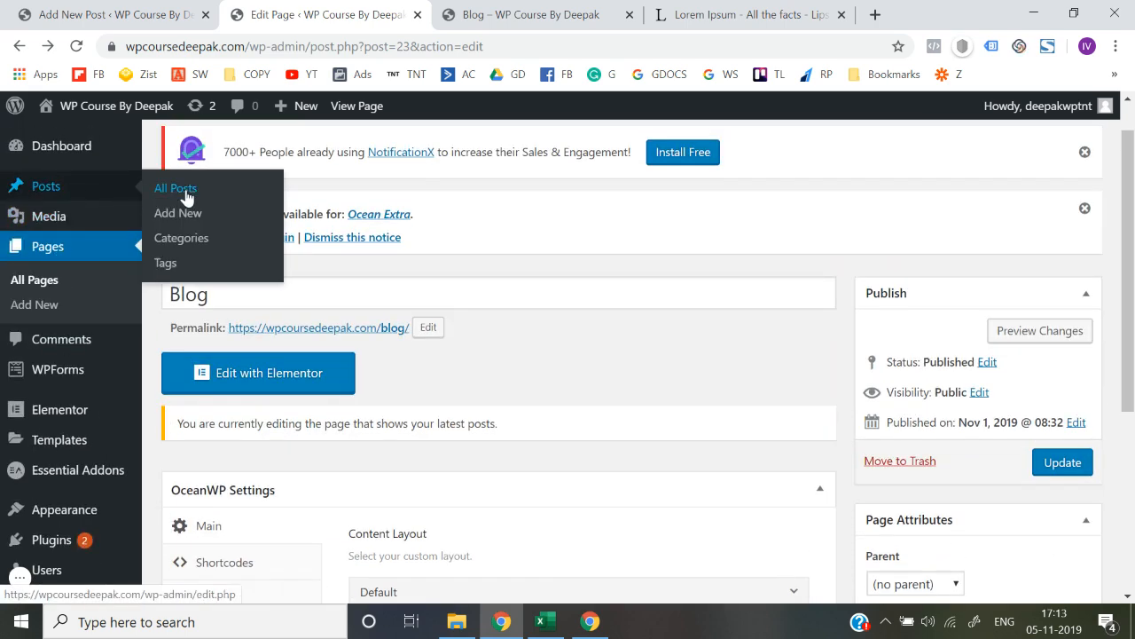
{"action": "left_click", "coordinate": [186, 197]}
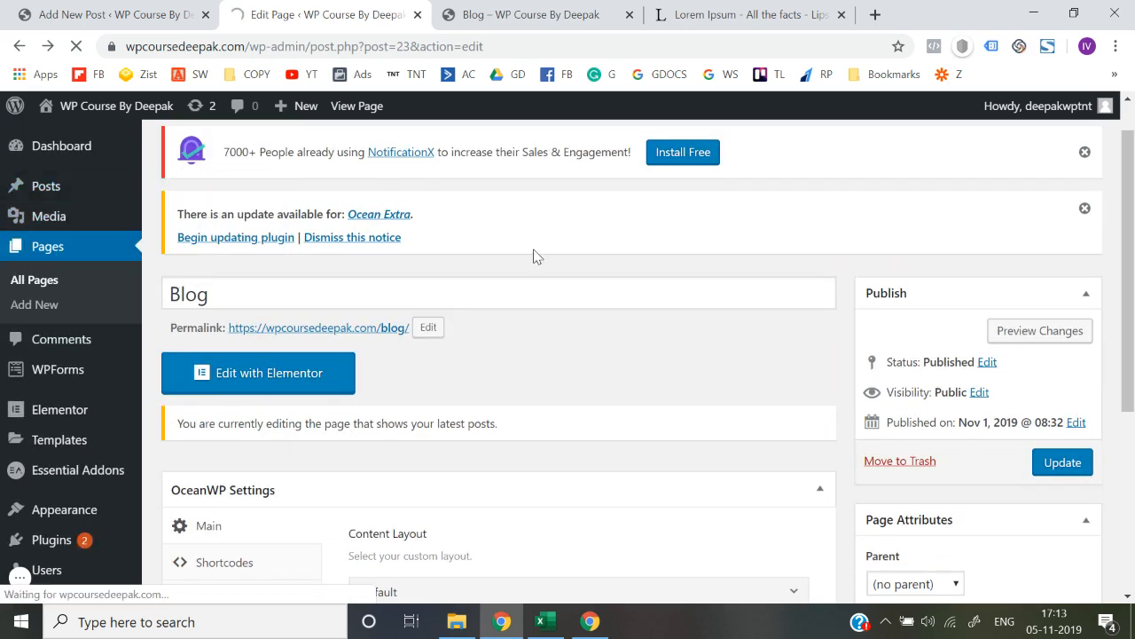
{"action": "scroll", "coordinate": [535, 256], "scroll_direction": "down", "scroll_amount": 1}
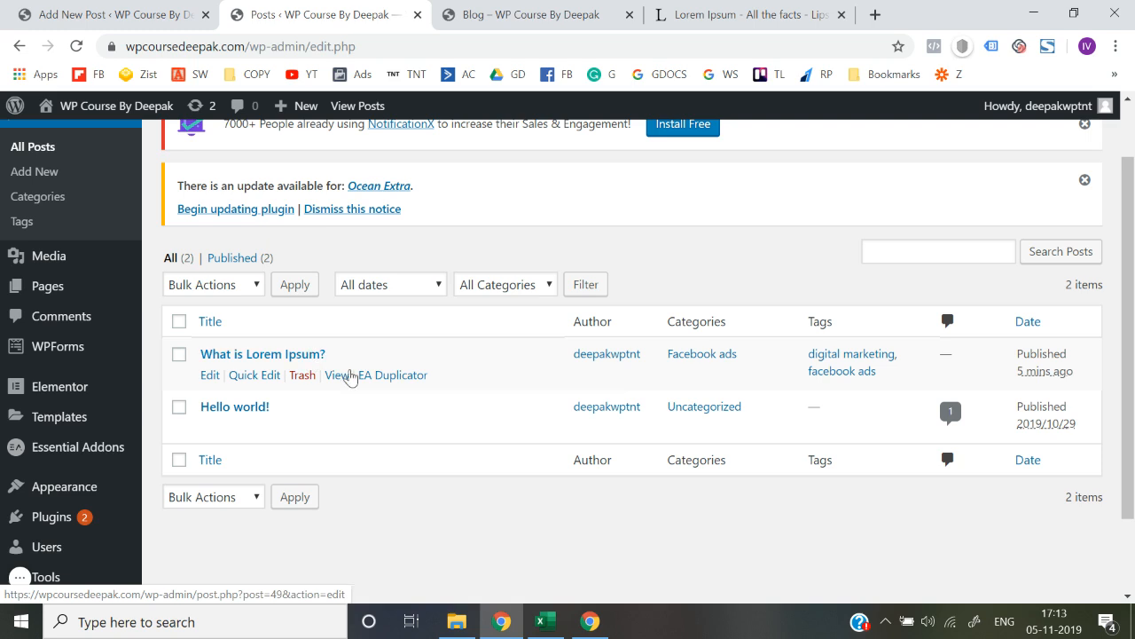
{"action": "left_click", "coordinate": [387, 377]}
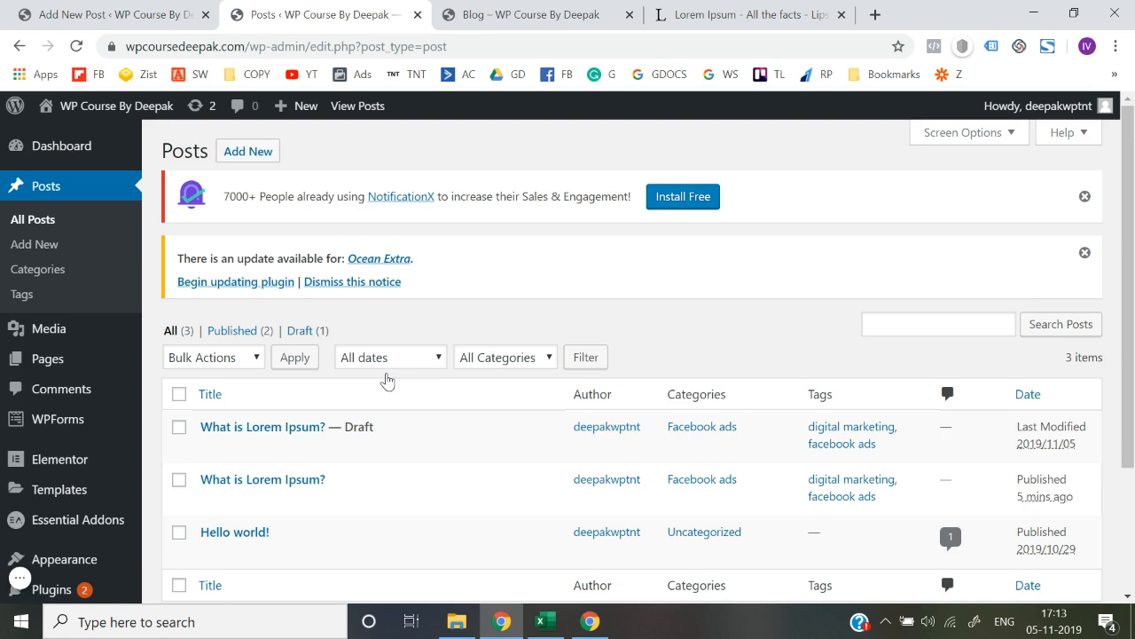
- Open the draft copy of "What is Lorem Ipsum?" for editing, and copy the heading "Where does it come from?" from the Lorem Ipsum site
{"action": "scroll", "coordinate": [387, 381], "scroll_direction": "down", "scroll_amount": 1}
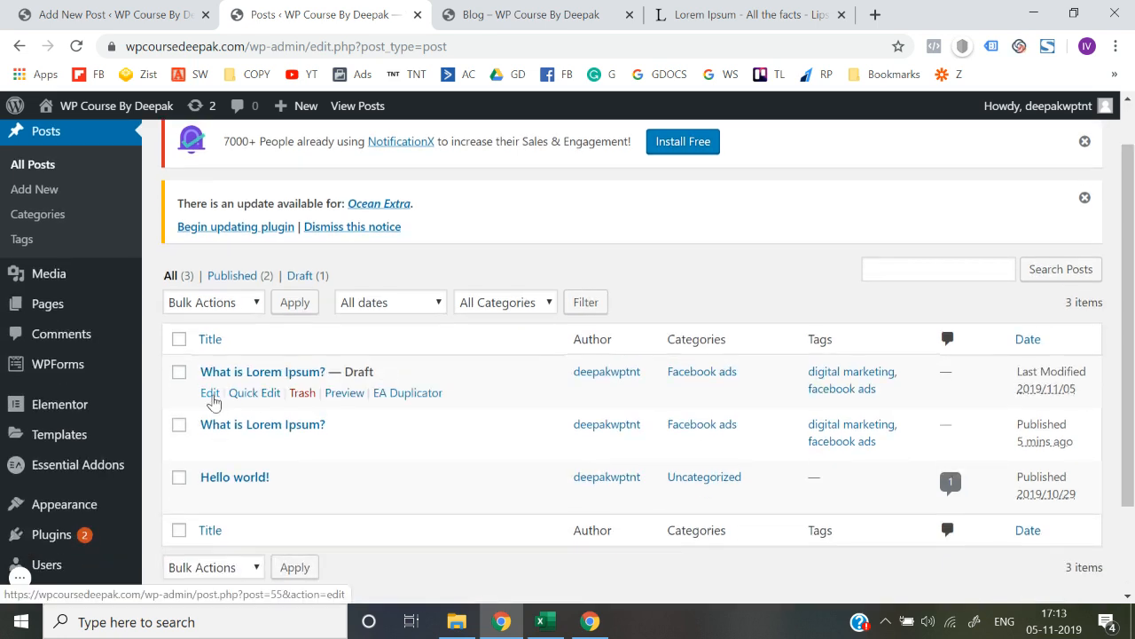
{"action": "left_click", "coordinate": [210, 393]}
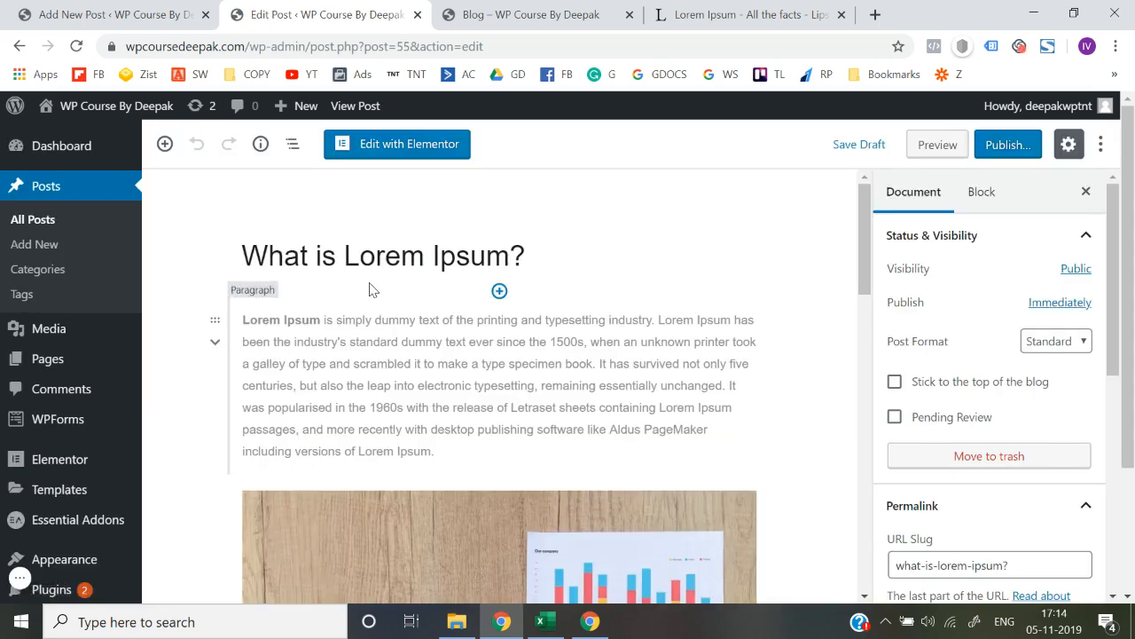
{"action": "left_click", "coordinate": [719, 14]}
{"action": "left_click", "coordinate": [363, 208]}
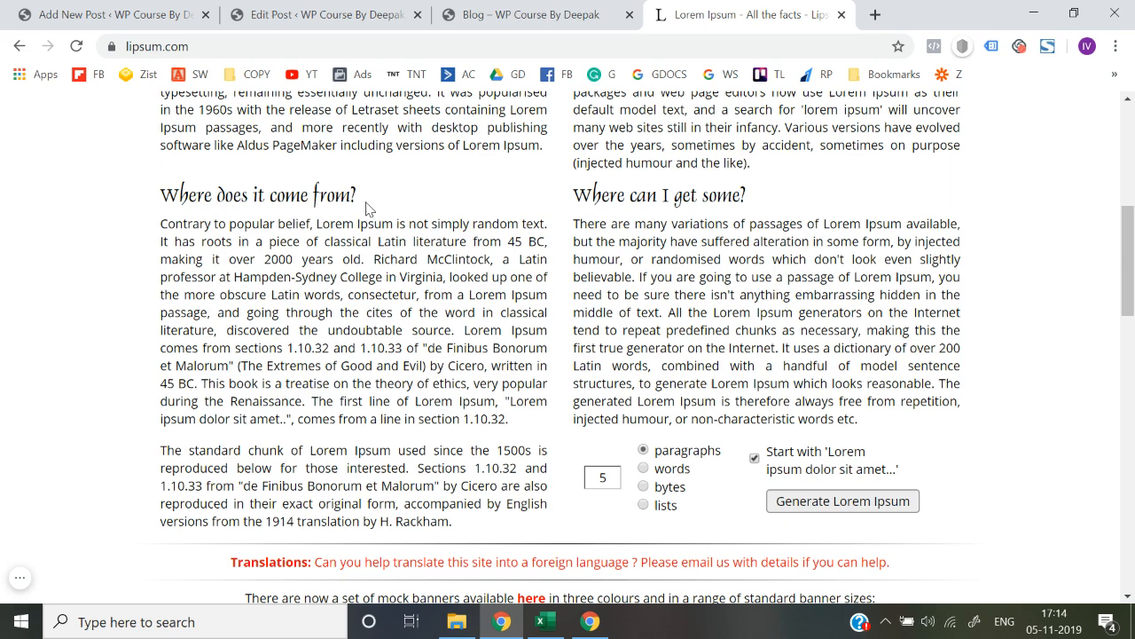
{"action": "left_click_drag", "start_coordinate": [160, 219], "coordinate": [166, 193]}
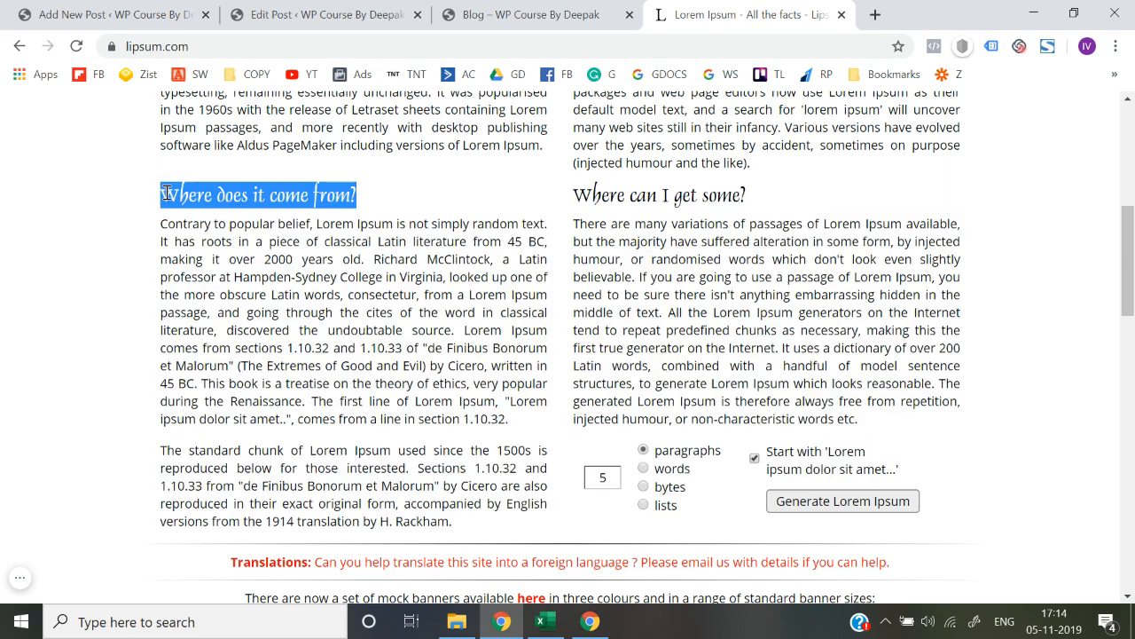
- Replace the draft post's title with the copied heading "Where does it come from?"
{"action": "left_click", "coordinate": [523, 14]}
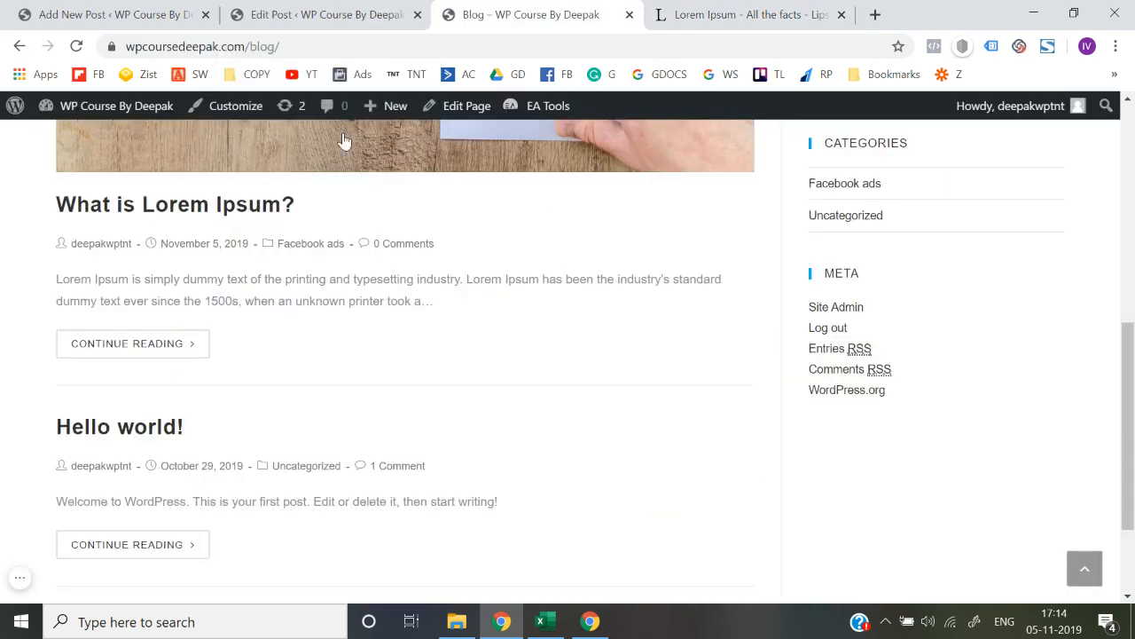
{"action": "left_click", "coordinate": [319, 15]}
{"action": "left_click", "coordinate": [413, 257]}
{"action": "key", "text": "ctrl+a"}
{"action": "key", "text": "BackSpace"}
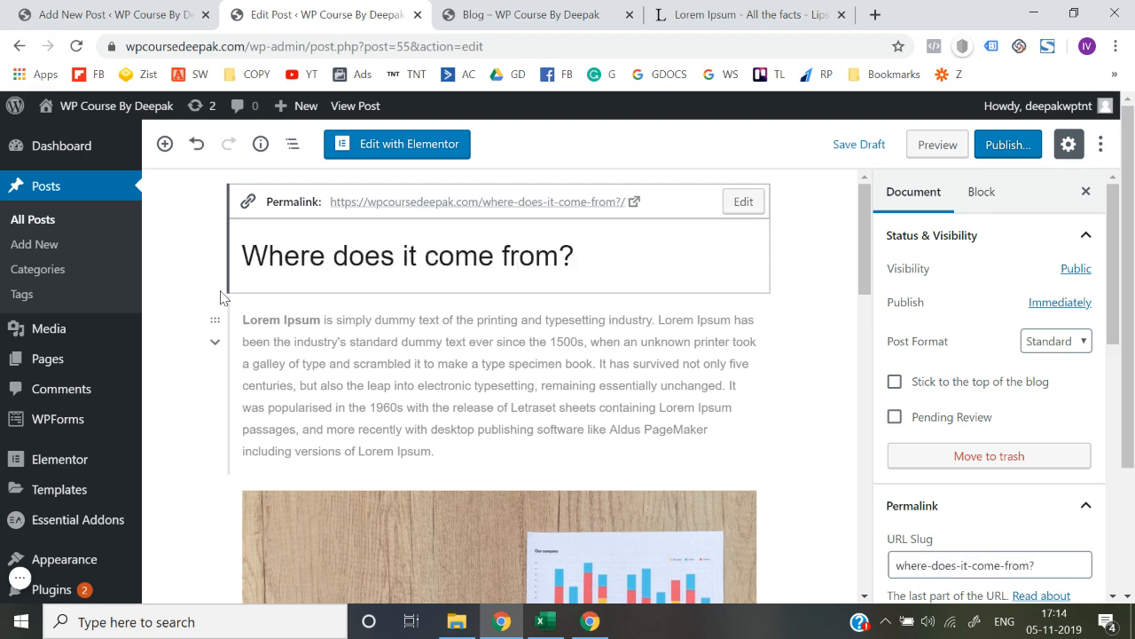
{"action": "left_click", "coordinate": [231, 321]}
{"action": "left_click", "coordinate": [393, 243]}
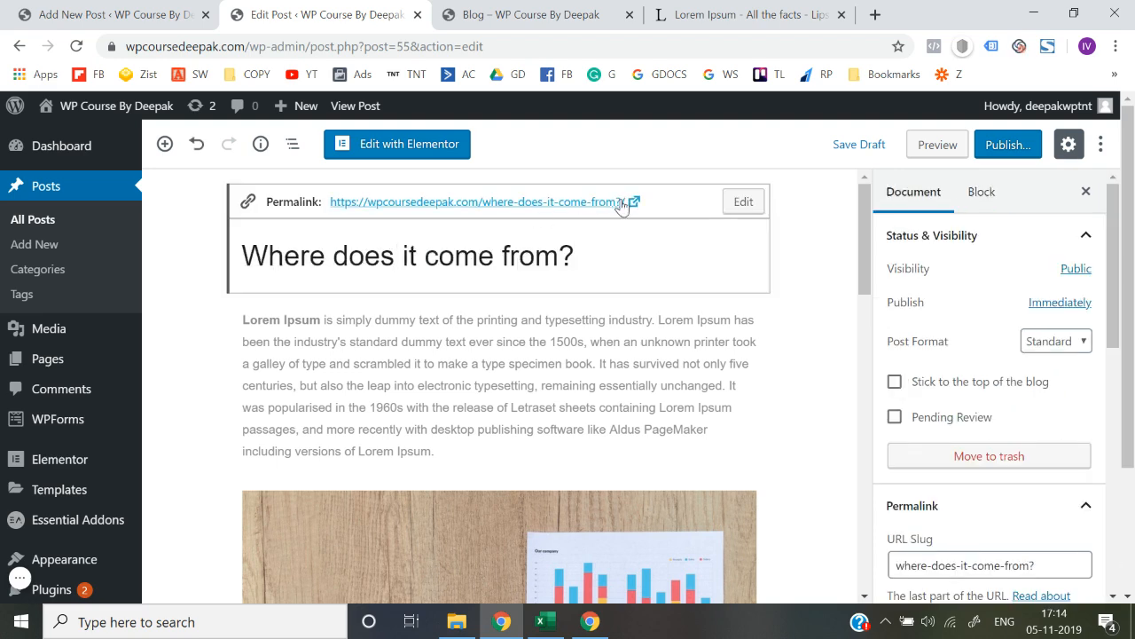
{"action": "left_click", "coordinate": [745, 203]}
{"action": "key", "text": "ctrl+a"}
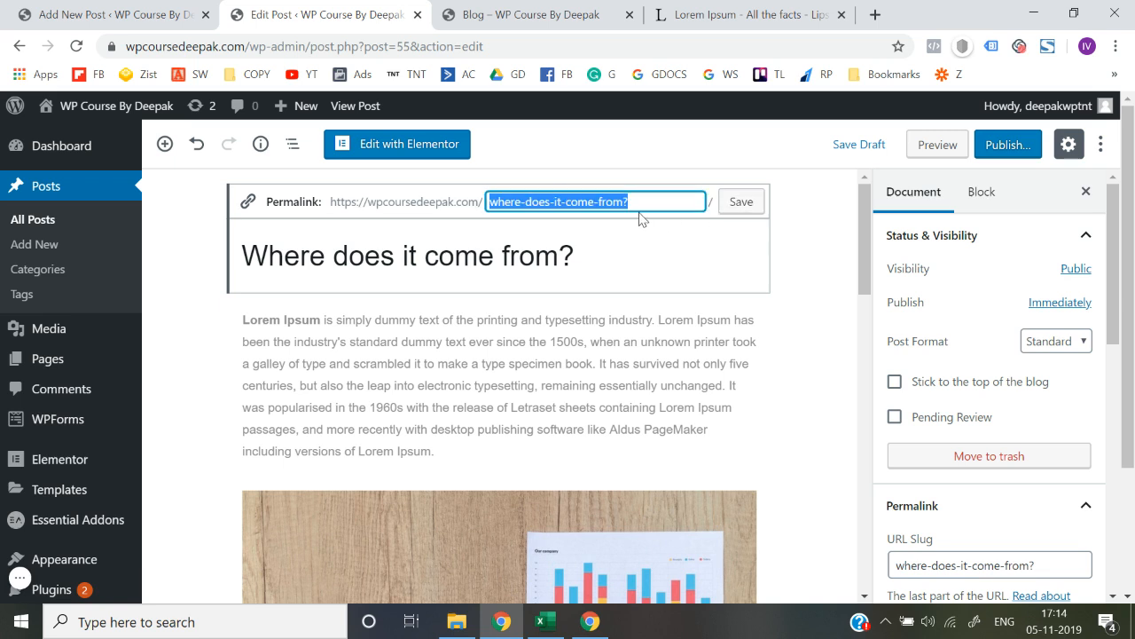
{"action": "left_click", "coordinate": [639, 213]}
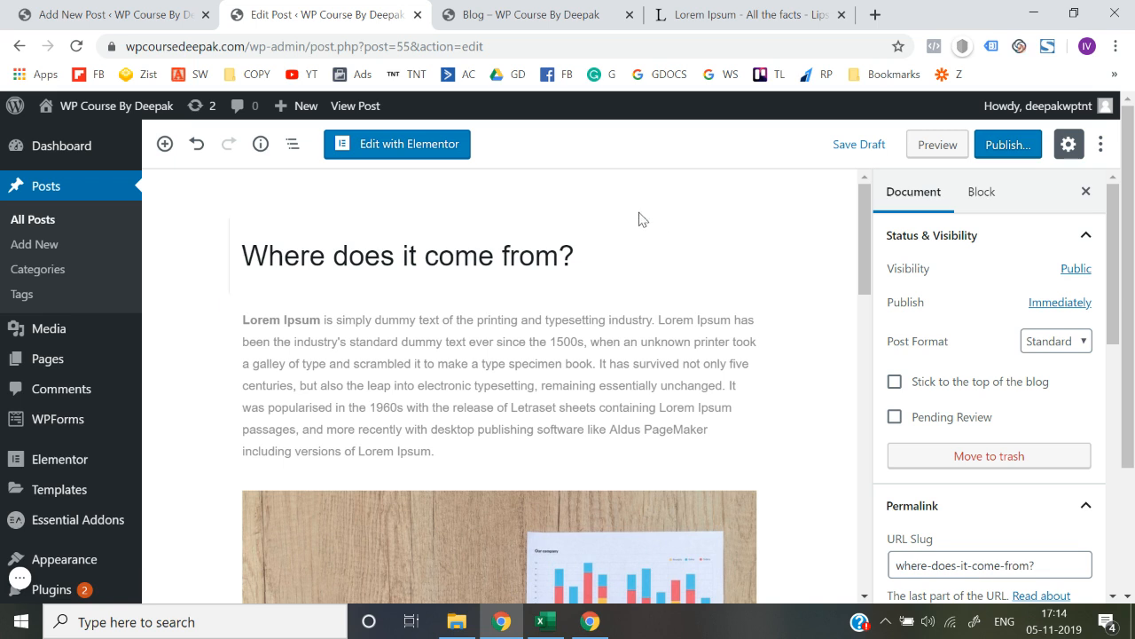
- Change the draft post's permalink slug to "come-from" and save it
{"action": "left_click", "coordinate": [605, 262]}
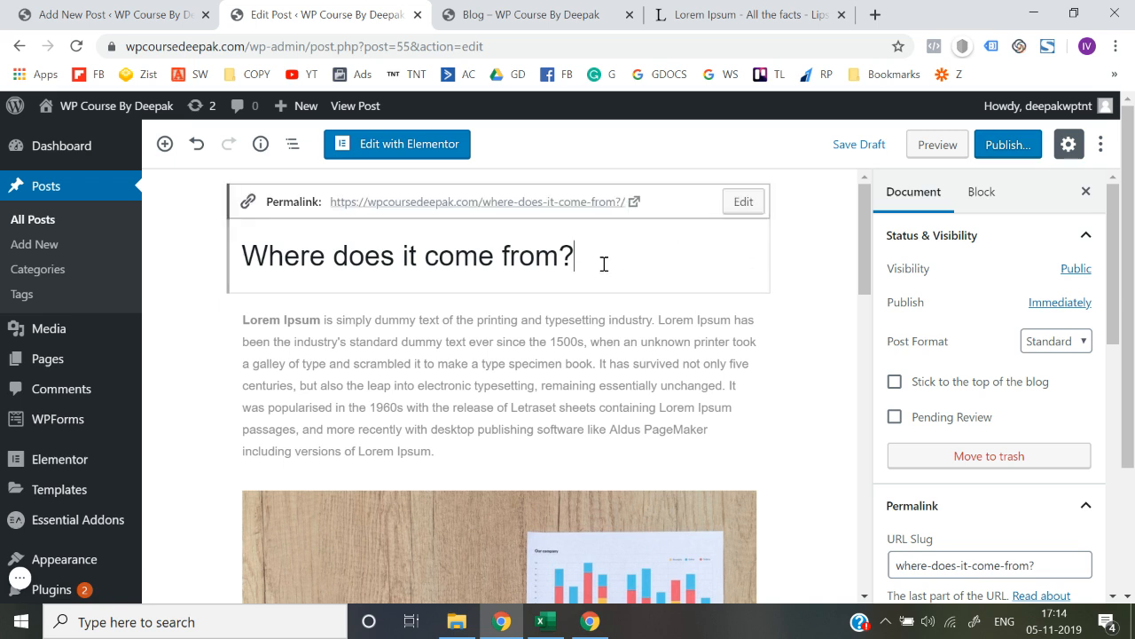
{"action": "left_click", "coordinate": [735, 205]}
{"action": "key", "text": "ctrl+a"}
{"action": "type", "text": "come"}
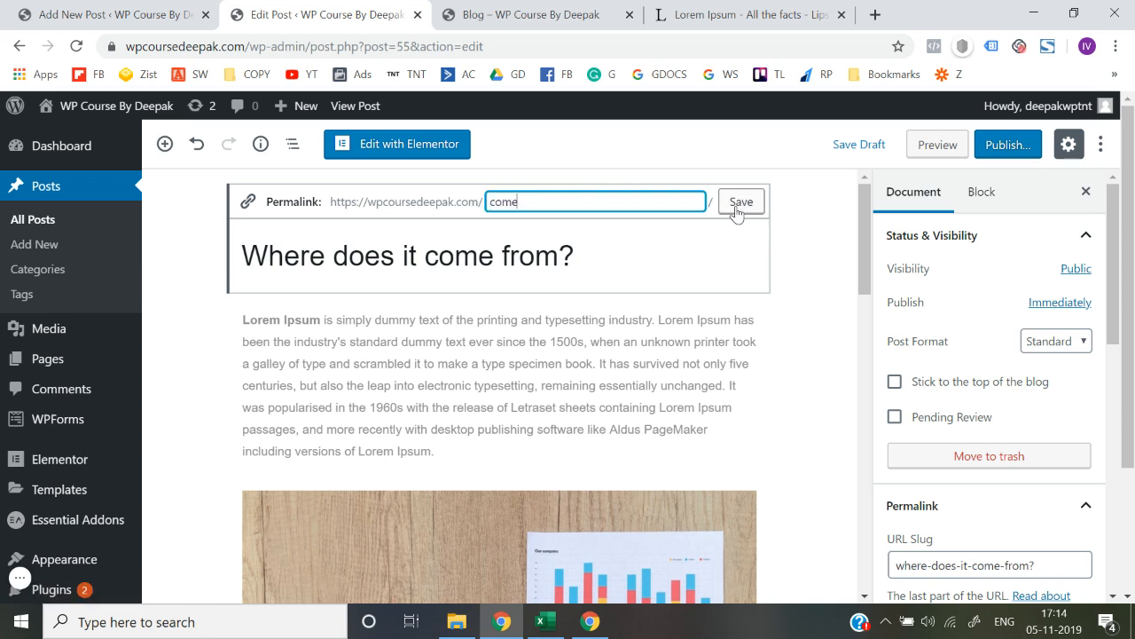
{"action": "left_click", "coordinate": [736, 205]}
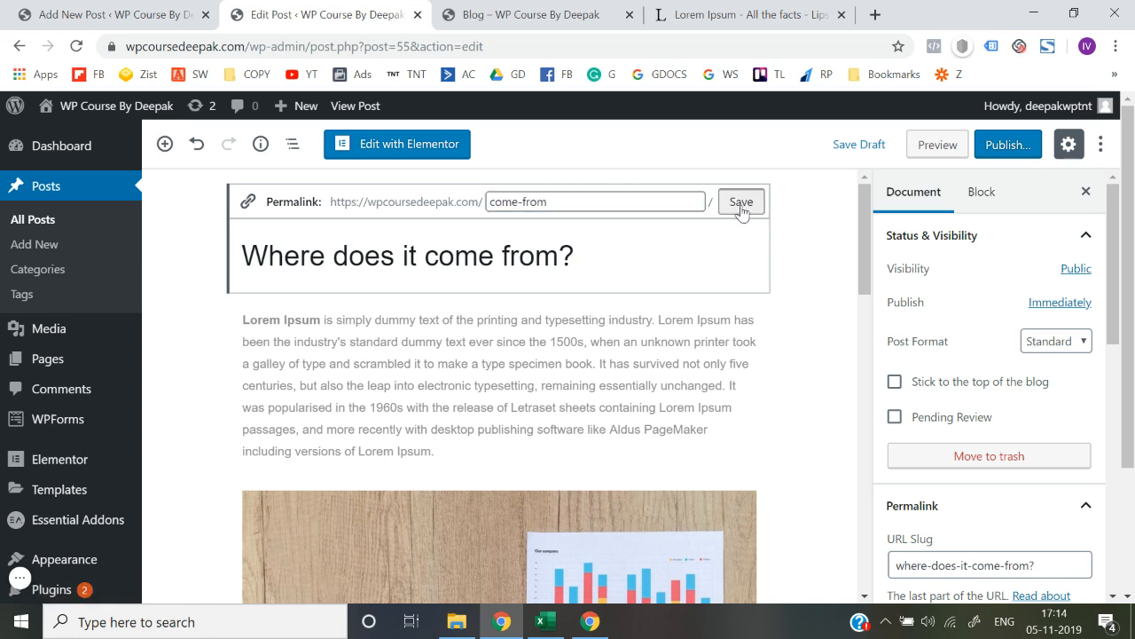
- Remove the first paragraph block, starting with "Lorem Ipsum is simply dummy text", from the draft post
{"action": "scroll", "coordinate": [806, 319], "scroll_direction": "down", "scroll_amount": 1}
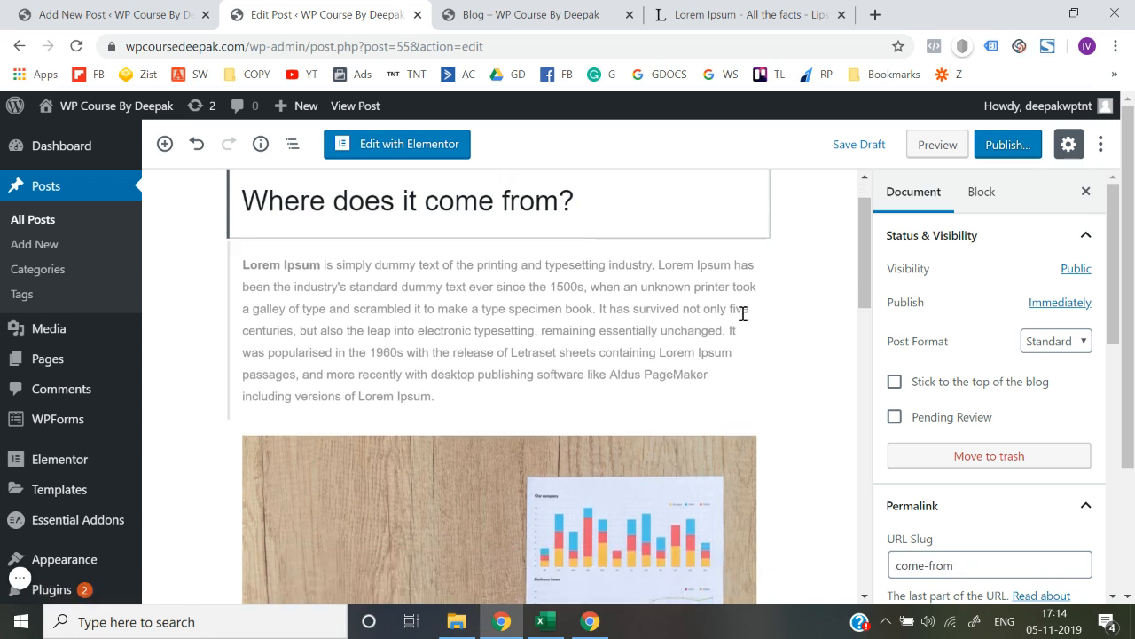
{"action": "left_click", "coordinate": [743, 282]}
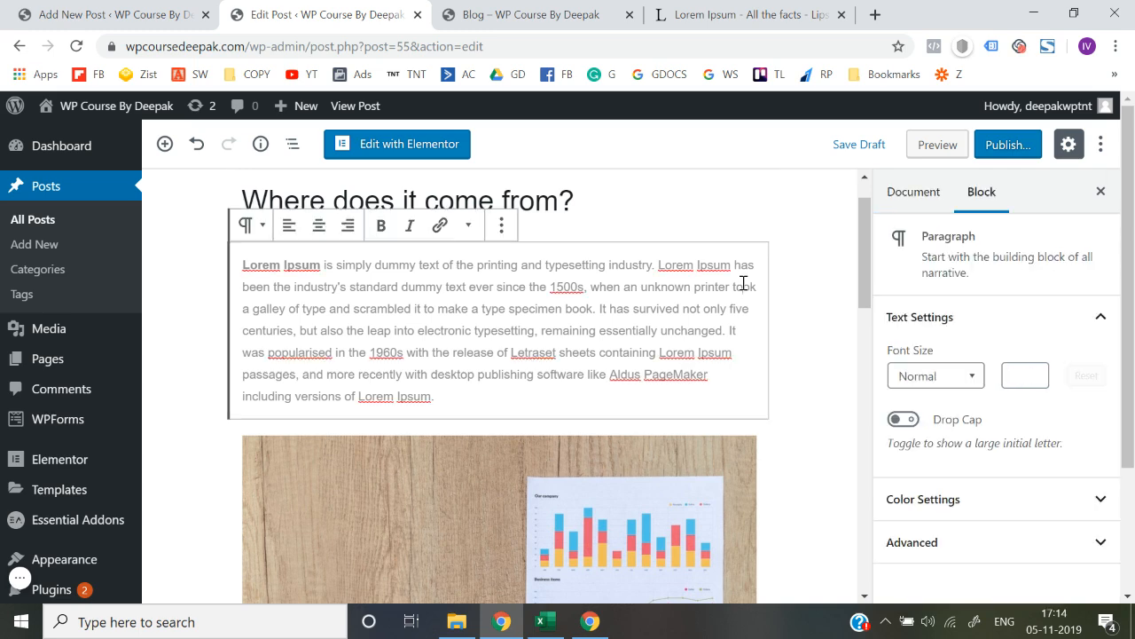
{"action": "left_click", "coordinate": [502, 227]}
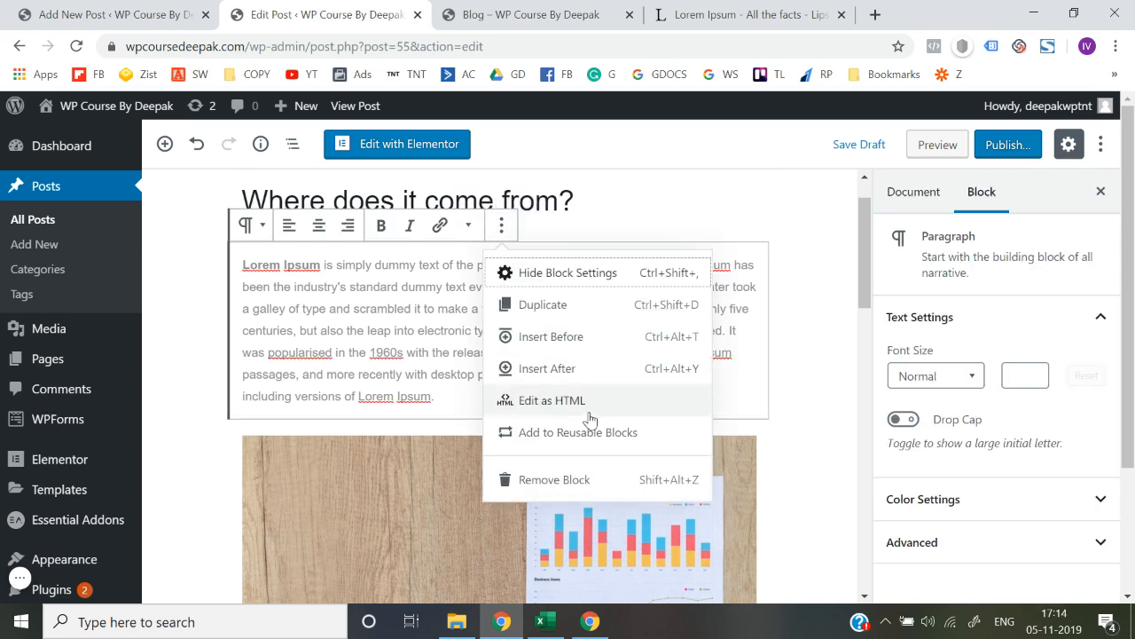
{"action": "left_click", "coordinate": [554, 480]}
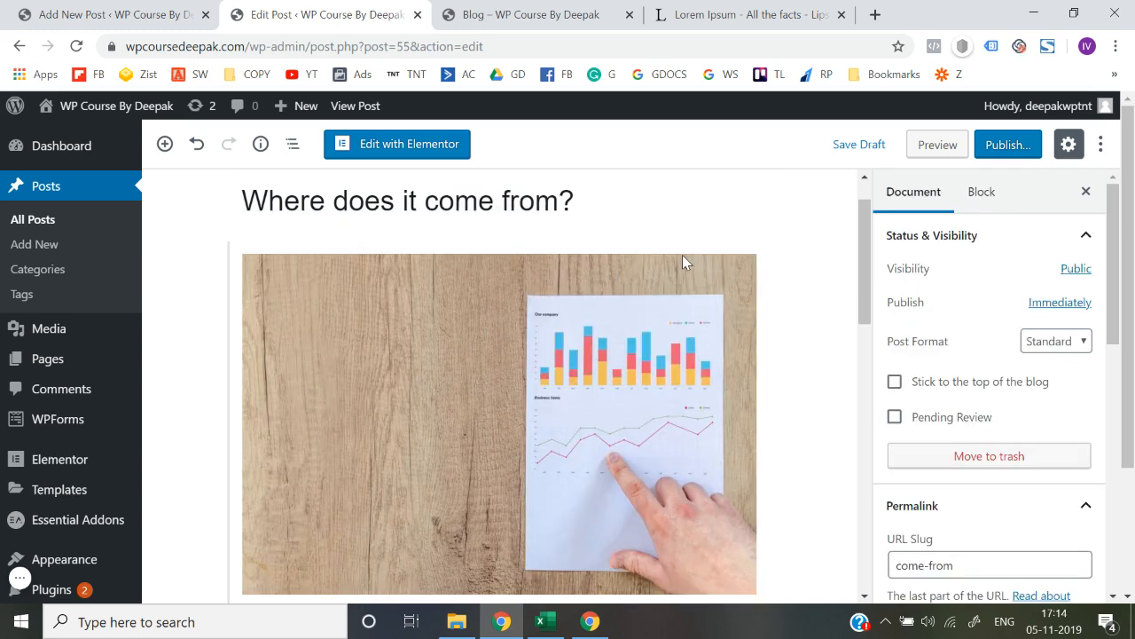
- Remove the image block showing a hand pointing at printed charts from the draft post
{"action": "scroll", "coordinate": [299, 312], "scroll_direction": "down", "scroll_amount": 1}
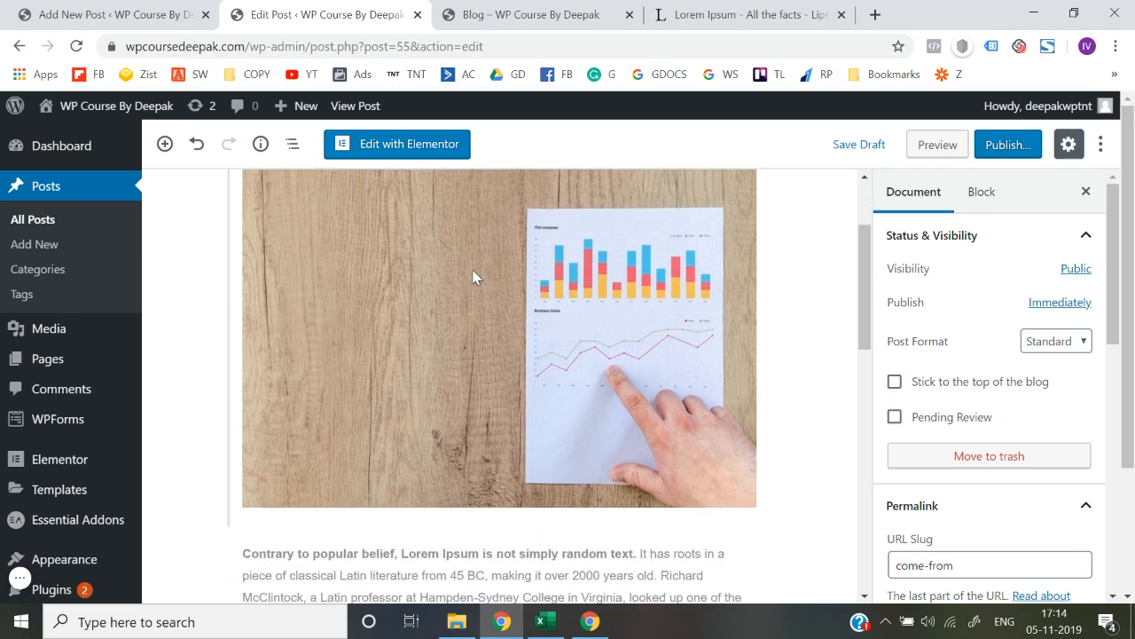
{"action": "left_click", "coordinate": [472, 278]}
{"action": "left_click", "coordinate": [471, 206]}
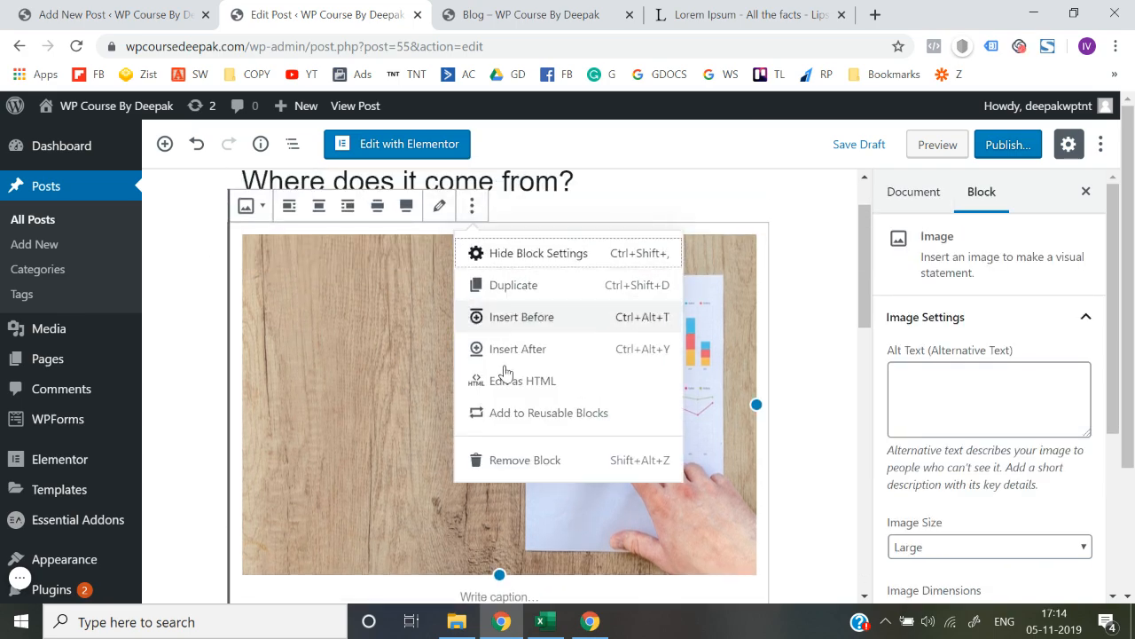
{"action": "left_click", "coordinate": [473, 459]}
- Remove the remaining paragraph blocks, starting with "Contrary to popular belief" and "The standard chunk of Lorem Ipsum", from the draft post
{"action": "left_click", "coordinate": [467, 289]}
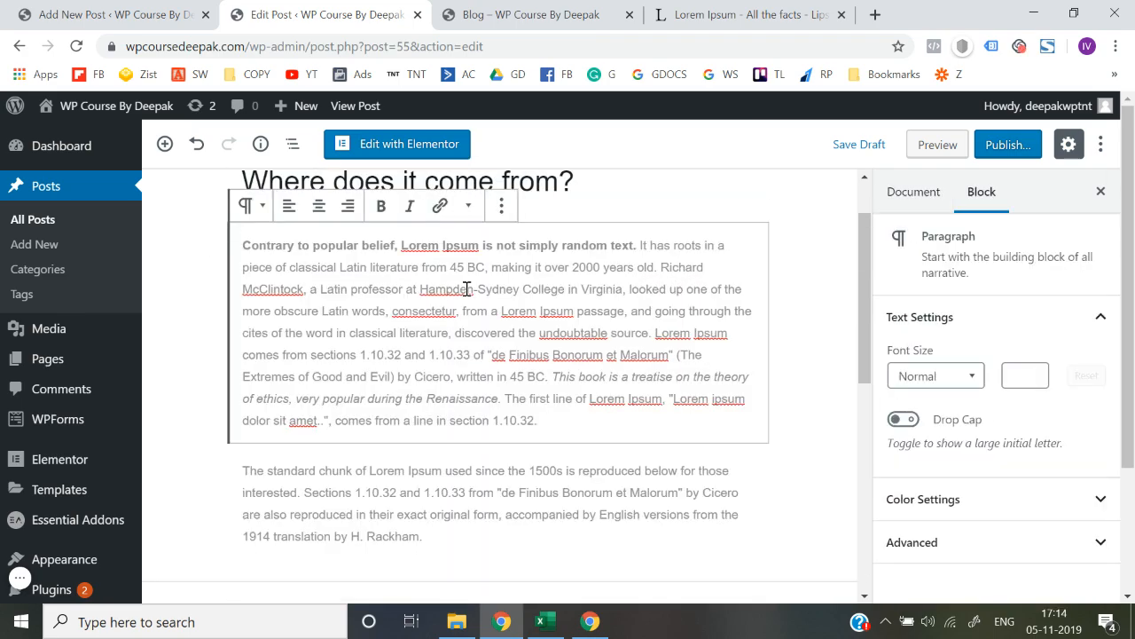
{"action": "left_click", "coordinate": [501, 206]}
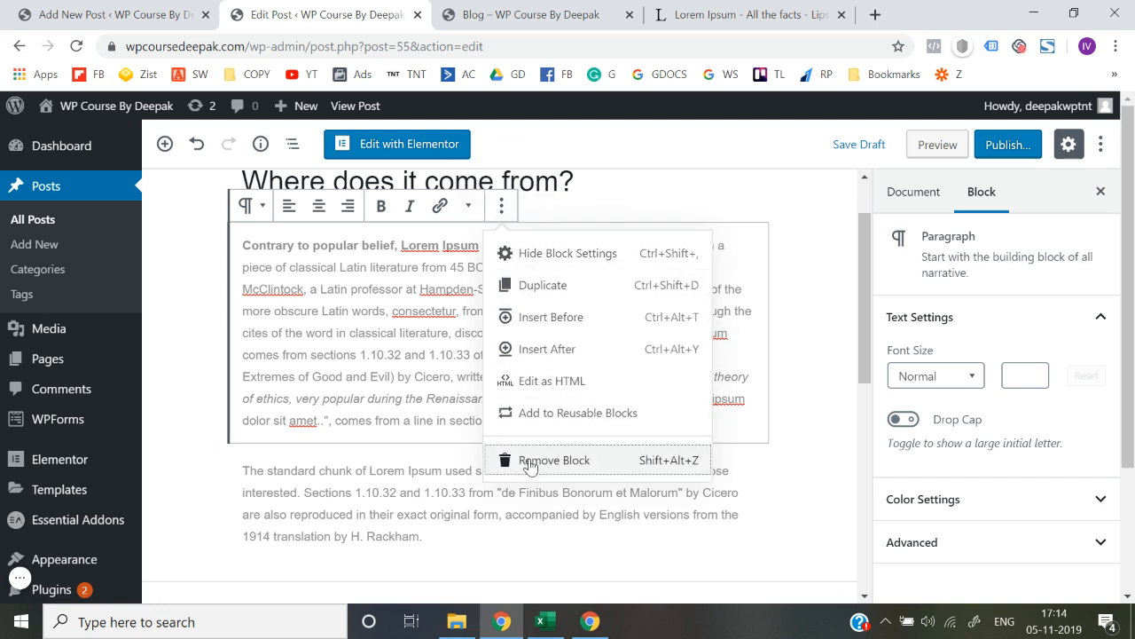
{"action": "left_click", "coordinate": [529, 462]}
{"action": "left_click", "coordinate": [523, 309]}
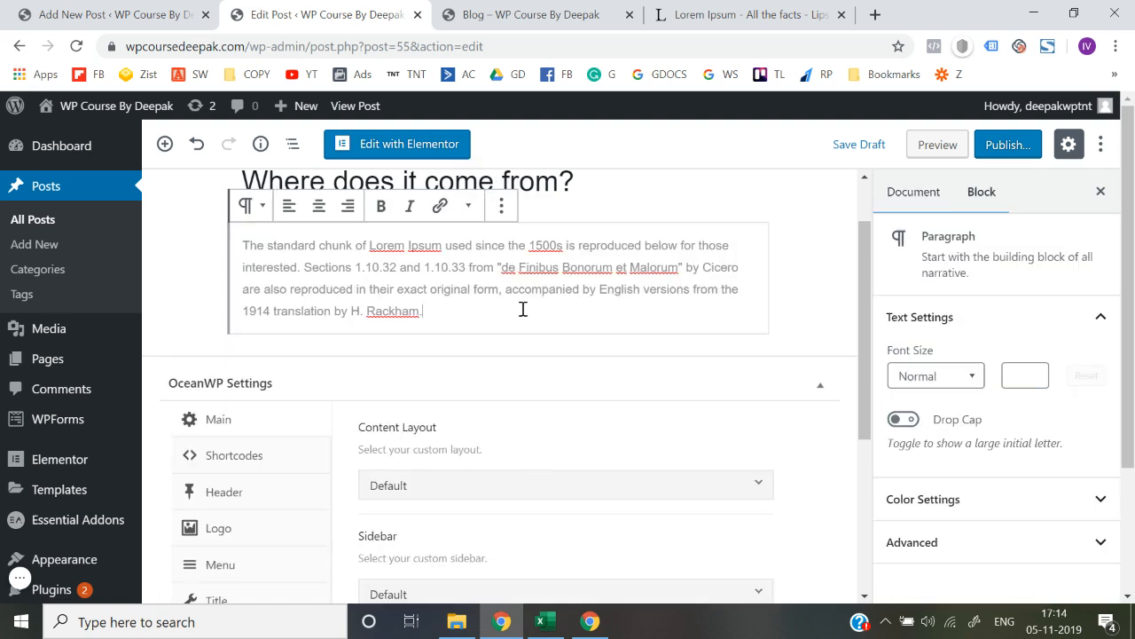
{"action": "left_click", "coordinate": [503, 213]}
{"action": "left_click", "coordinate": [569, 467]}
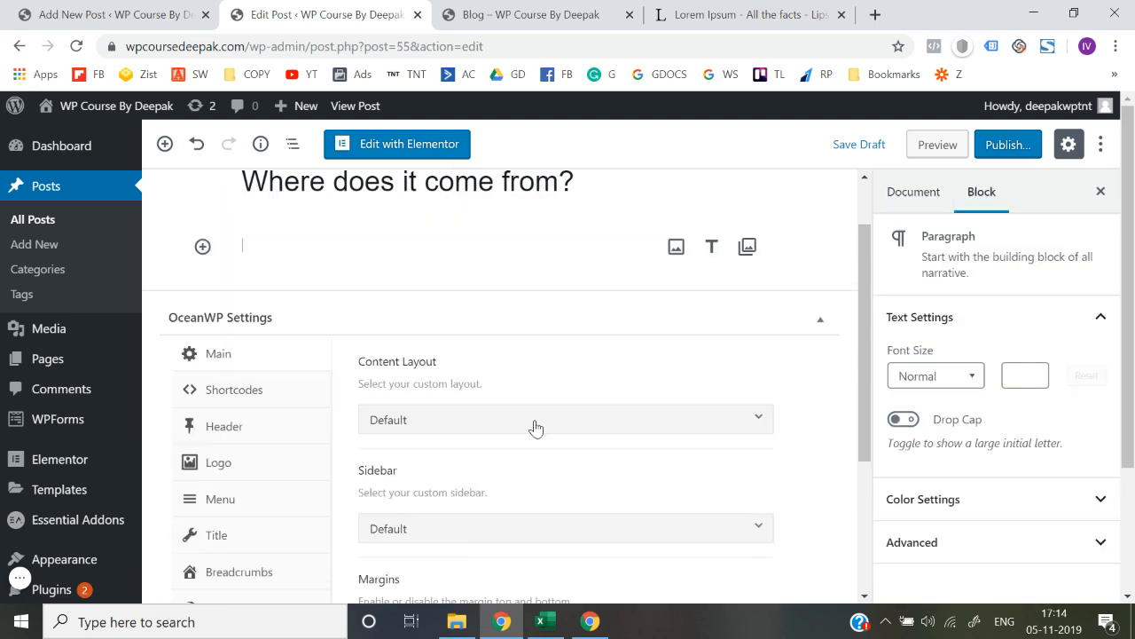
- Copy the paragraph under "Where can I get some?" from the Lorem Ipsum site and paste it as the draft post's body
{"action": "left_click", "coordinate": [572, 9]}
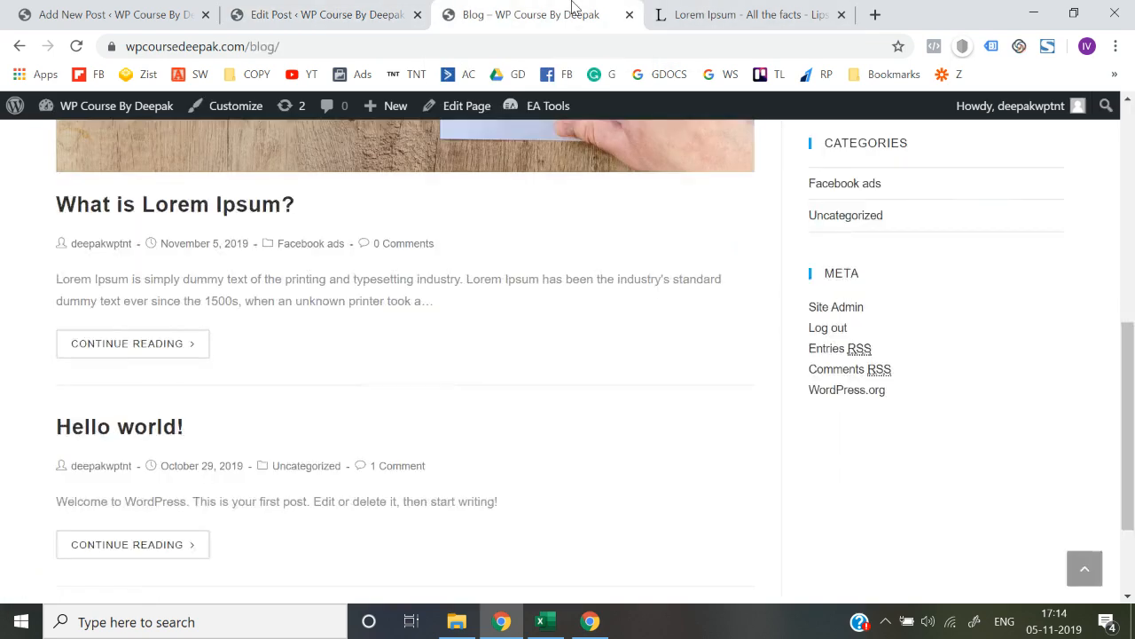
{"action": "left_click", "coordinate": [699, 16]}
{"action": "left_click_drag", "start_coordinate": [574, 225], "coordinate": [878, 425]}
{"action": "key", "text": "ctrl+c"}
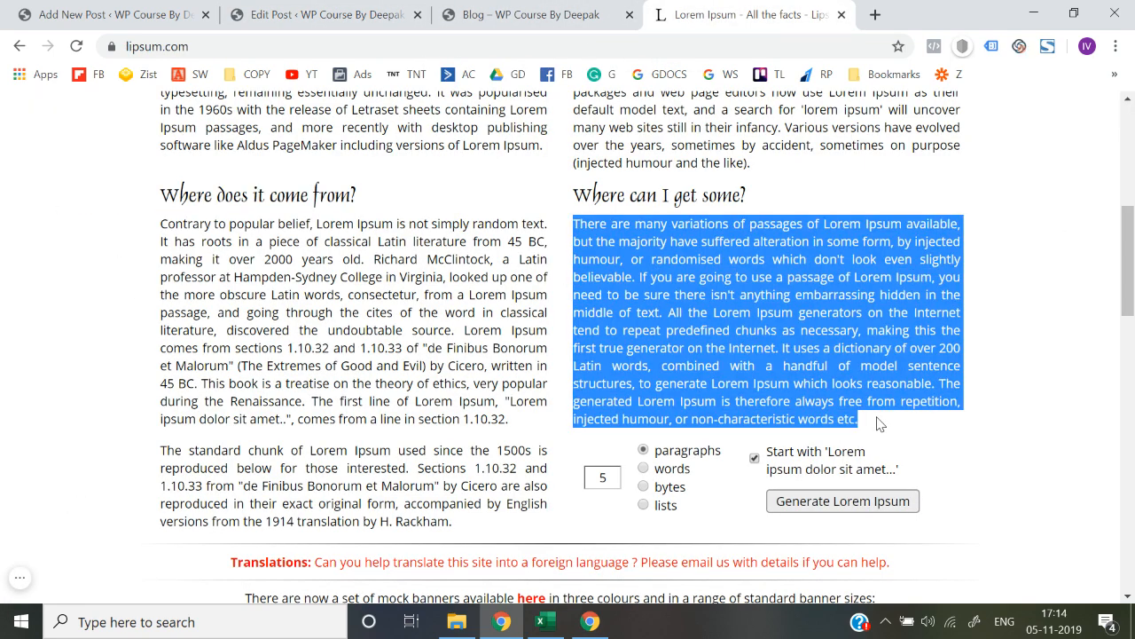
{"action": "left_click", "coordinate": [470, 15]}
{"action": "left_click", "coordinate": [310, 15]}
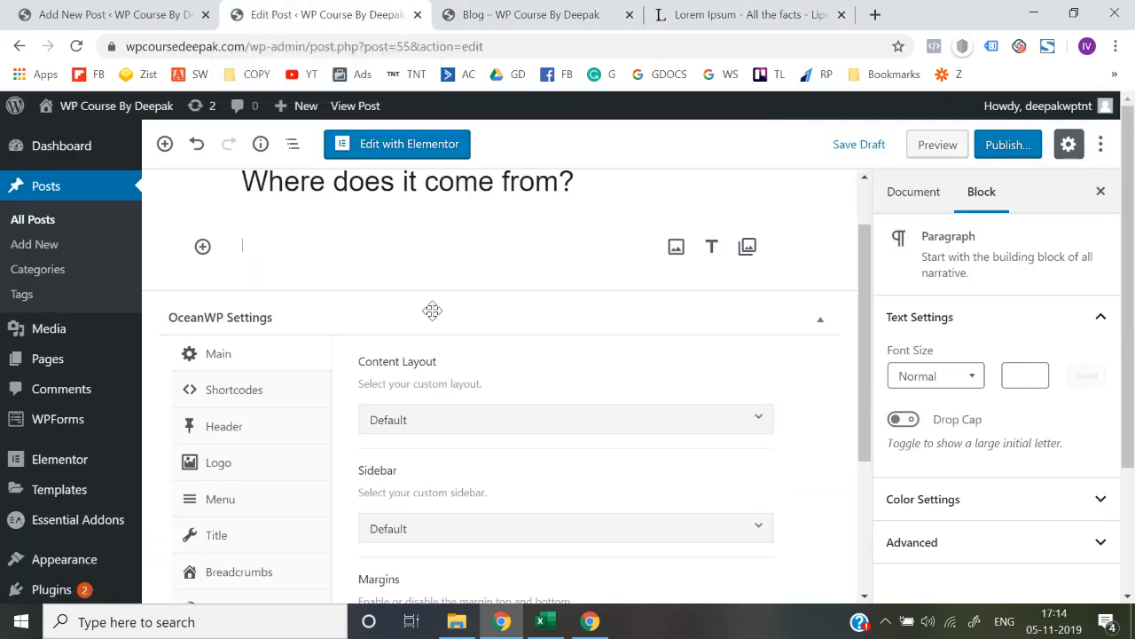
{"action": "left_click", "coordinate": [329, 243]}
{"action": "key", "text": "ctrl+v"}
{"action": "left_click", "coordinate": [183, 376]}
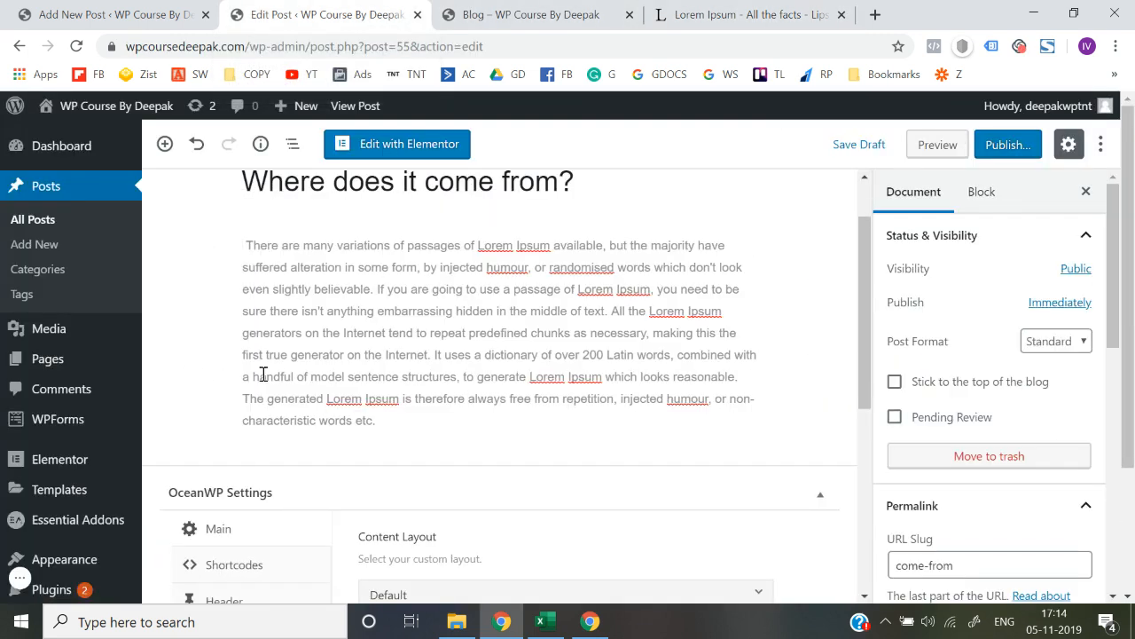
- Add an image block below the "There are many variations" paragraph in the draft post
{"action": "scroll", "coordinate": [167, 423], "scroll_direction": "down", "scroll_amount": 1}
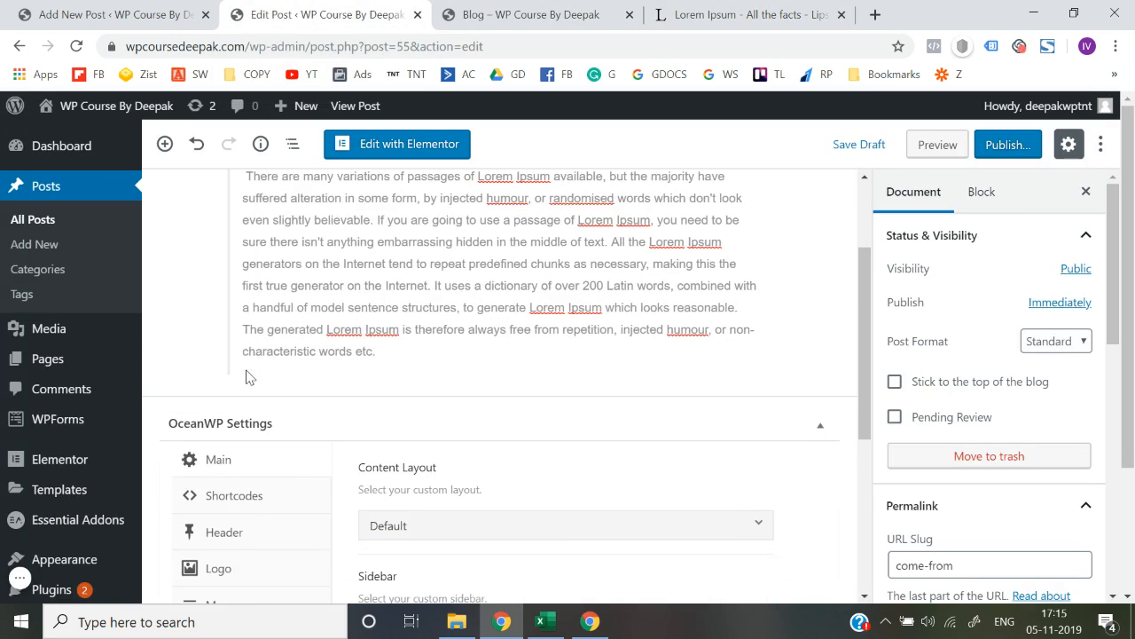
{"action": "left_click", "coordinate": [277, 362]}
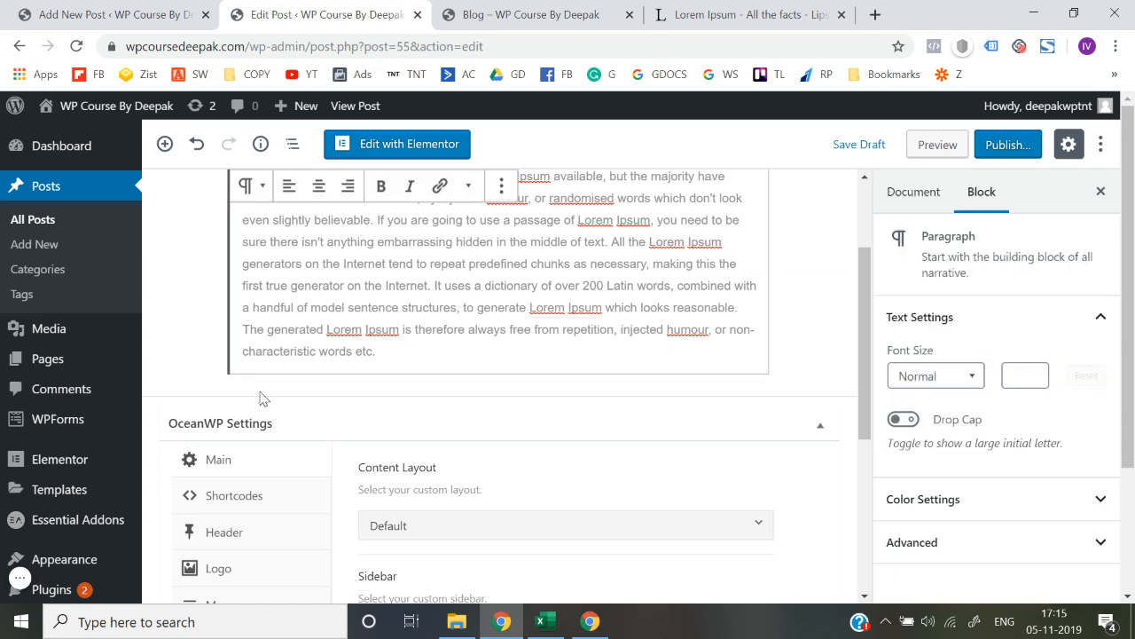
{"action": "left_click", "coordinate": [792, 381]}
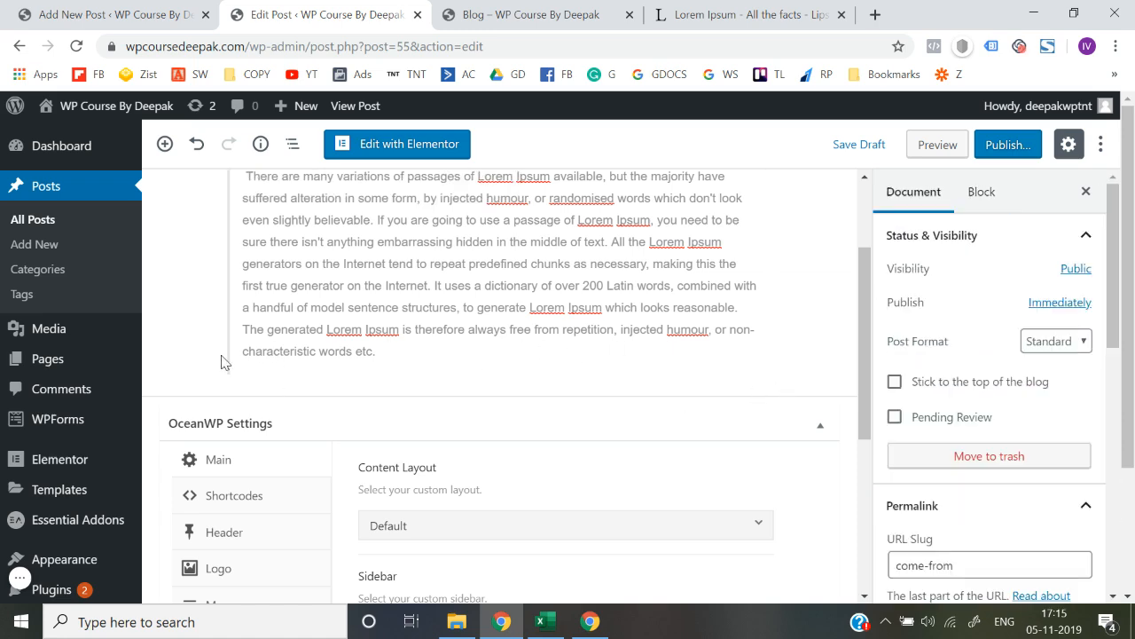
{"action": "scroll", "coordinate": [305, 379], "scroll_direction": "up", "scroll_amount": 2}
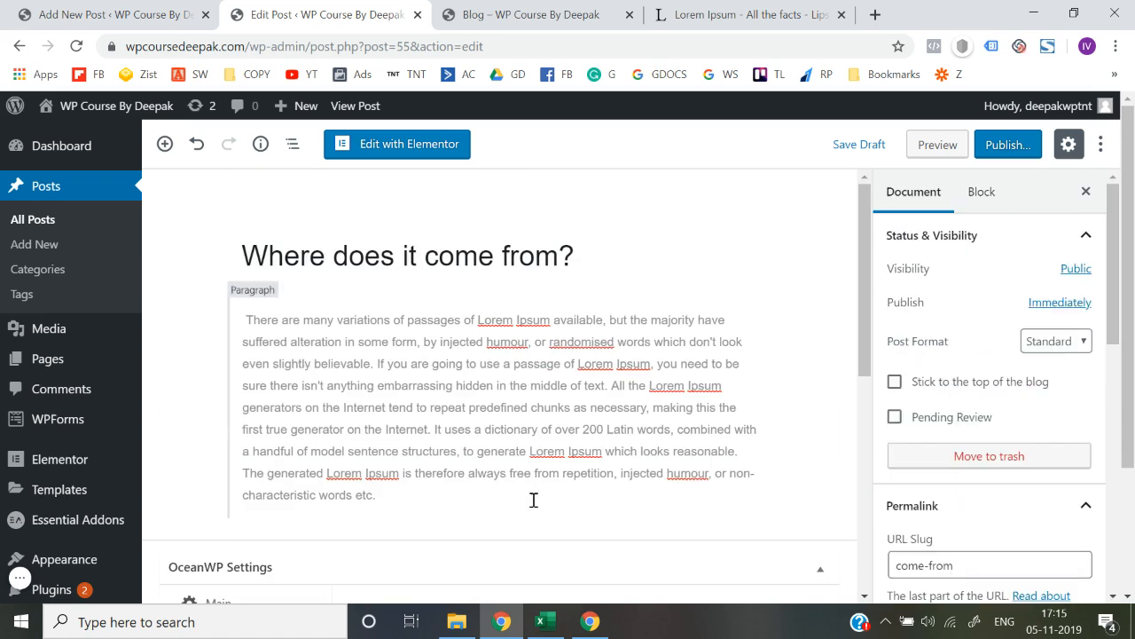
{"action": "left_click", "coordinate": [532, 499]}
{"action": "key", "text": "Return"}
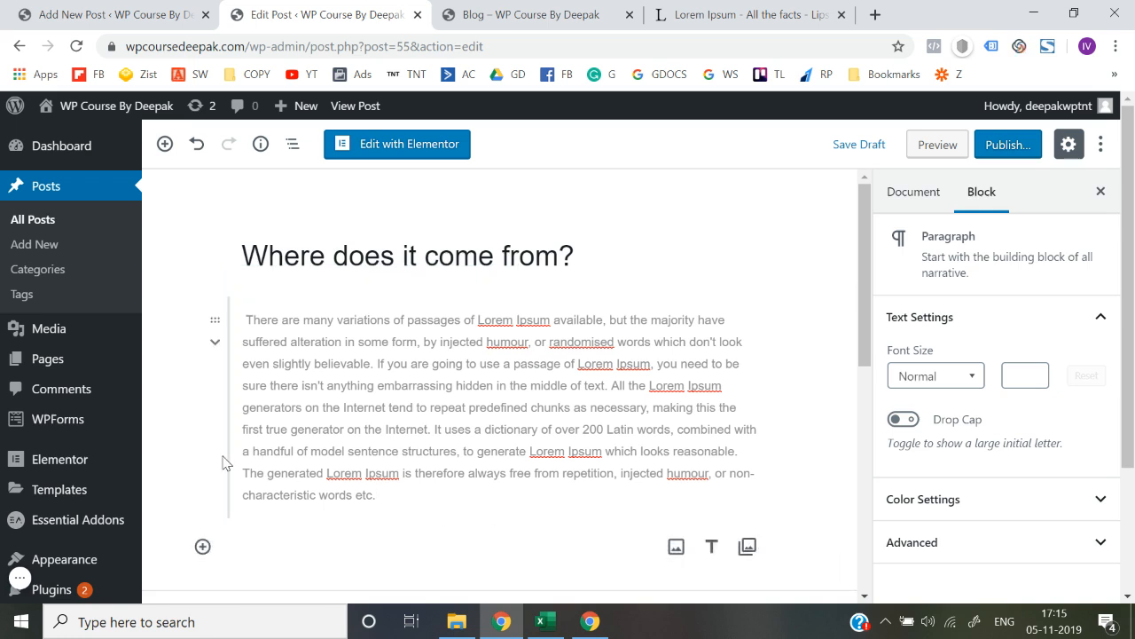
{"action": "scroll", "coordinate": [203, 471], "scroll_direction": "down", "scroll_amount": 1}
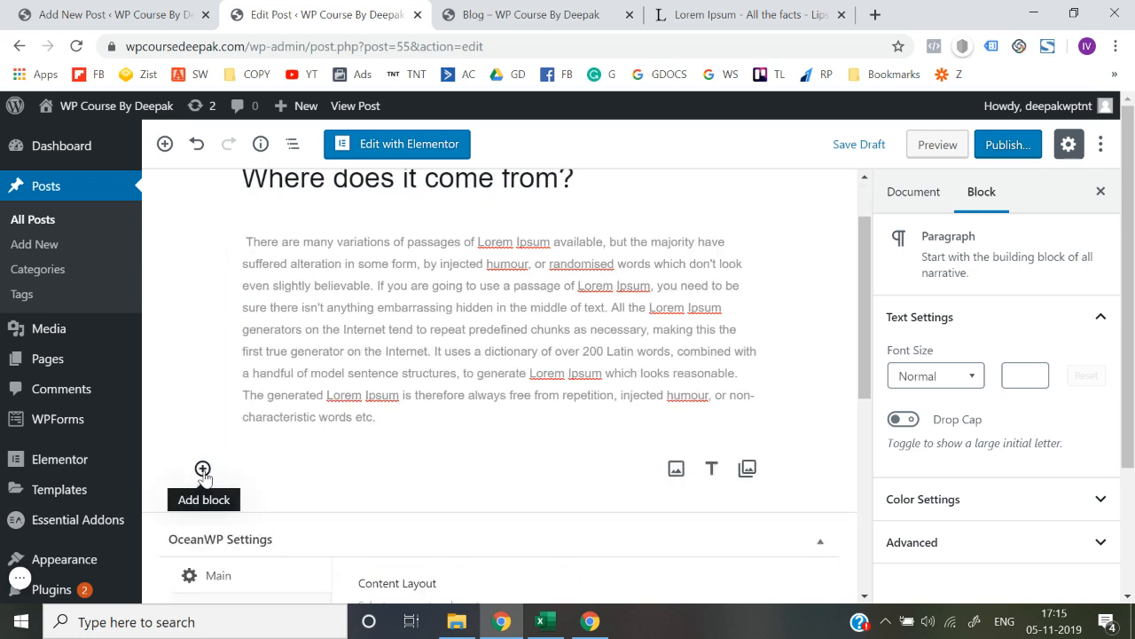
{"action": "left_click", "coordinate": [202, 468]}
{"action": "left_click", "coordinate": [395, 247]}
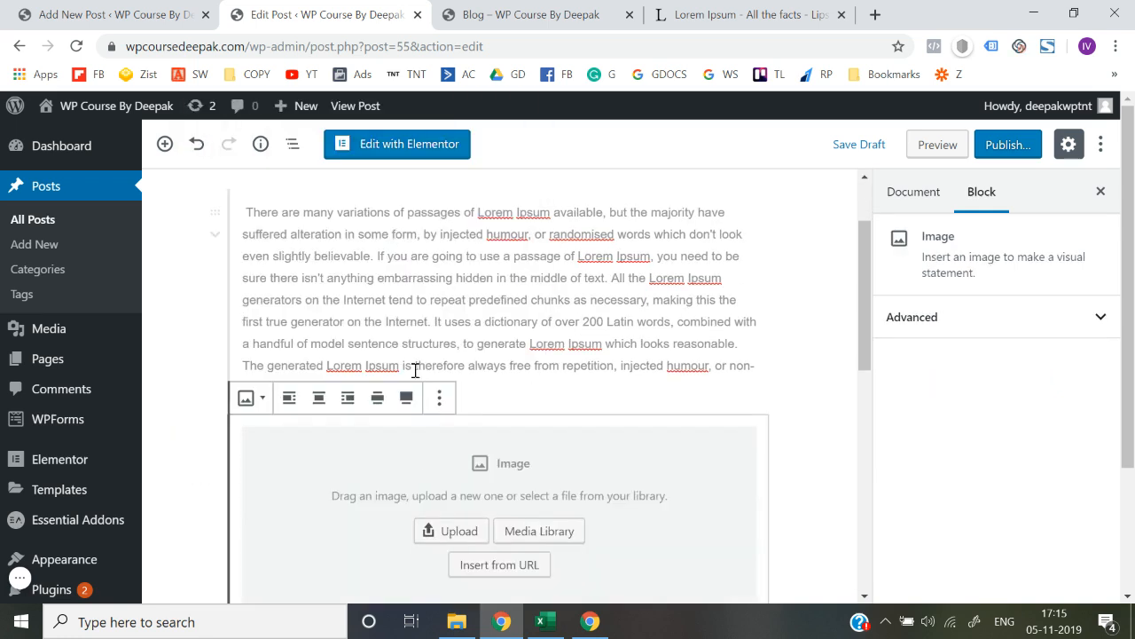
- Upload the colourful "Consumers & Users" wheel picture from the Downloads folder into the new image block
{"action": "scroll", "coordinate": [430, 444], "scroll_direction": "down", "scroll_amount": 1}
{"action": "left_click", "coordinate": [454, 411]}
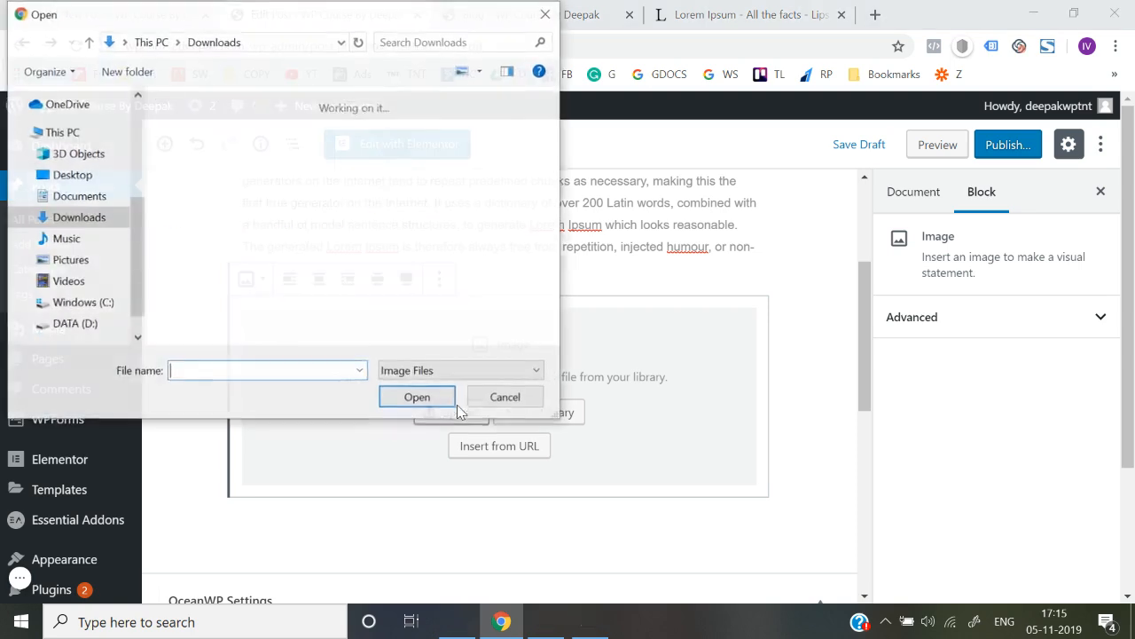
{"action": "double_click", "coordinate": [325, 220]}
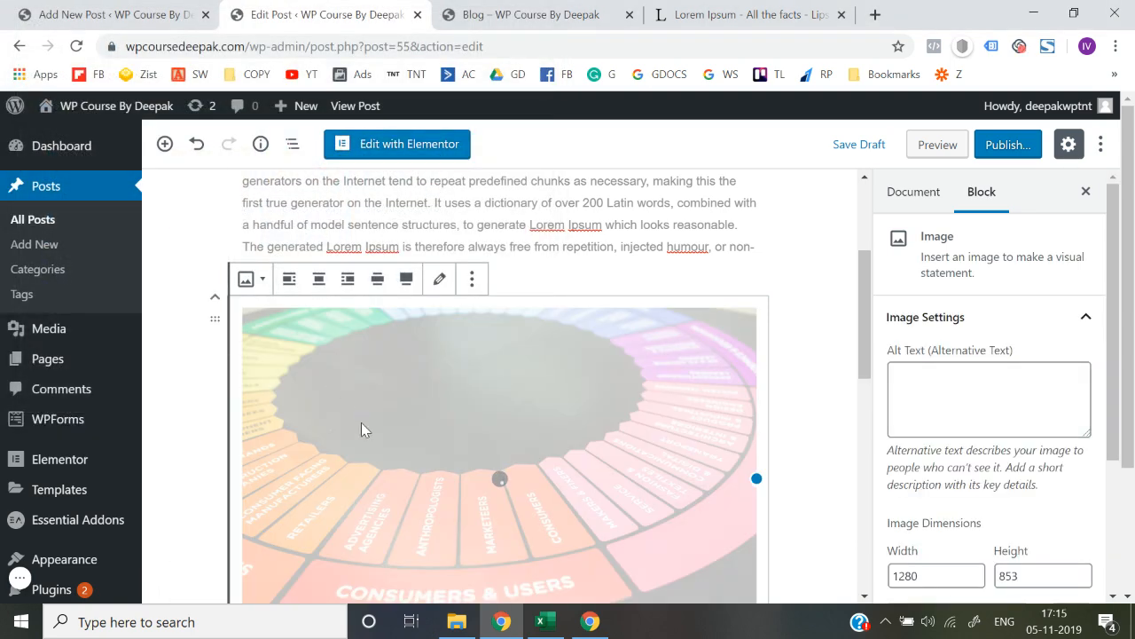
{"action": "scroll", "coordinate": [361, 430], "scroll_direction": "down", "scroll_amount": 2}
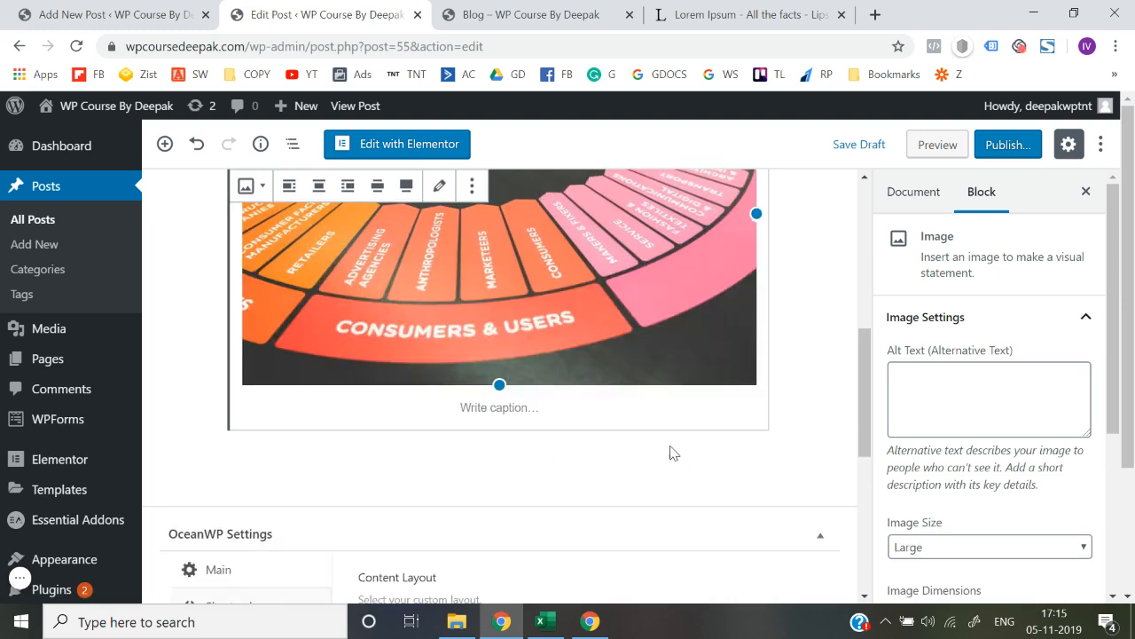
{"action": "left_click", "coordinate": [713, 458]}
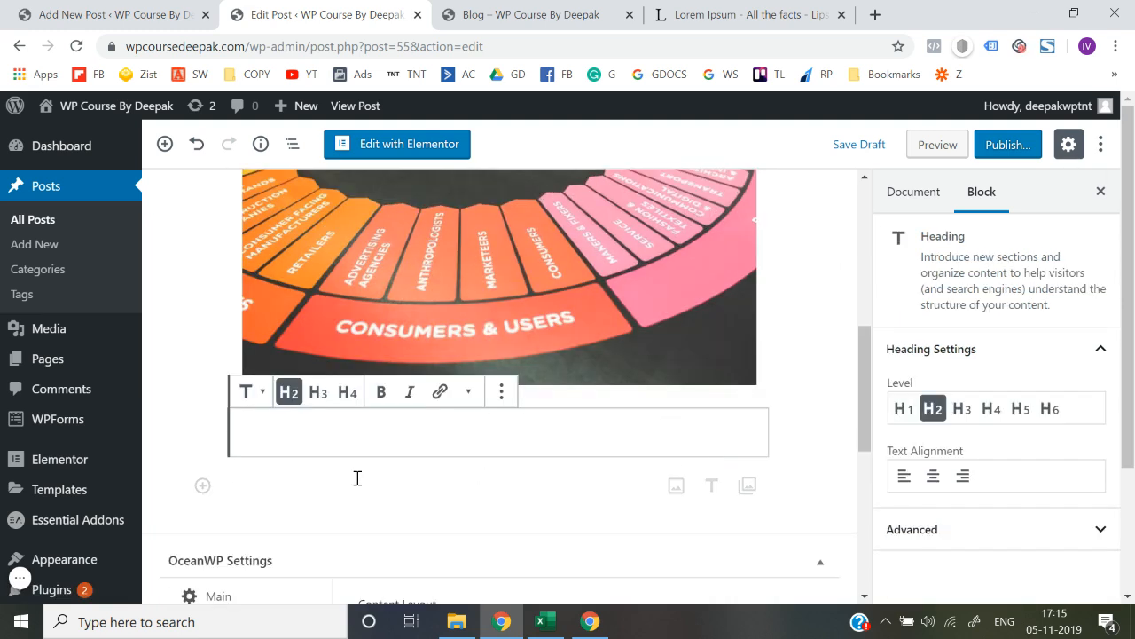
{"action": "left_click", "coordinate": [185, 459]}
{"action": "left_click", "coordinate": [353, 434]}
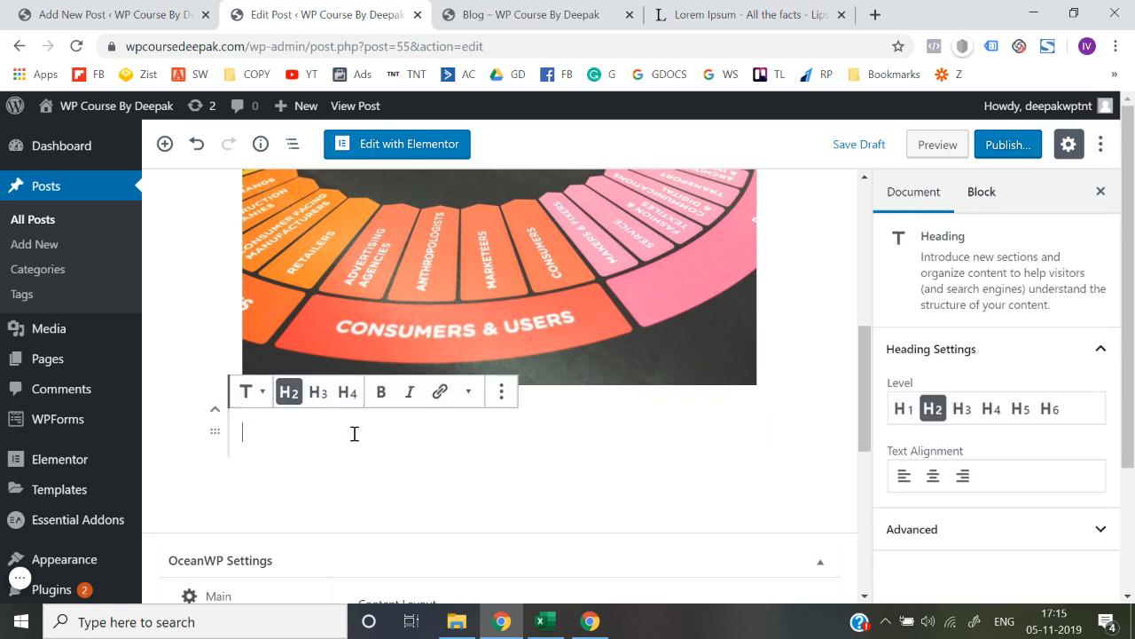
{"action": "left_click", "coordinate": [501, 391]}
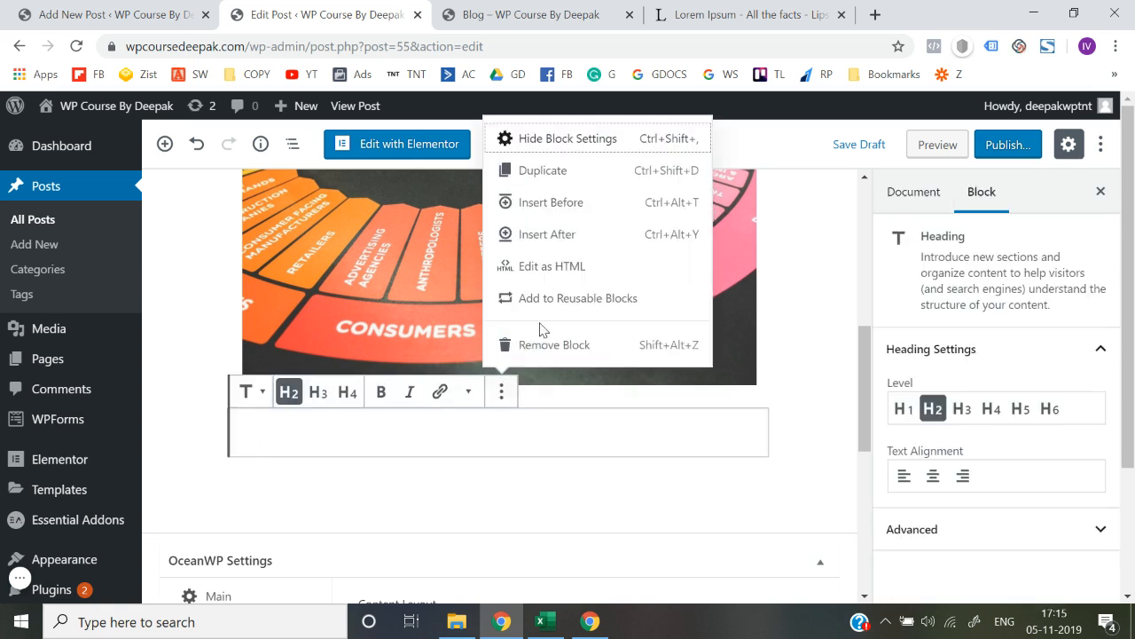
{"action": "left_click", "coordinate": [507, 345]}
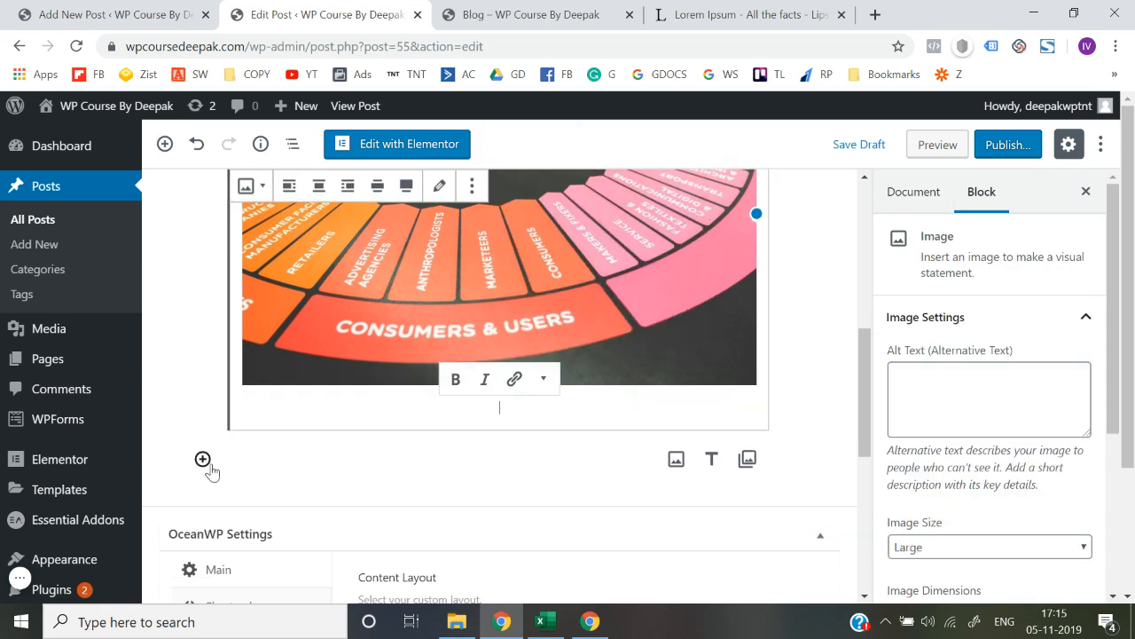
- Add a paragraph block below the image and fill it with the "Why do we use it?" text copied from the Lorem Ipsum site
{"action": "left_click", "coordinate": [202, 459]}
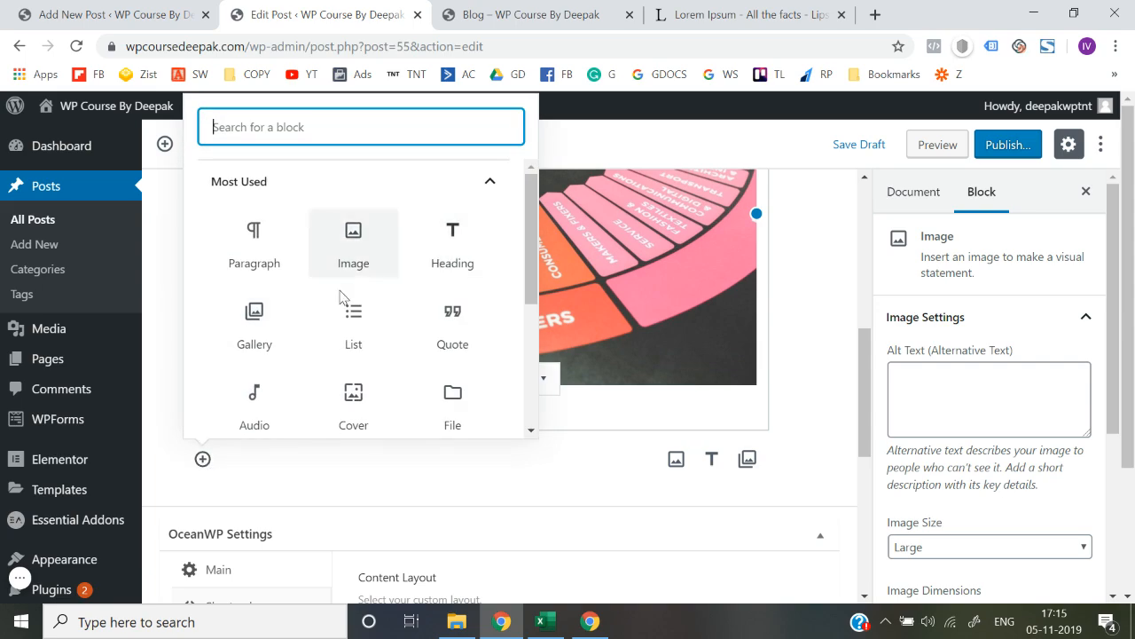
{"action": "left_click", "coordinate": [265, 276]}
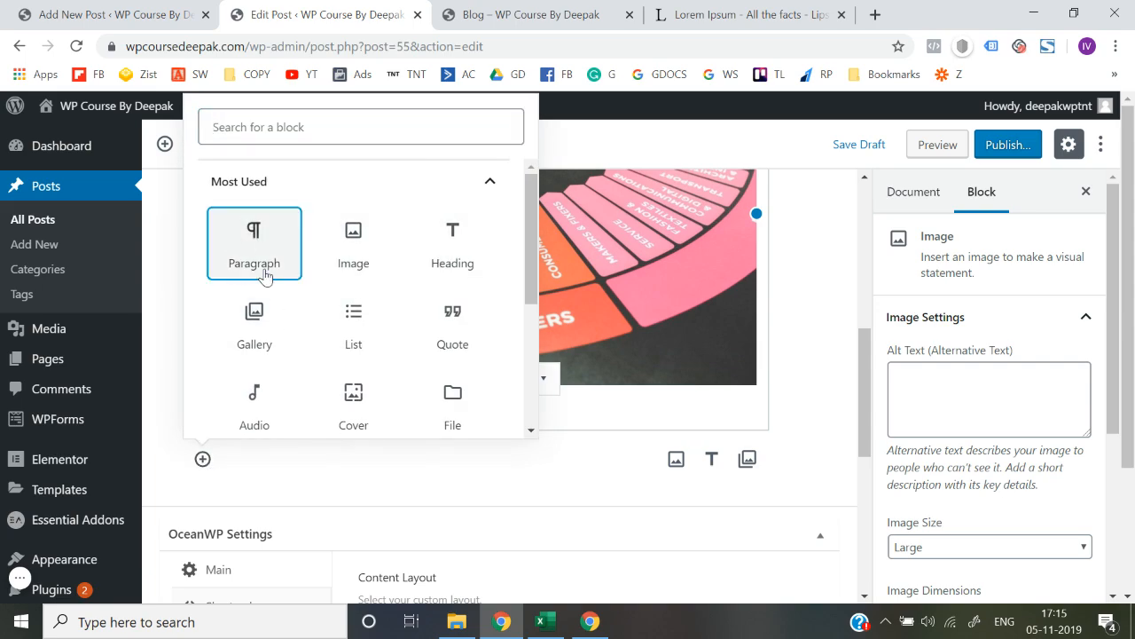
{"action": "left_click", "coordinate": [745, 14]}
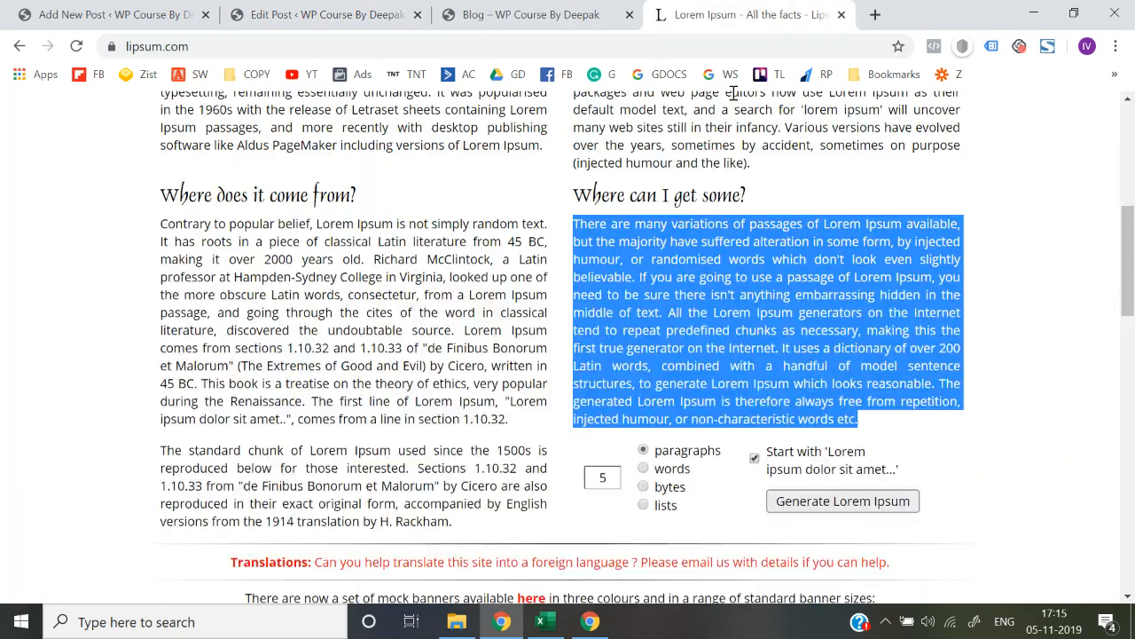
{"action": "scroll", "coordinate": [740, 352], "scroll_direction": "up", "scroll_amount": 2}
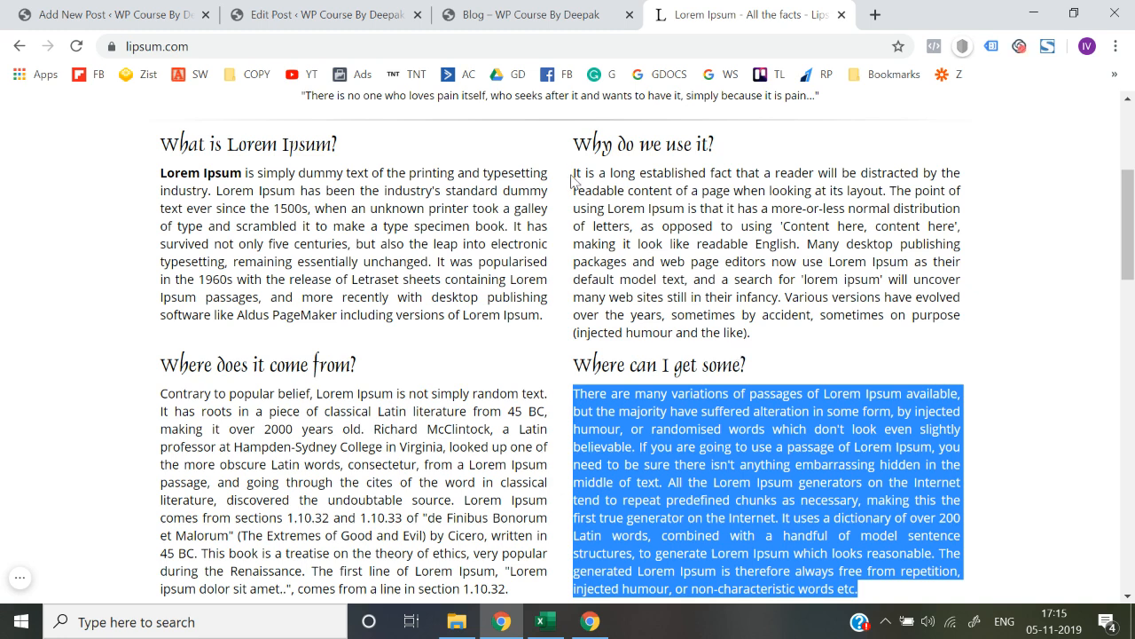
{"action": "left_click_drag", "start_coordinate": [574, 173], "coordinate": [756, 337]}
{"action": "key", "text": "ctrl+c"}
{"action": "left_click", "coordinate": [319, 18]}
{"action": "key", "text": "ctrl+v"}
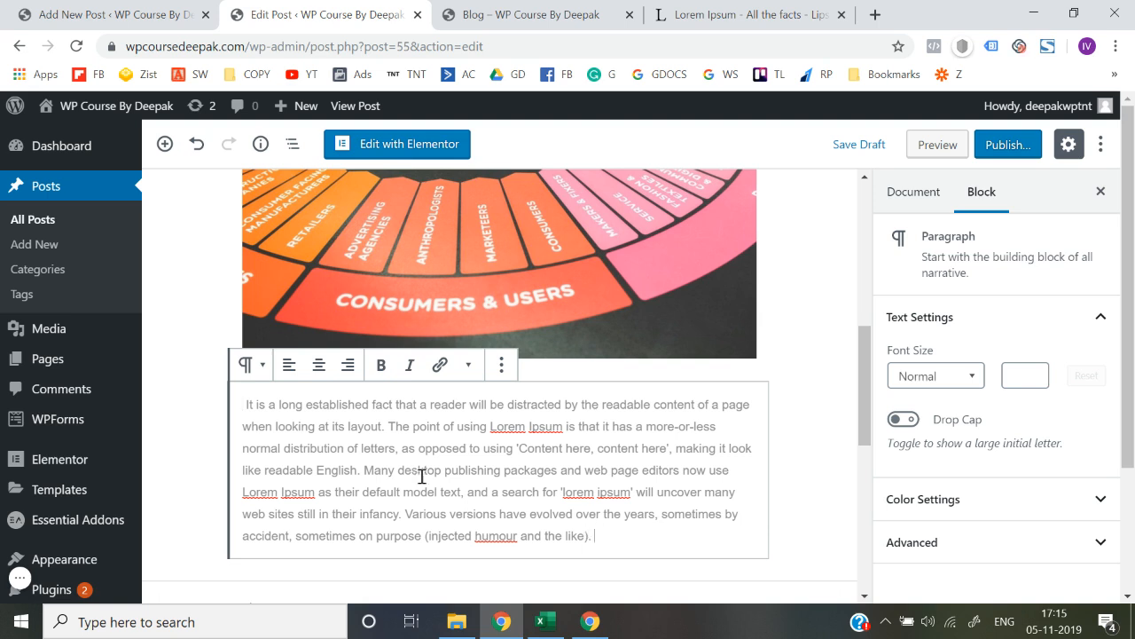
- Add a closing paragraph below the pasted text reading "For more info visit our Main website, Click here to Visit now."
{"action": "scroll", "coordinate": [162, 438], "scroll_direction": "down", "scroll_amount": 1}
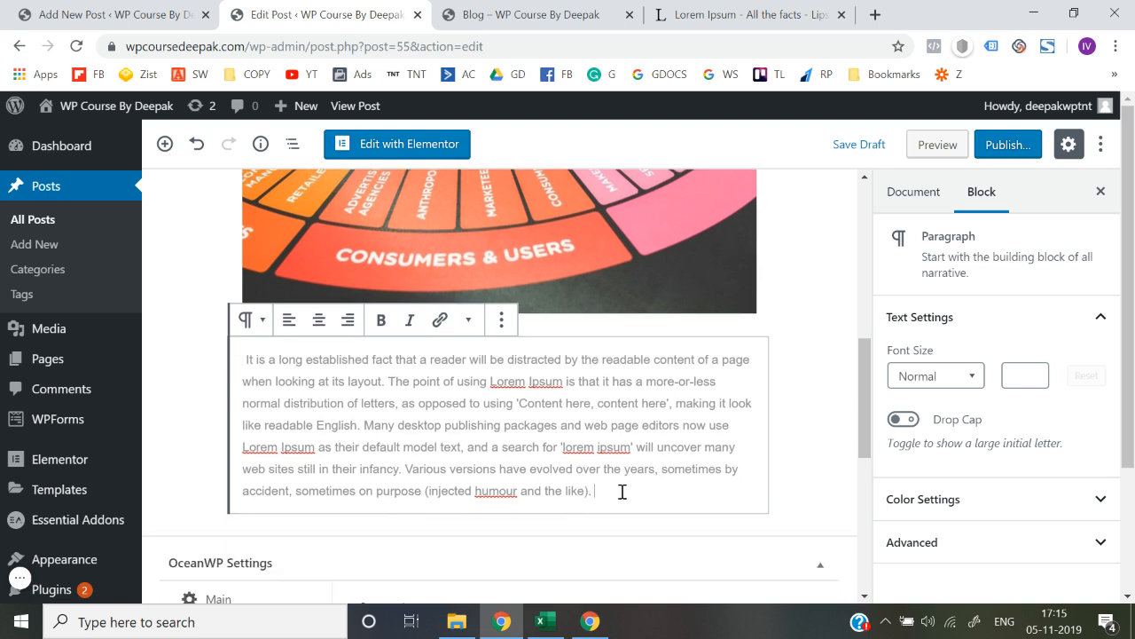
{"action": "key", "text": "Return"}
{"action": "scroll", "coordinate": [623, 491], "scroll_direction": "down", "scroll_amount": 3}
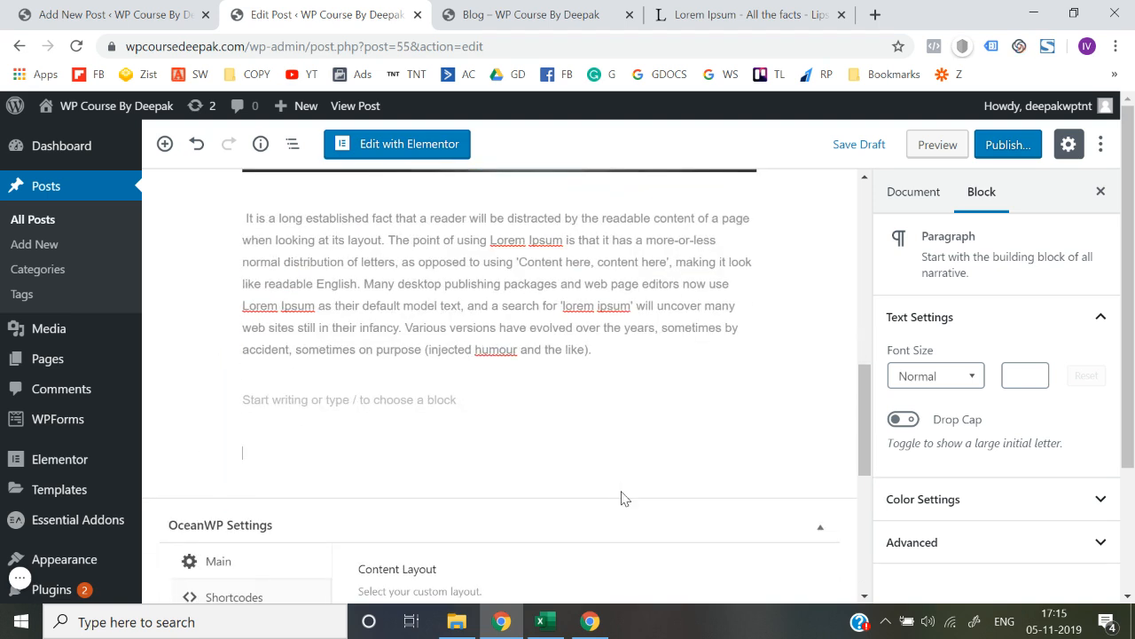
{"action": "left_click", "coordinate": [321, 396]}
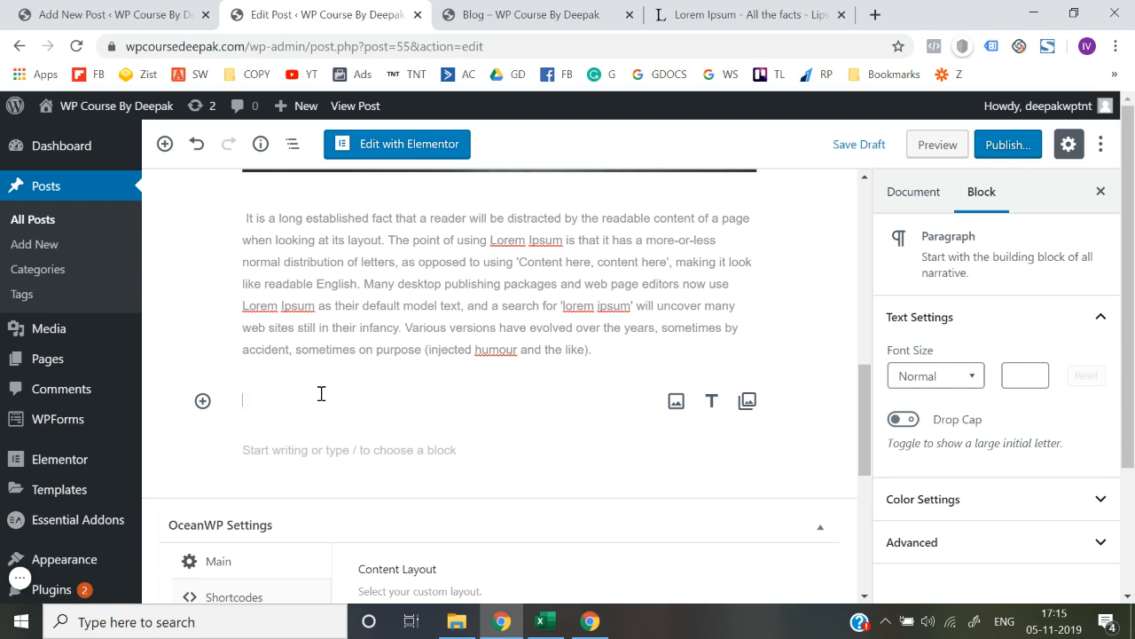
{"action": "type", "text": "For"}
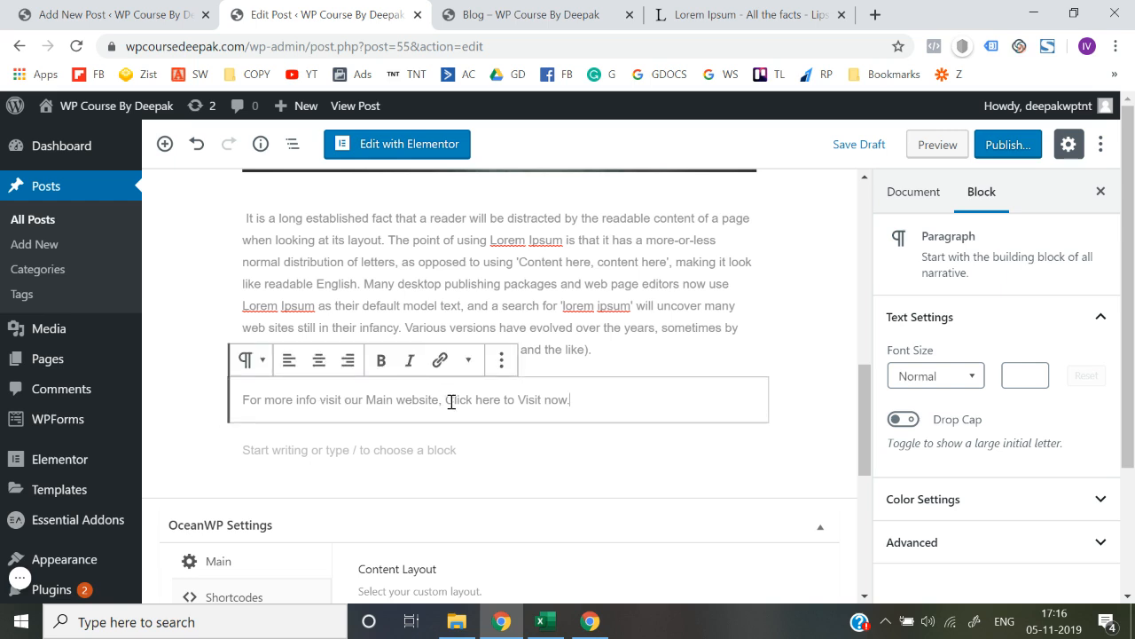
- Enter the address deepaksinghmarketing.com in a new browser tab, copy it, and return to the draft post's editor
{"action": "left_click", "coordinate": [875, 14]}
{"action": "type", "text": "deepaksinghmarketing.com"}
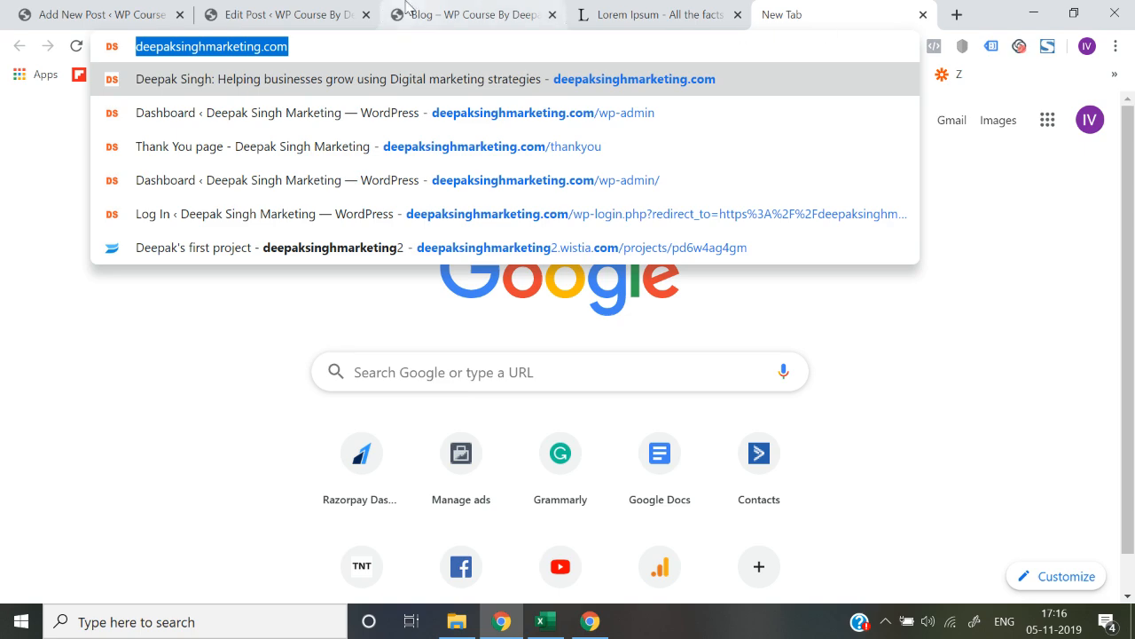
{"action": "left_click", "coordinate": [436, 10]}
{"action": "left_click", "coordinate": [306, 11]}
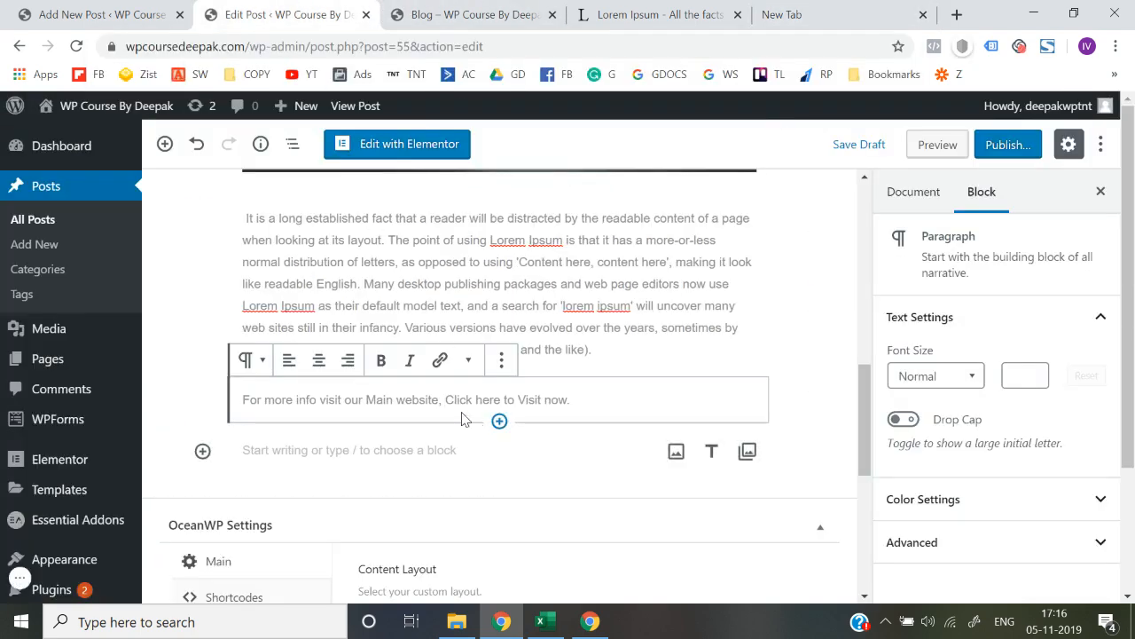
{"action": "left_click_drag", "start_coordinate": [448, 402], "coordinate": [569, 402]}
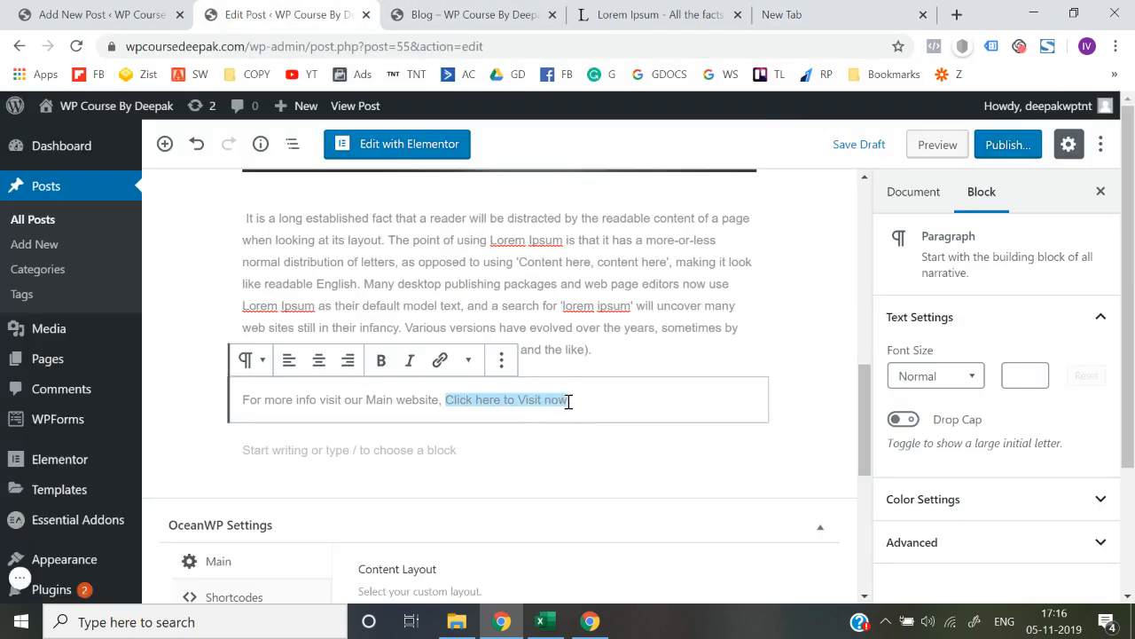
{"action": "left_click", "coordinate": [439, 371]}
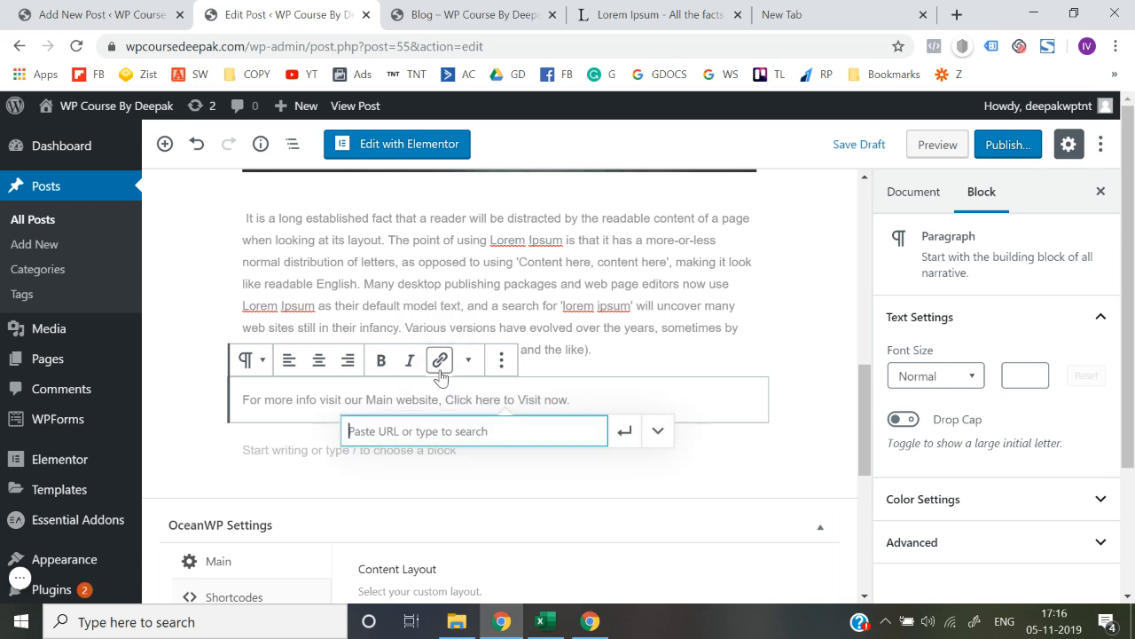
{"action": "key", "text": "ctrl+v"}
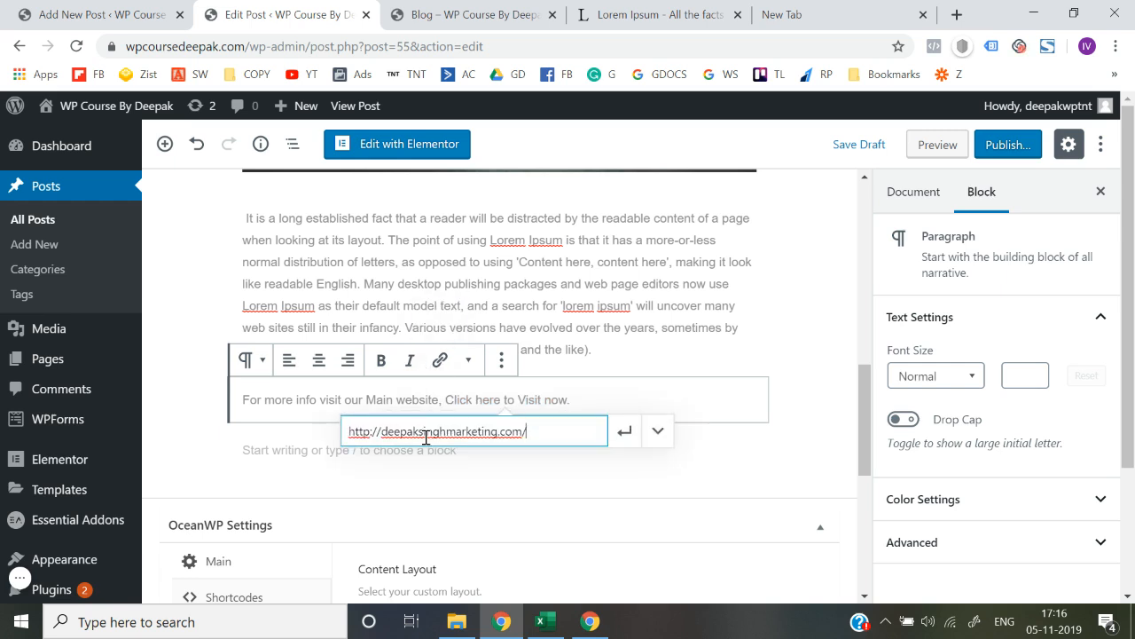
{"action": "left_click", "coordinate": [618, 436]}
{"action": "left_click", "coordinate": [221, 388]}
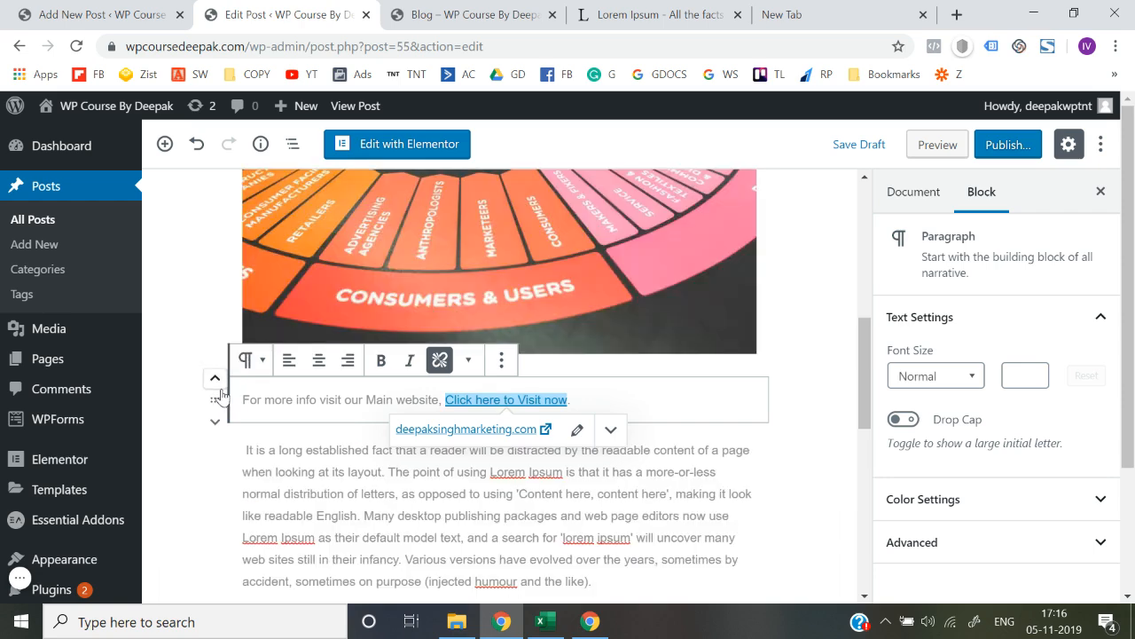
{"action": "left_click", "coordinate": [220, 449]}
{"action": "left_click", "coordinate": [186, 416]}
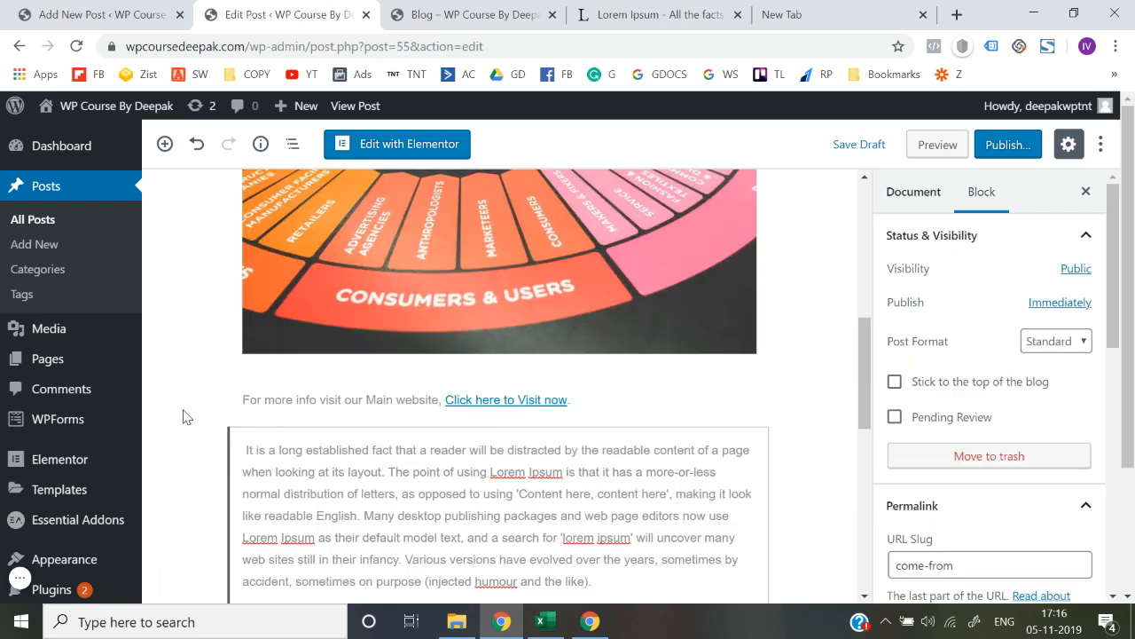
{"action": "left_click", "coordinate": [214, 424]}
{"action": "left_click", "coordinate": [214, 424]}
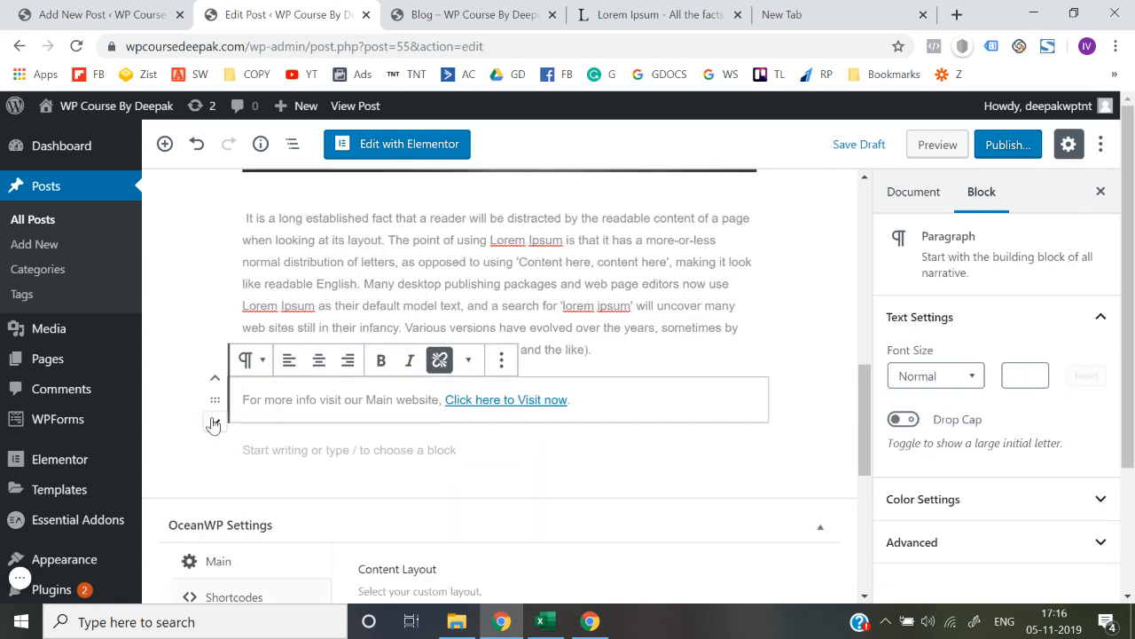
{"action": "left_click", "coordinate": [170, 469]}
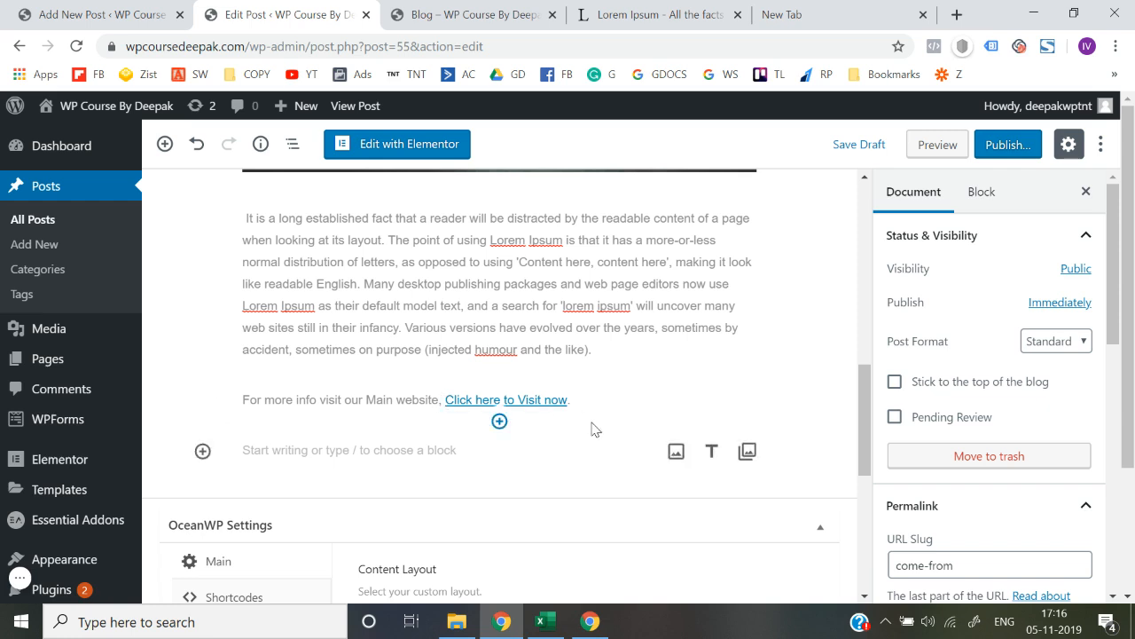
- Remove the post from the Facebook ads category and assign it to a new category named "Google ads"
{"action": "scroll", "coordinate": [1006, 522], "scroll_direction": "down", "scroll_amount": 1}
{"action": "scroll", "coordinate": [1006, 522], "scroll_direction": "down", "scroll_amount": 1}
{"action": "scroll", "coordinate": [1006, 521], "scroll_direction": "up", "scroll_amount": 2}
{"action": "scroll", "coordinate": [1006, 523], "scroll_direction": "down", "scroll_amount": 4}
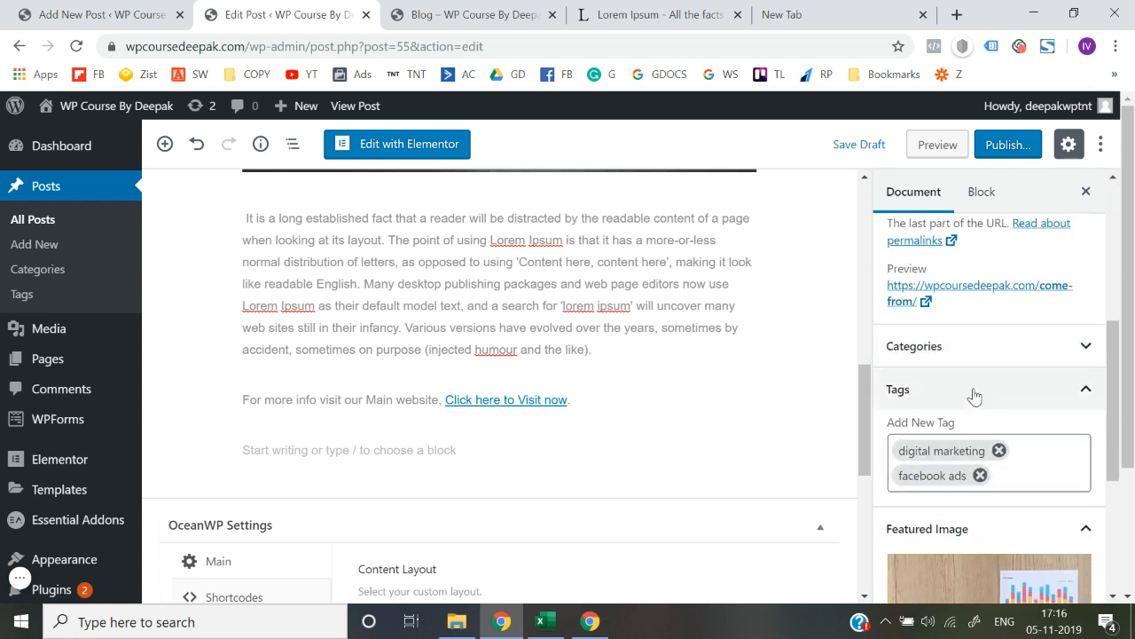
{"action": "left_click", "coordinate": [969, 359]}
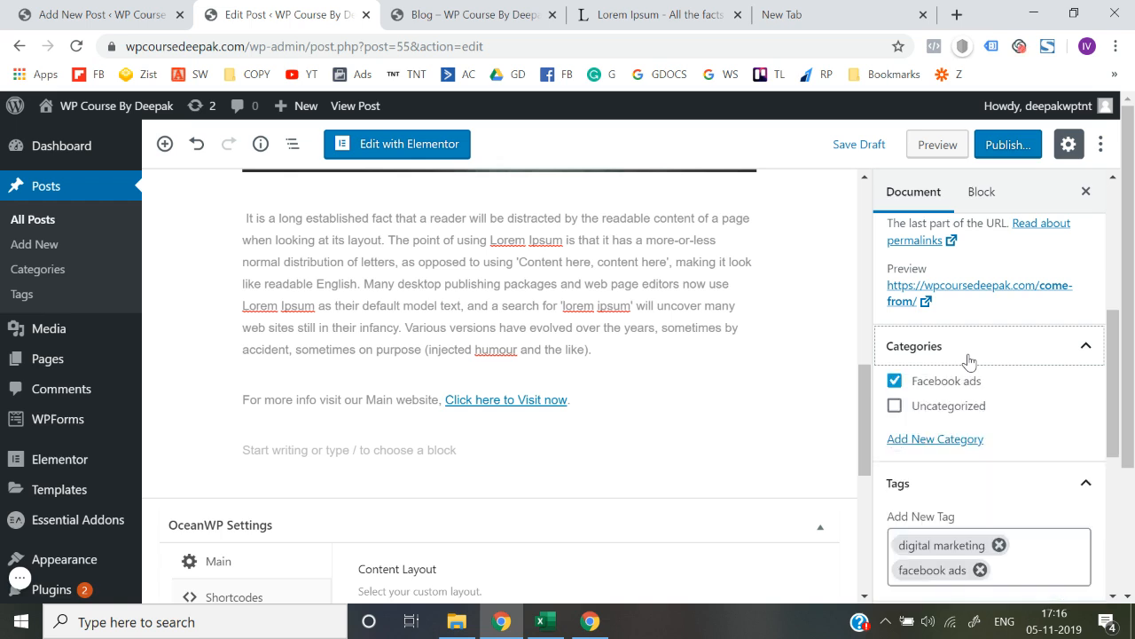
{"action": "left_click", "coordinate": [953, 383]}
{"action": "left_click", "coordinate": [941, 442]}
{"action": "left_click", "coordinate": [926, 493]}
{"action": "type", "text": "Google ads"}
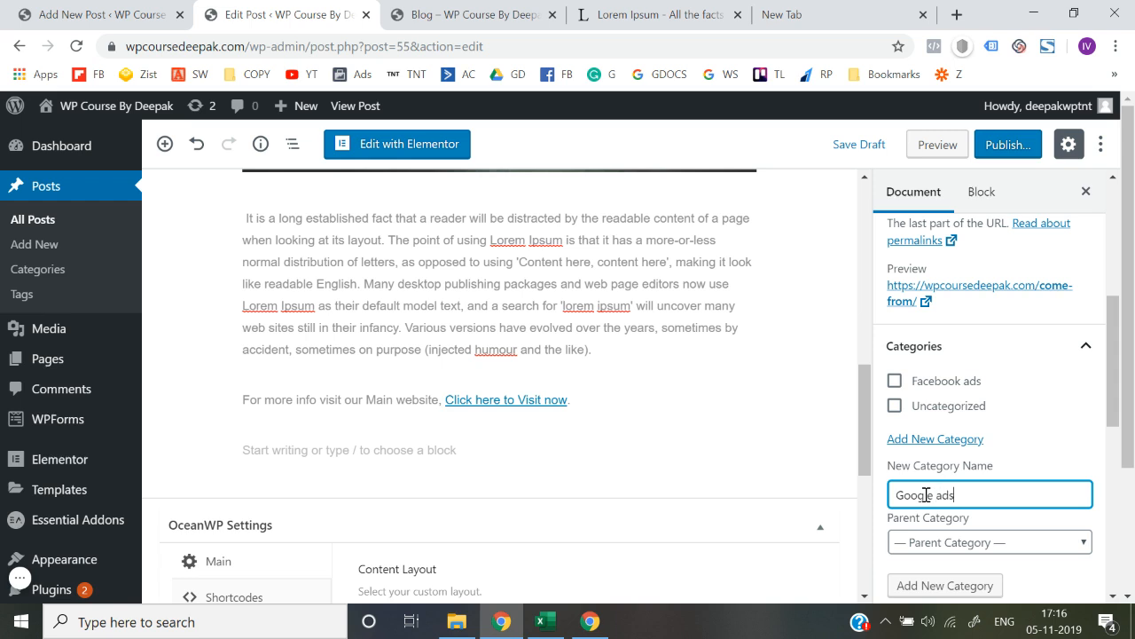
{"action": "scroll", "coordinate": [926, 494], "scroll_direction": "down", "scroll_amount": 1}
{"action": "key", "text": "Return"}
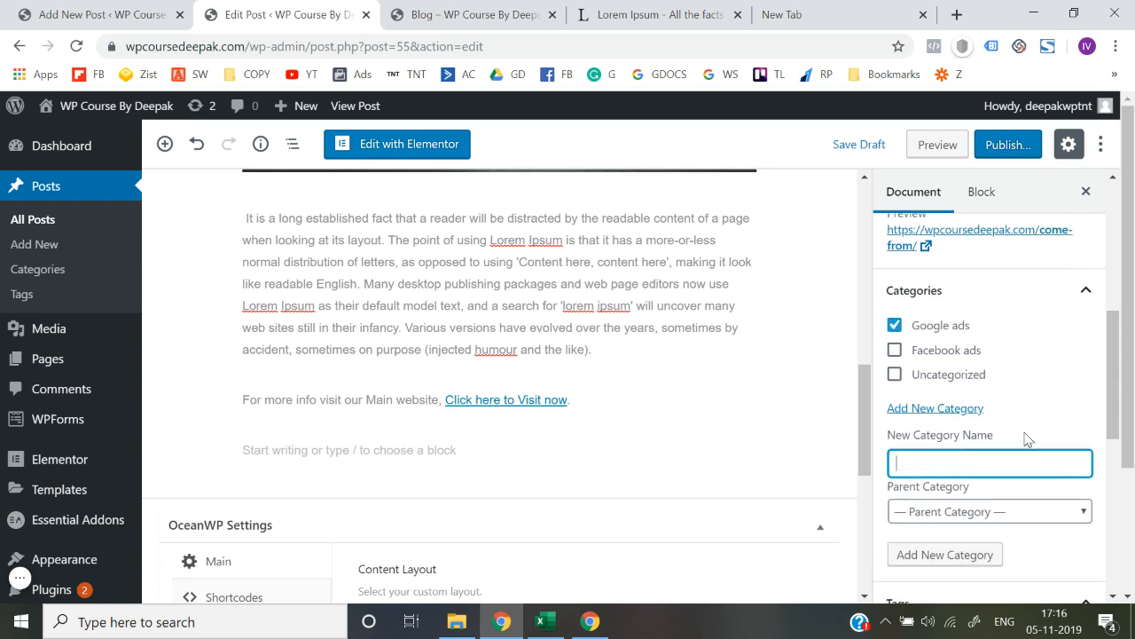
{"action": "key", "text": "Return"}
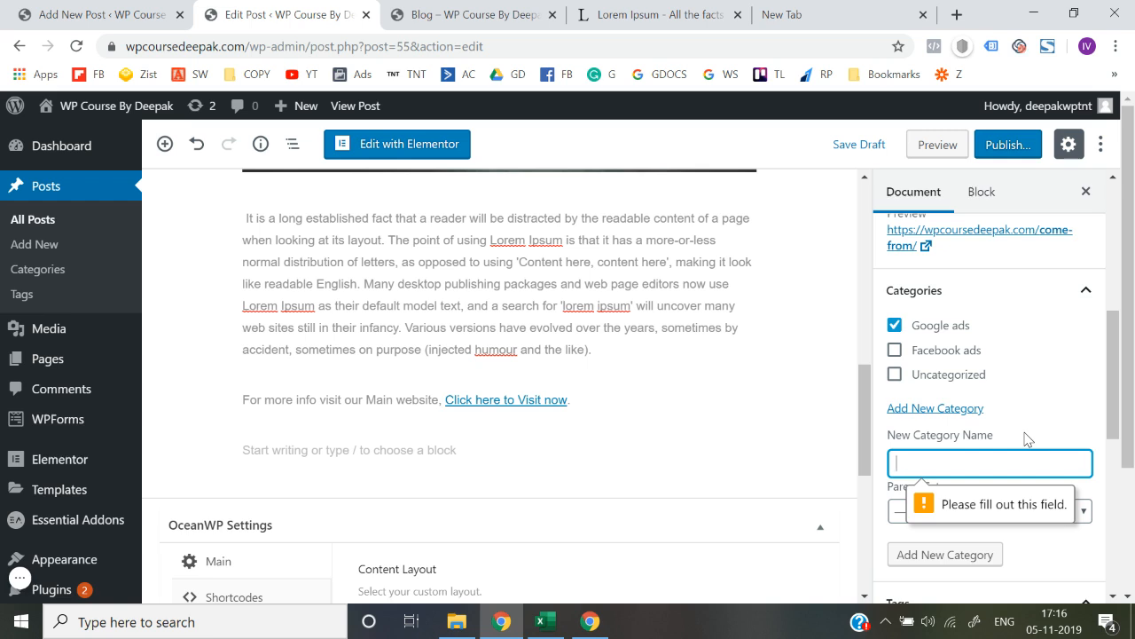
{"action": "left_click", "coordinate": [1038, 436]}
- Replace the post's "facebook ads" tag with the tag "google ads"
{"action": "scroll", "coordinate": [1036, 433], "scroll_direction": "down", "scroll_amount": 1}
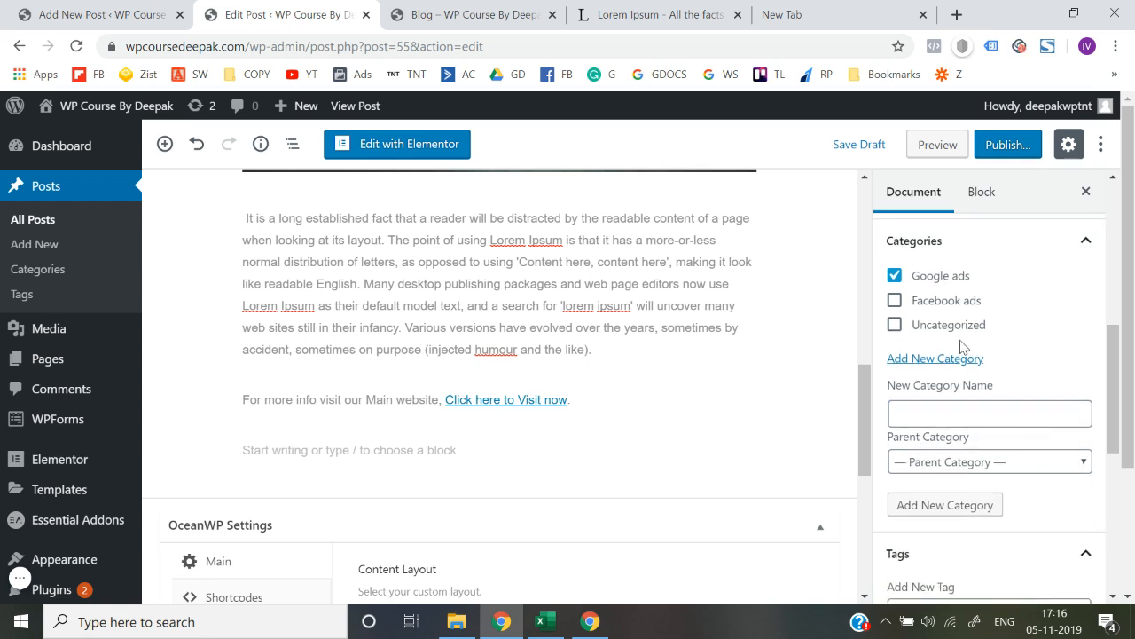
{"action": "scroll", "coordinate": [1000, 479], "scroll_direction": "down", "scroll_amount": 2}
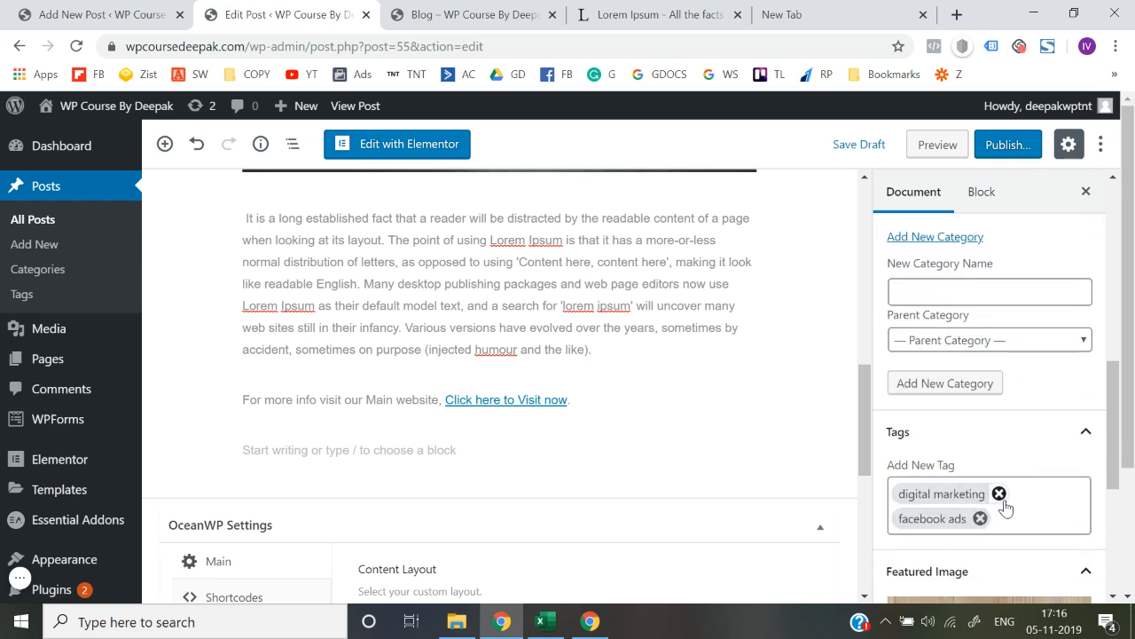
{"action": "left_click", "coordinate": [980, 518]}
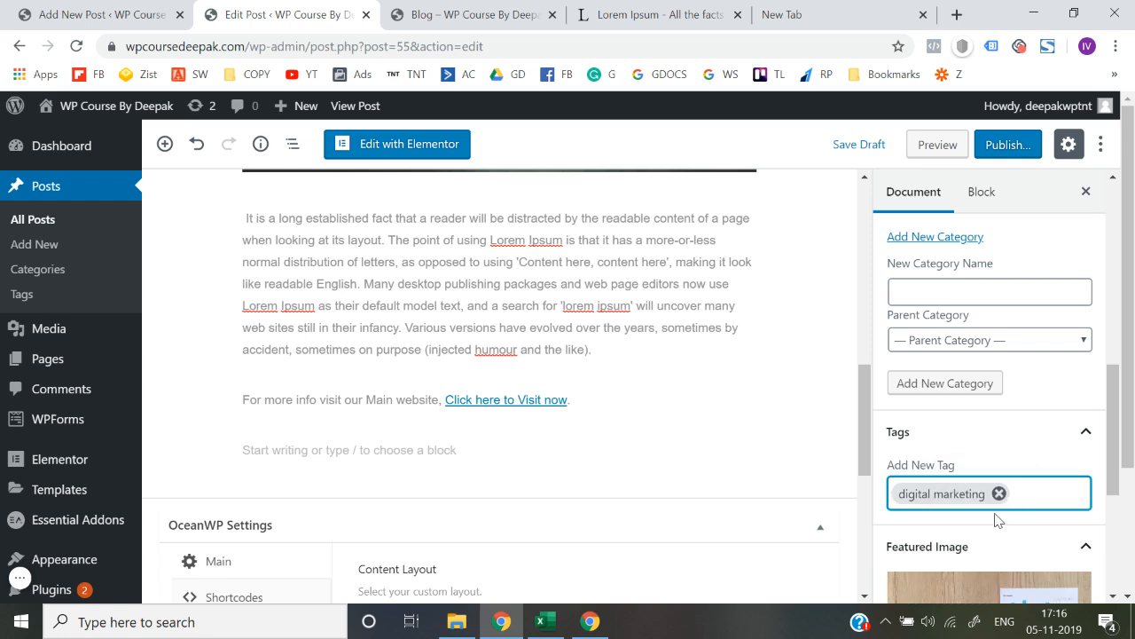
{"action": "type", "text": "google ads"}
{"action": "key", "text": "Return"}
- Replace the featured image with customers-users-color-wheel-6231.jpg from the media library
{"action": "scroll", "coordinate": [1024, 500], "scroll_direction": "down", "scroll_amount": 3}
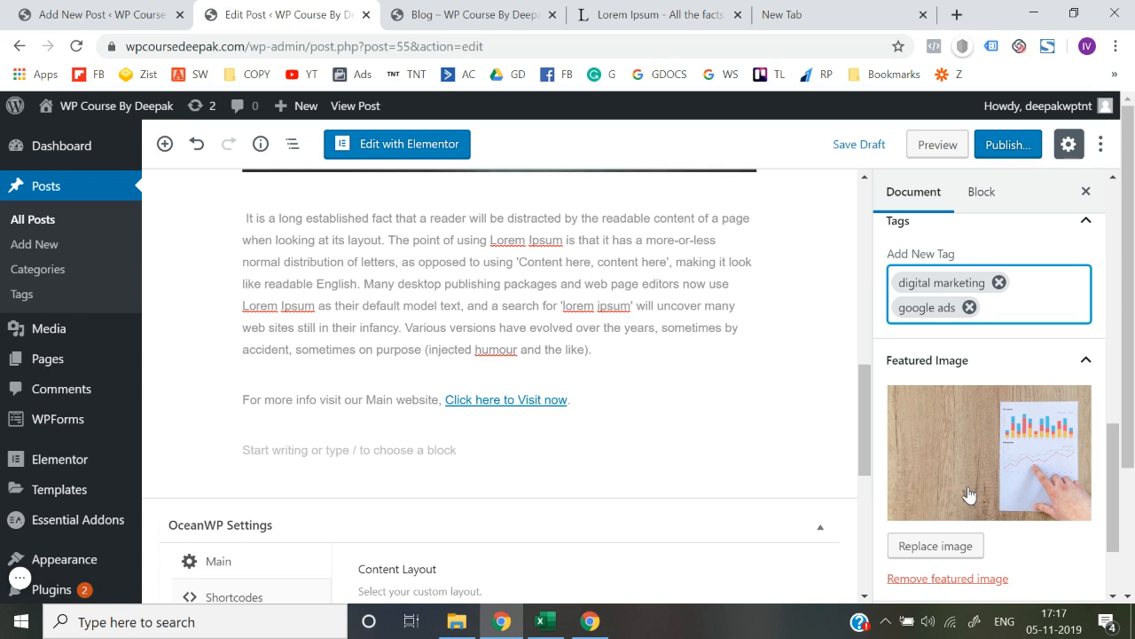
{"action": "left_click", "coordinate": [938, 544]}
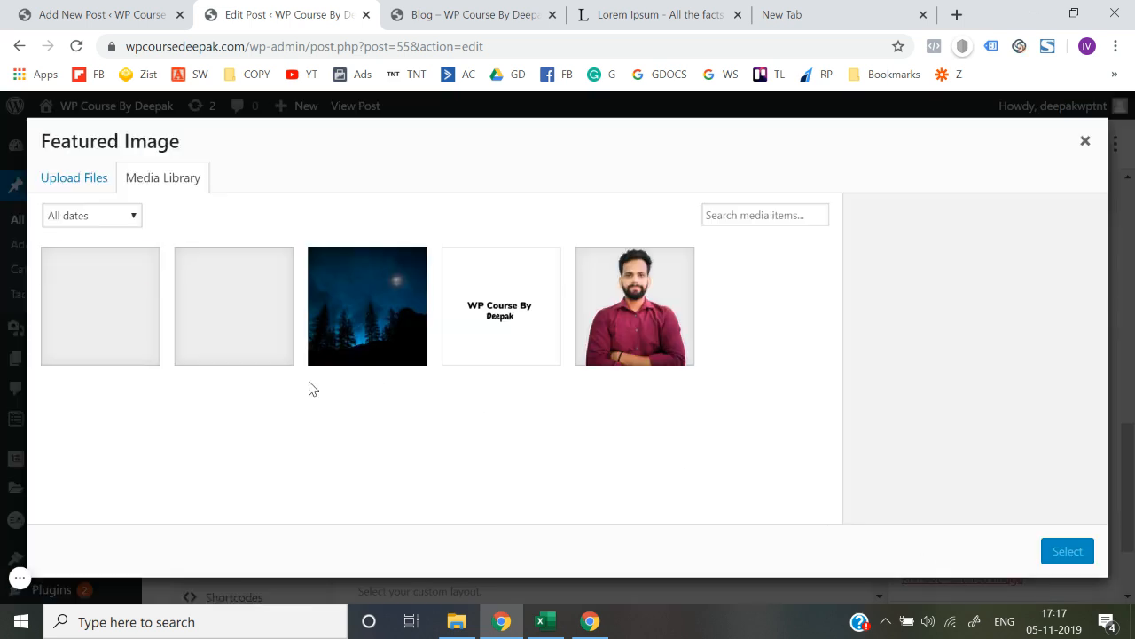
{"action": "left_click", "coordinate": [132, 328]}
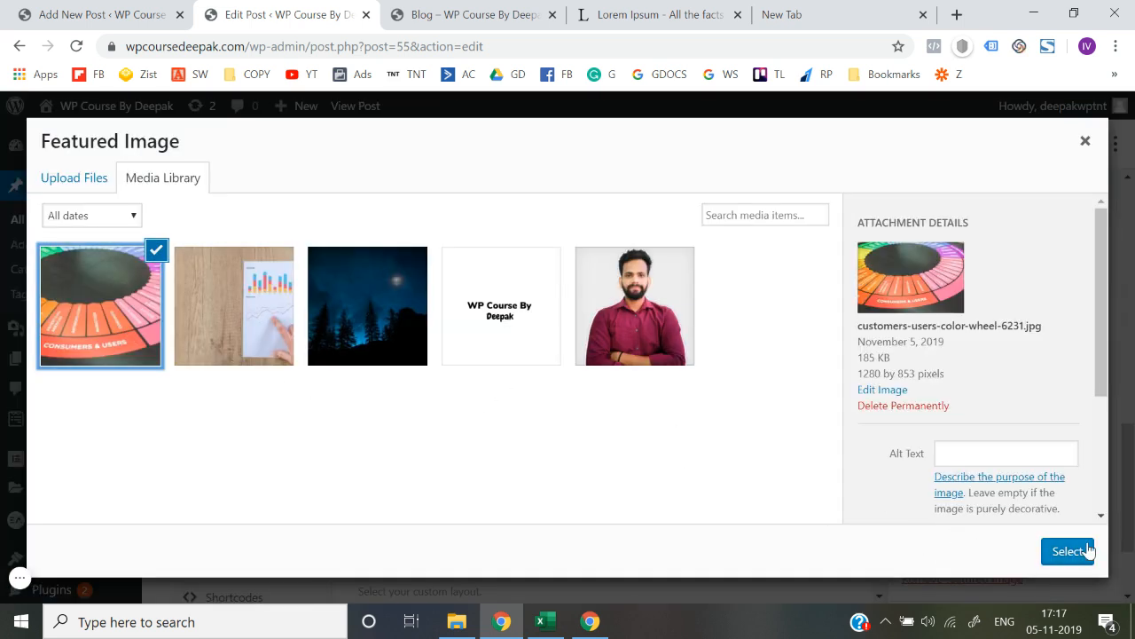
{"action": "left_click", "coordinate": [1091, 550]}
- Publish the "Where does it come from?" post with public visibility
{"action": "scroll", "coordinate": [973, 480], "scroll_direction": "down", "scroll_amount": 2}
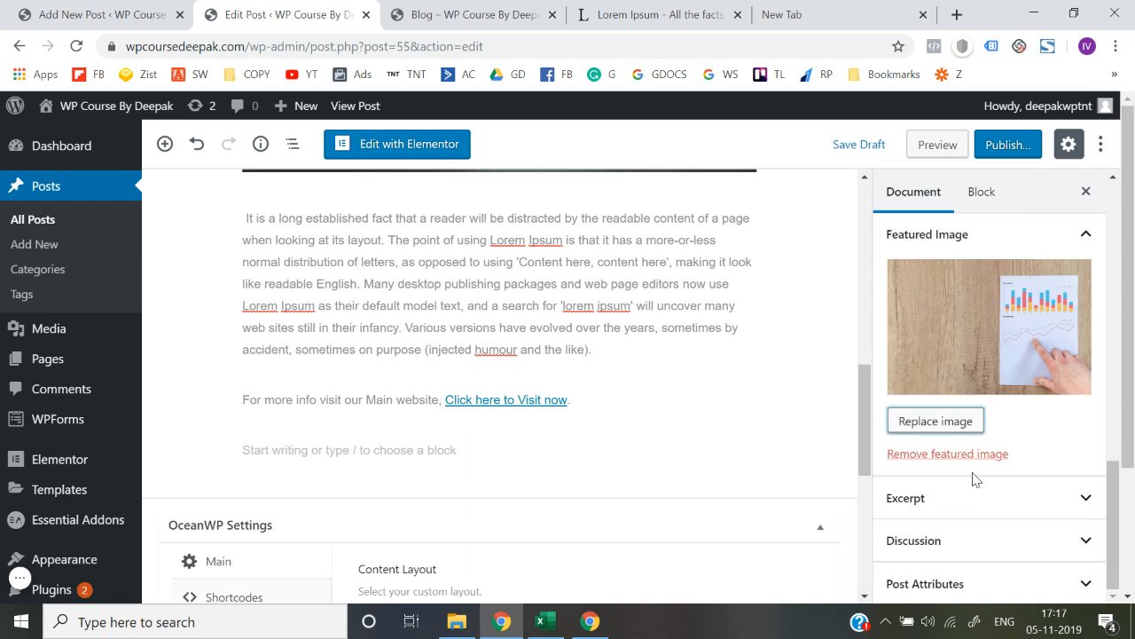
{"action": "scroll", "coordinate": [976, 476], "scroll_direction": "up", "scroll_amount": 5}
{"action": "scroll", "coordinate": [760, 385], "scroll_direction": "down", "scroll_amount": 5}
{"action": "mouse_move", "coordinate": [1017, 157]}
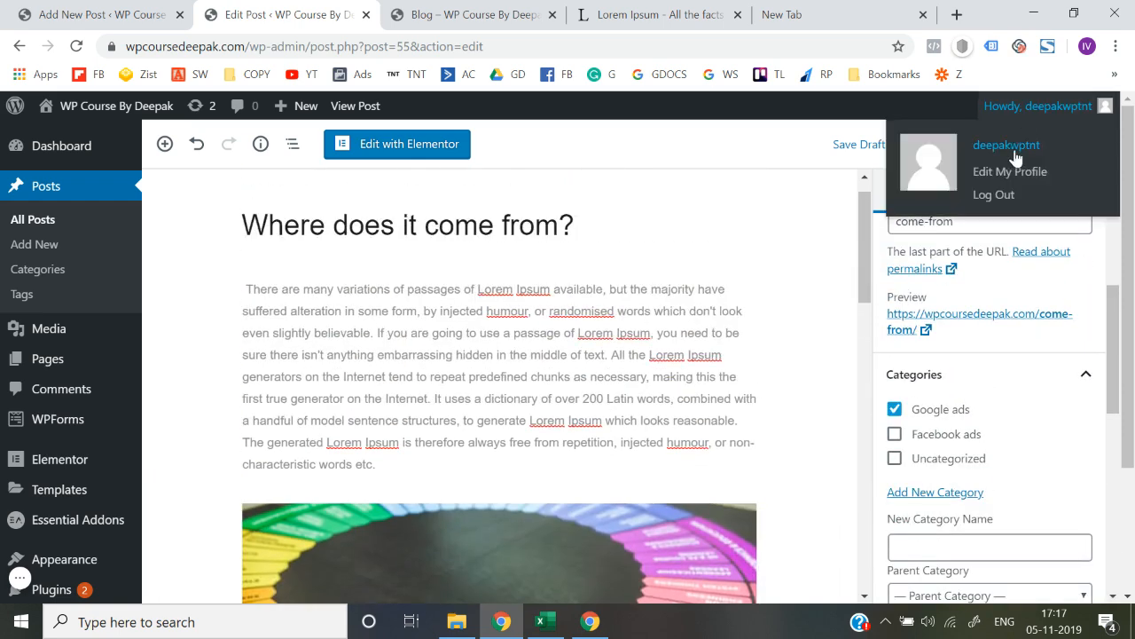
{"action": "left_click", "coordinate": [1017, 151]}
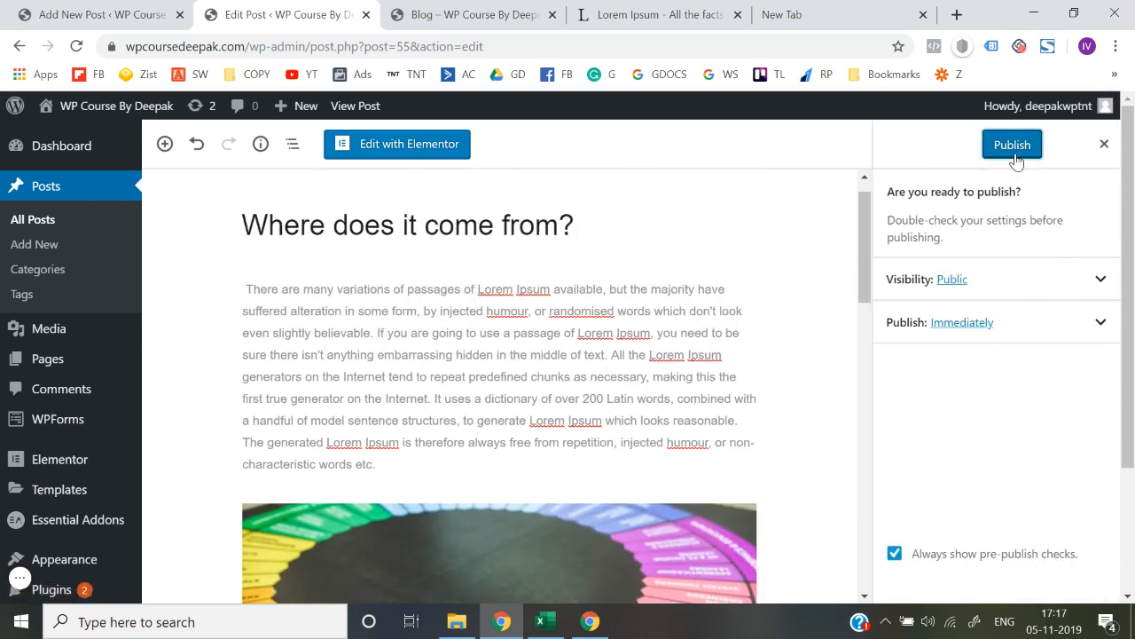
{"action": "left_click", "coordinate": [1016, 156]}
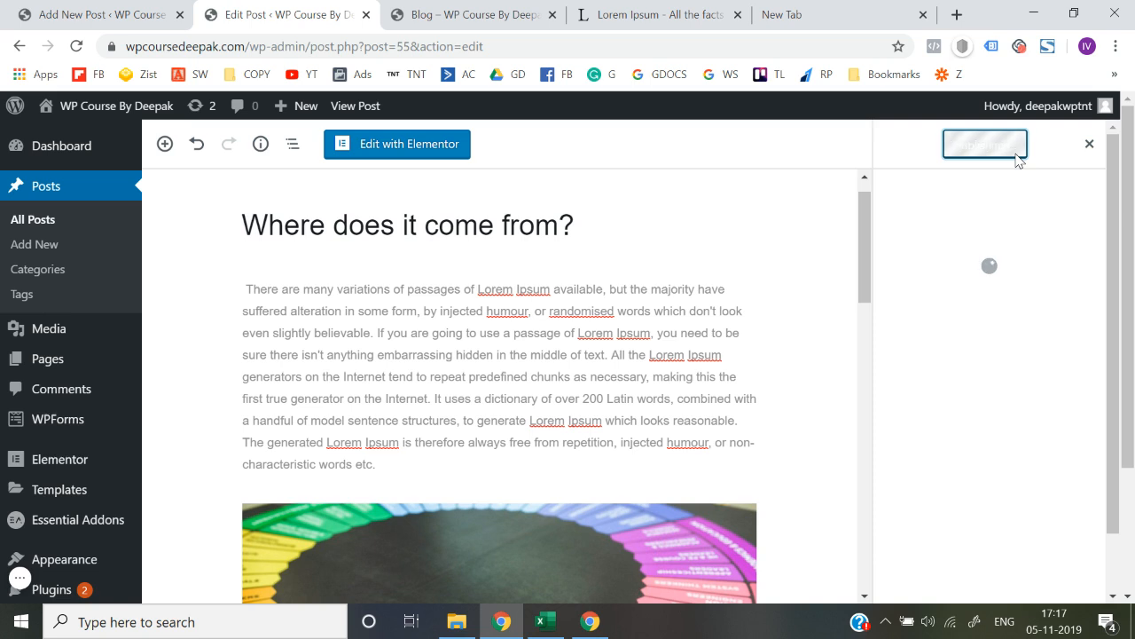
- Reload the site's blog page and check how the newly published post is listed among the others
{"action": "left_click", "coordinate": [443, 11]}
{"action": "left_click", "coordinate": [445, 46]}
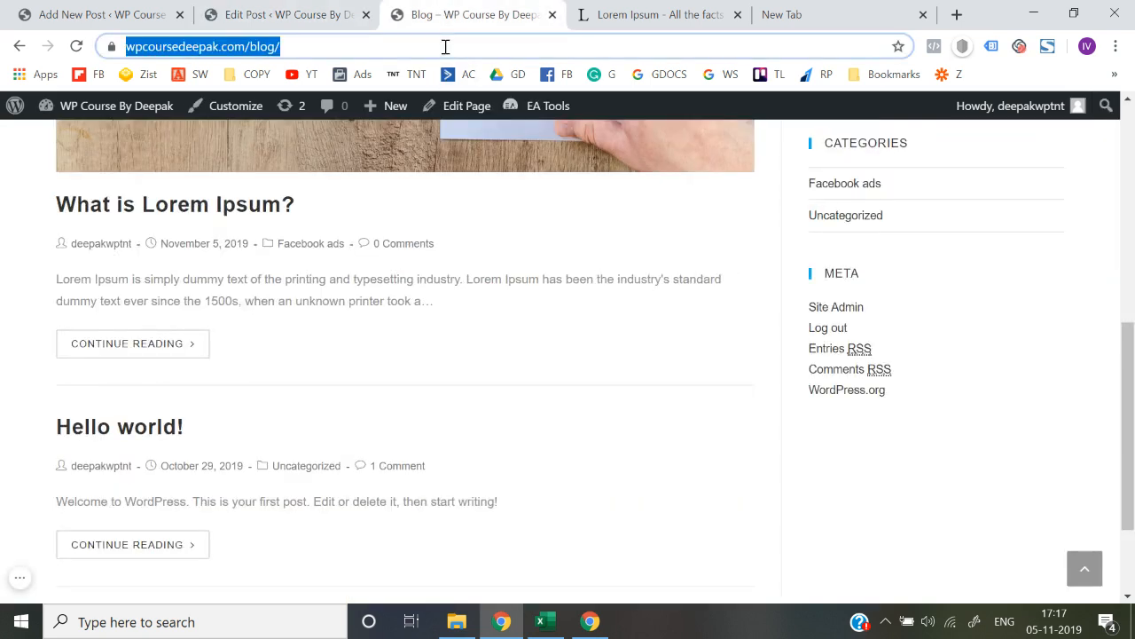
{"action": "key", "text": "Return"}
{"action": "scroll", "coordinate": [20, 292], "scroll_direction": "down", "scroll_amount": 2}
{"action": "scroll", "coordinate": [19, 293], "scroll_direction": "up", "scroll_amount": 15}
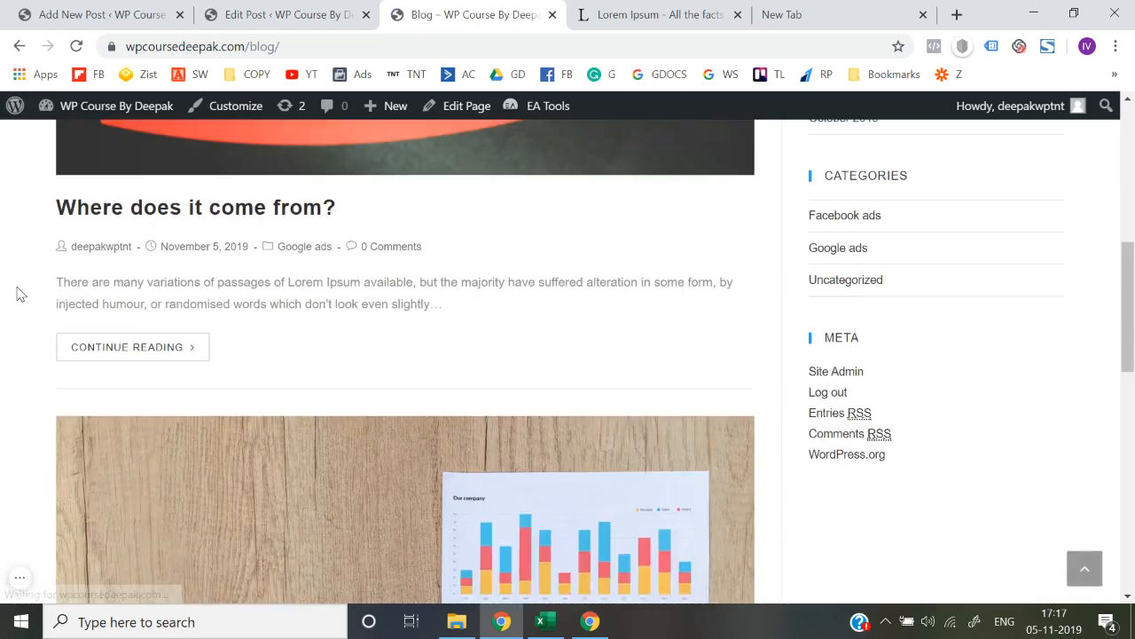
{"action": "scroll", "coordinate": [19, 294], "scroll_direction": "down", "scroll_amount": 3}
{"action": "scroll", "coordinate": [253, 370], "scroll_direction": "down", "scroll_amount": 8}
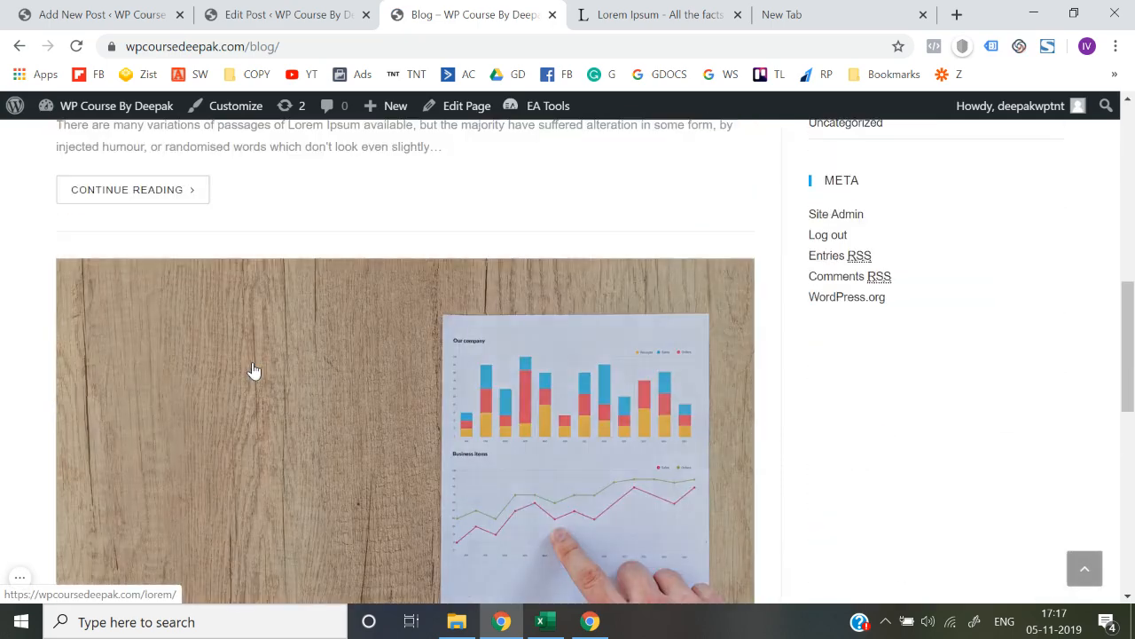
{"action": "scroll", "coordinate": [252, 371], "scroll_direction": "up", "scroll_amount": 12}
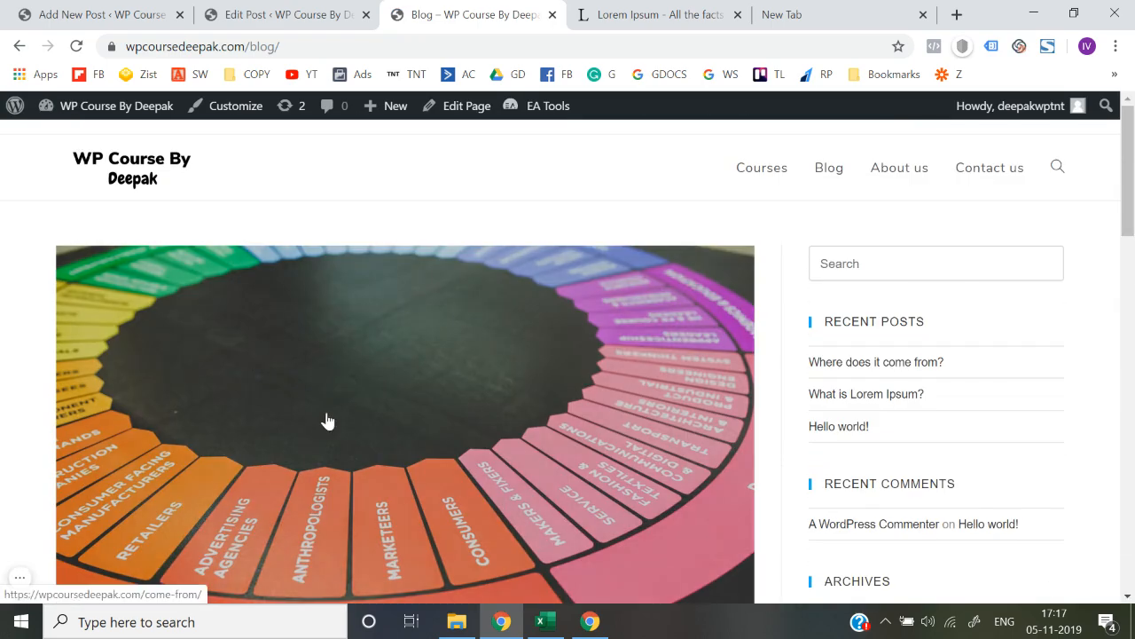
- Open the "Where does it come from?" post from the blog page, test its website link, and return to the post
{"action": "left_click", "coordinate": [327, 420]}
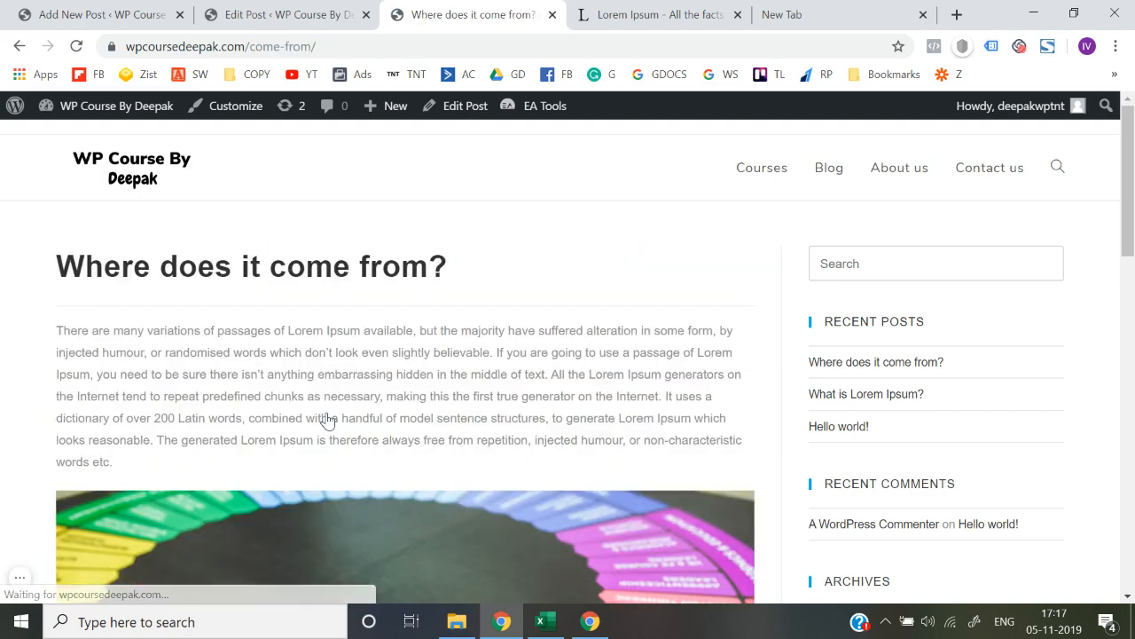
{"action": "scroll", "coordinate": [326, 421], "scroll_direction": "down", "scroll_amount": 5}
{"action": "scroll", "coordinate": [325, 421], "scroll_direction": "down", "scroll_amount": 6}
{"action": "scroll", "coordinate": [324, 420], "scroll_direction": "up", "scroll_amount": 4}
{"action": "left_click", "coordinate": [315, 371]}
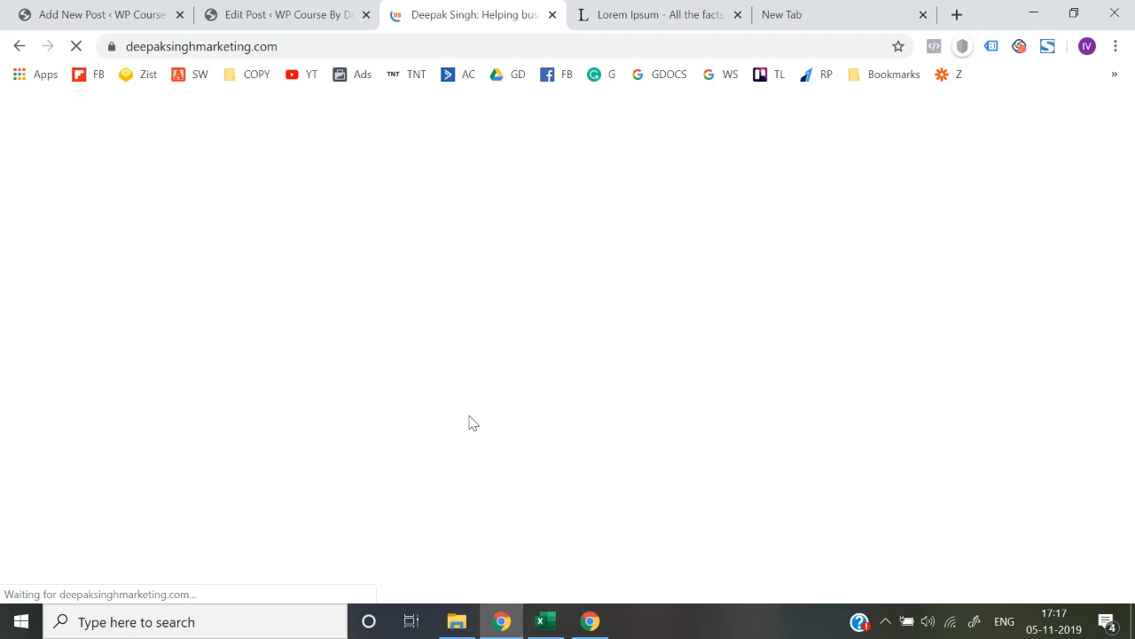
{"action": "left_click", "coordinate": [19, 45]}
{"action": "scroll", "coordinate": [413, 350], "scroll_direction": "up", "scroll_amount": 6}
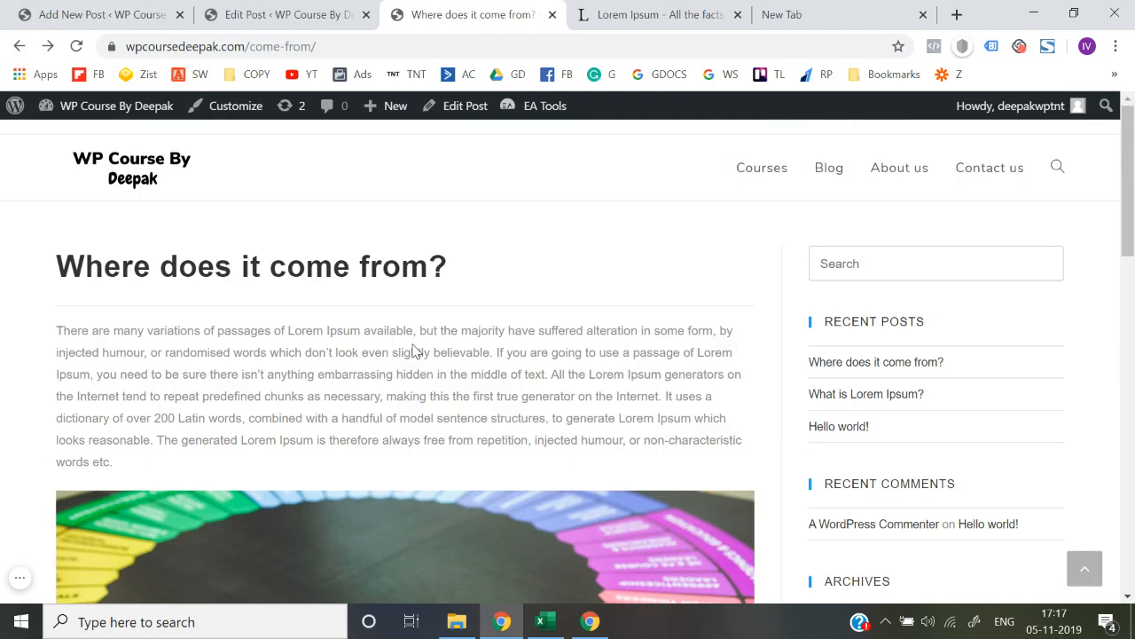
- Look through the site's home page from header to footer and open it for editing with Elementor
{"action": "left_click", "coordinate": [132, 178]}
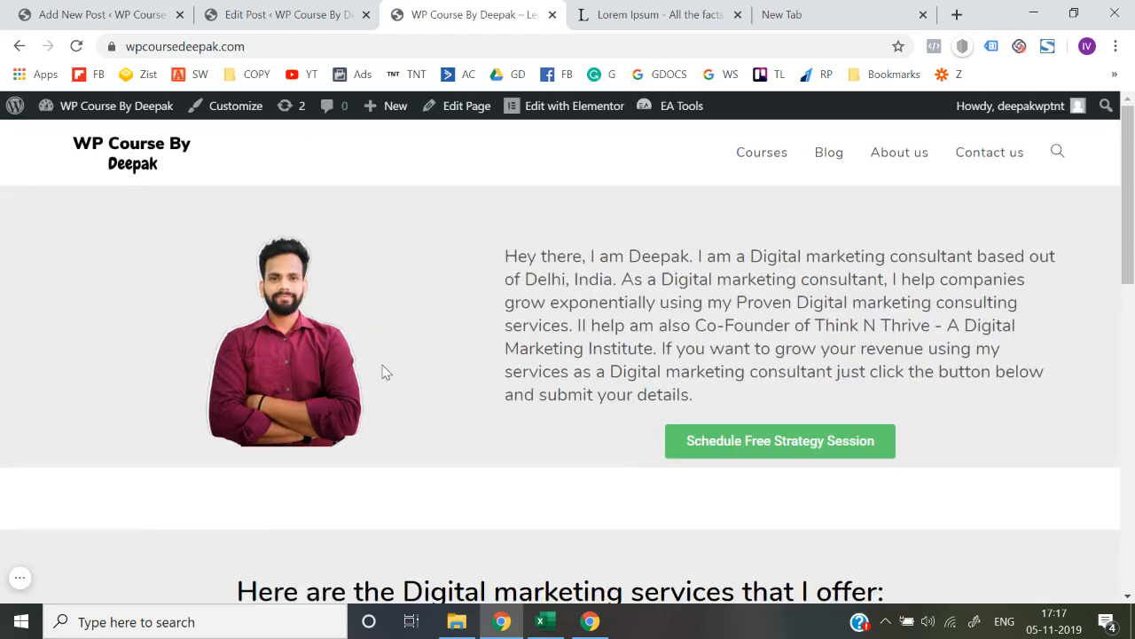
{"action": "scroll", "coordinate": [383, 371], "scroll_direction": "down", "scroll_amount": 15}
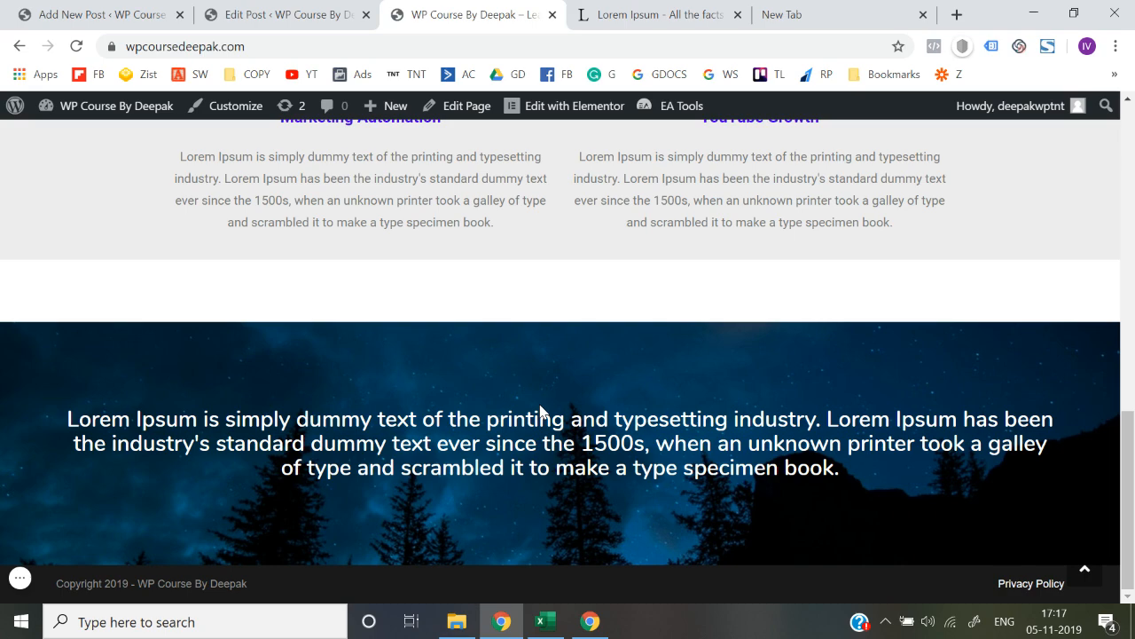
{"action": "scroll", "coordinate": [540, 411], "scroll_direction": "up", "scroll_amount": 15}
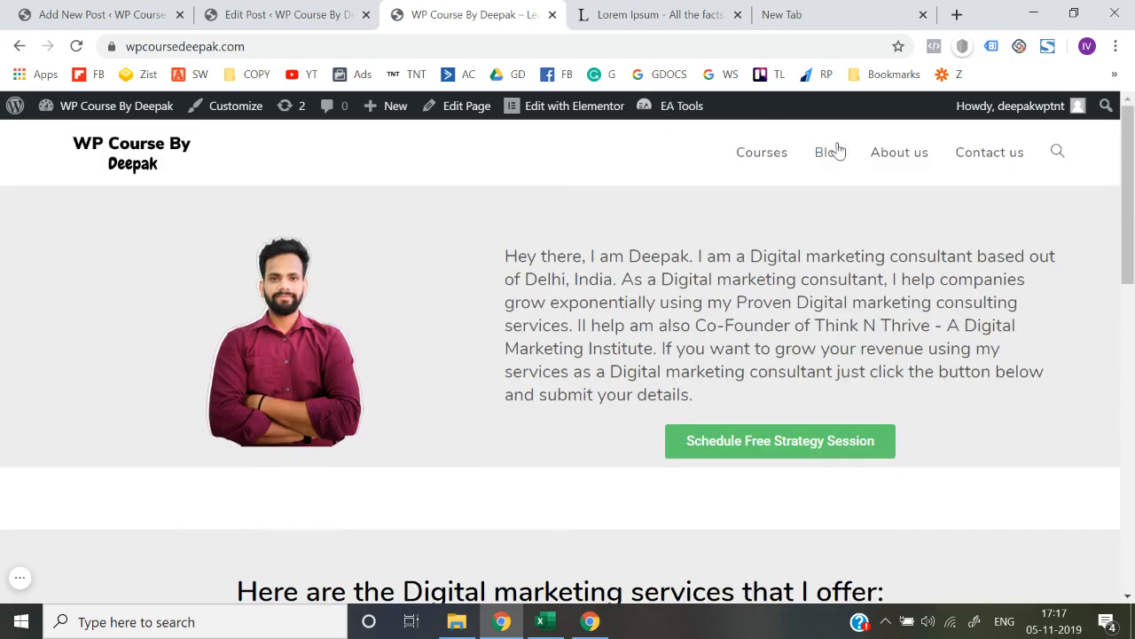
{"action": "scroll", "coordinate": [512, 395], "scroll_direction": "down", "scroll_amount": 15}
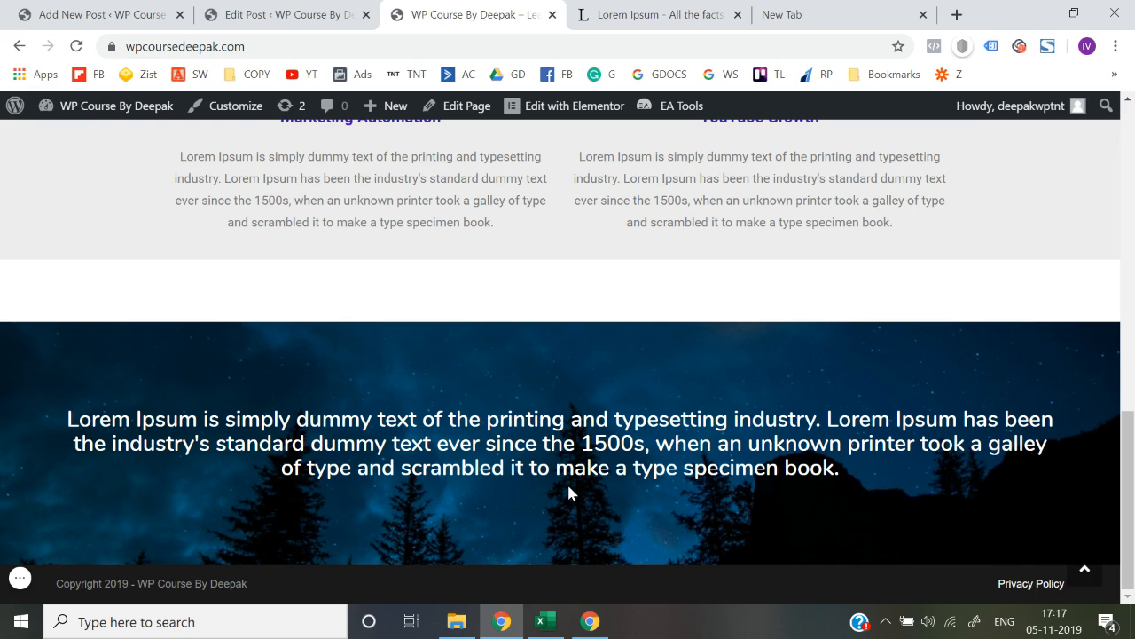
{"action": "scroll", "coordinate": [566, 482], "scroll_direction": "up", "scroll_amount": 15}
{"action": "scroll", "coordinate": [569, 486], "scroll_direction": "down", "scroll_amount": 15}
{"action": "left_click", "coordinate": [583, 113]}
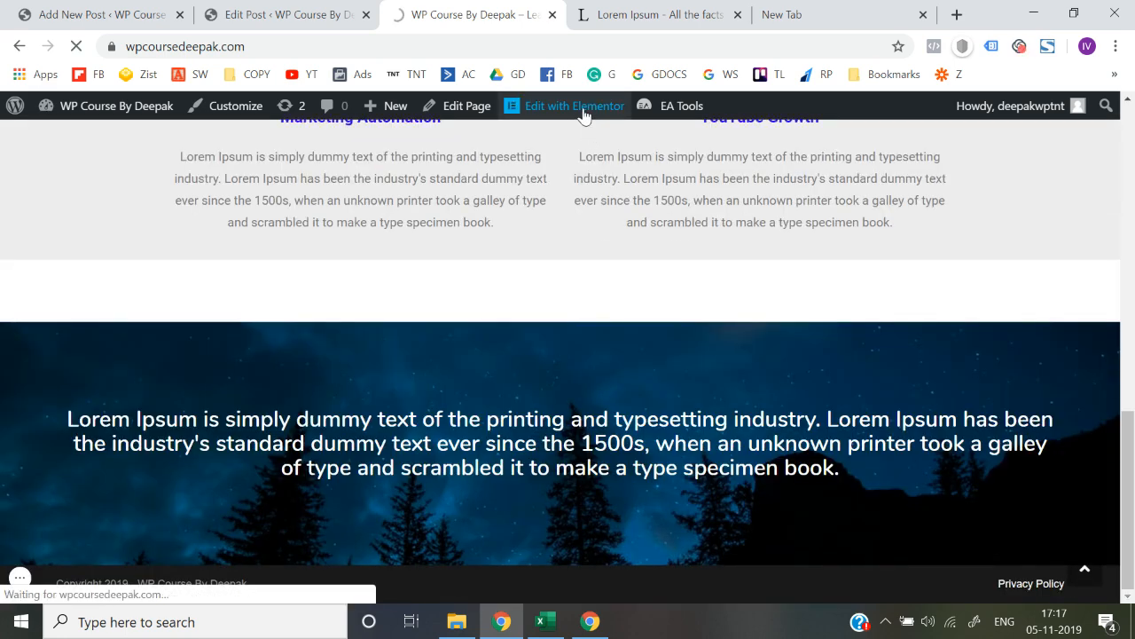
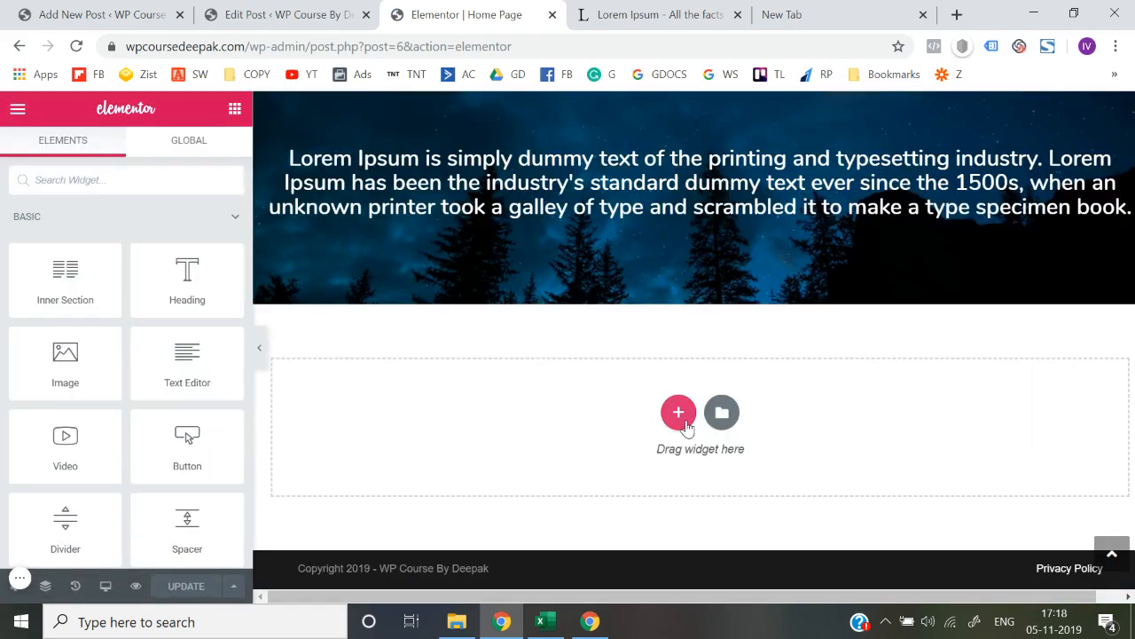
- Add a single-column section below the night-sky hero section and place a Spacer widget in it
{"action": "left_click", "coordinate": [679, 412]}
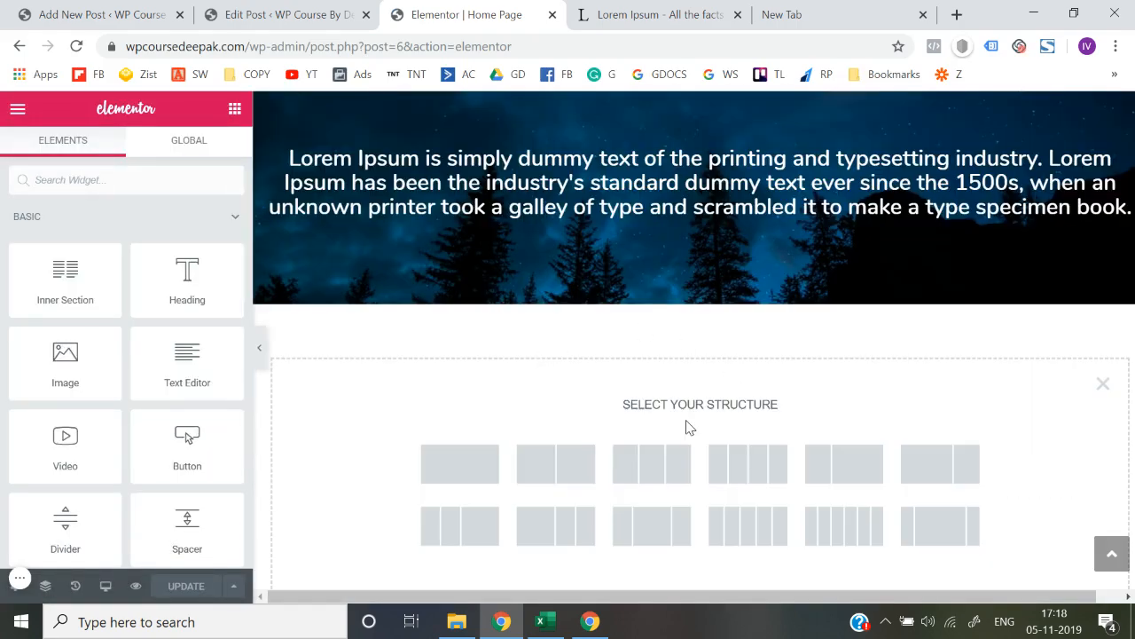
{"action": "left_click", "coordinate": [428, 468]}
{"action": "left_click", "coordinate": [235, 108]}
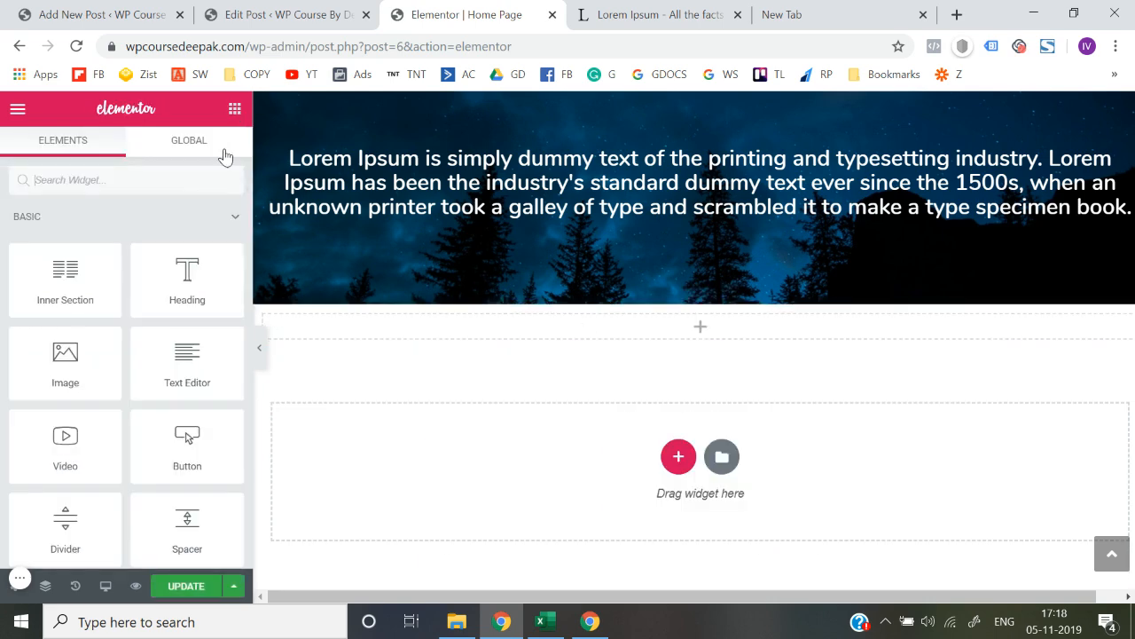
{"action": "left_click", "coordinate": [198, 188]}
{"action": "type", "text": "spa"}
{"action": "left_click_drag", "start_coordinate": [113, 220], "coordinate": [683, 325]}
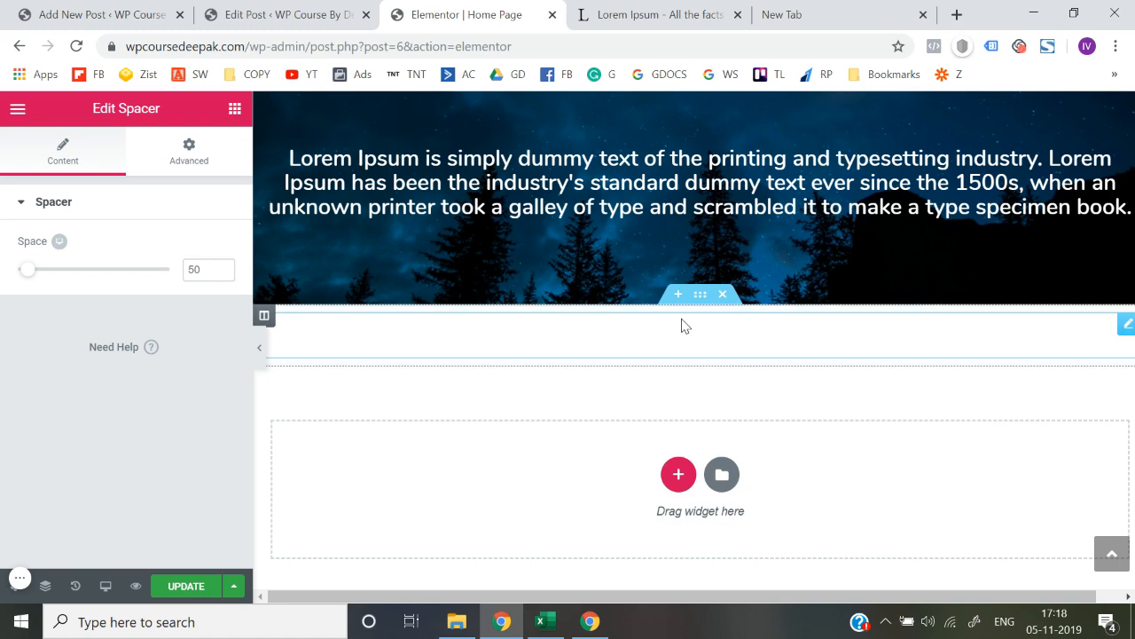
- Add another single-column section below the spacer with a centred Heading widget titled "Our Latest Posts"
{"action": "left_click", "coordinate": [677, 475]}
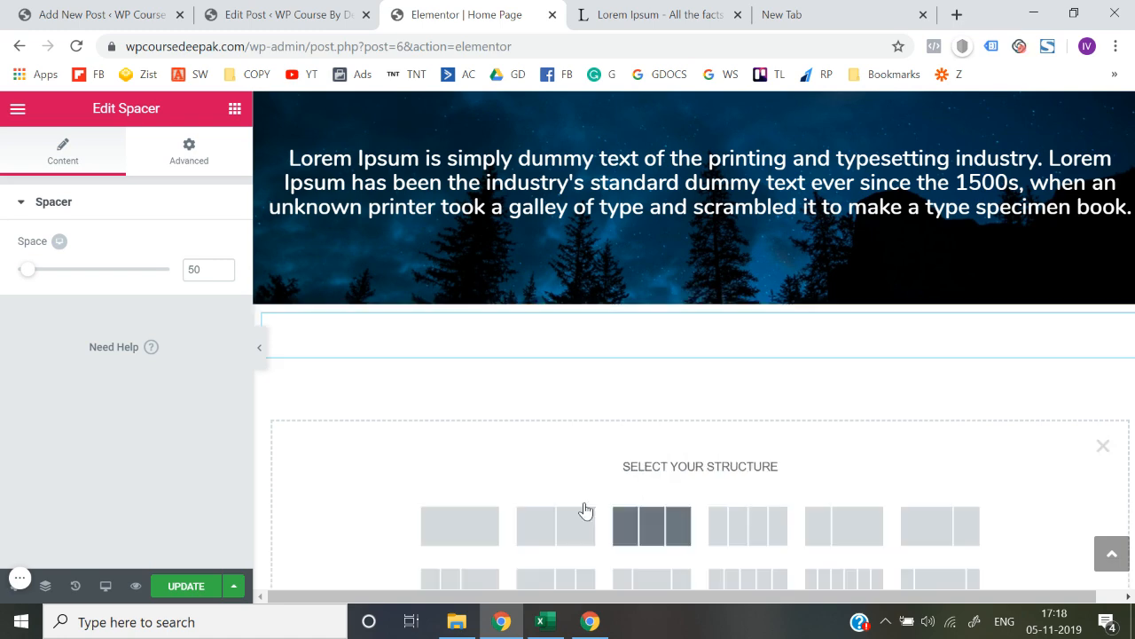
{"action": "left_click", "coordinate": [459, 527]}
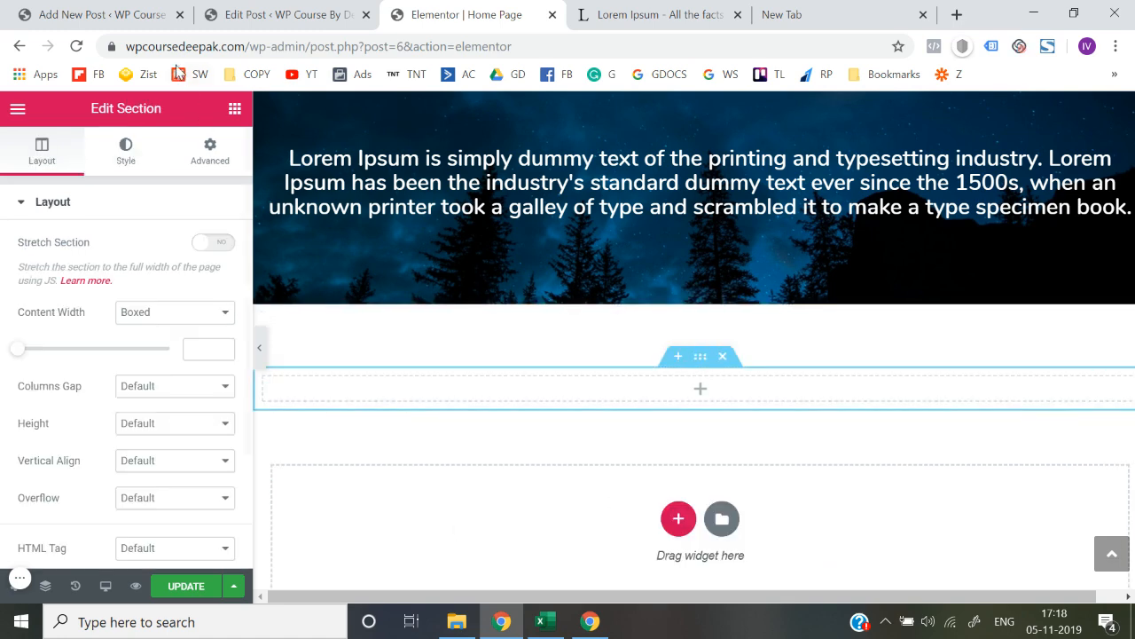
{"action": "left_click", "coordinate": [234, 110]}
{"action": "left_click_drag", "start_coordinate": [181, 275], "coordinate": [674, 390]}
{"action": "triple_click", "coordinate": [161, 282]}
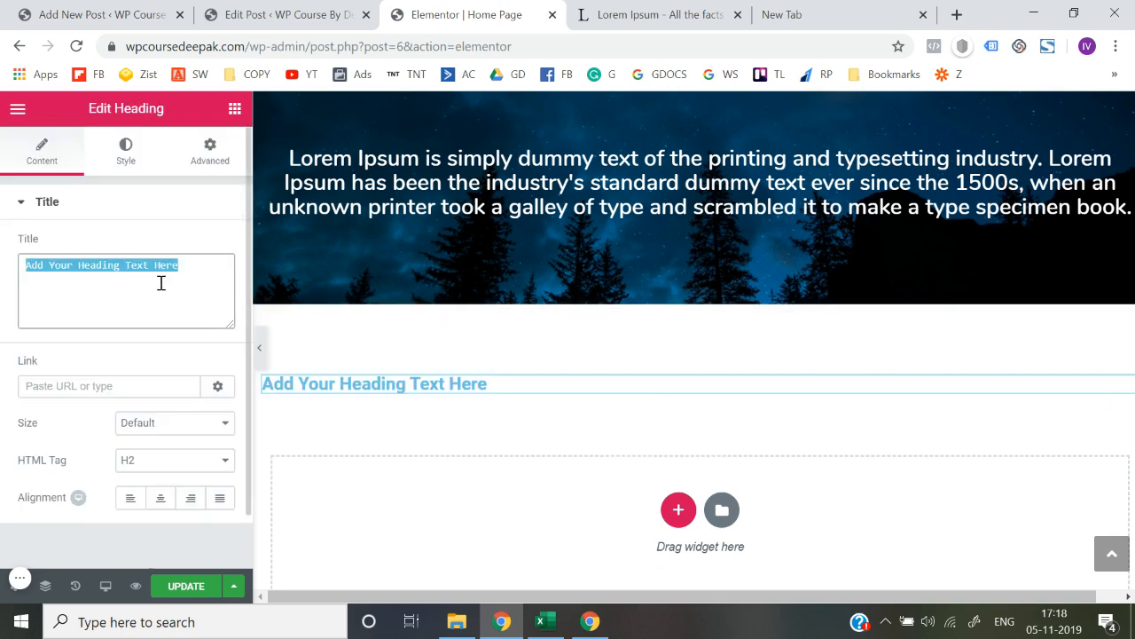
{"action": "type", "text": "Our Latest Posts"}
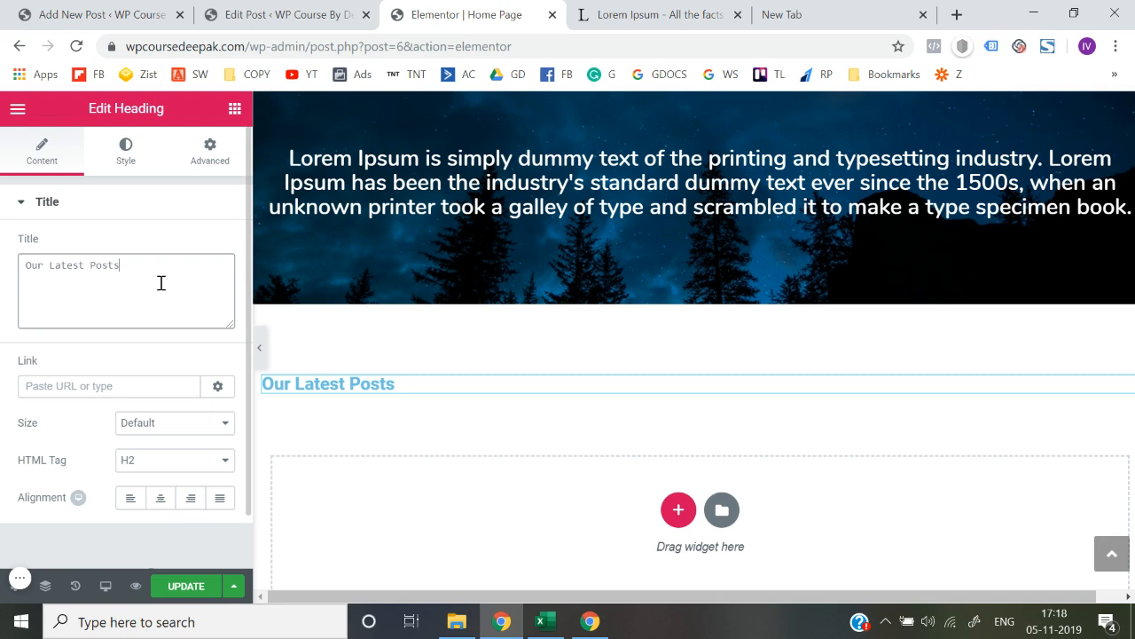
{"action": "left_click", "coordinate": [160, 498]}
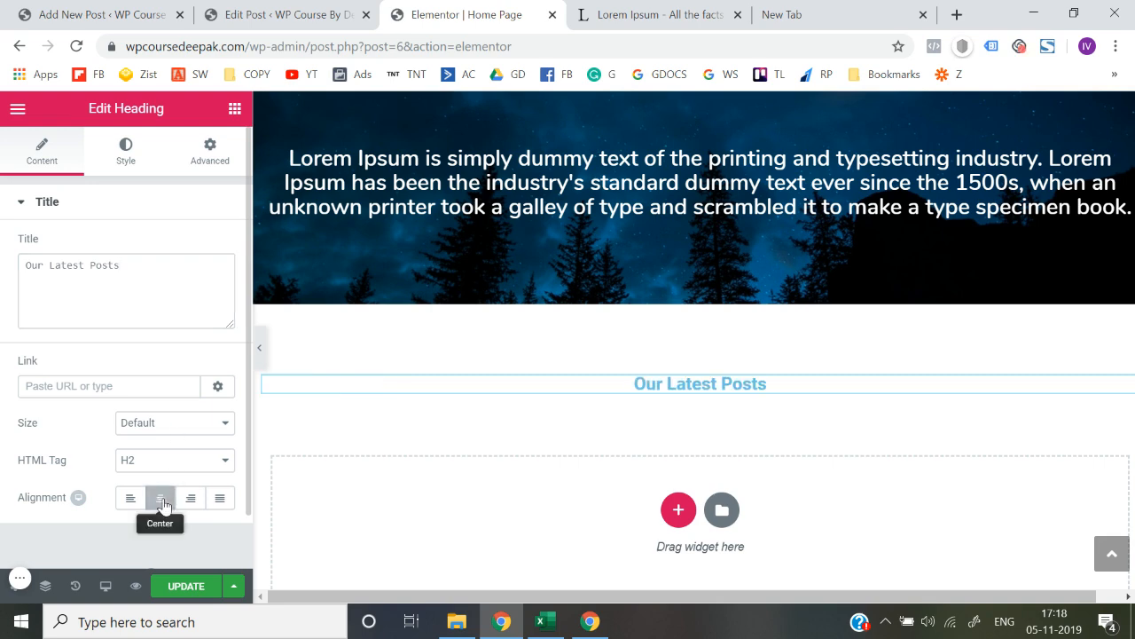
- Set the "Our Latest Posts" heading's font family to Nunito
{"action": "left_click", "coordinate": [125, 153]}
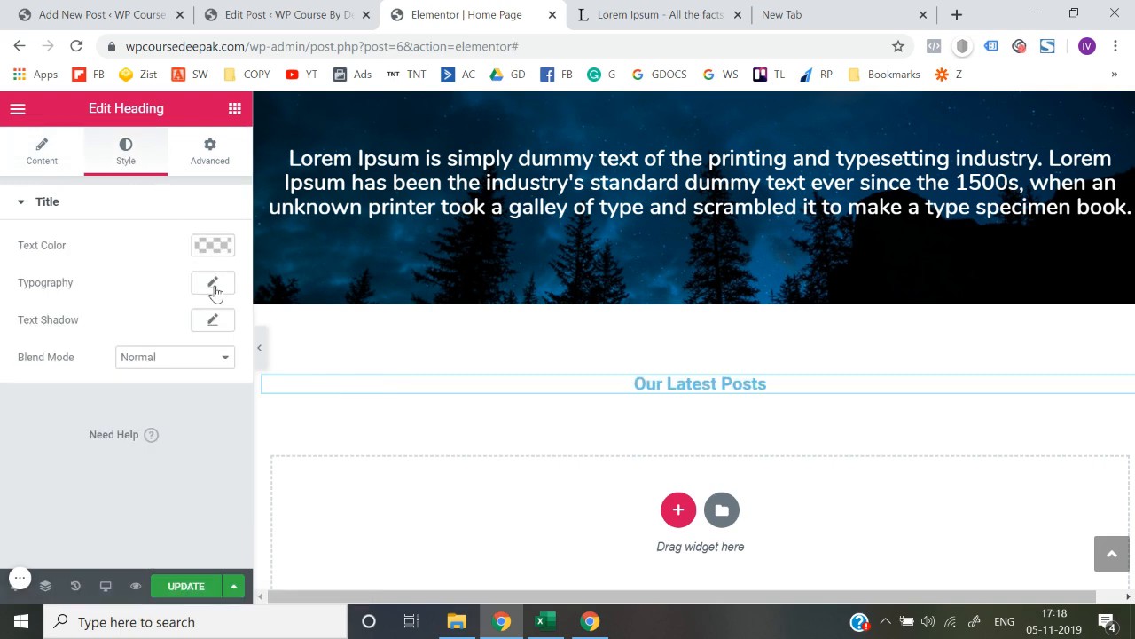
{"action": "left_click", "coordinate": [213, 284]}
{"action": "left_click", "coordinate": [193, 335]}
{"action": "type", "text": "uni"}
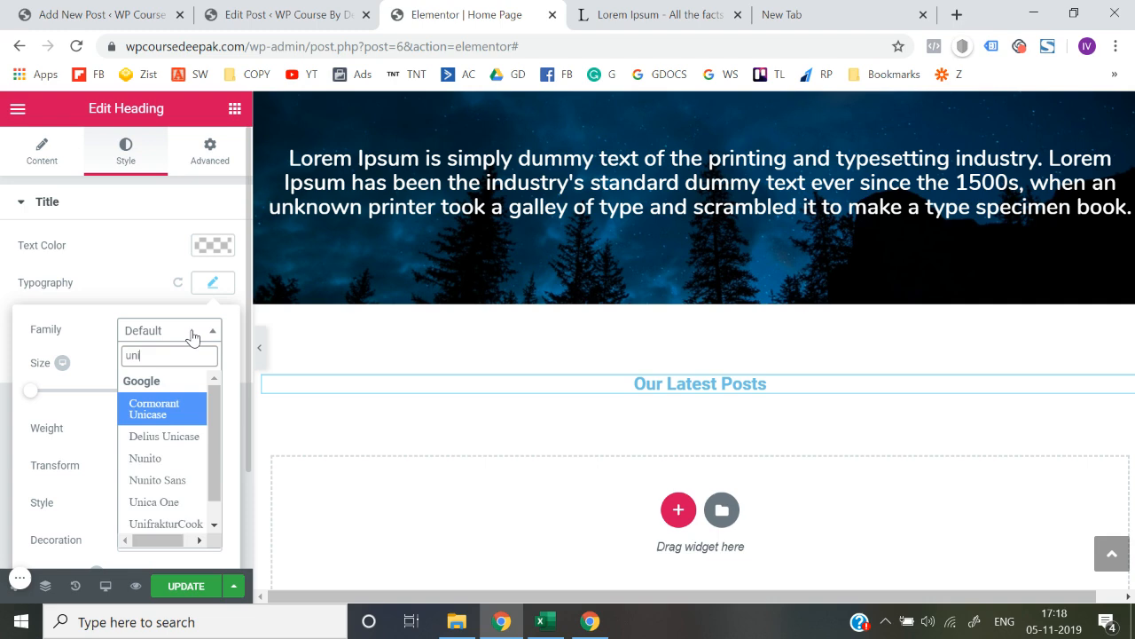
{"action": "type", "text": "nun"}
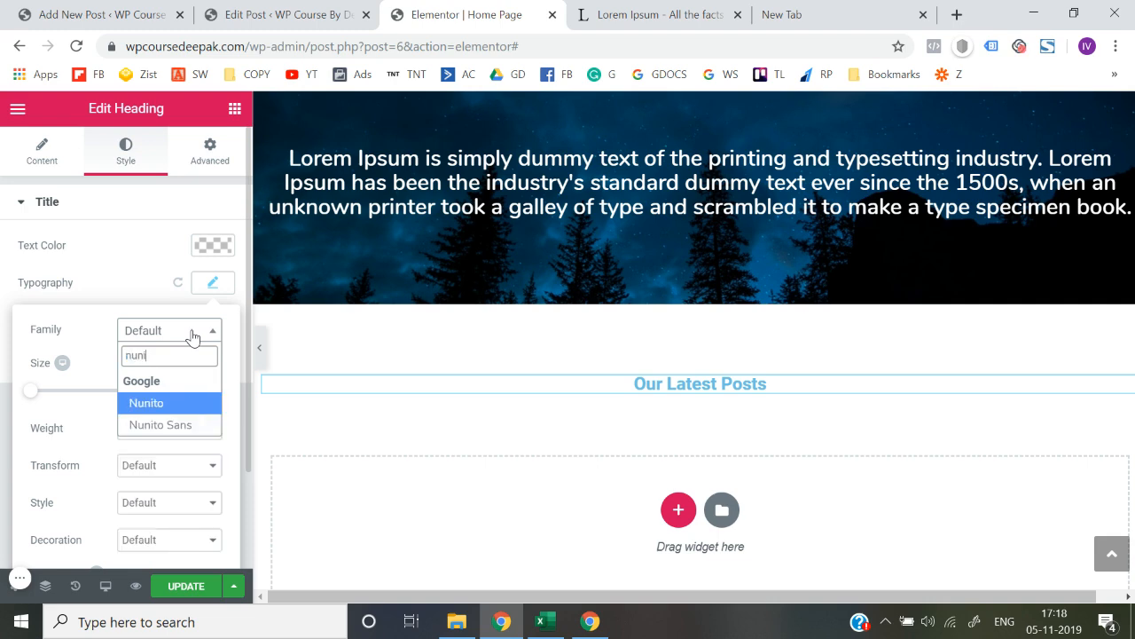
{"action": "key", "text": "Return"}
{"action": "left_click", "coordinate": [218, 284]}
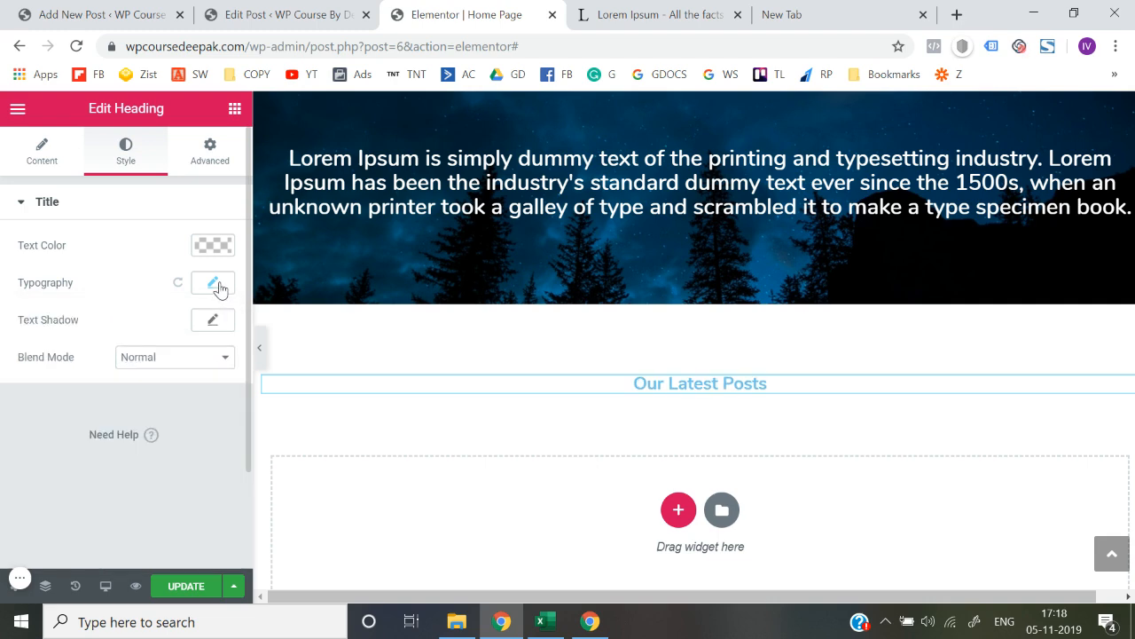
- Colour the "Our Latest Posts" heading black and enlarge its font size to roughly double
{"action": "left_click", "coordinate": [213, 233]}
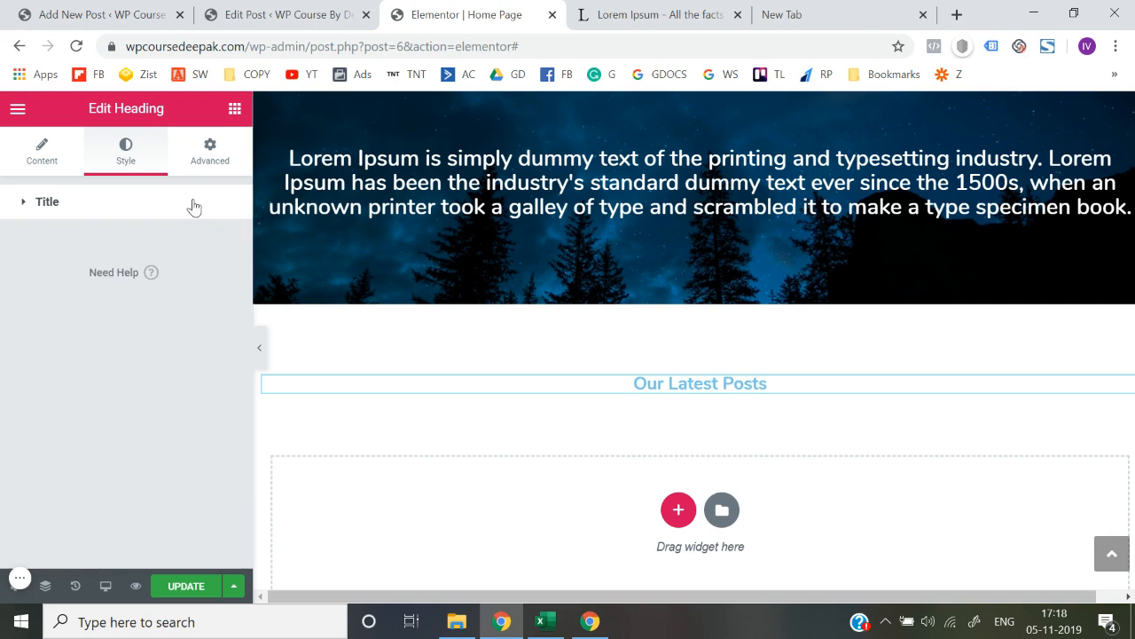
{"action": "left_click", "coordinate": [195, 204]}
{"action": "left_click", "coordinate": [213, 246]}
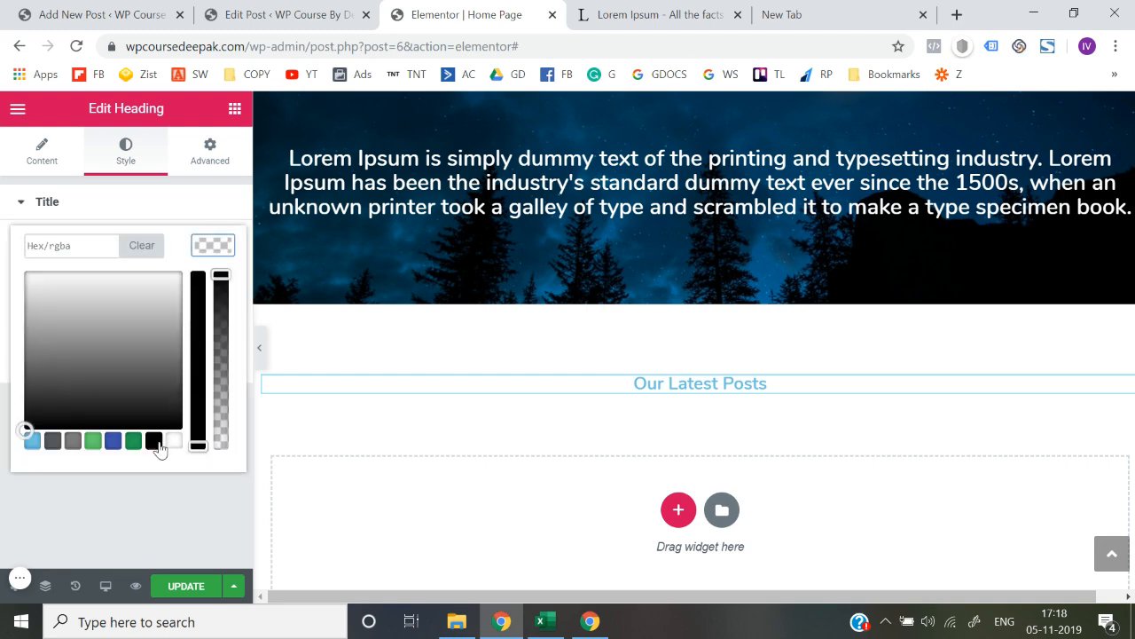
{"action": "left_click", "coordinate": [155, 441]}
{"action": "left_click", "coordinate": [27, 479]}
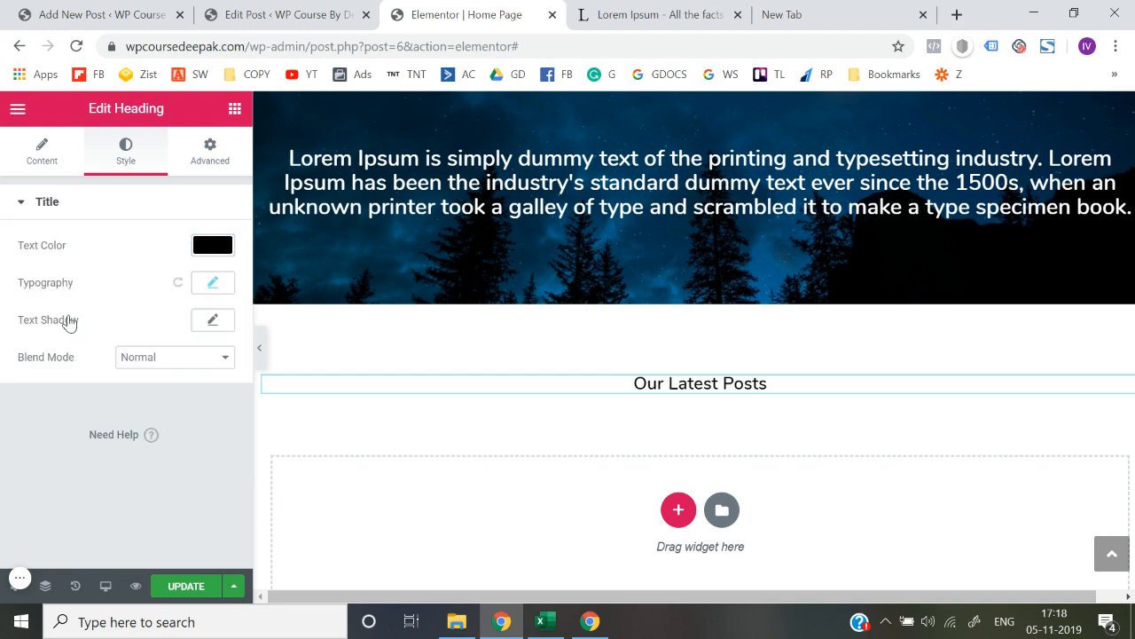
{"action": "left_click", "coordinate": [217, 293]}
{"action": "left_click_drag", "start_coordinate": [39, 399], "coordinate": [66, 400]}
{"action": "left_click", "coordinate": [613, 385]}
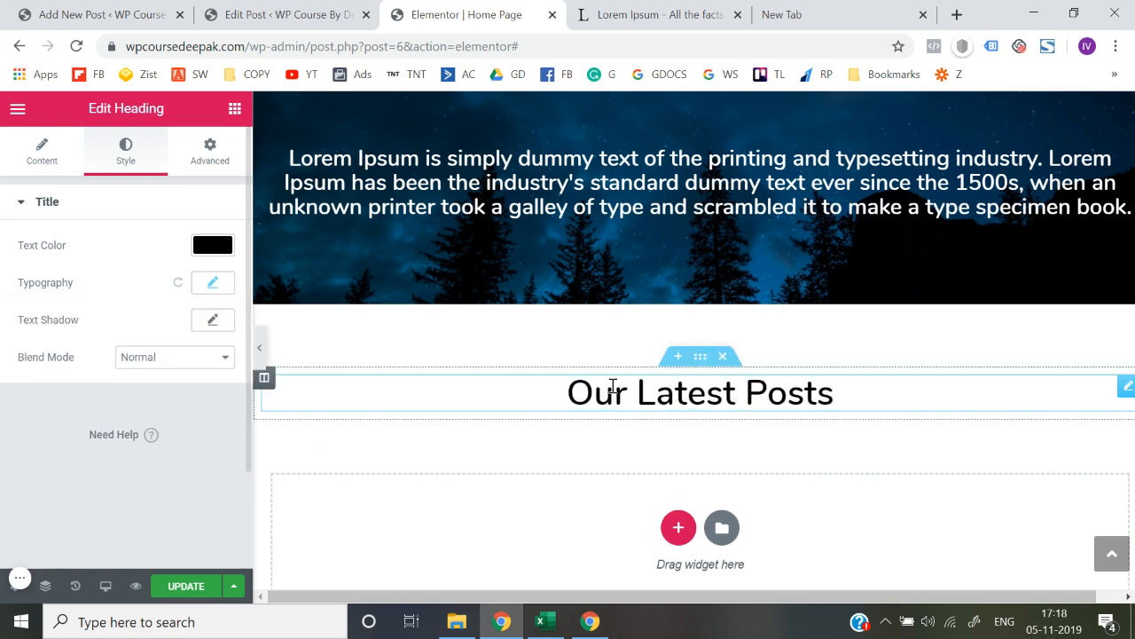
- Find the EA Post Grid widget among the Essential Addons and place it directly below the "Our Latest Posts" heading
{"action": "left_click", "coordinate": [234, 108]}
{"action": "scroll", "coordinate": [182, 377], "scroll_direction": "down", "scroll_amount": 8}
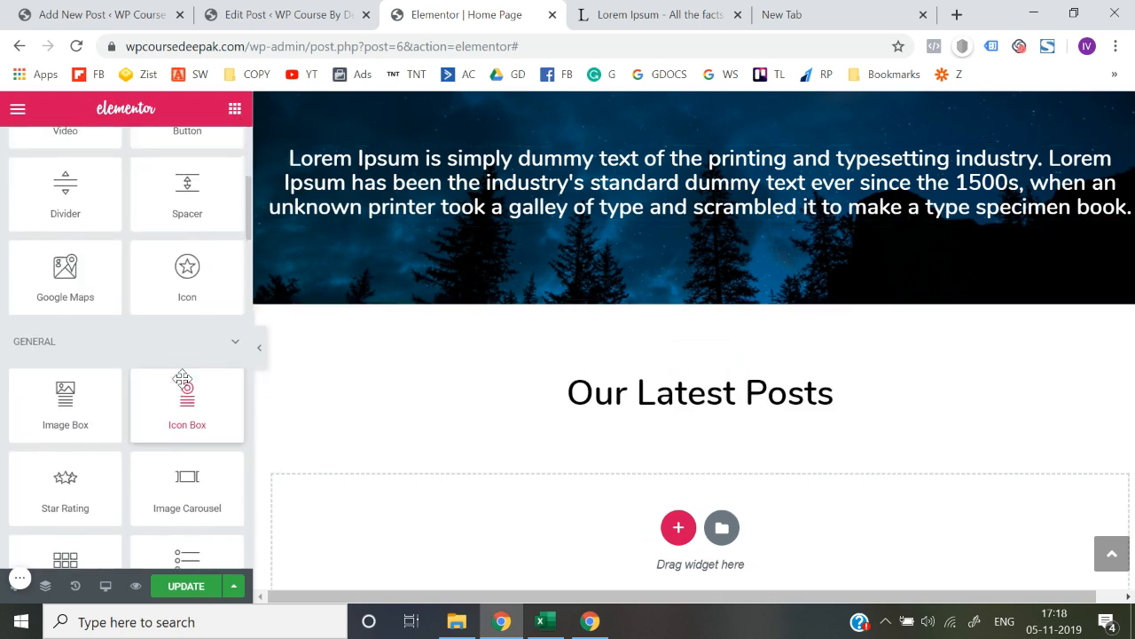
{"action": "scroll", "coordinate": [181, 379], "scroll_direction": "down", "scroll_amount": 10}
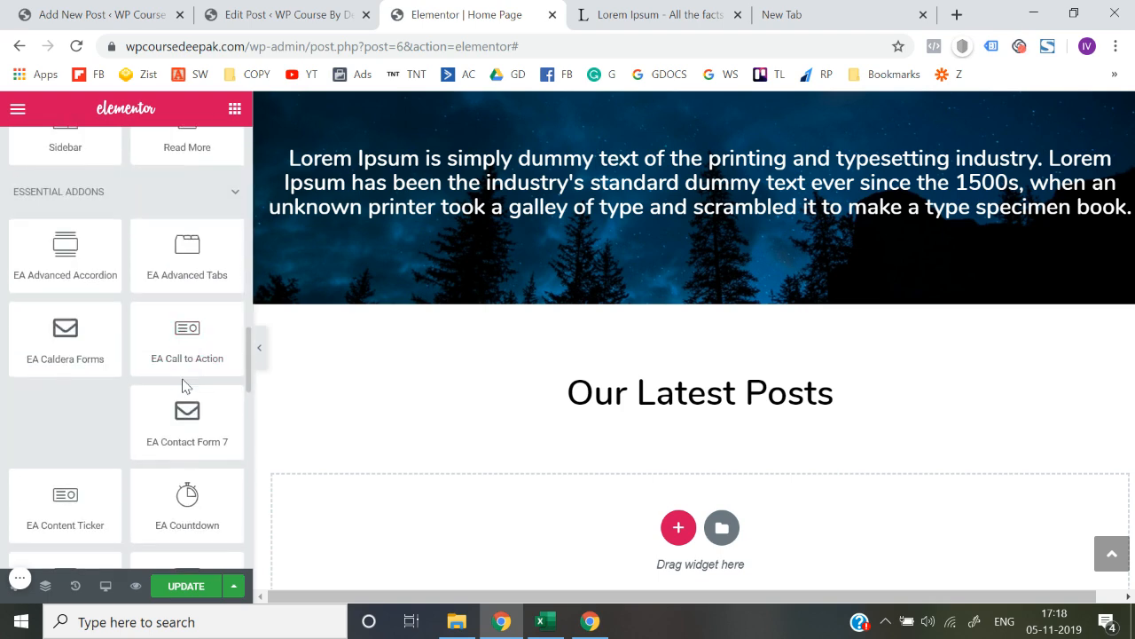
{"action": "scroll", "coordinate": [184, 385], "scroll_direction": "down", "scroll_amount": 5}
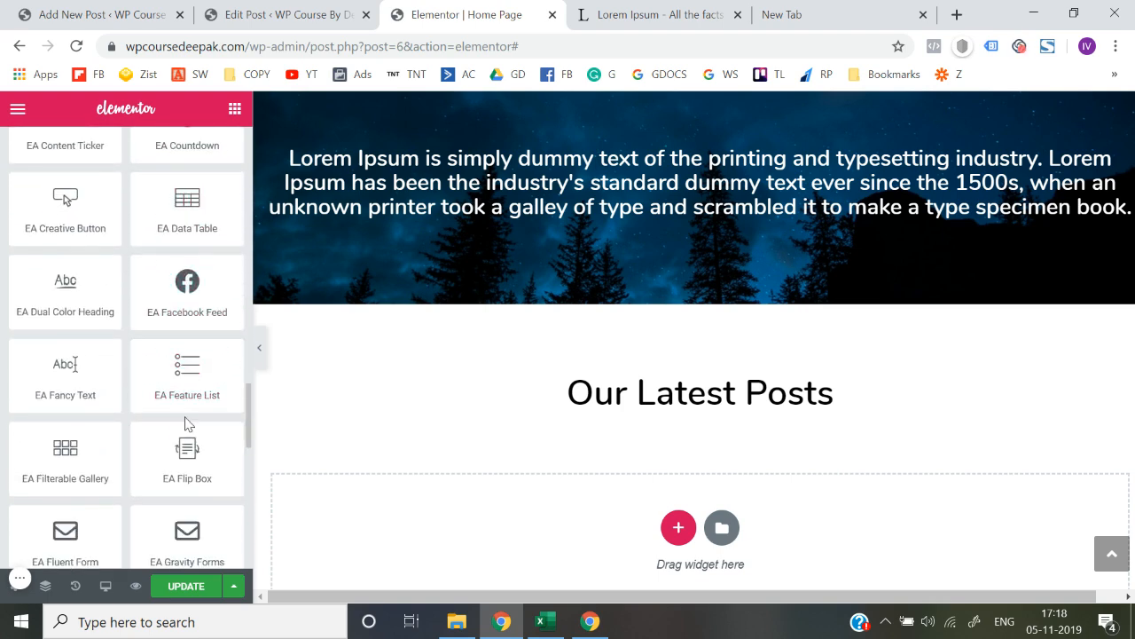
{"action": "scroll", "coordinate": [191, 419], "scroll_direction": "down", "scroll_amount": 1}
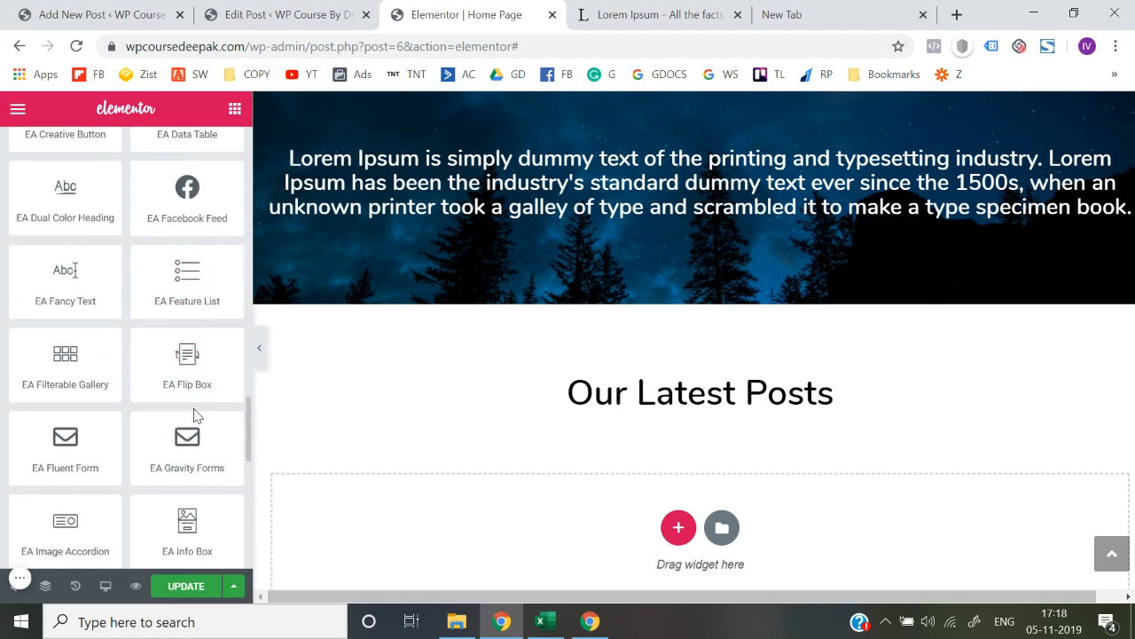
{"action": "scroll", "coordinate": [195, 412], "scroll_direction": "down", "scroll_amount": 3}
{"action": "scroll", "coordinate": [213, 417], "scroll_direction": "down", "scroll_amount": 1}
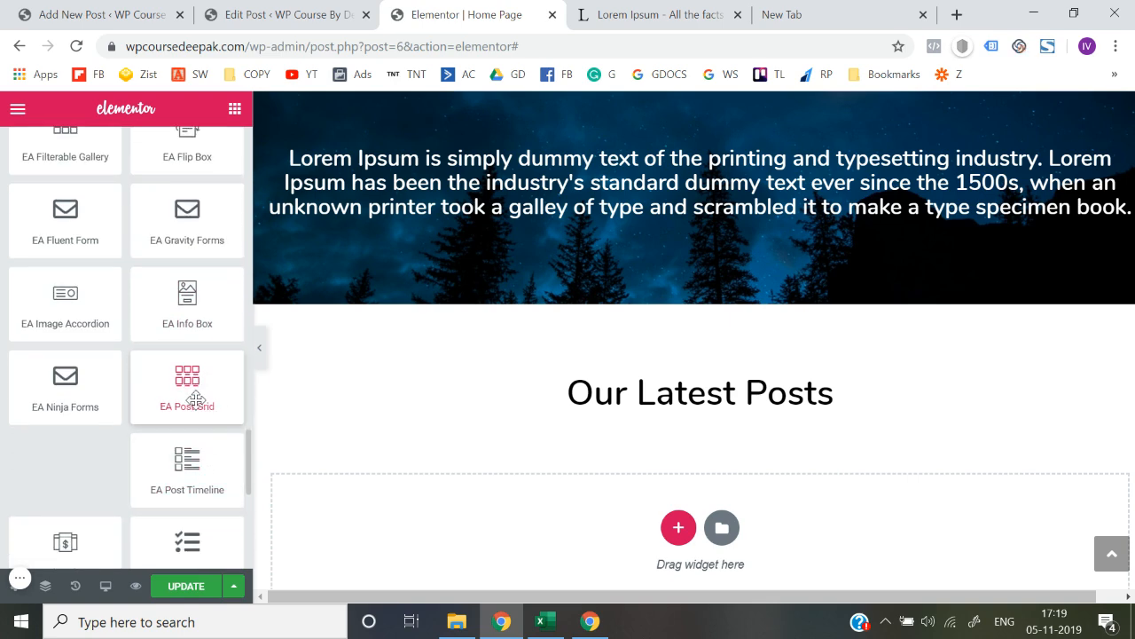
{"action": "scroll", "coordinate": [388, 408], "scroll_direction": "down", "scroll_amount": 1}
{"action": "left_click_drag", "start_coordinate": [200, 386], "coordinate": [694, 371]}
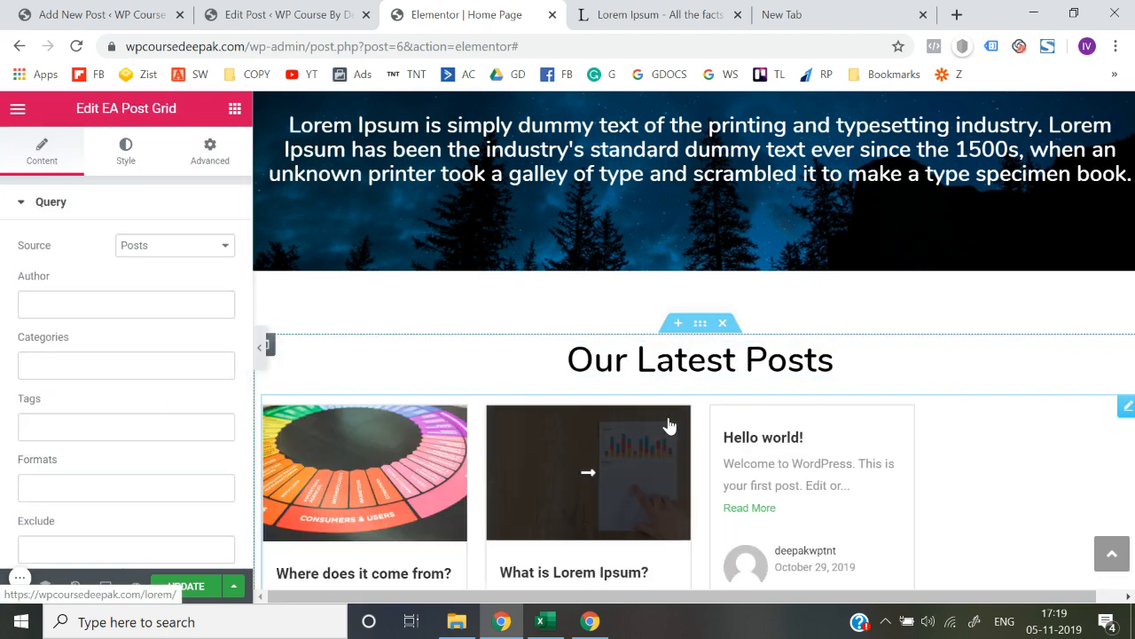
- Check the post grid at full page width and limit it to 2 posts per page
{"action": "scroll", "coordinate": [669, 426], "scroll_direction": "down", "scroll_amount": 1}
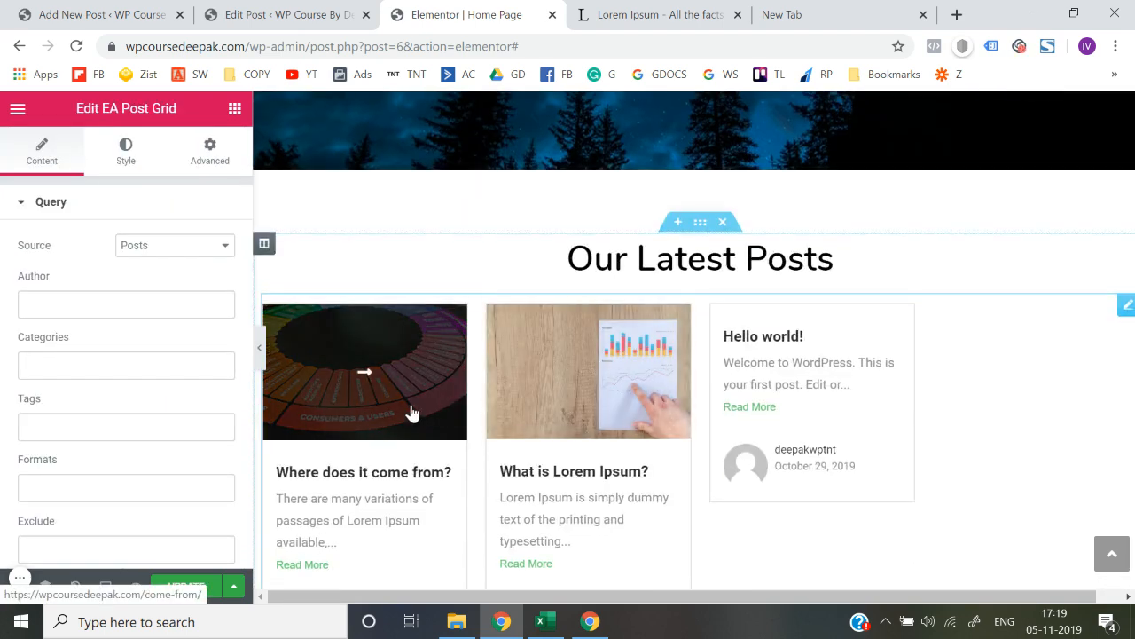
{"action": "scroll", "coordinate": [412, 413], "scroll_direction": "down", "scroll_amount": 1}
{"action": "left_click", "coordinate": [262, 353]}
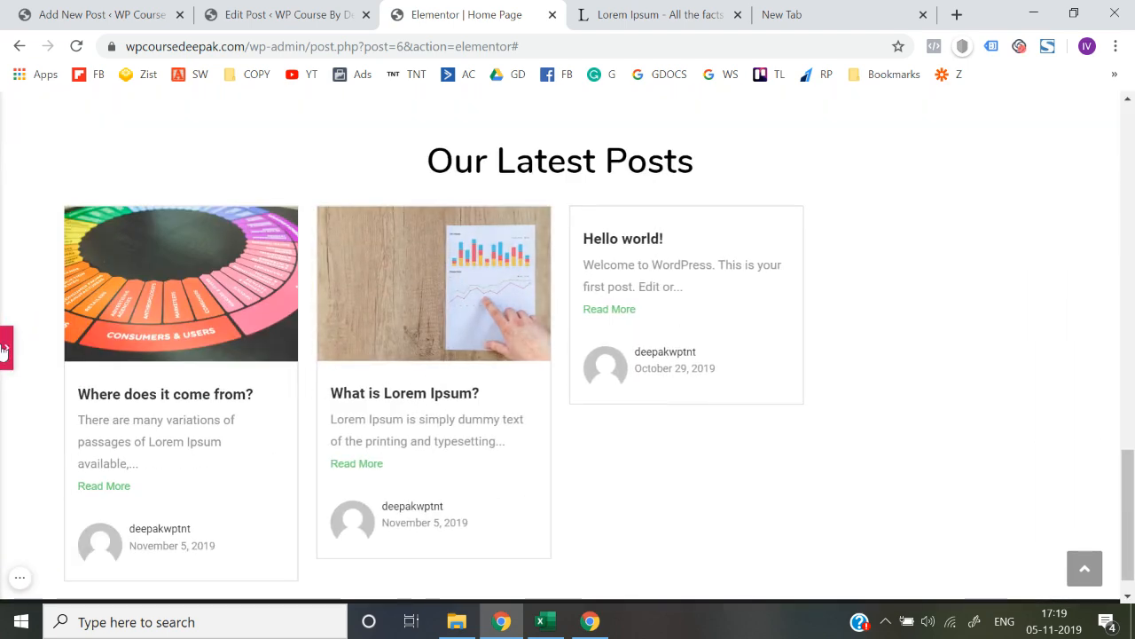
{"action": "left_click", "coordinate": [5, 351]}
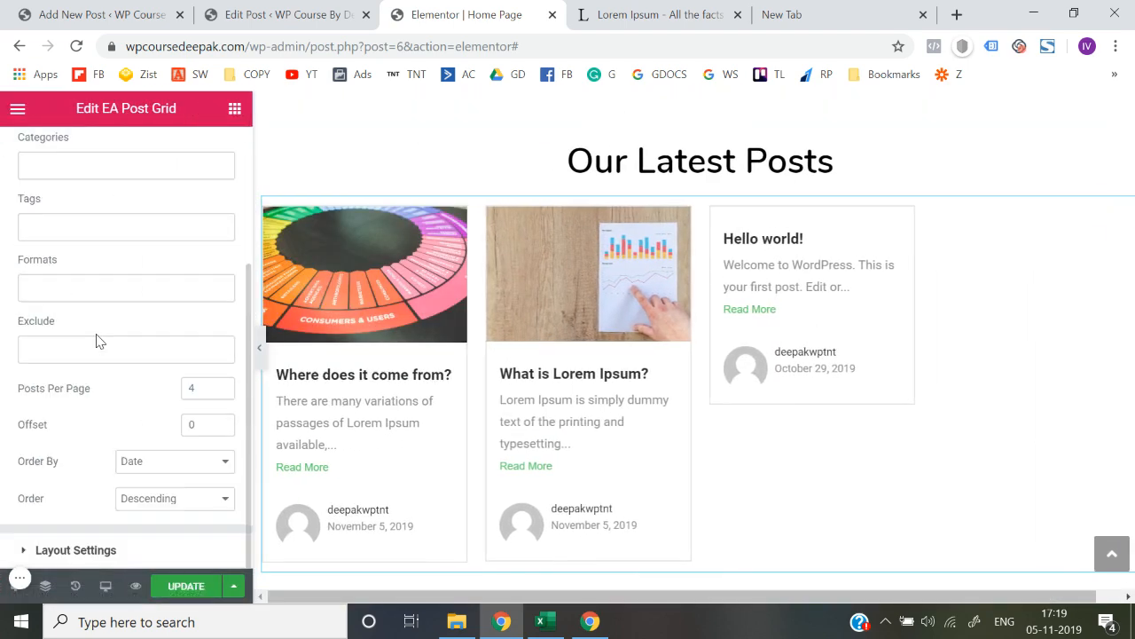
{"action": "left_click", "coordinate": [221, 393]}
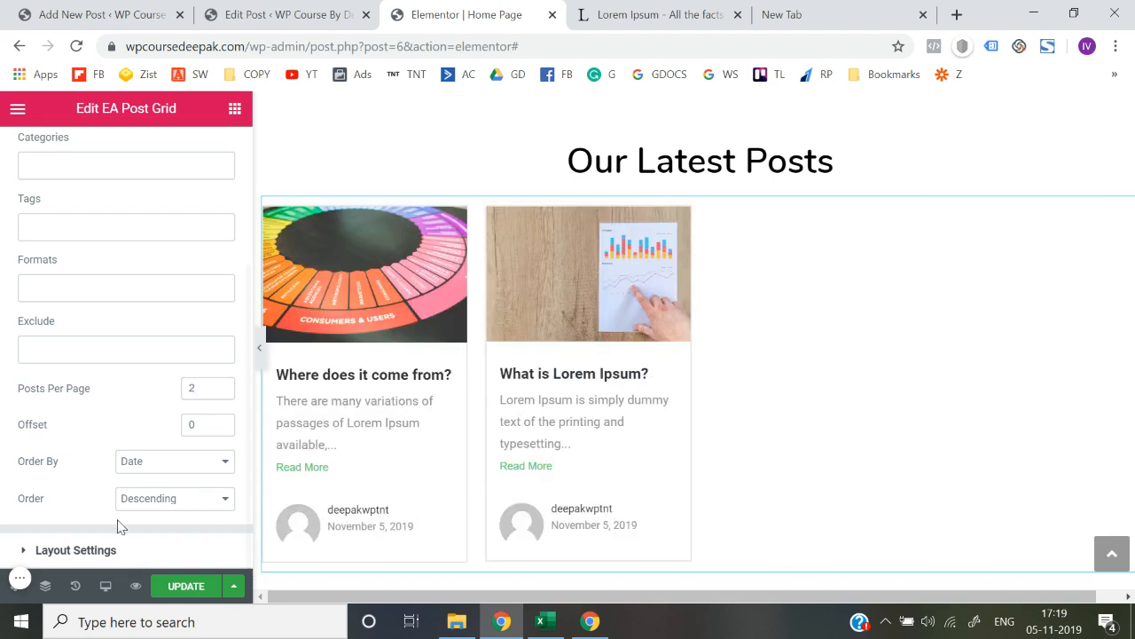
{"action": "scroll", "coordinate": [62, 406], "scroll_direction": "up", "scroll_amount": 3}
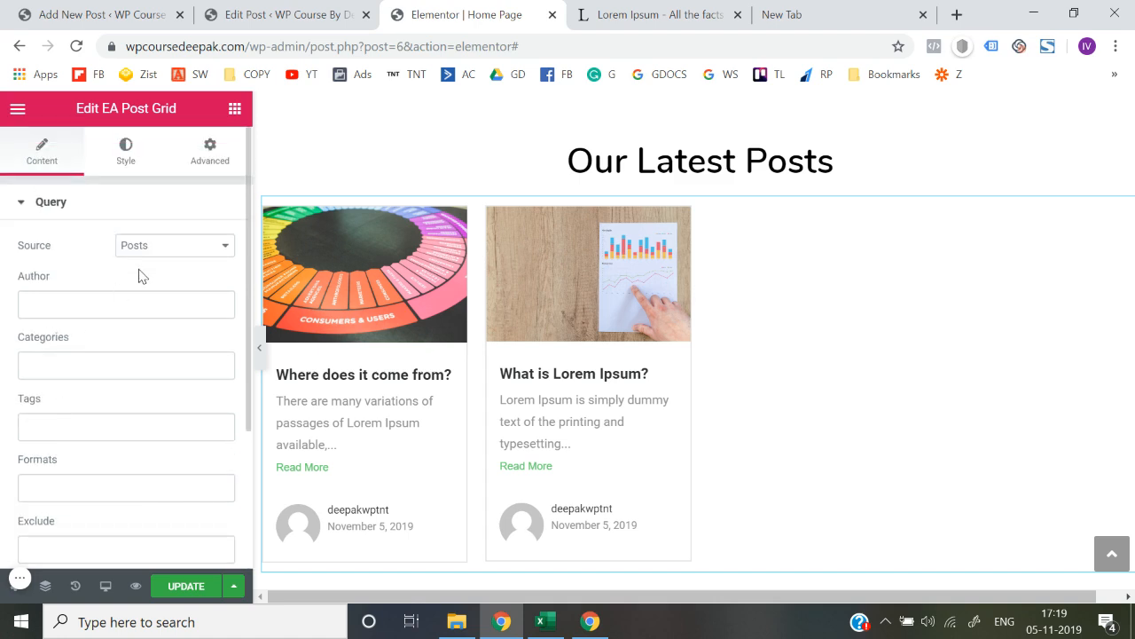
{"action": "scroll", "coordinate": [78, 353], "scroll_direction": "down", "scroll_amount": 2}
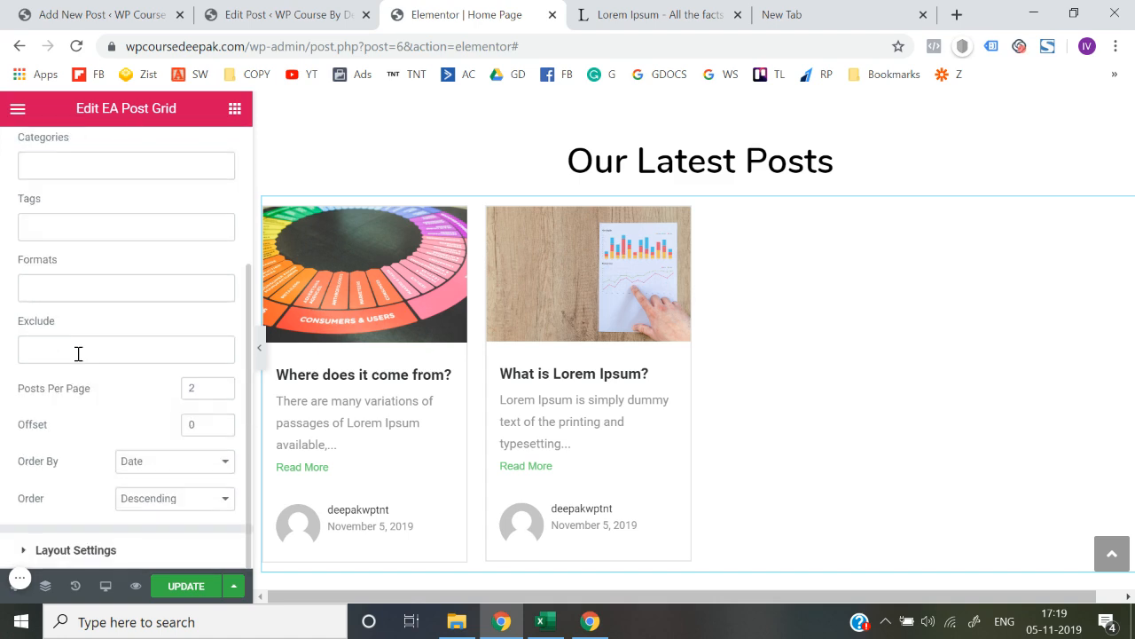
- Hide the post grid's meta information and arrange the posts in two columns, checking the layout at full page width
{"action": "left_click", "coordinate": [75, 550]}
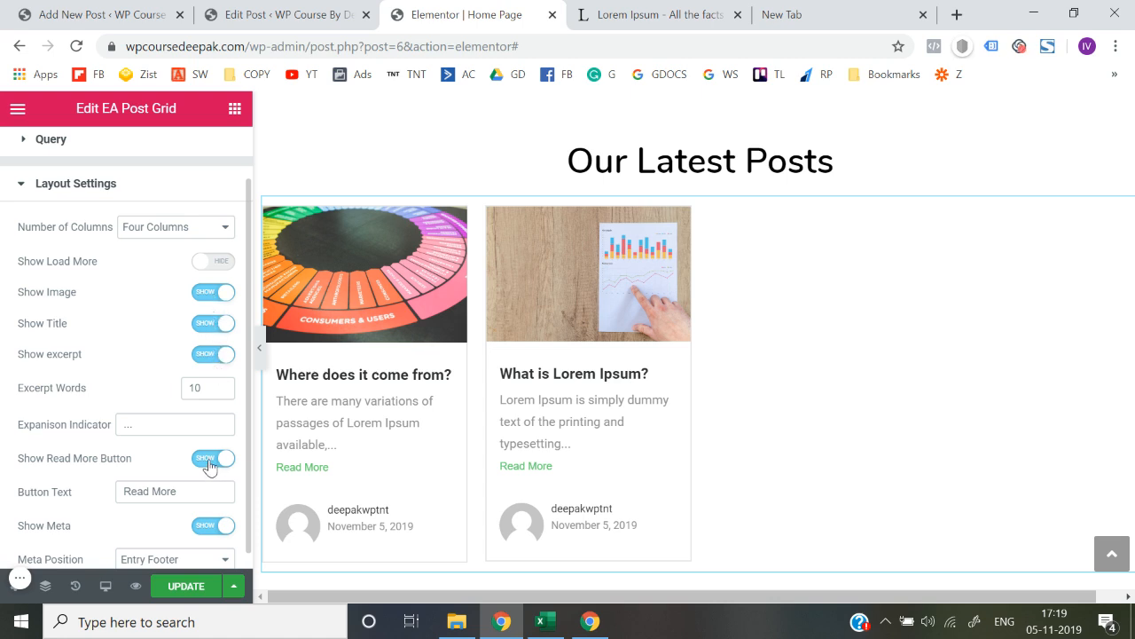
{"action": "scroll", "coordinate": [208, 464], "scroll_direction": "down", "scroll_amount": 1}
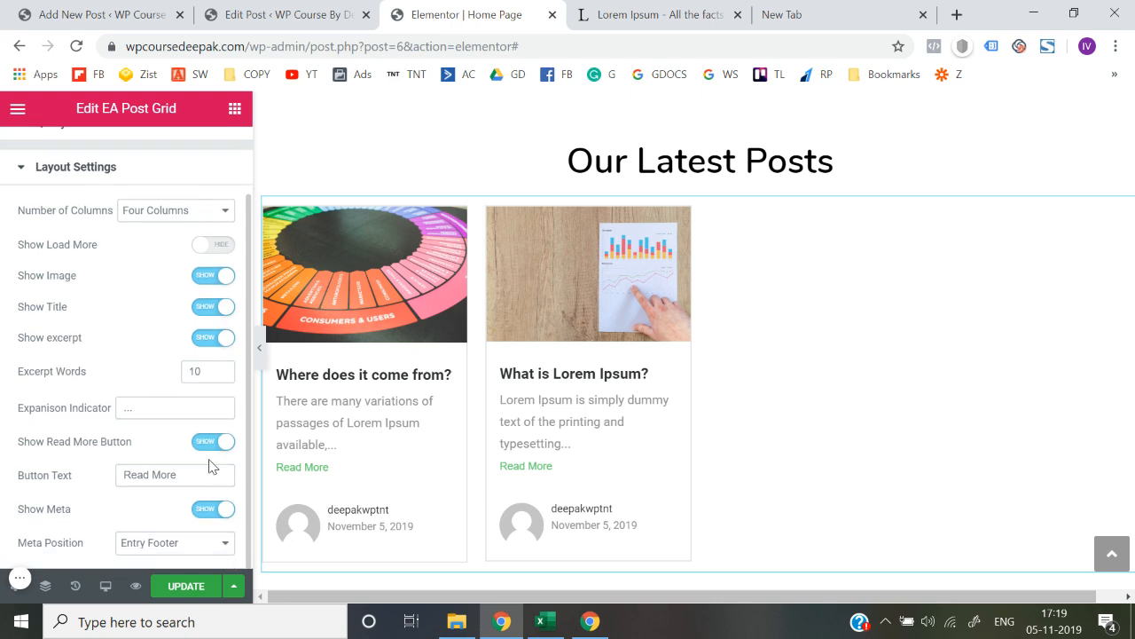
{"action": "left_click", "coordinate": [213, 509]}
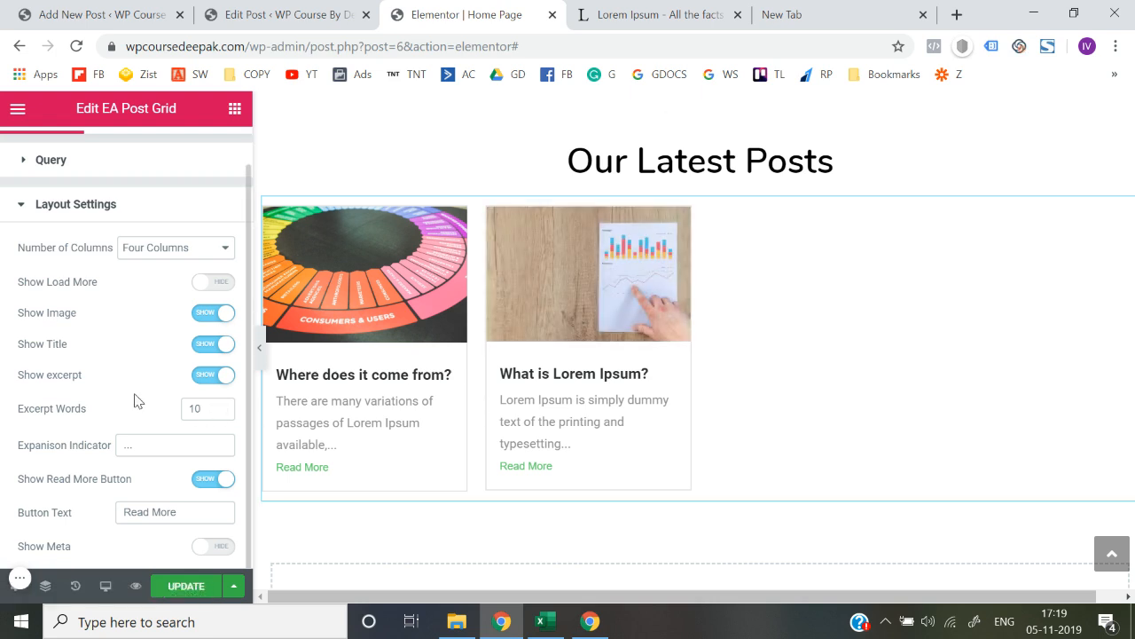
{"action": "left_click", "coordinate": [140, 254]}
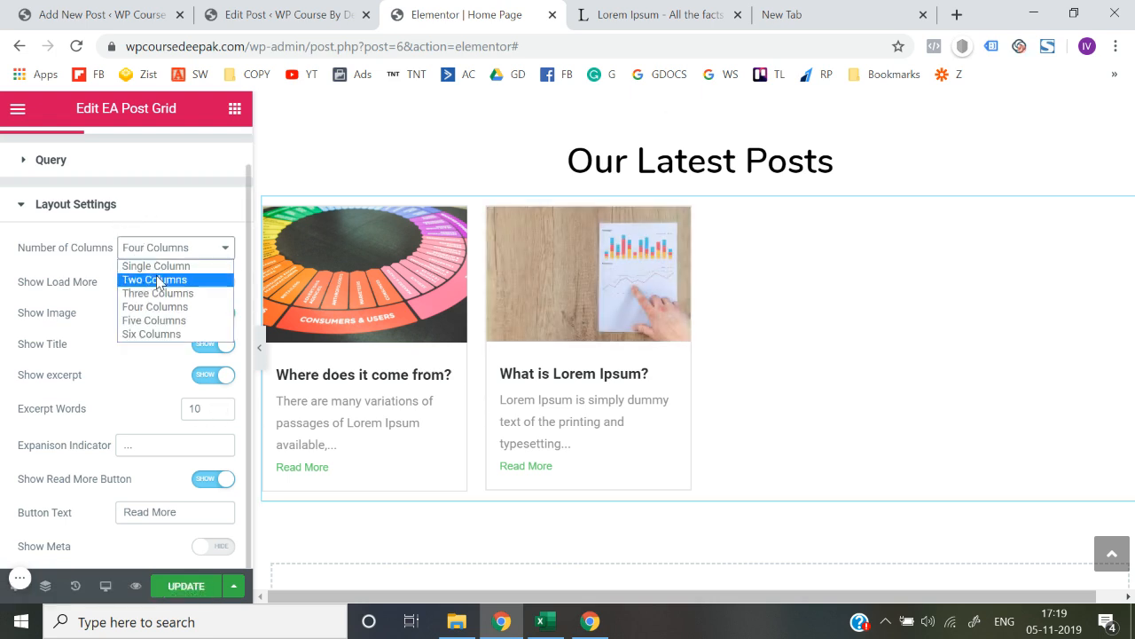
{"action": "left_click", "coordinate": [157, 278]}
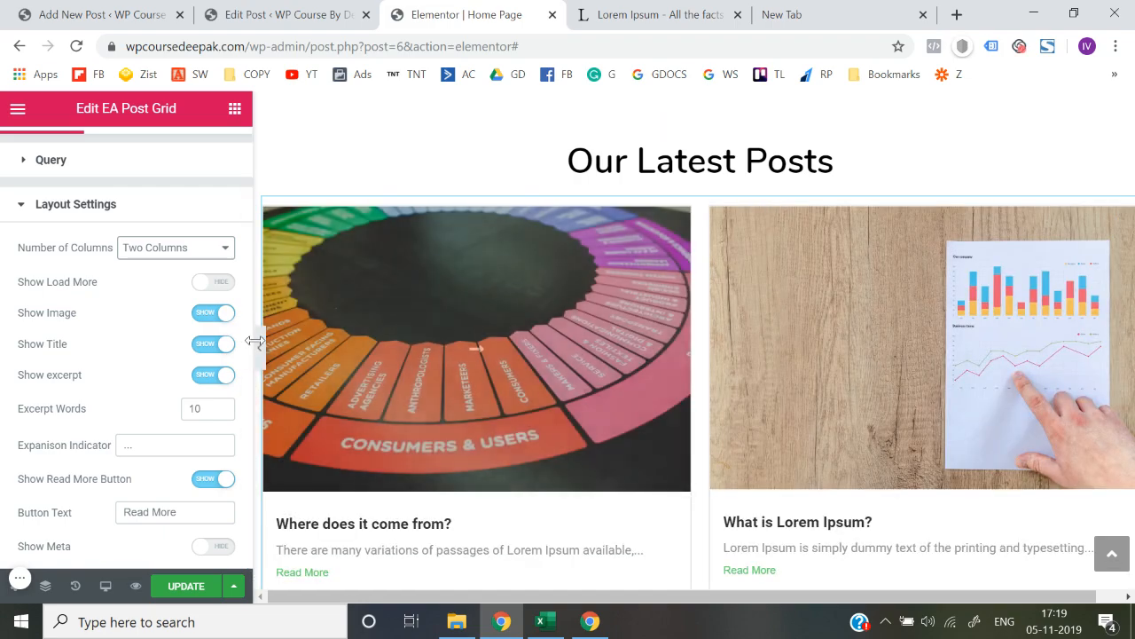
{"action": "left_click", "coordinate": [263, 357]}
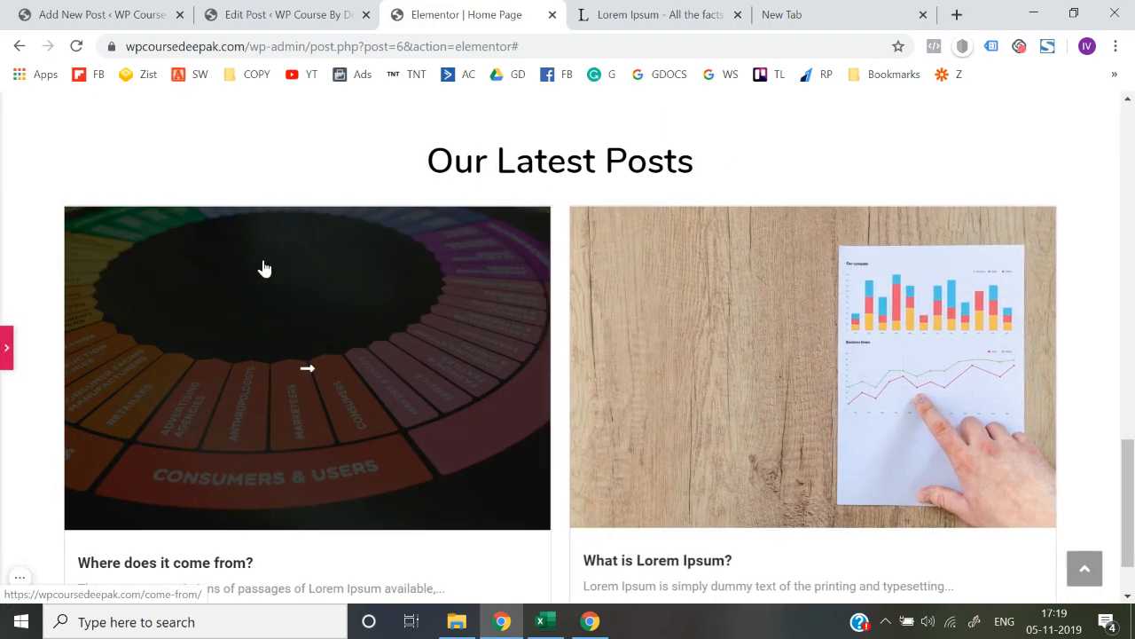
{"action": "scroll", "coordinate": [596, 331], "scroll_direction": "down", "scroll_amount": 1}
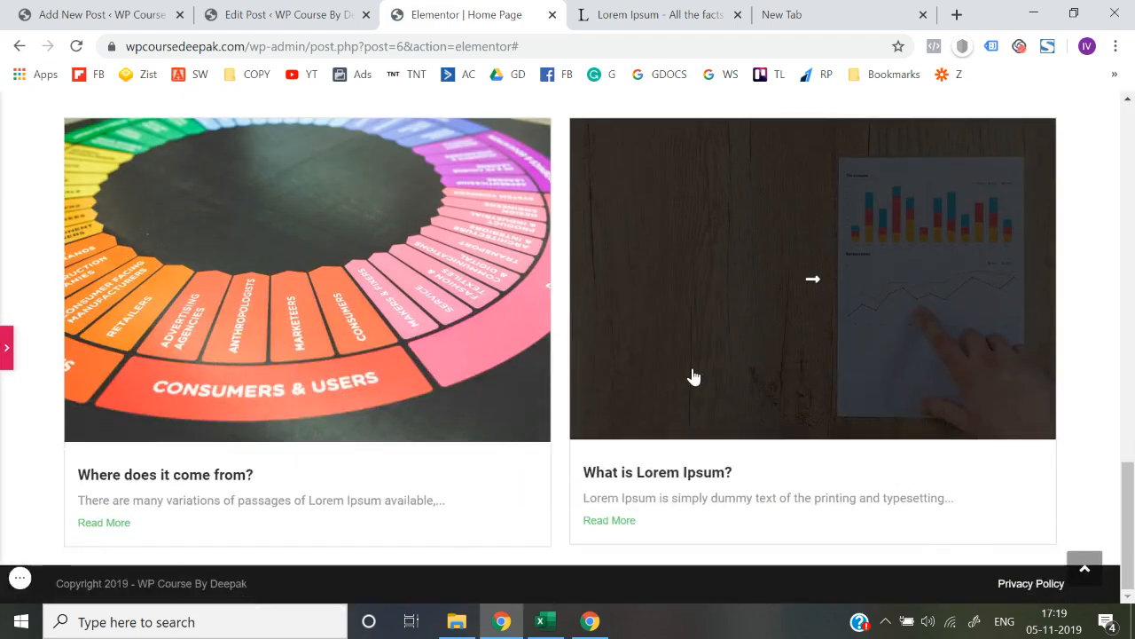
- Check the two-column post grid at full page width, then bring the widget list back beside the page
{"action": "scroll", "coordinate": [693, 375], "scroll_direction": "up", "scroll_amount": 4}
{"action": "scroll", "coordinate": [695, 375], "scroll_direction": "down", "scroll_amount": 4}
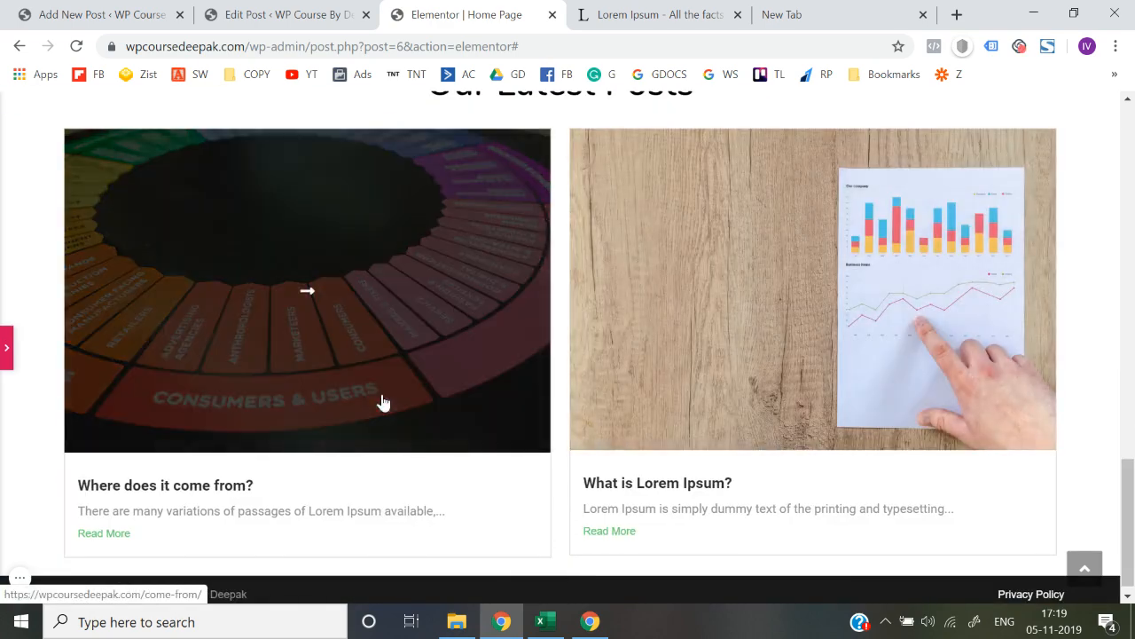
{"action": "left_click", "coordinate": [7, 346]}
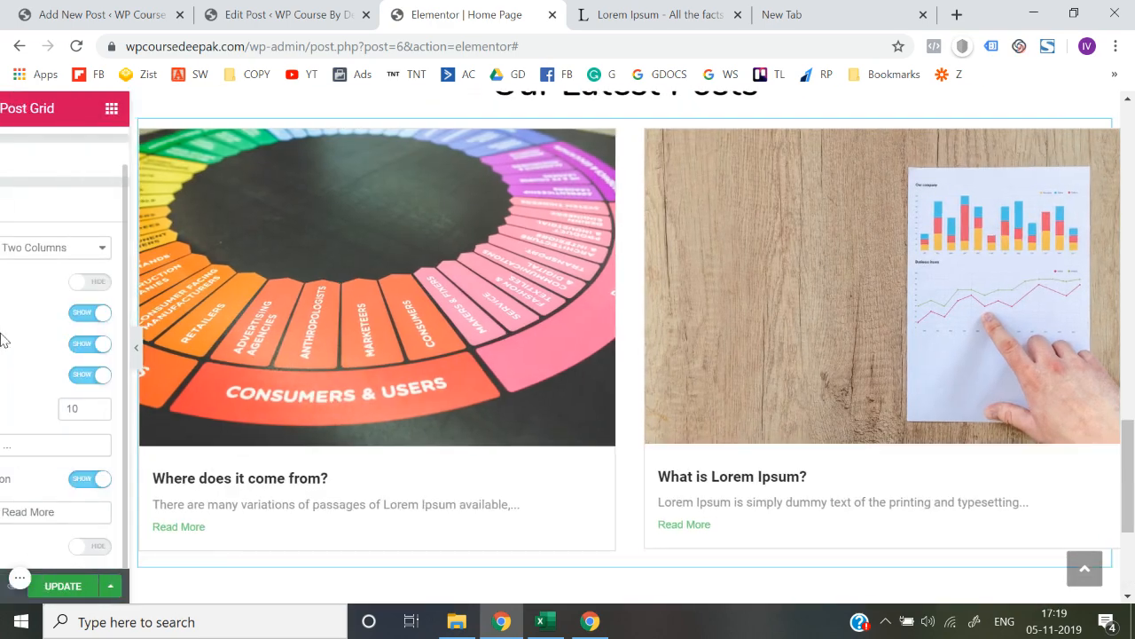
{"action": "scroll", "coordinate": [115, 204], "scroll_direction": "up", "scroll_amount": 1}
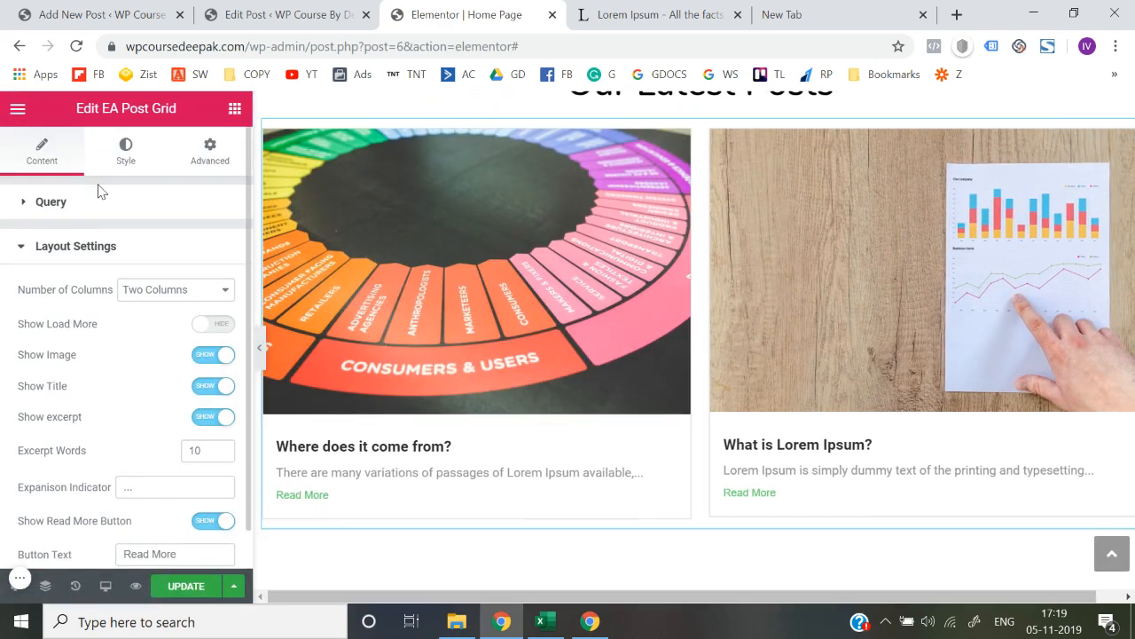
{"action": "left_click", "coordinate": [235, 109]}
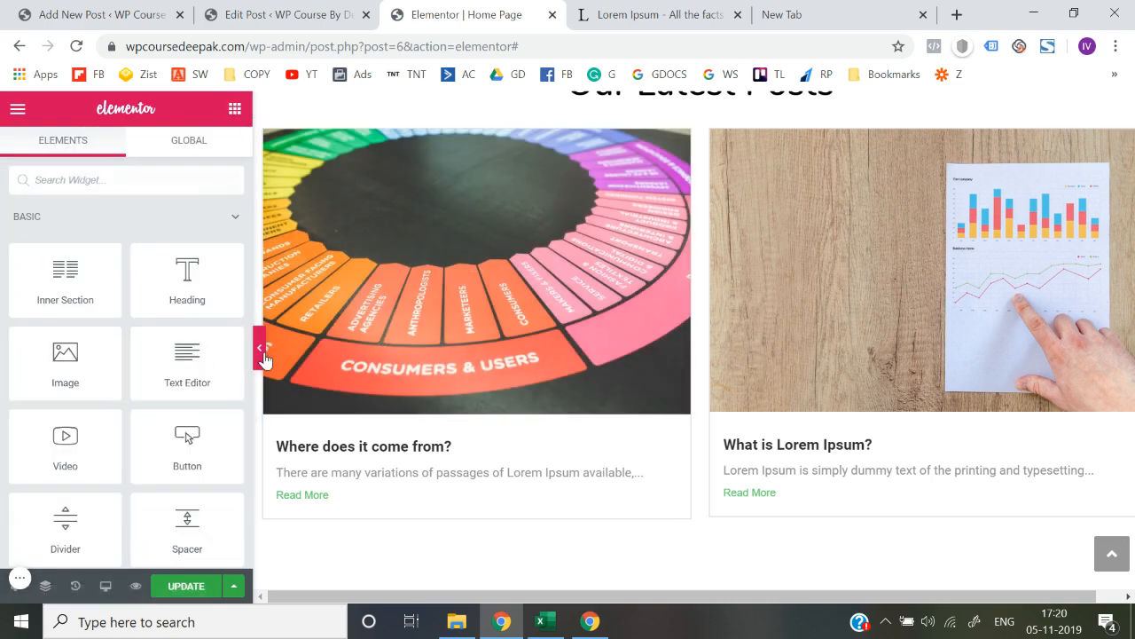
- Review the whole home page at full width, from the intro section through the services to the post grid
{"action": "left_click", "coordinate": [262, 357]}
{"action": "scroll", "coordinate": [413, 374], "scroll_direction": "up", "scroll_amount": 4}
{"action": "scroll", "coordinate": [414, 370], "scroll_direction": "down", "scroll_amount": 5}
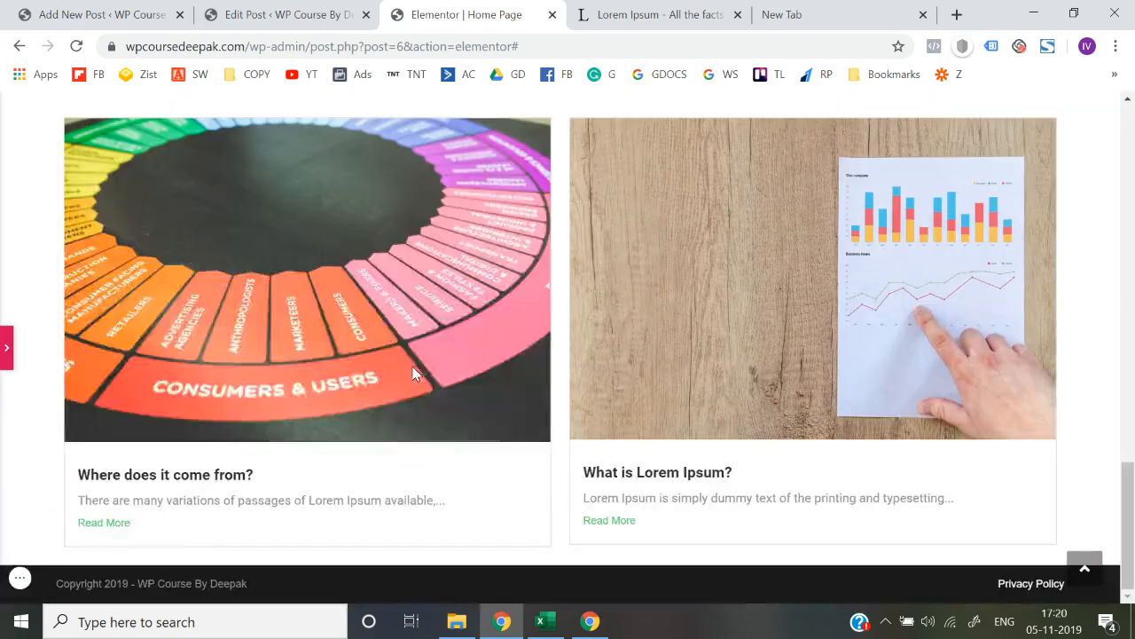
{"action": "scroll", "coordinate": [415, 355], "scroll_direction": "up", "scroll_amount": 4}
{"action": "scroll", "coordinate": [417, 297], "scroll_direction": "up", "scroll_amount": 10}
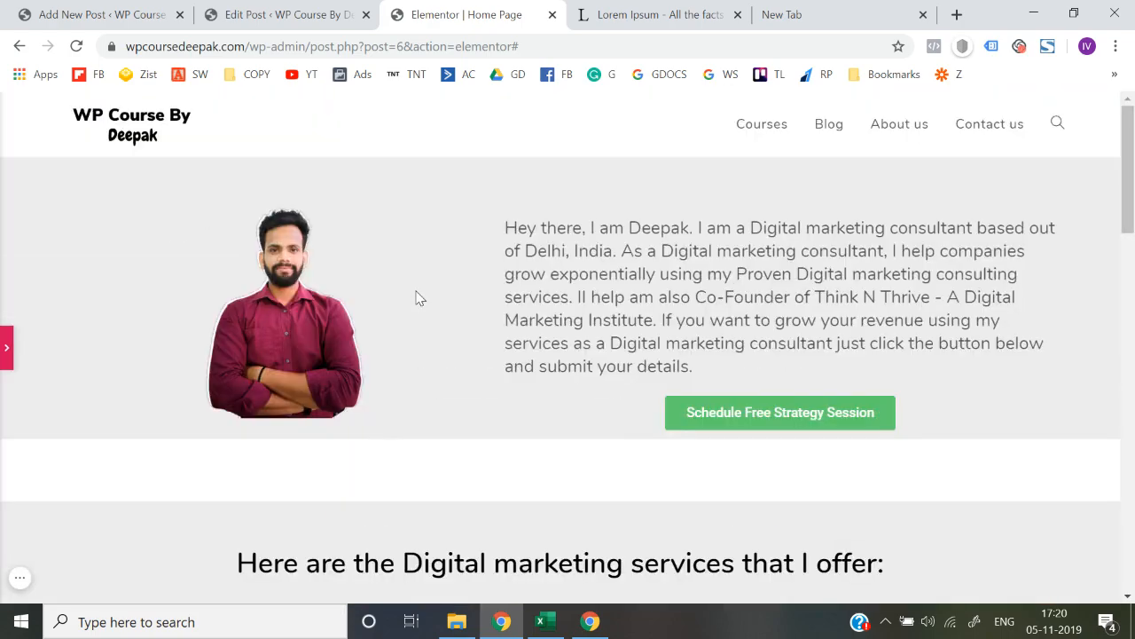
{"action": "scroll", "coordinate": [414, 293], "scroll_direction": "down", "scroll_amount": 12}
{"action": "scroll", "coordinate": [415, 286], "scroll_direction": "up", "scroll_amount": 5}
{"action": "scroll", "coordinate": [416, 297], "scroll_direction": "up", "scroll_amount": 6}
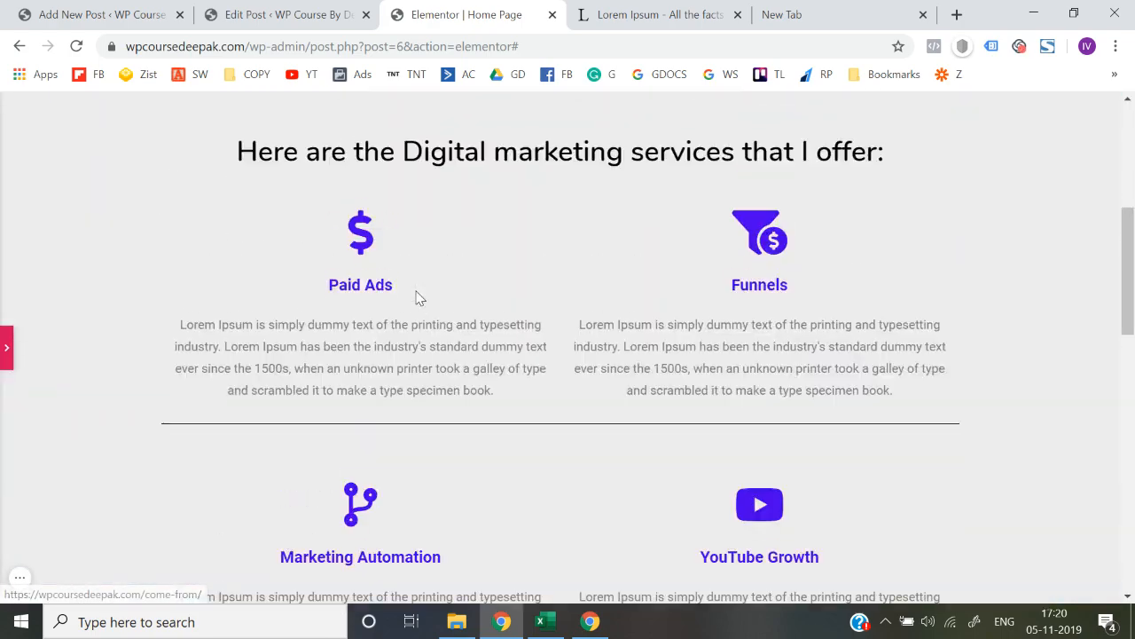
{"action": "scroll", "coordinate": [416, 297], "scroll_direction": "down", "scroll_amount": 9}
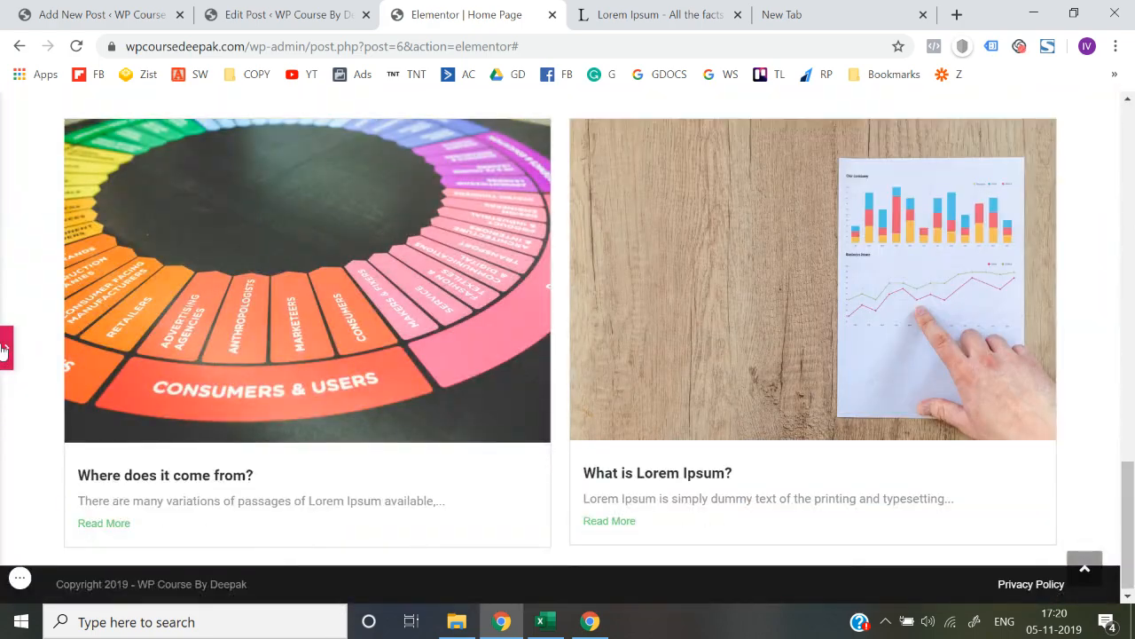
- Save the home page changes and exit the Elementor editor to the WordPress dashboard
{"action": "left_click", "coordinate": [4, 348]}
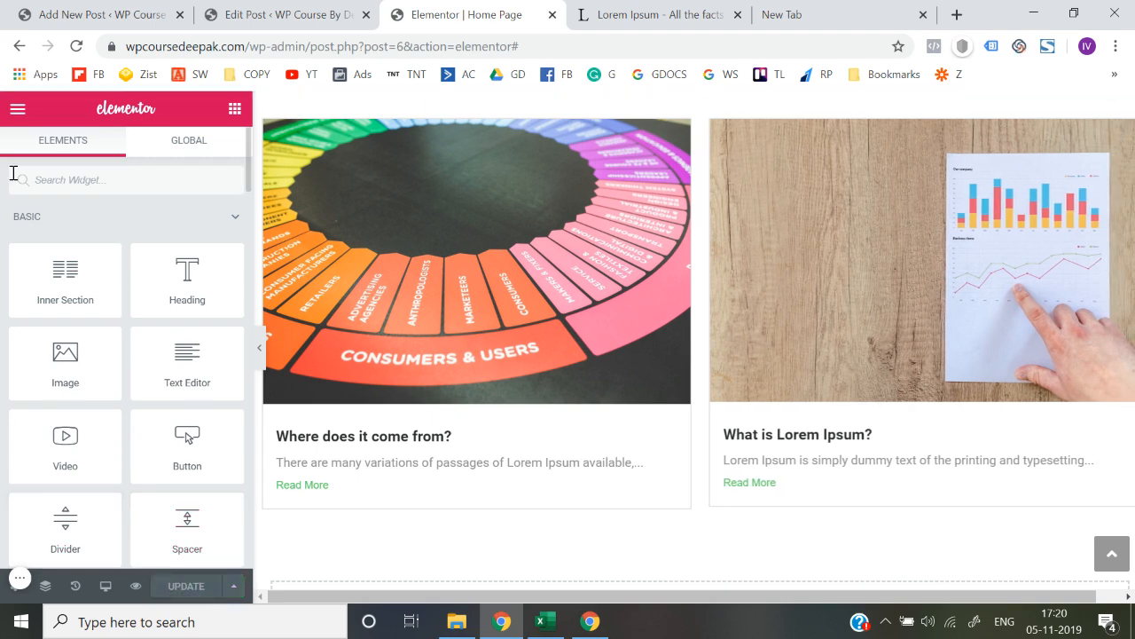
{"action": "left_click", "coordinate": [17, 108]}
{"action": "scroll", "coordinate": [133, 523], "scroll_direction": "down", "scroll_amount": 2}
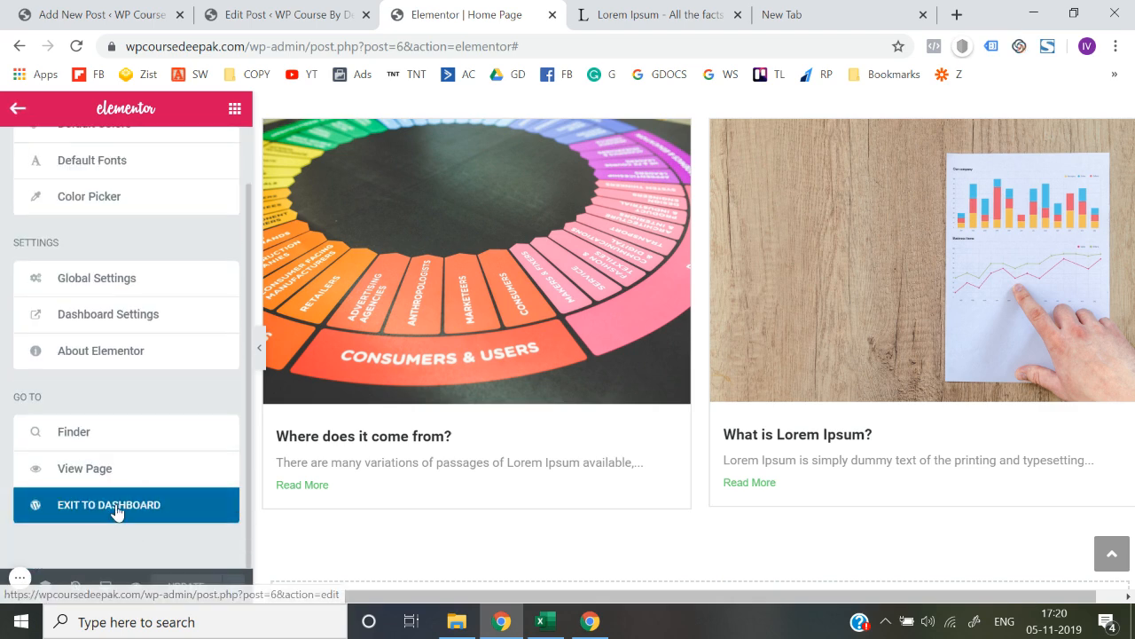
{"action": "left_click", "coordinate": [114, 510]}
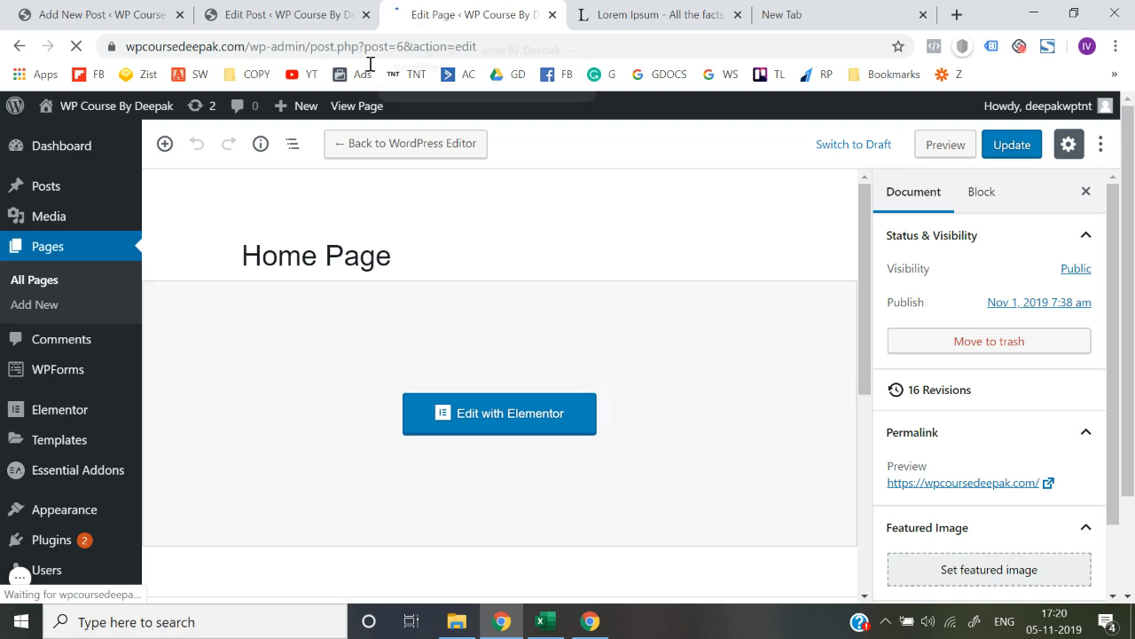
- Visit the live site, inspect the "Our Latest Posts" section on the home page and reload the page
{"action": "mouse_move", "coordinate": [91, 105]}
{"action": "left_click", "coordinate": [62, 138]}
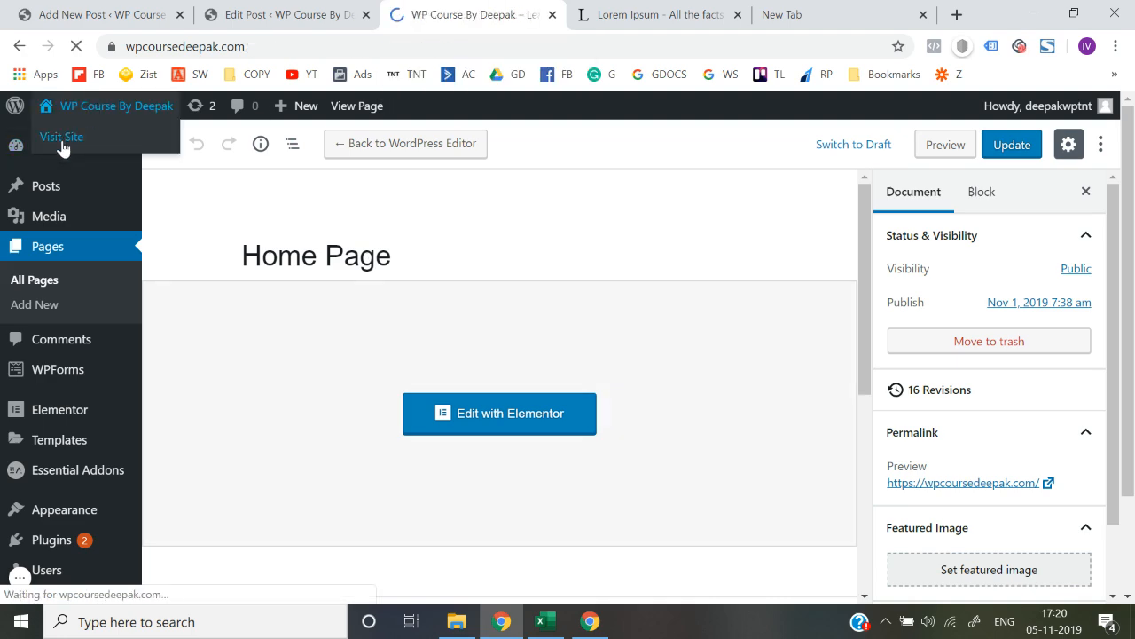
{"action": "scroll", "coordinate": [525, 346], "scroll_direction": "down", "scroll_amount": 10}
{"action": "scroll", "coordinate": [525, 350], "scroll_direction": "down", "scroll_amount": 15}
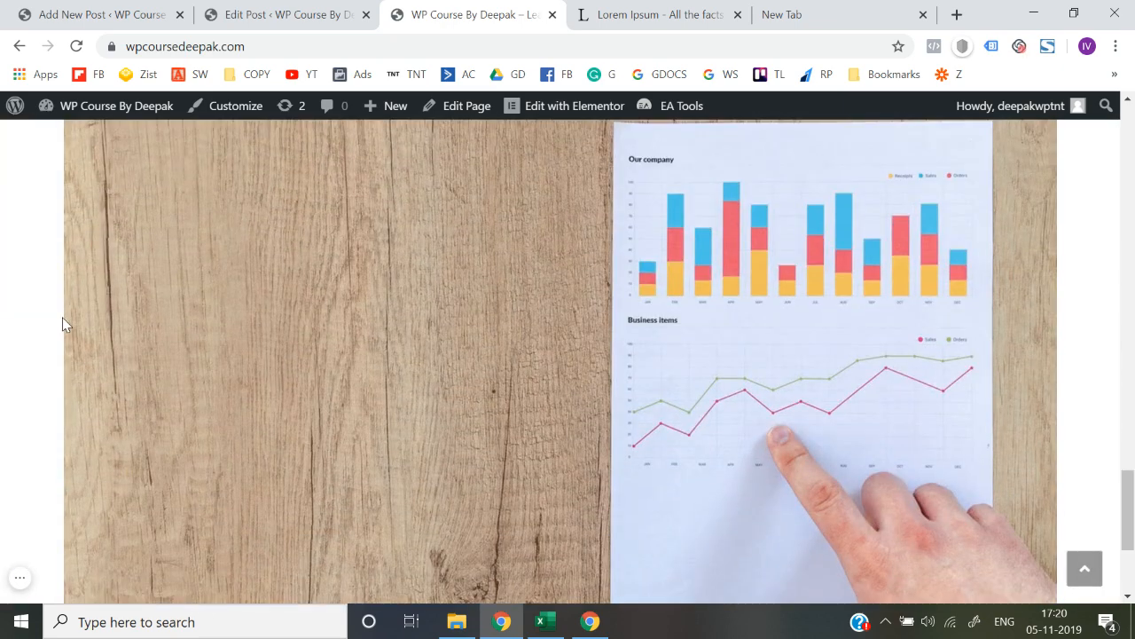
{"action": "scroll", "coordinate": [62, 317], "scroll_direction": "up", "scroll_amount": 6}
{"action": "scroll", "coordinate": [62, 324], "scroll_direction": "up", "scroll_amount": 5}
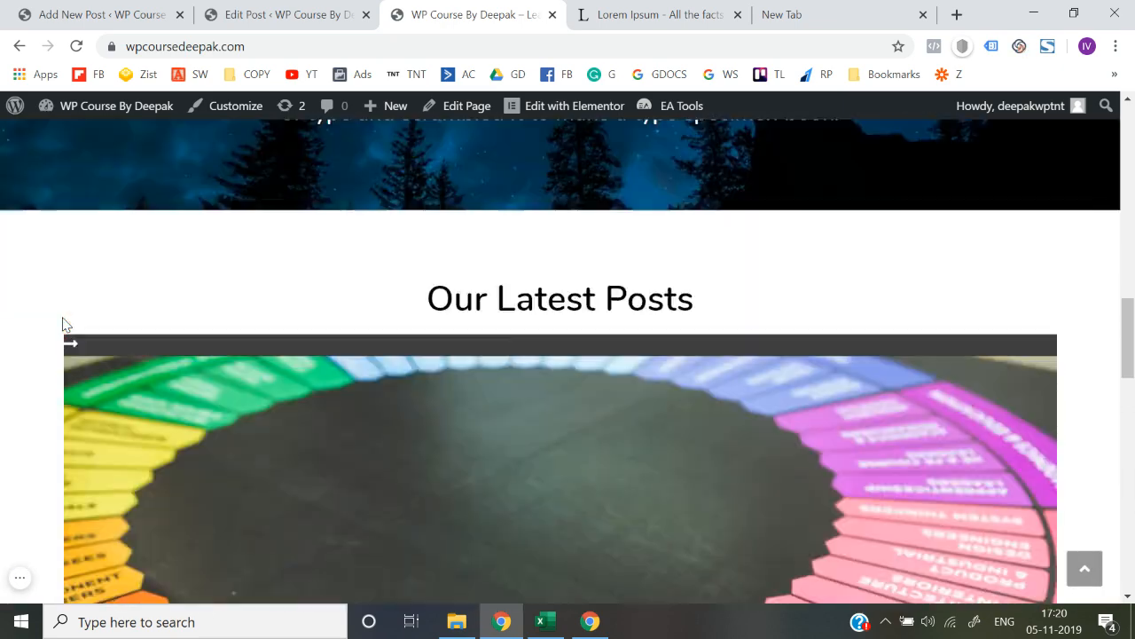
{"action": "scroll", "coordinate": [203, 381], "scroll_direction": "down", "scroll_amount": 5}
{"action": "scroll", "coordinate": [2, 352], "scroll_direction": "down", "scroll_amount": 3}
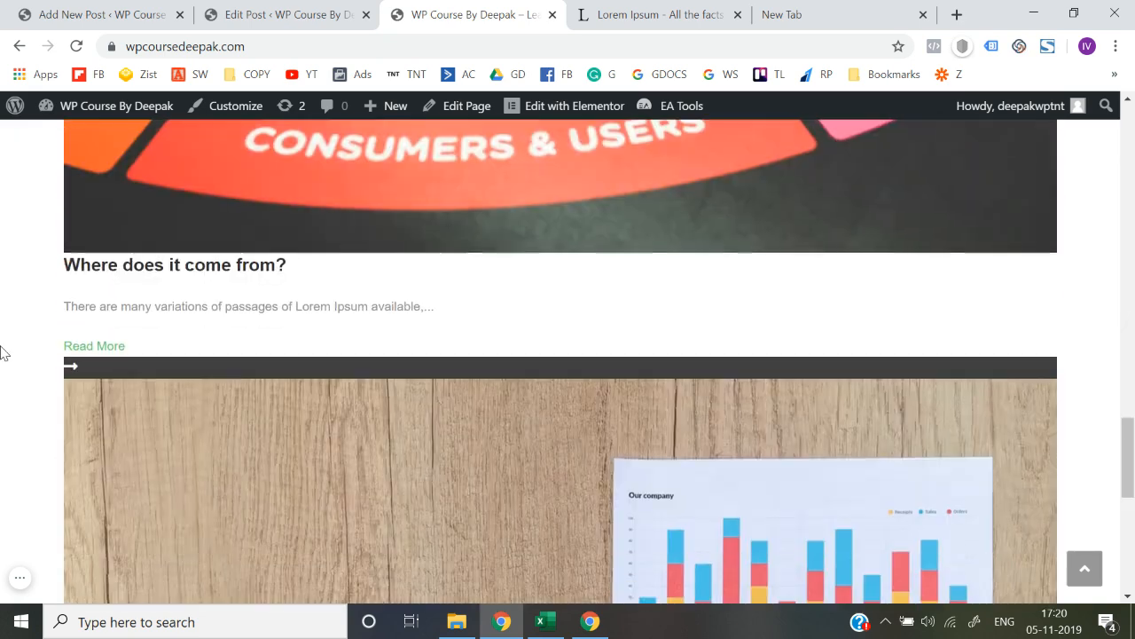
{"action": "key", "text": "F5"}
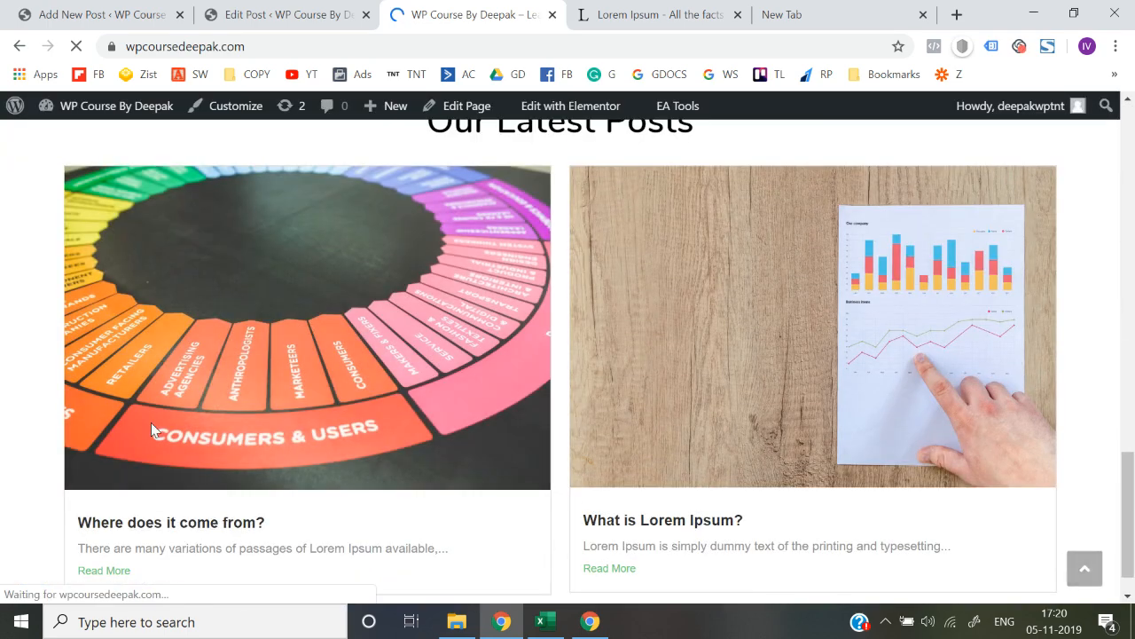
- Open the "Where does it come from?" post from the grid, look through it and return to the home page
{"action": "left_click", "coordinate": [225, 445]}
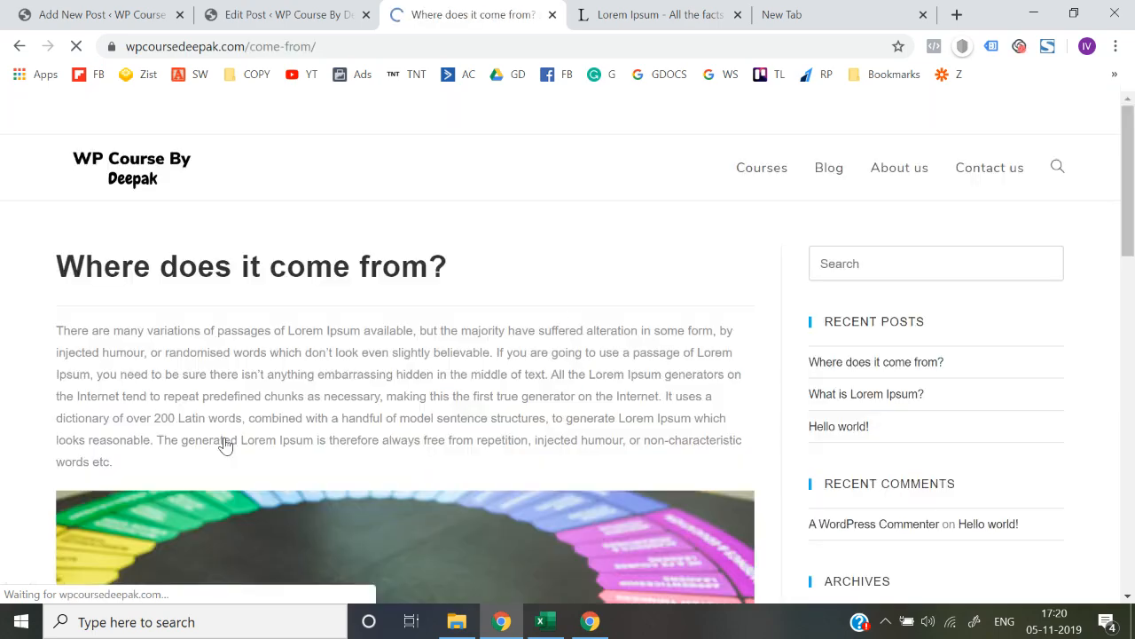
{"action": "scroll", "coordinate": [226, 446], "scroll_direction": "down", "scroll_amount": 10}
{"action": "scroll", "coordinate": [225, 445], "scroll_direction": "down", "scroll_amount": 3}
{"action": "scroll", "coordinate": [225, 445], "scroll_direction": "up", "scroll_amount": 10}
{"action": "scroll", "coordinate": [225, 445], "scroll_direction": "down", "scroll_amount": 5}
{"action": "scroll", "coordinate": [225, 445], "scroll_direction": "up", "scroll_amount": 5}
{"action": "left_click", "coordinate": [18, 47]}
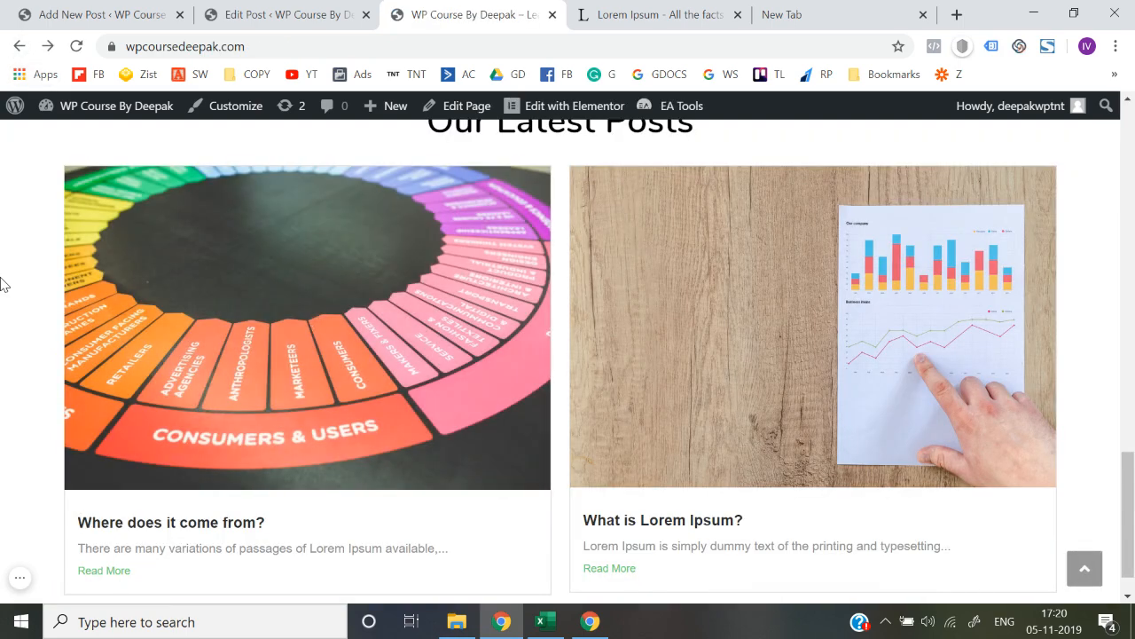
- View the site's Blog page from the header navigation and return to the home page
{"action": "scroll", "coordinate": [3, 284], "scroll_direction": "up", "scroll_amount": 10}
{"action": "scroll", "coordinate": [3, 284], "scroll_direction": "up", "scroll_amount": 5}
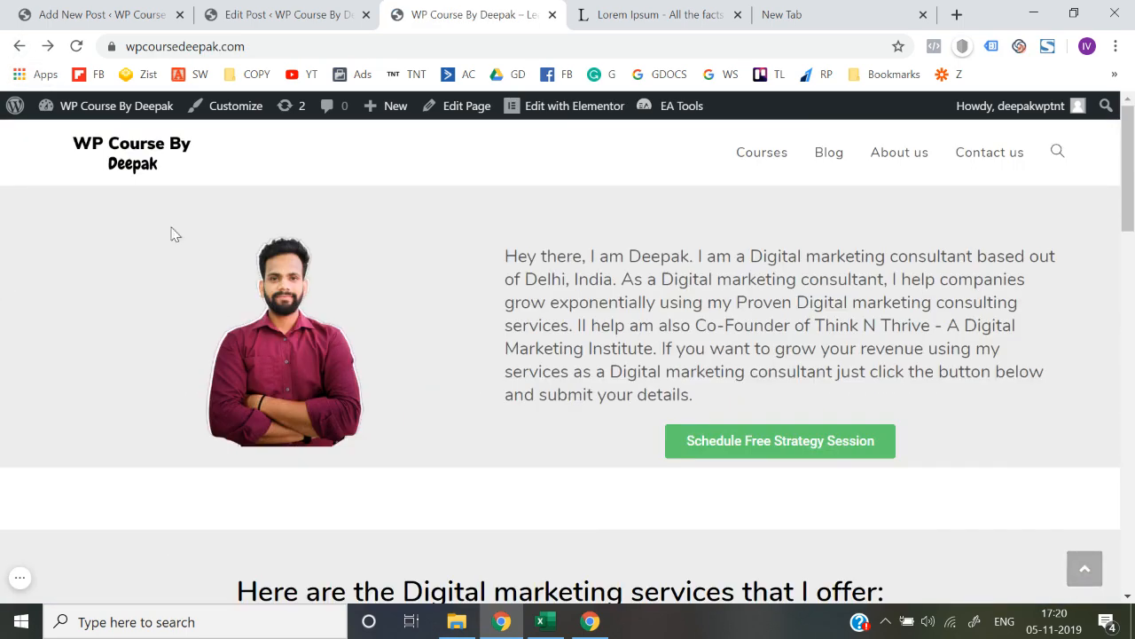
{"action": "left_click", "coordinate": [830, 161]}
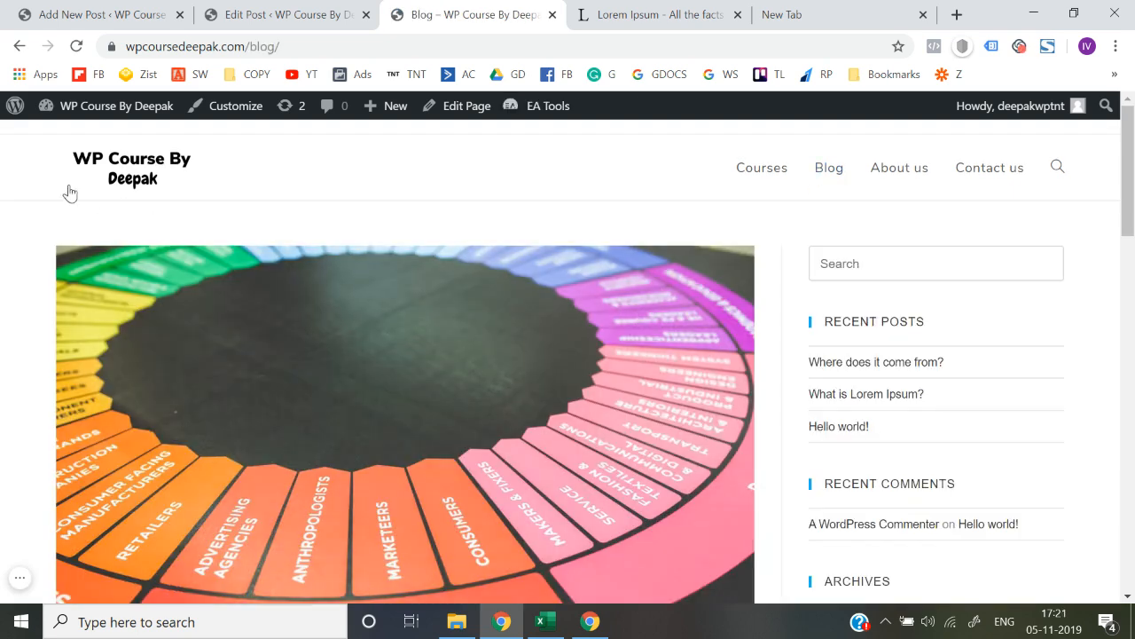
{"action": "key", "text": "alt+Left"}
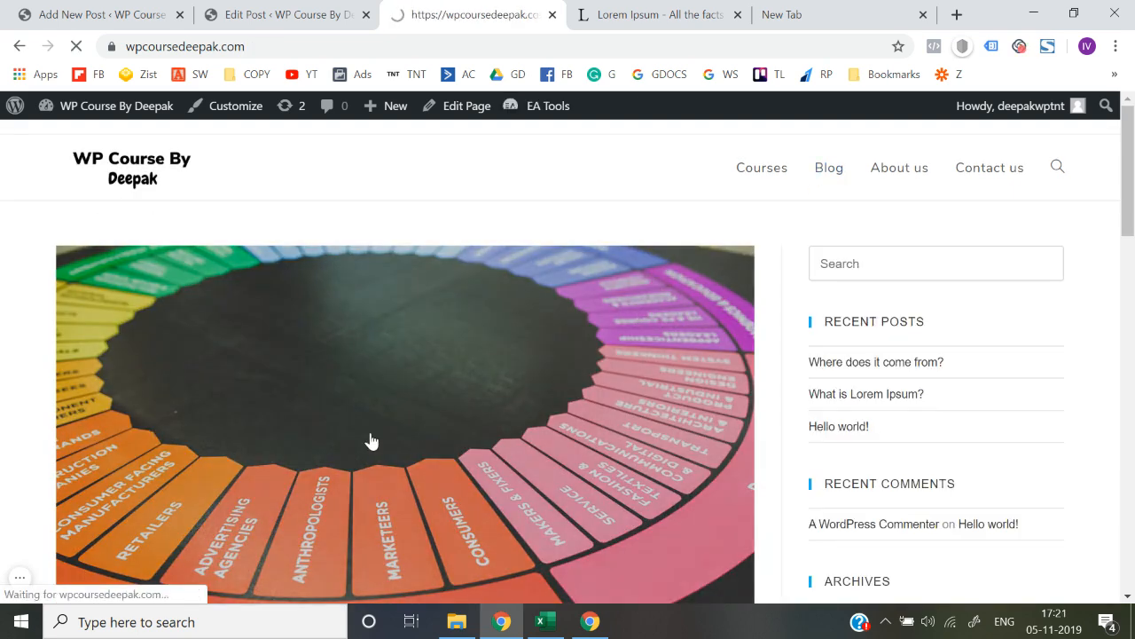
- Review the finished live home page from its header down to the "Our Latest Posts" section
{"action": "scroll", "coordinate": [371, 440], "scroll_direction": "down", "scroll_amount": 20}
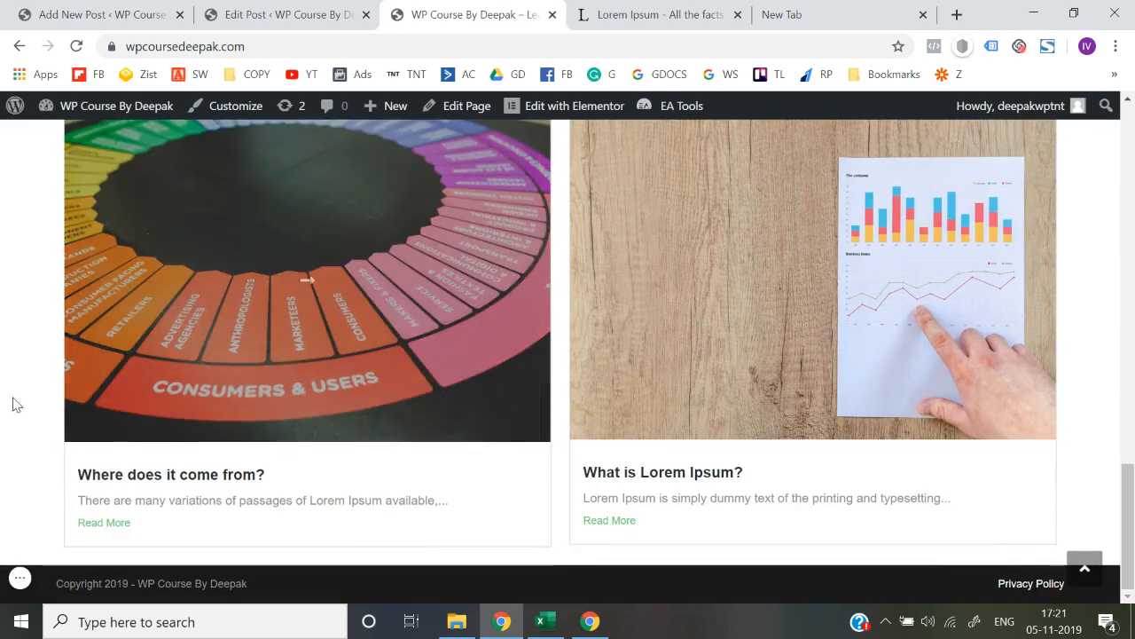
{"action": "scroll", "coordinate": [6, 400], "scroll_direction": "up", "scroll_amount": 4}
{"action": "scroll", "coordinate": [5, 400], "scroll_direction": "up", "scroll_amount": 12}
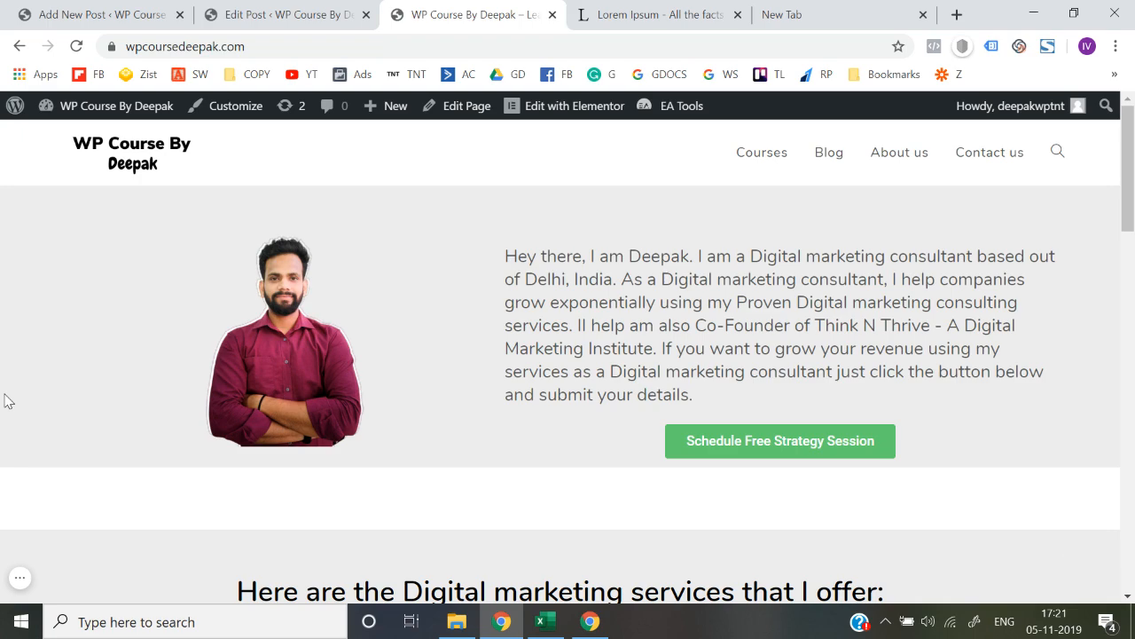
{"action": "scroll", "coordinate": [6, 400], "scroll_direction": "down", "scroll_amount": 8}
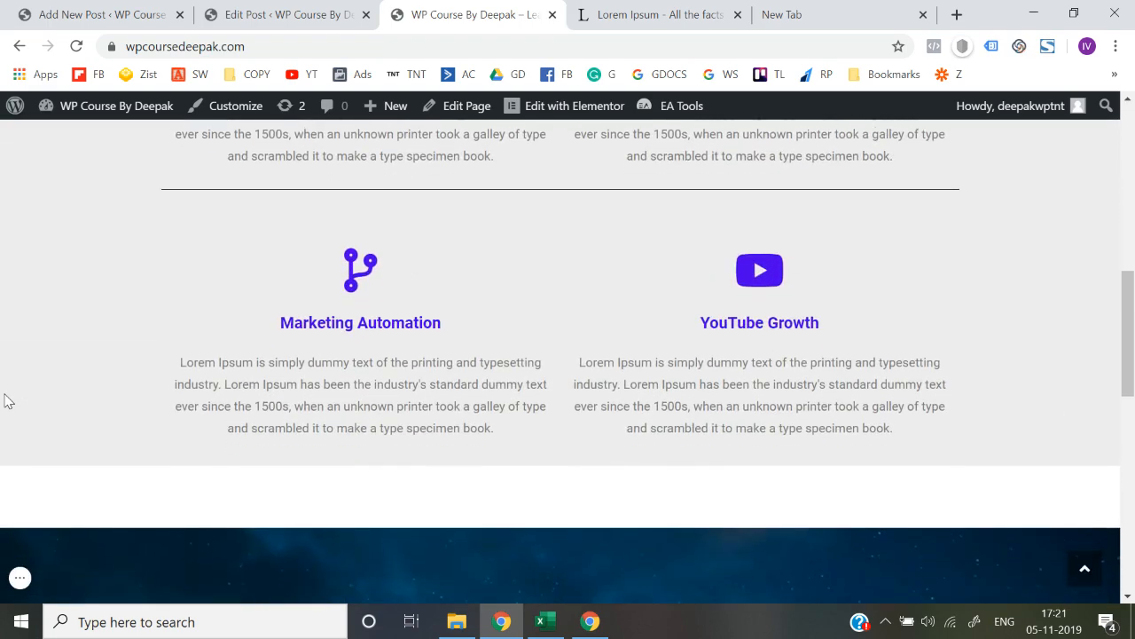
{"action": "scroll", "coordinate": [6, 400], "scroll_direction": "down", "scroll_amount": 10}
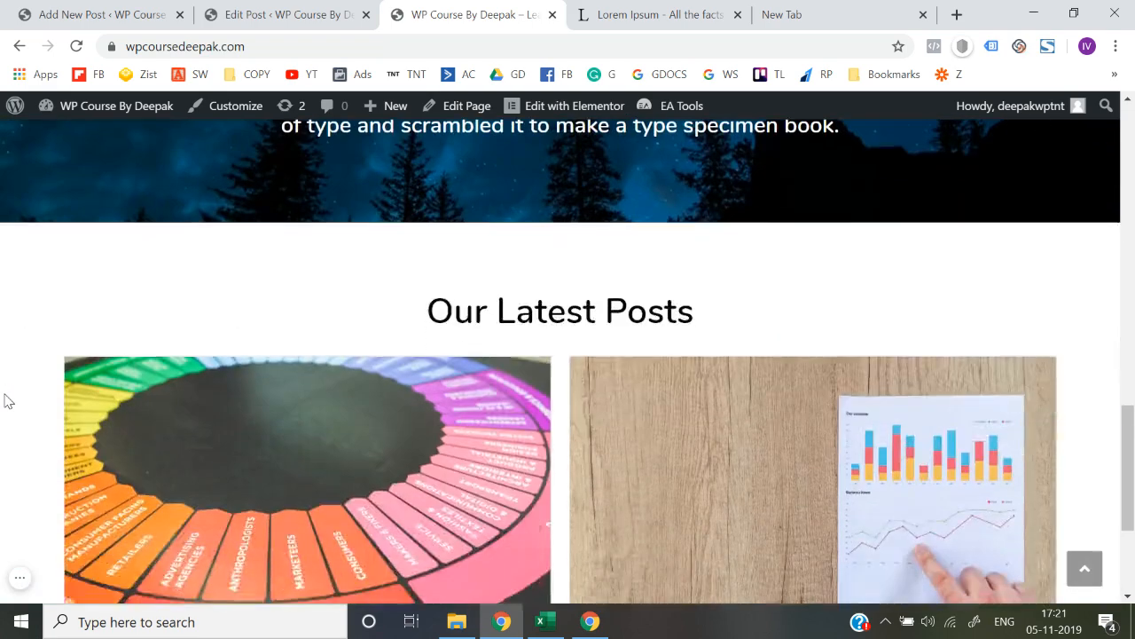